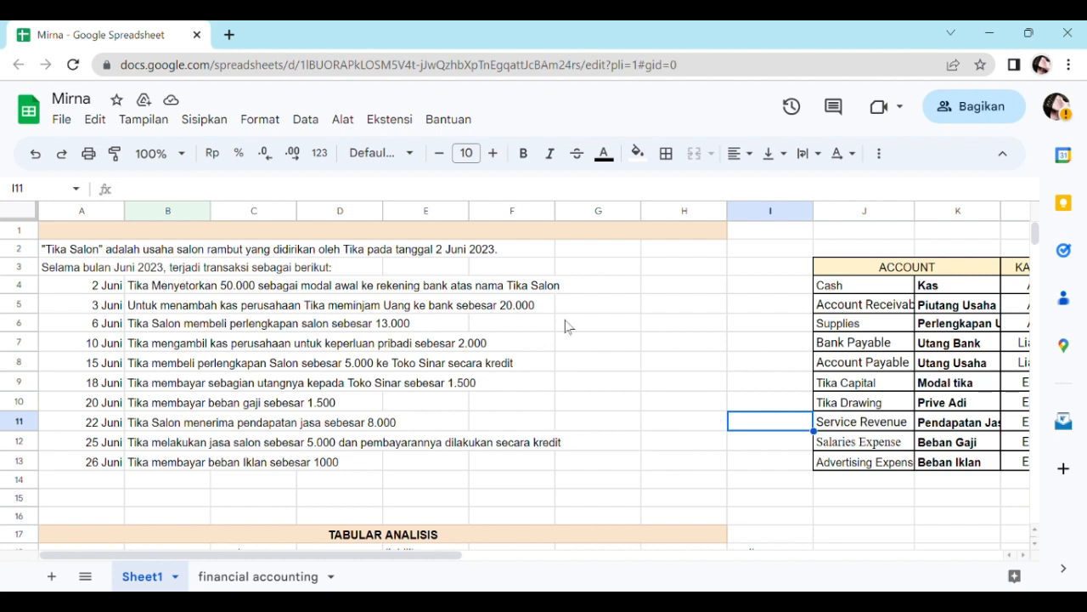
Step: Review the June 2023 salon transactions, the account category and type table, and the empty tabular analysis grid
scroll(566, 324, "right", 2)
scroll(548, 323, "right", 1)
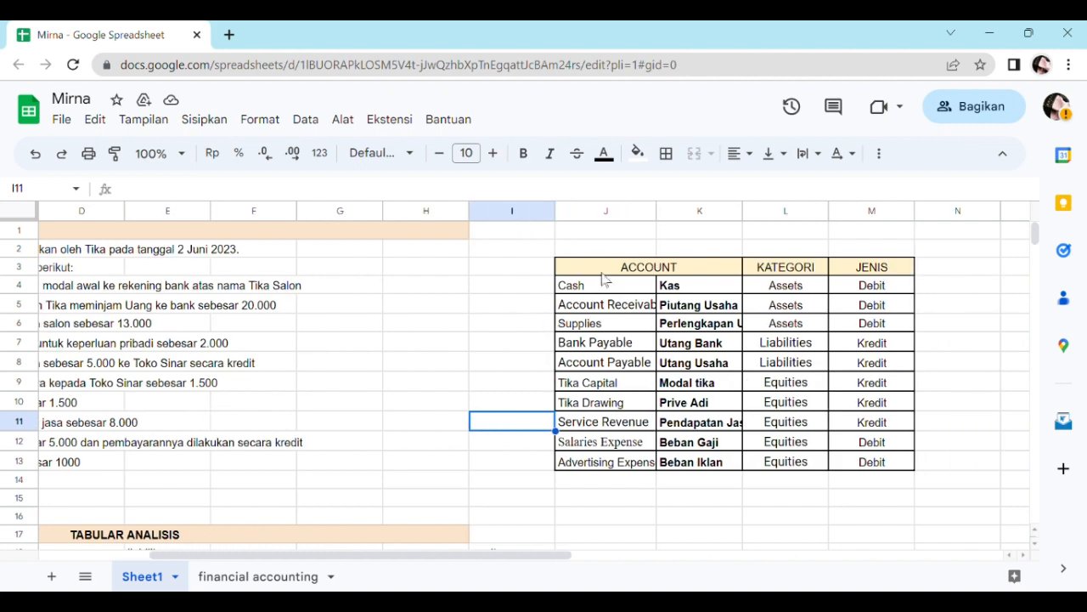
scroll(514, 274, "left", 3)
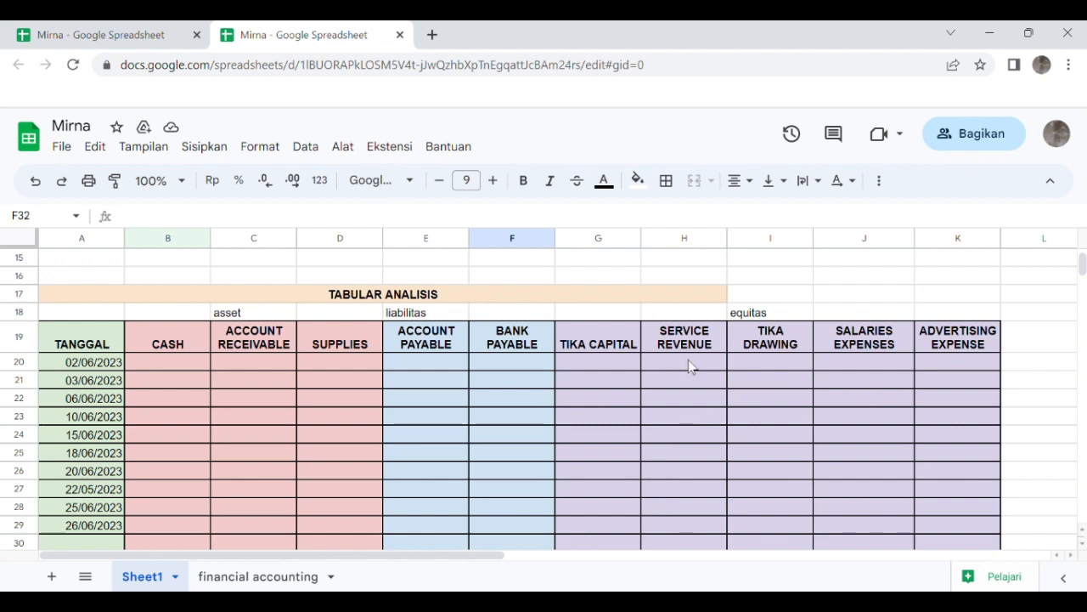
scroll(690, 367, "up", 1)
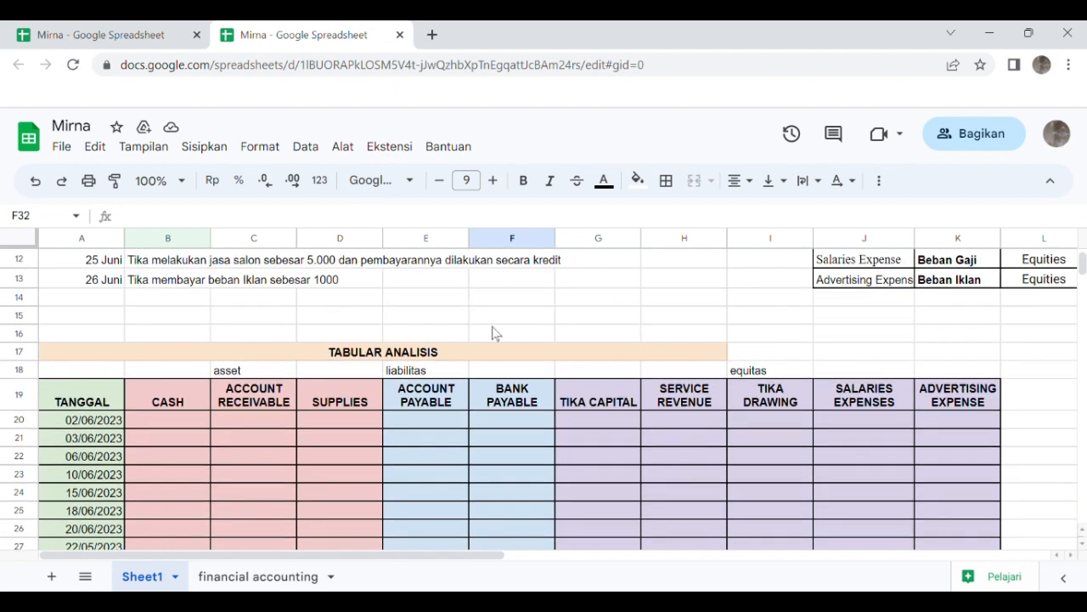
scroll(460, 373, "down", 1)
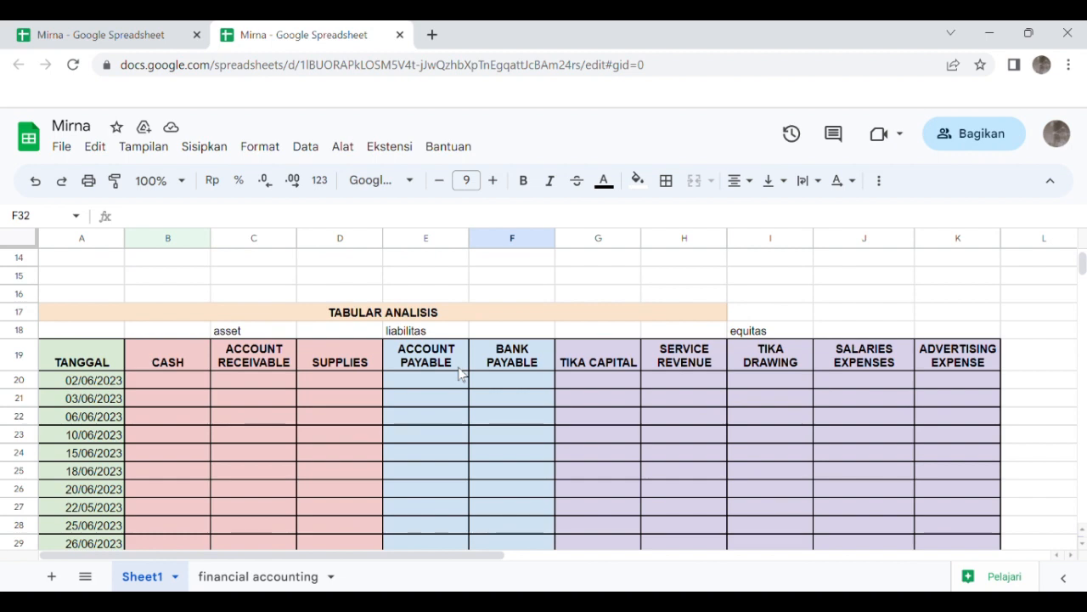
scroll(460, 373, "down", 1)
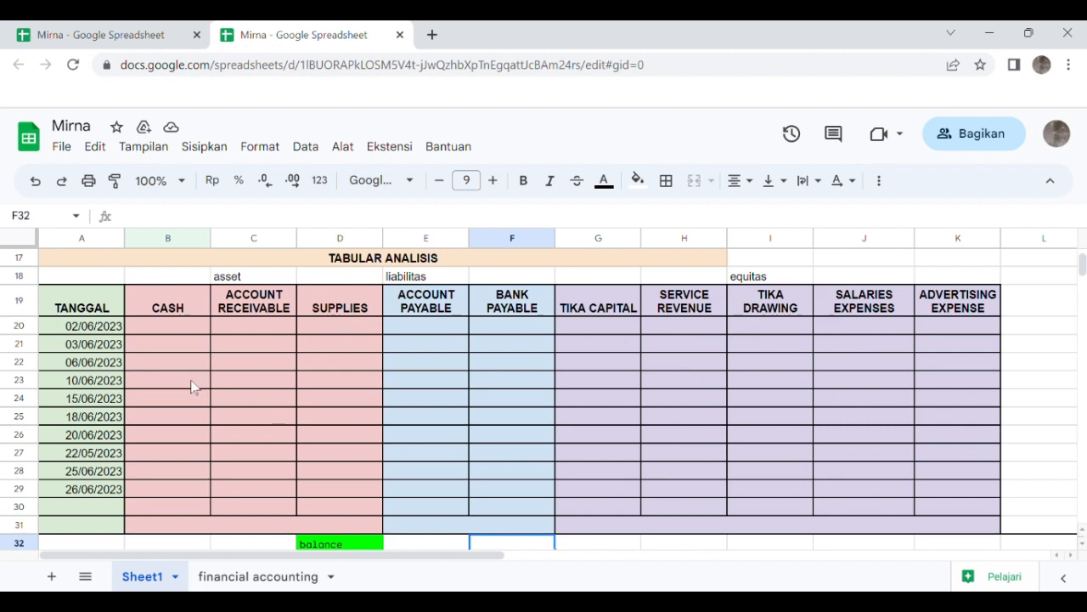
scroll(193, 384, "down", 1)
scroll(193, 384, "up", 1)
Step: Total the Cash column in cell B30 with a SUM formula over B20:B29
left_click(163, 495)
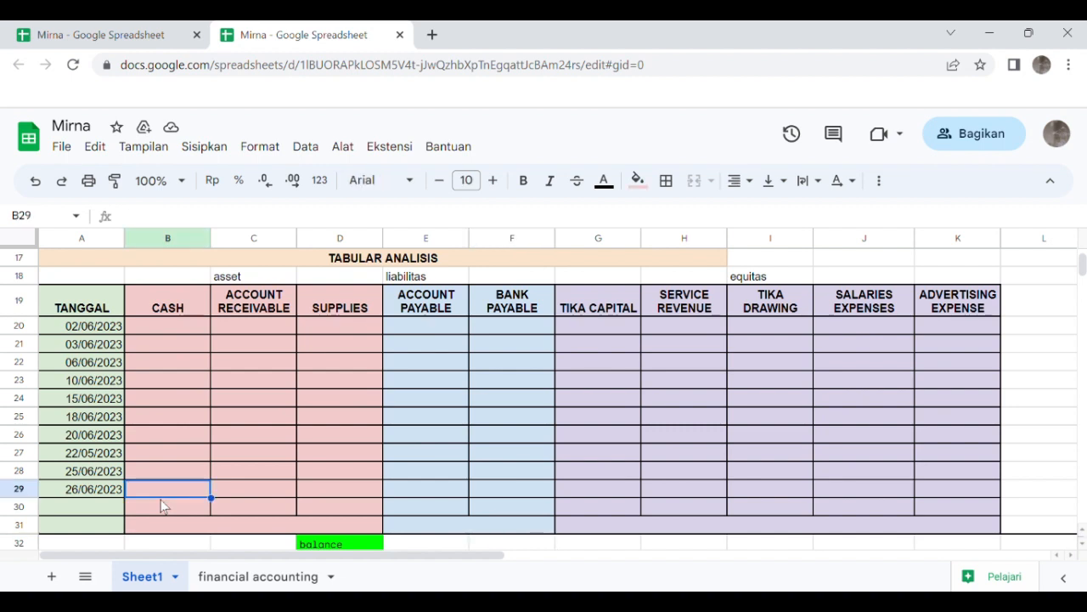
left_click(168, 510)
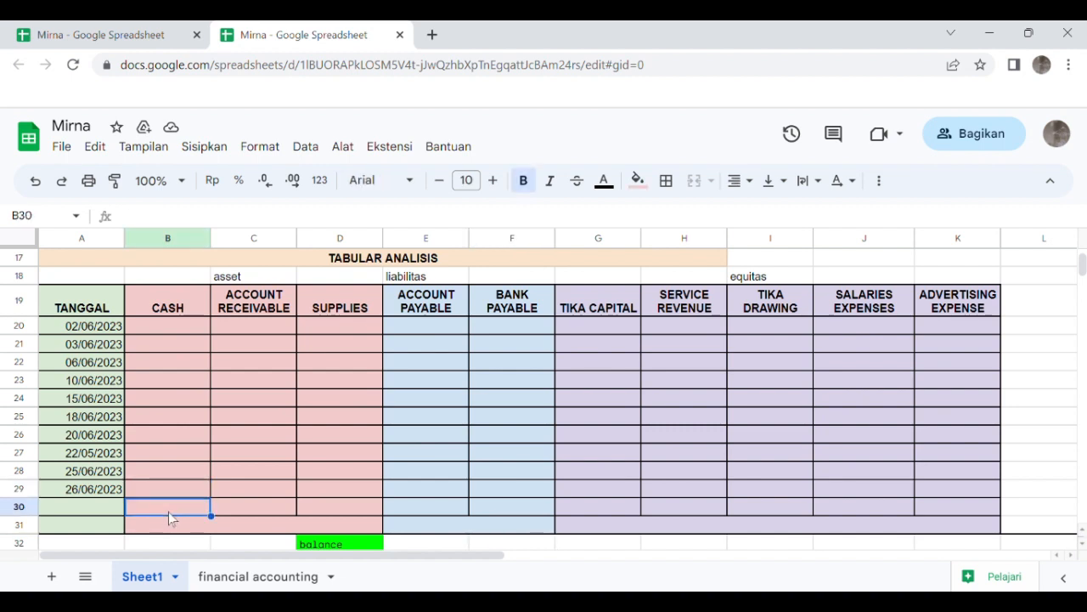
type("=SUM")
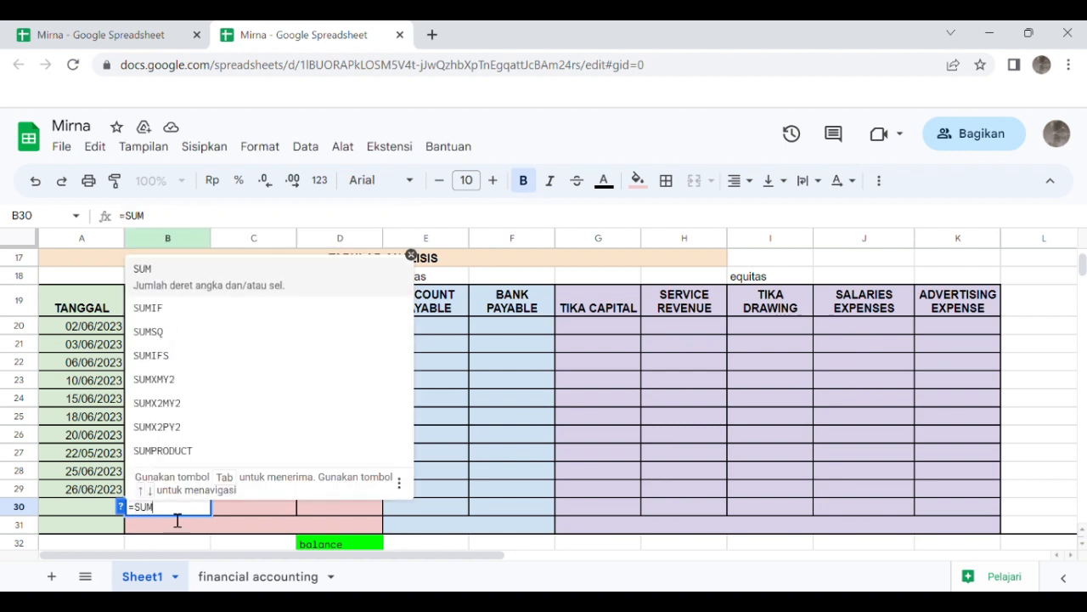
left_click(142, 269)
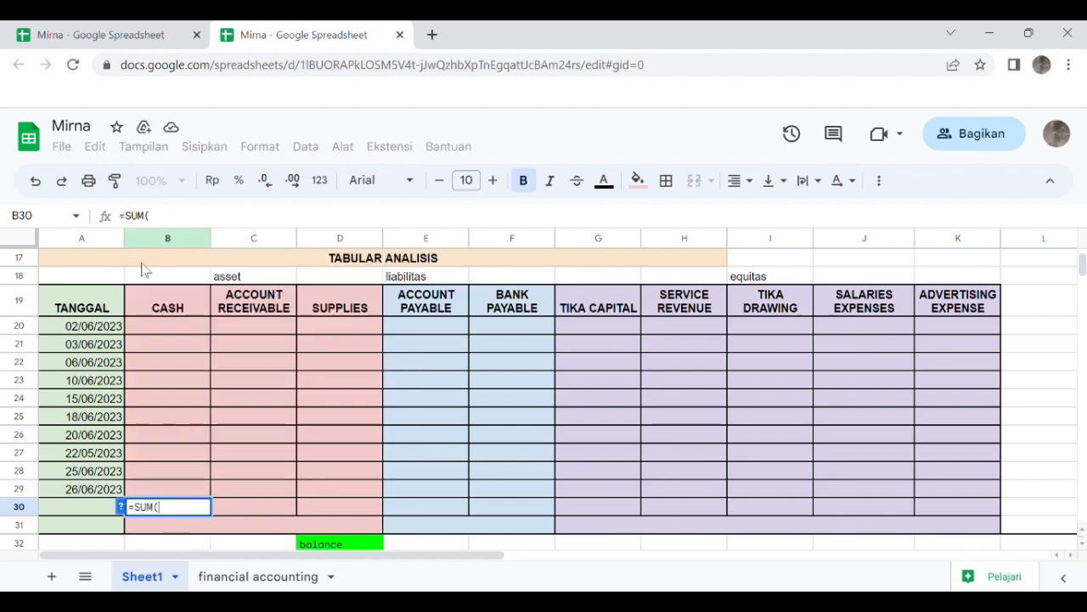
left_click(169, 328)
left_click_drag(169, 327, 184, 506)
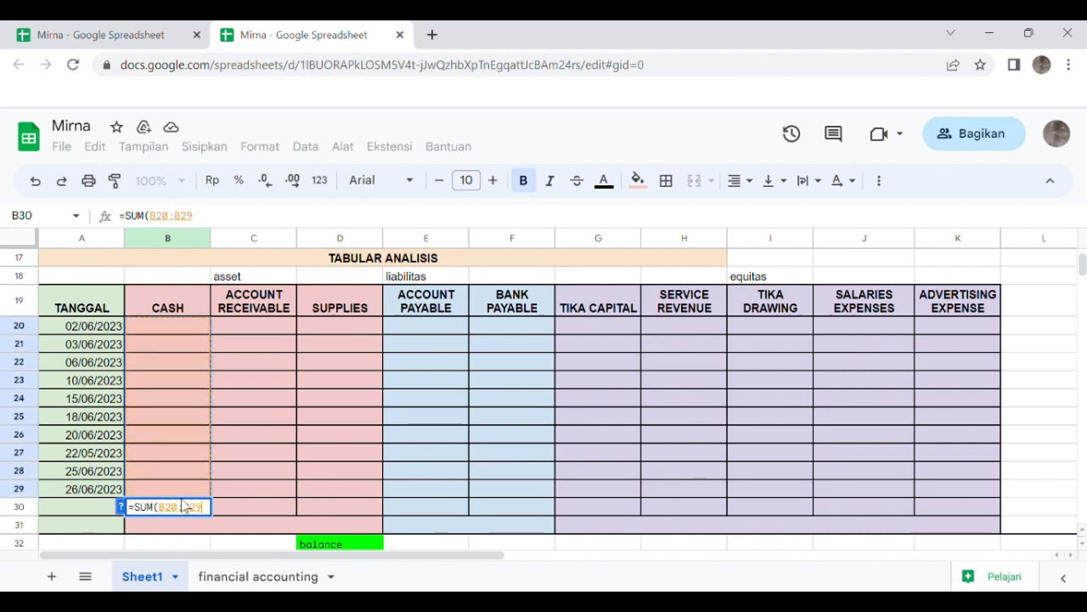
key("Return")
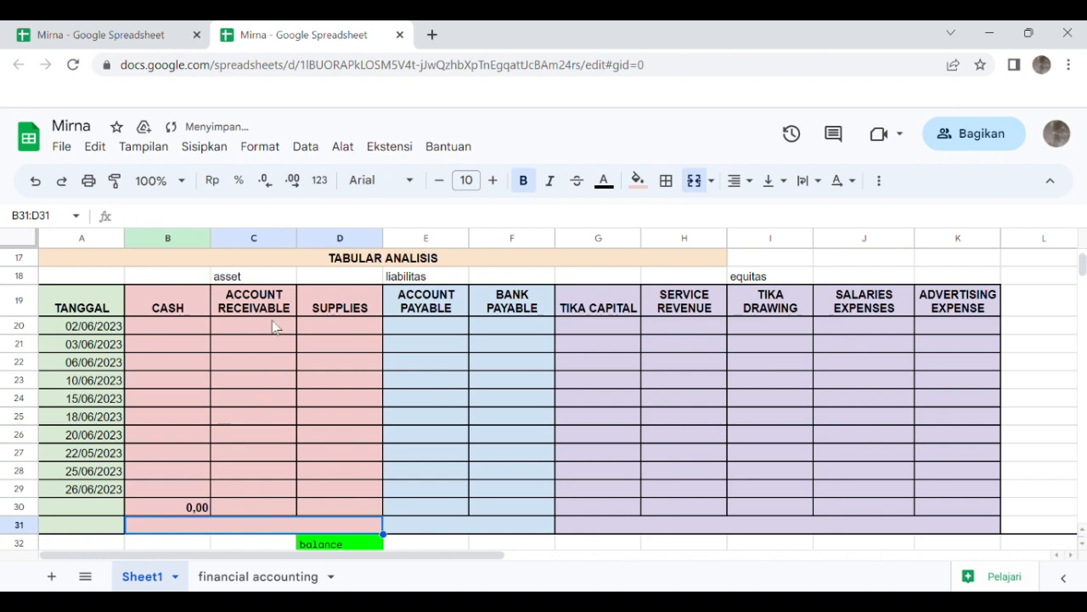
Step: Total the Account Receivable column in cell C30 with a SUM formula over C20:C29
left_click(243, 510)
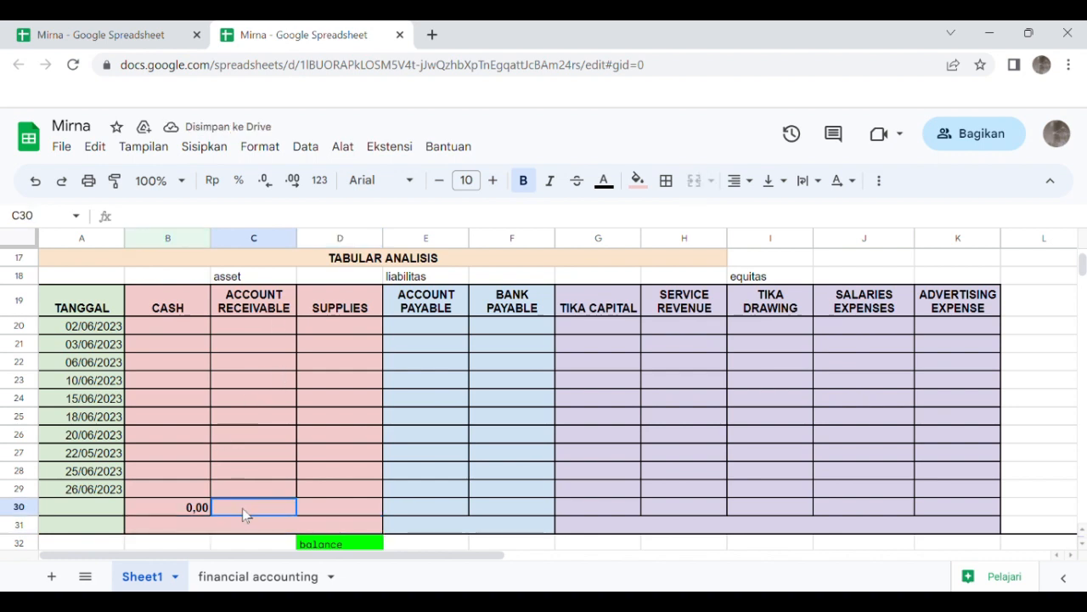
type("=")
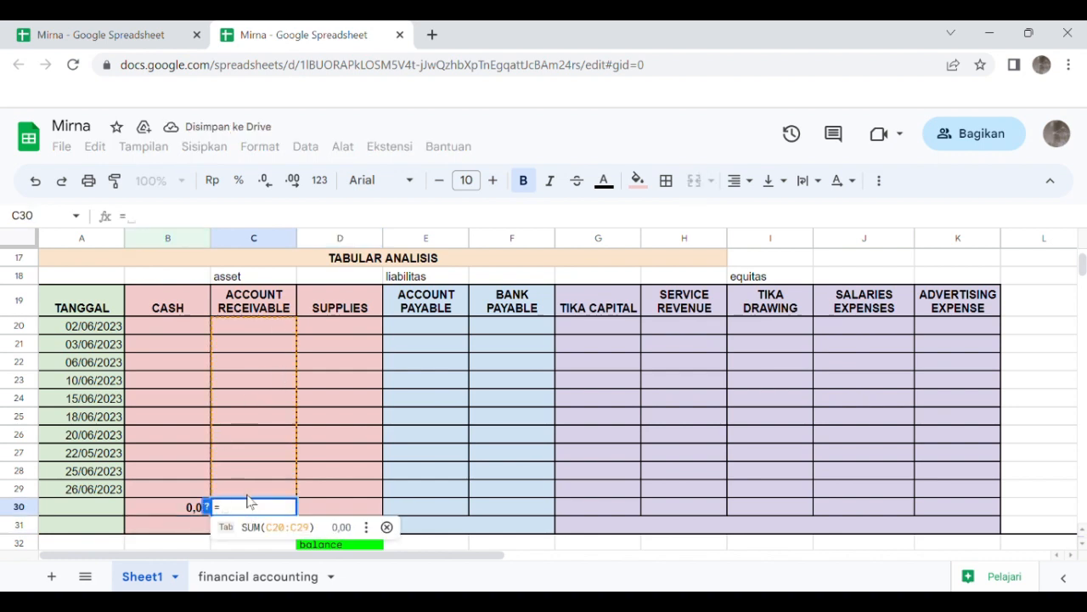
type("SUM")
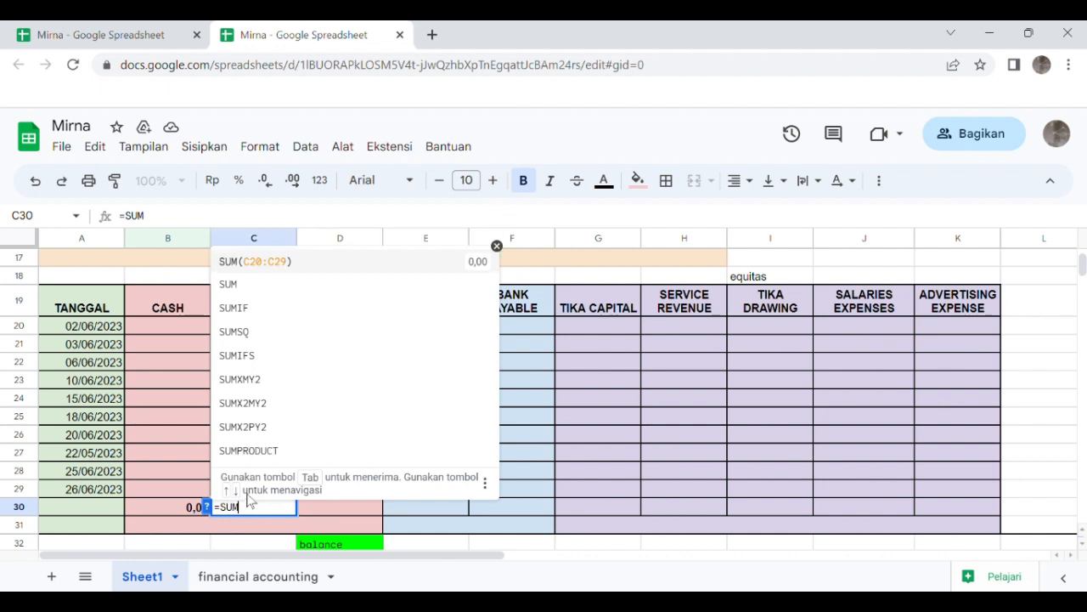
left_click(243, 287)
left_click_drag(263, 325, 254, 343)
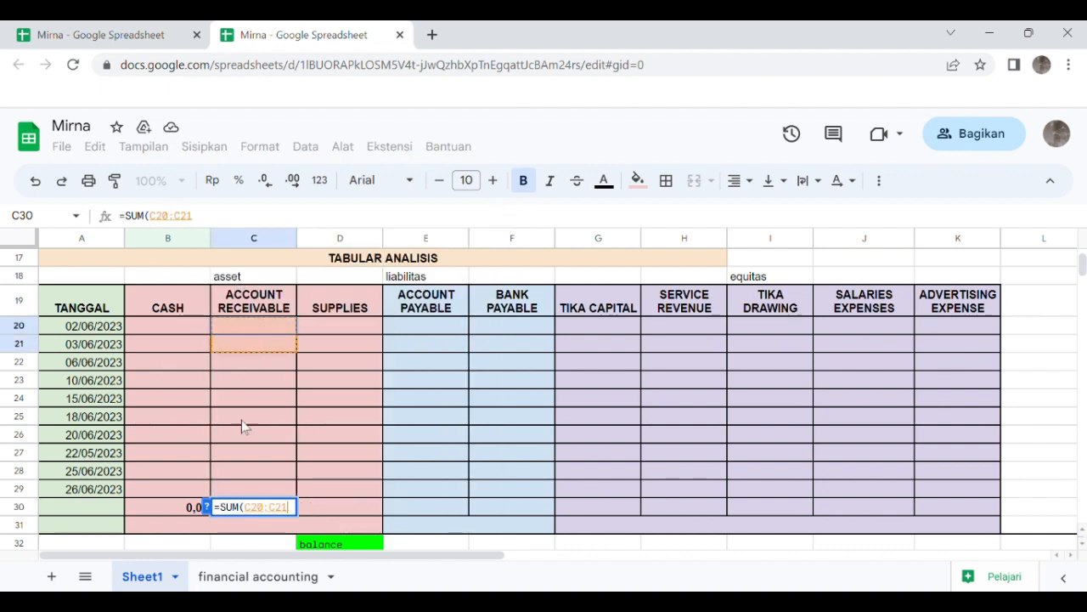
left_click_drag(242, 427, 264, 494)
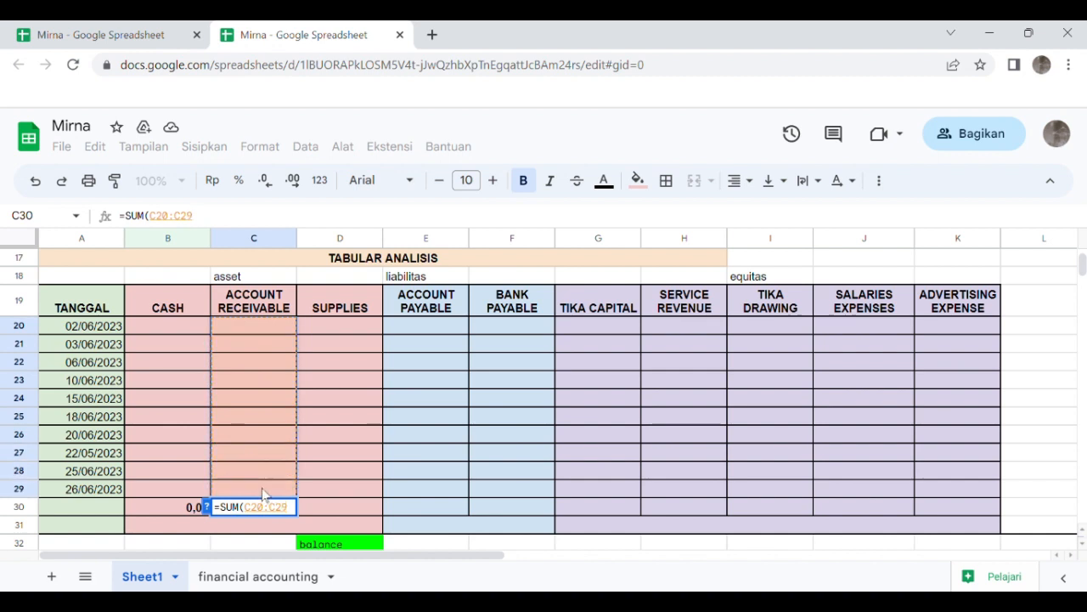
key("Return")
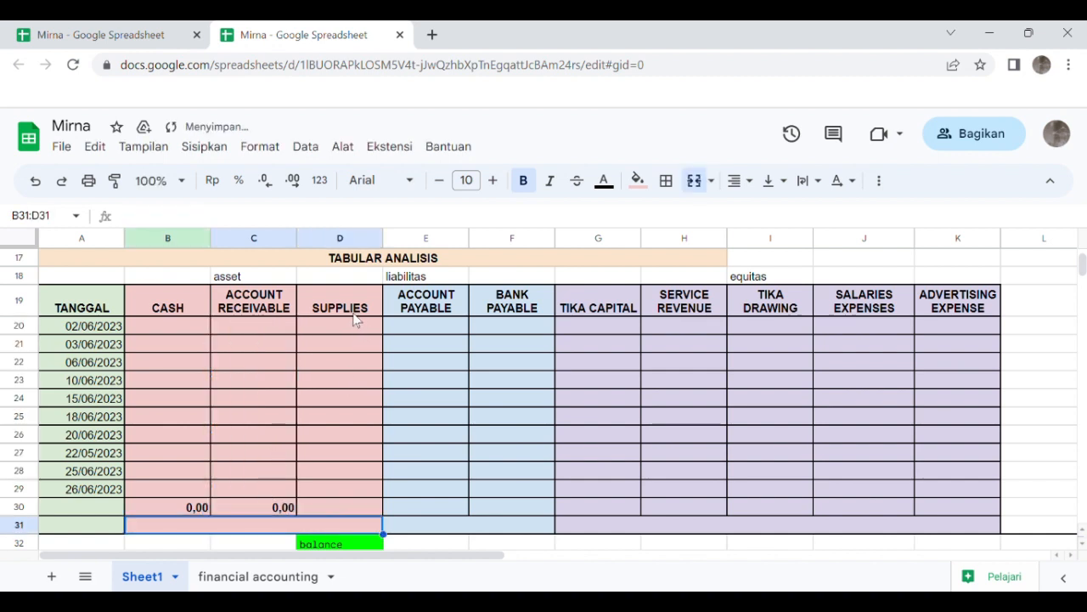
Step: Total the Supplies column in cell D30 with a SUM formula over D20:D29
left_click(337, 509)
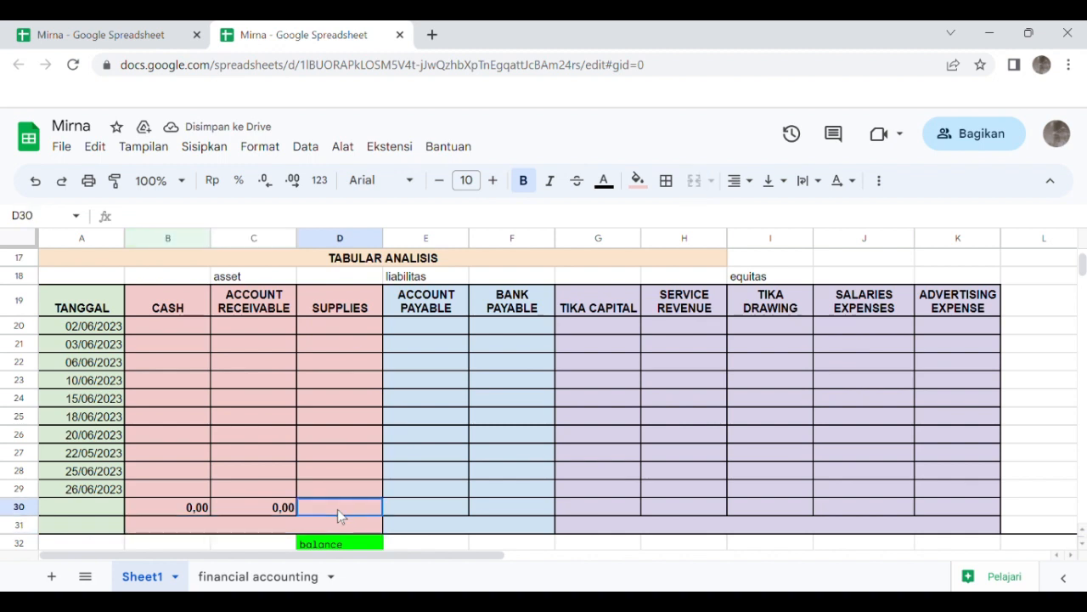
type("=")
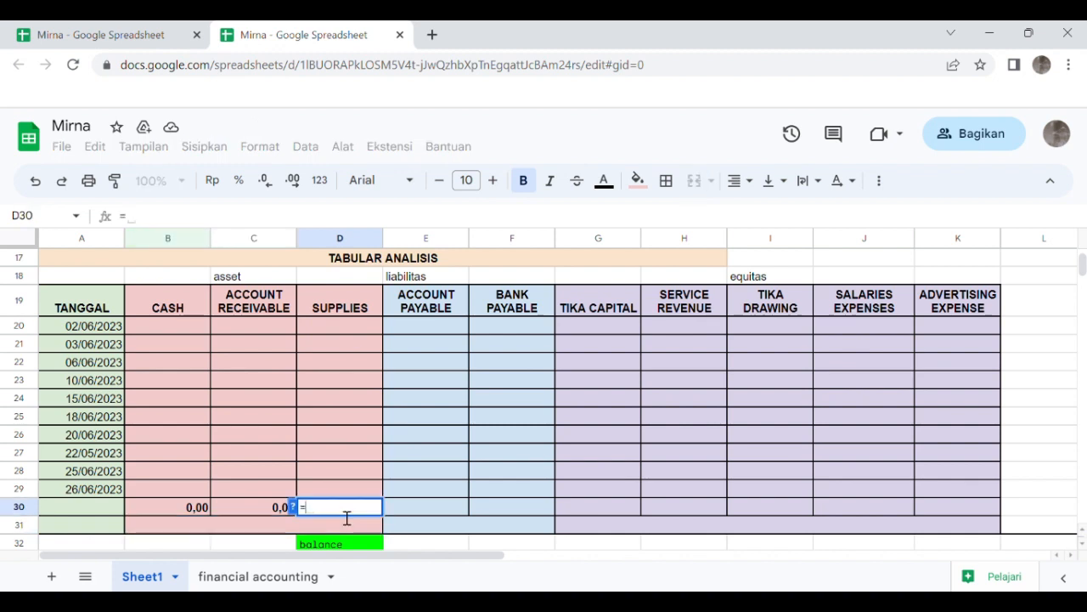
type("SUM")
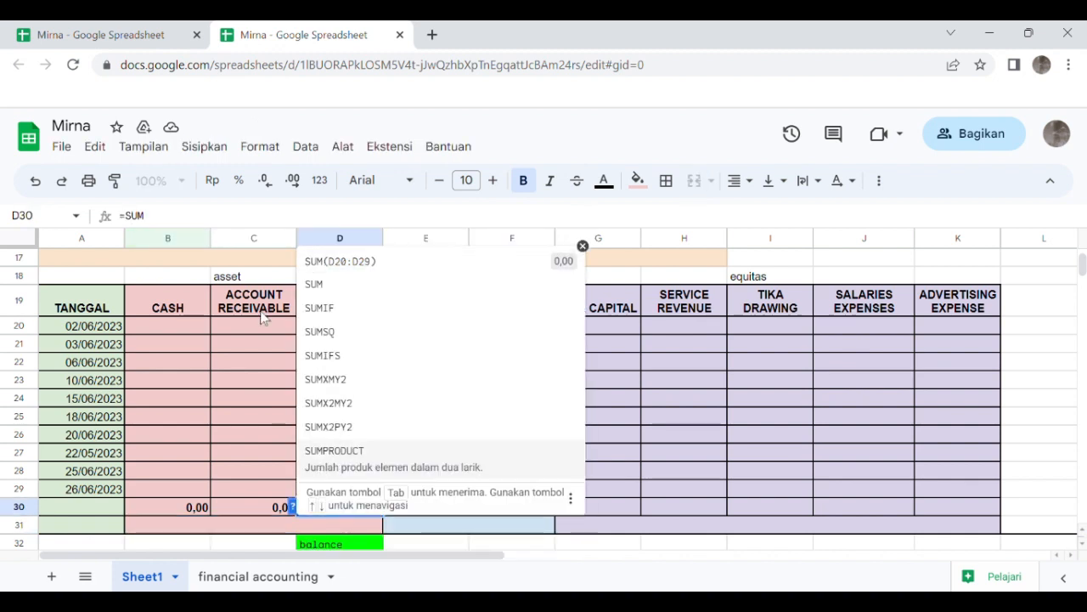
left_click(323, 285)
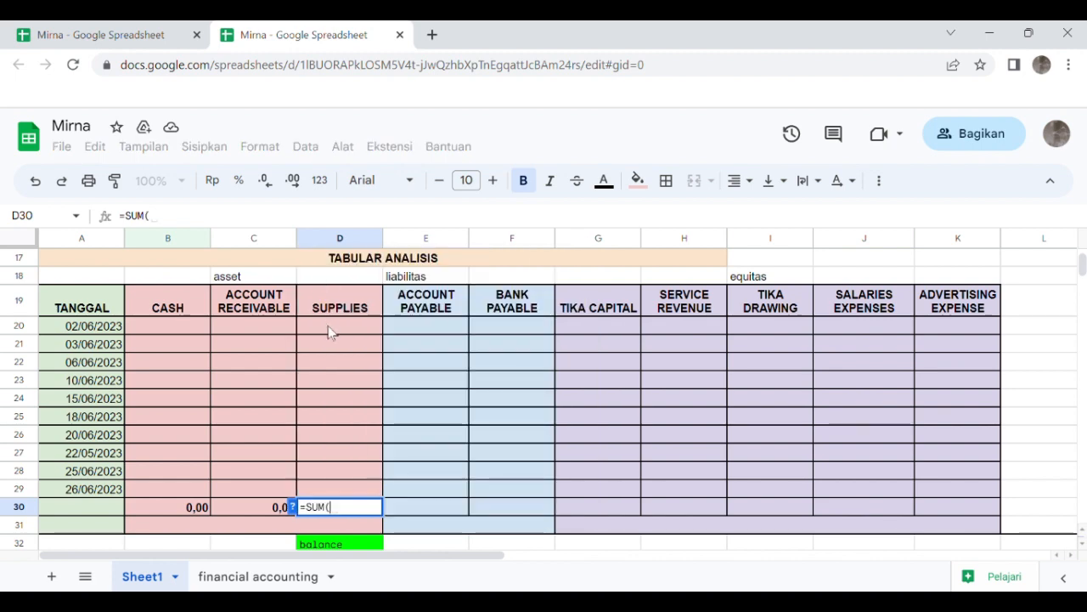
left_click_drag(328, 326, 336, 506)
key("Return")
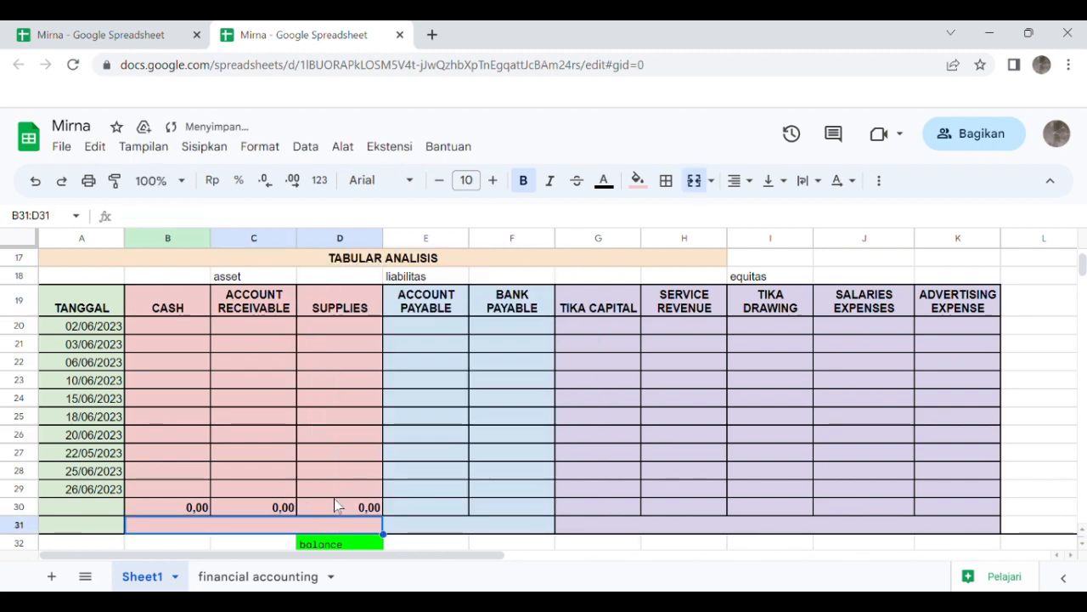
Step: Total the Account Payable column in cell E30 with a SUM formula over E20:E29
left_click(423, 508)
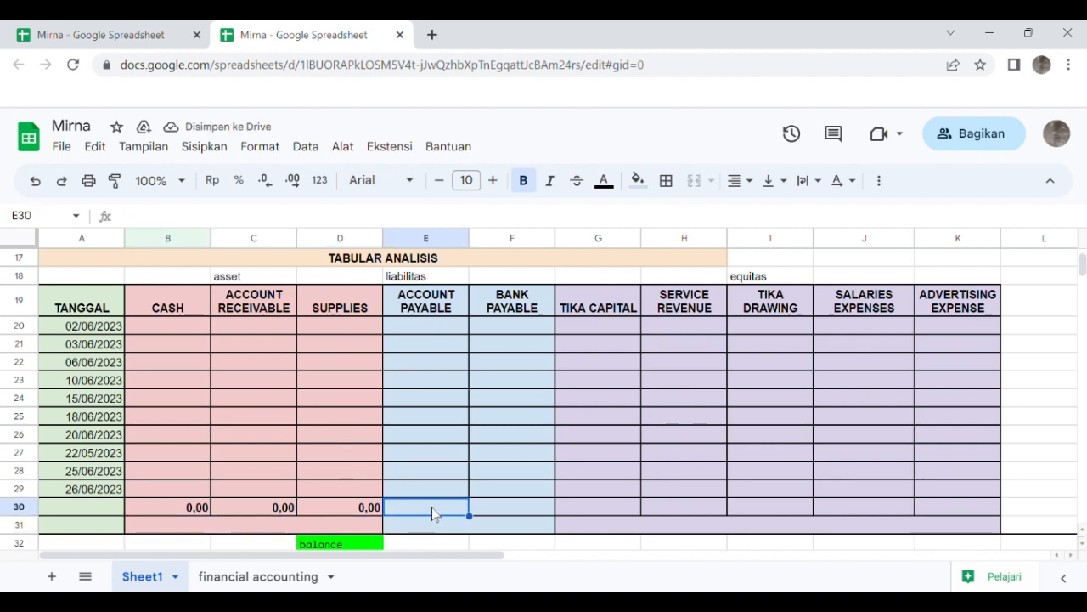
type("=S")
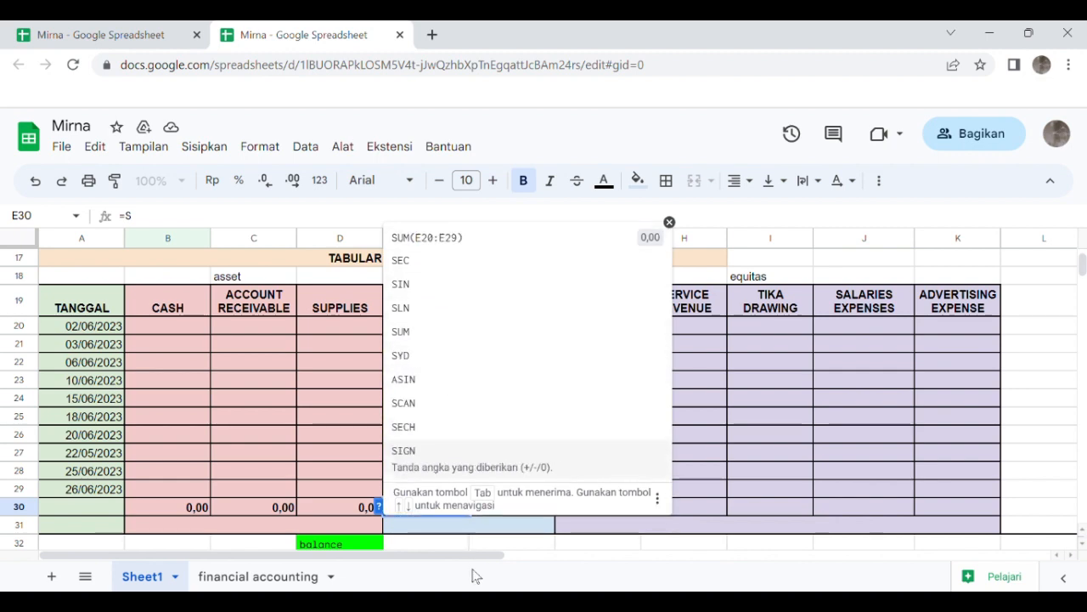
type("U")
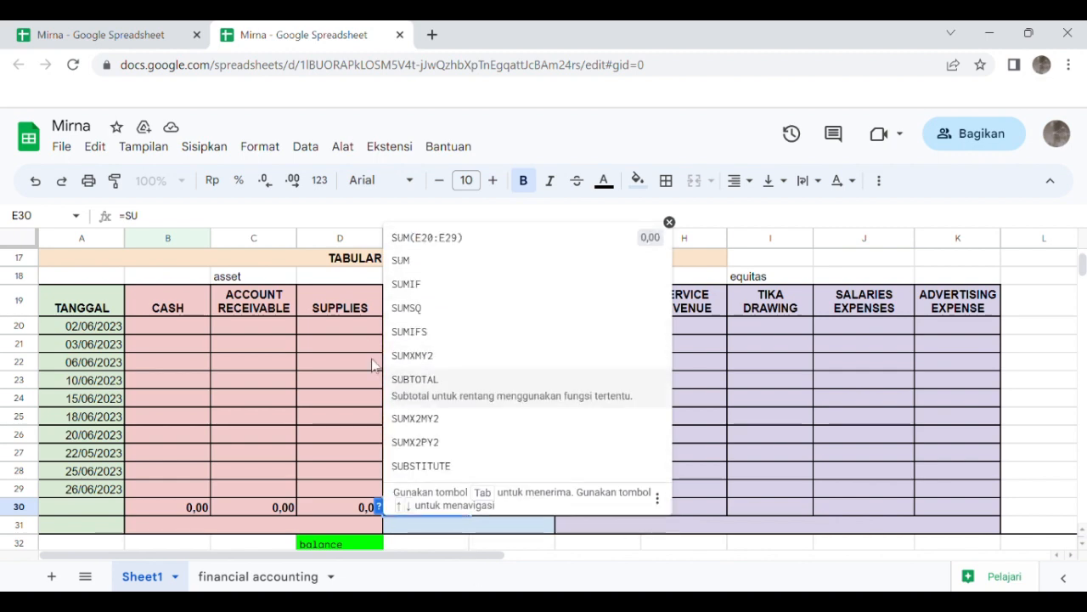
left_click(403, 260)
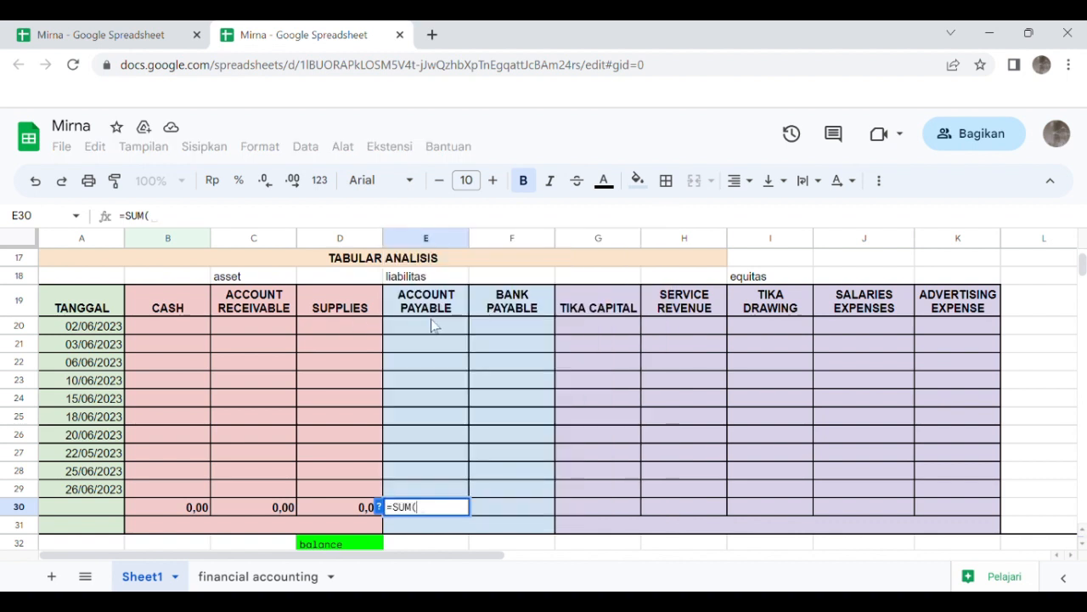
left_click_drag(430, 323, 447, 473)
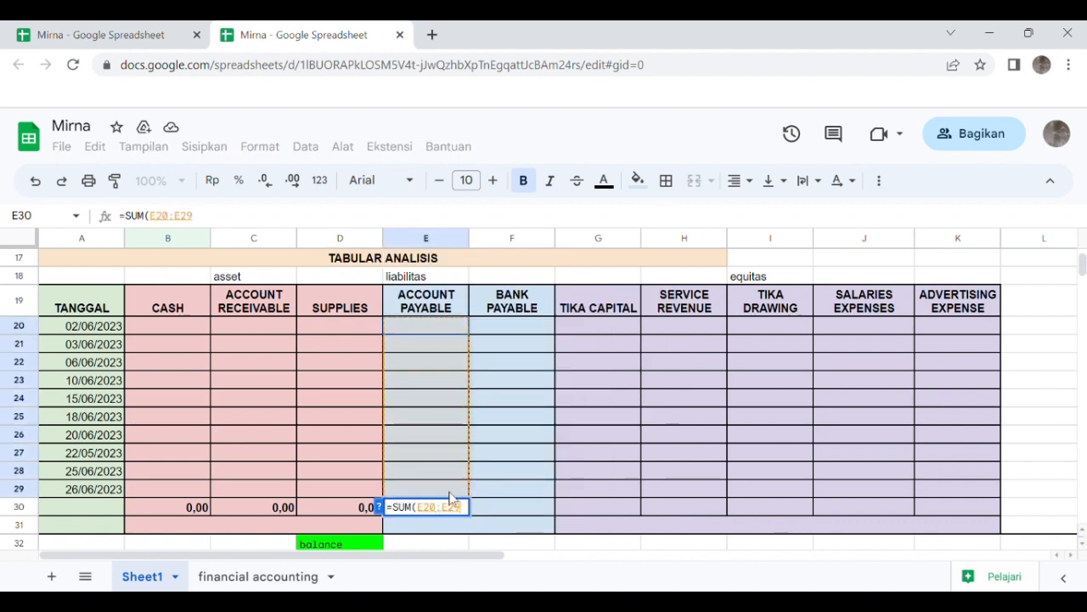
key("Return")
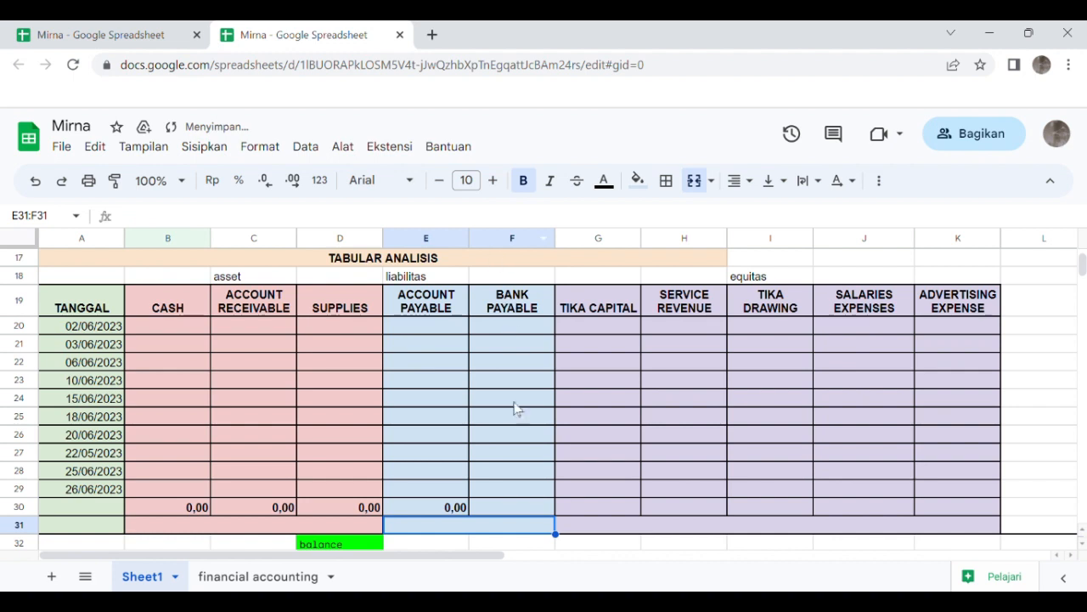
Step: Total the Bank Payable column in cell F30 with a SUM formula over F20:F29
left_click(501, 508)
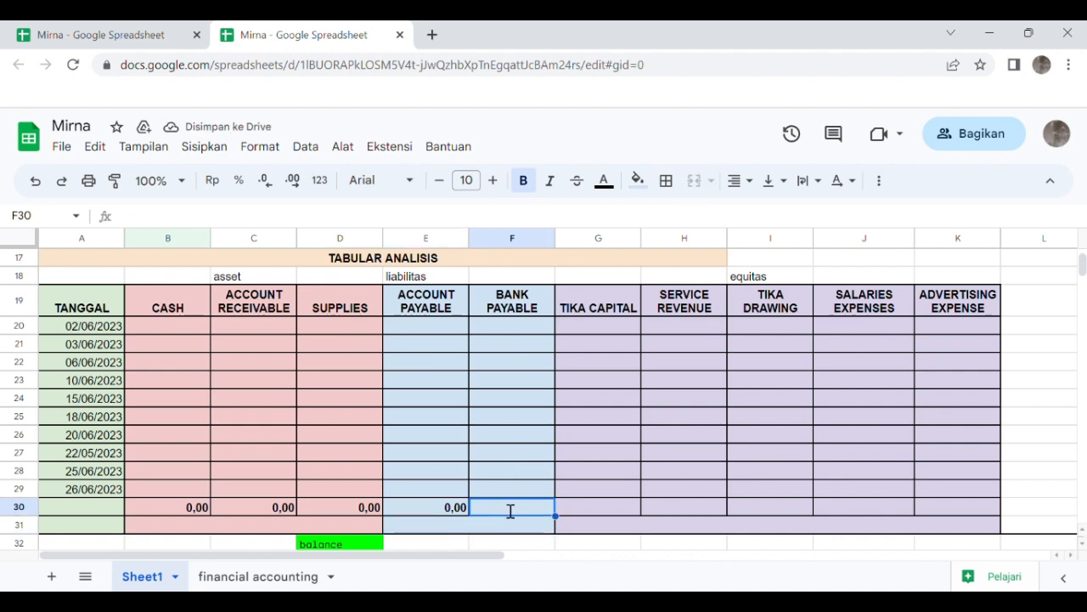
type("=")
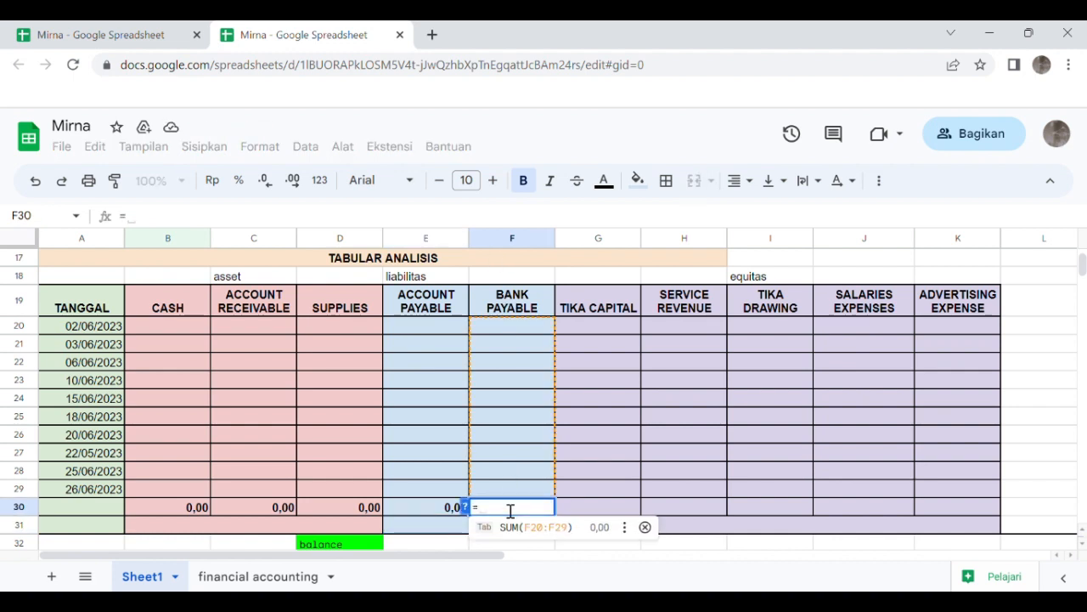
type("SUM")
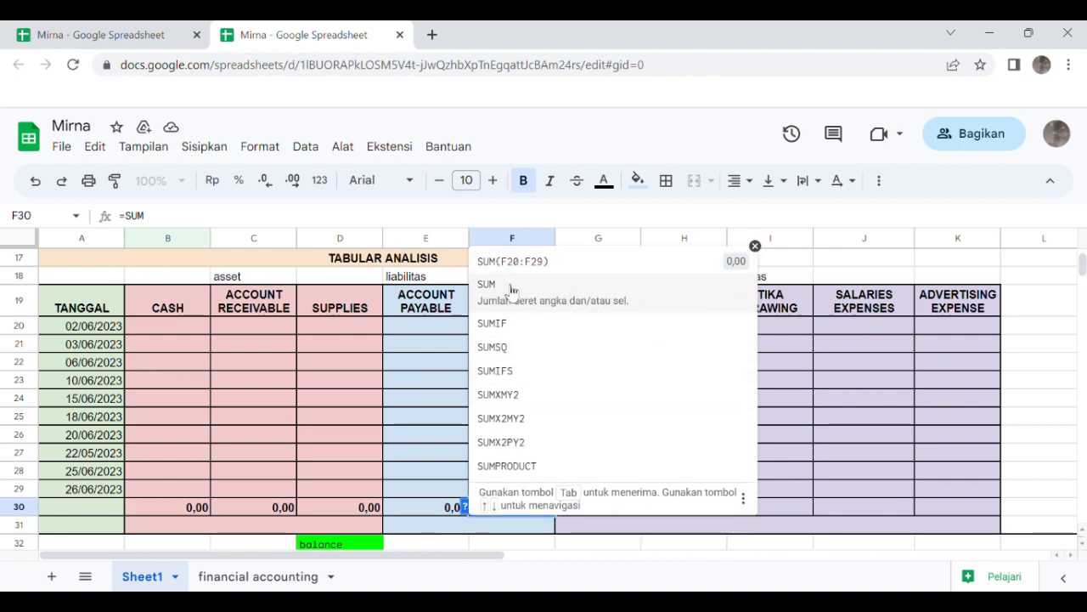
left_click(496, 285)
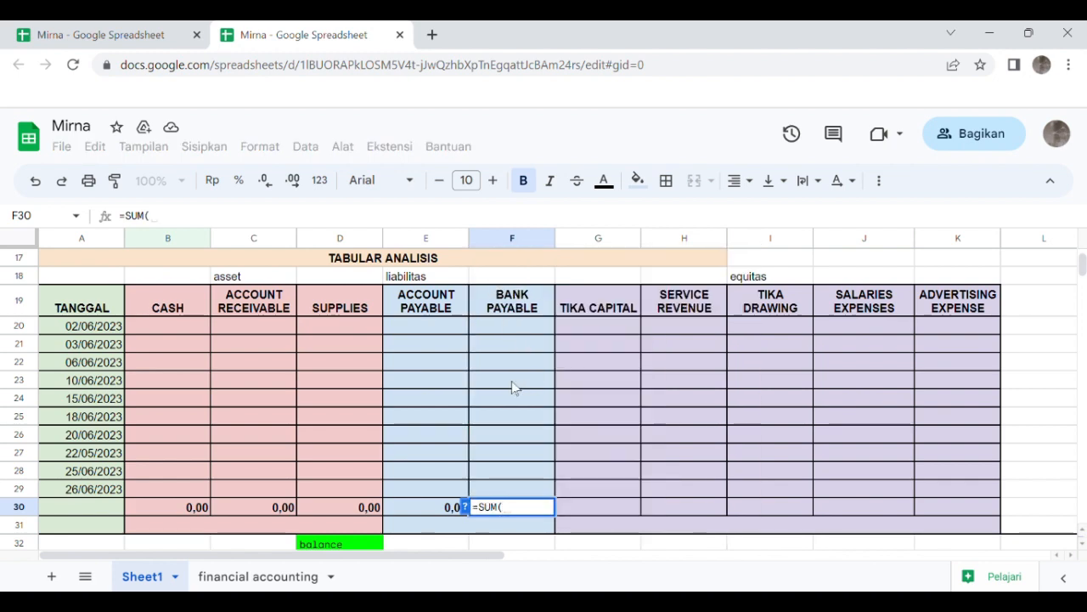
left_click_drag(500, 321, 539, 500)
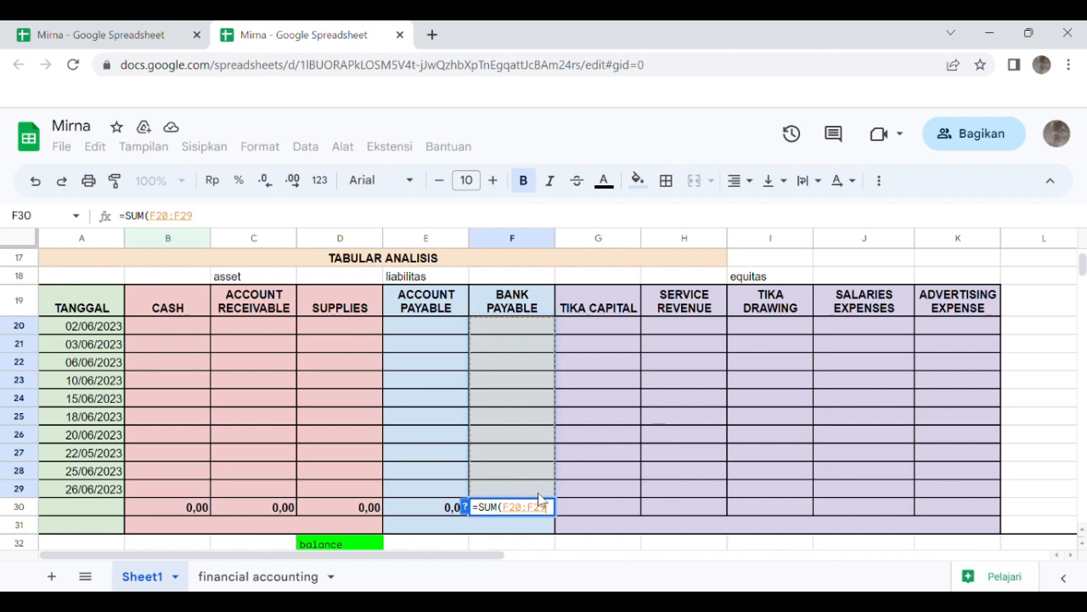
key("Return")
Step: Total the Tika Capital column in cell G30 with a SUM formula over G20:G29
left_click(583, 327)
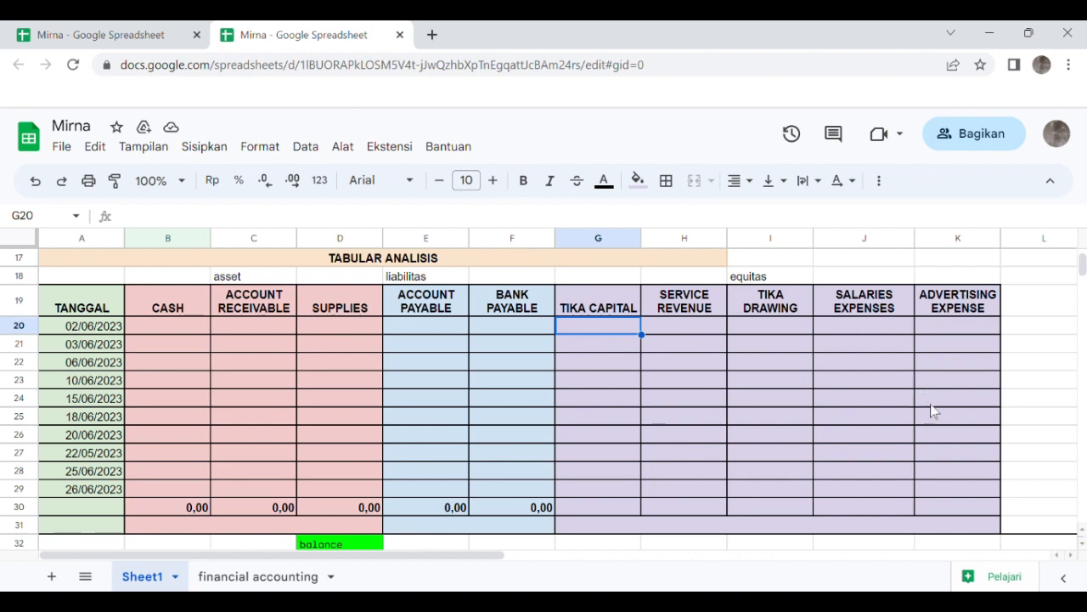
left_click(605, 509)
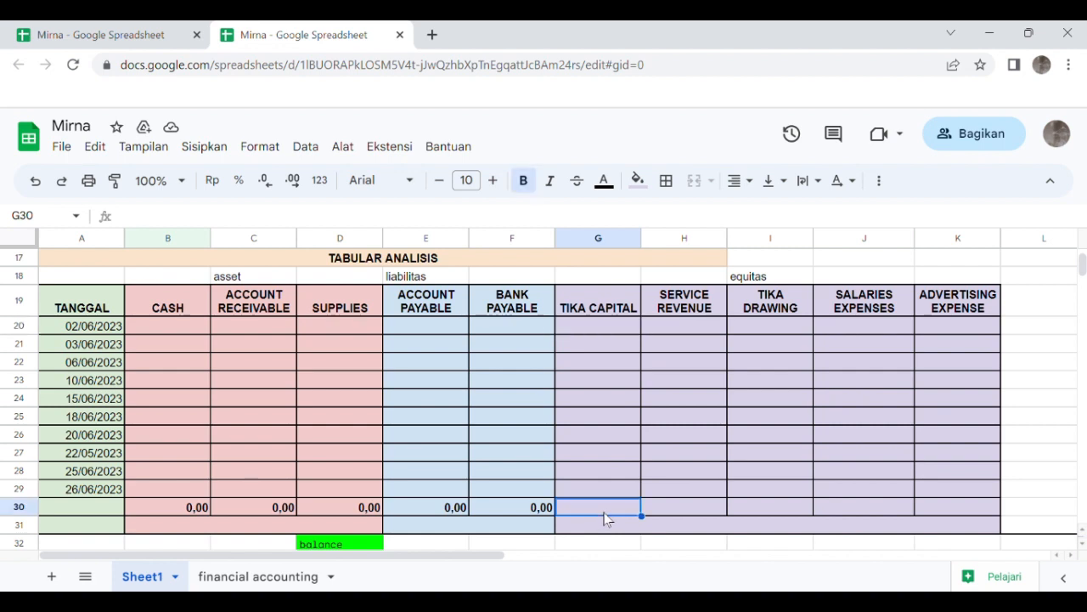
type("=SU")
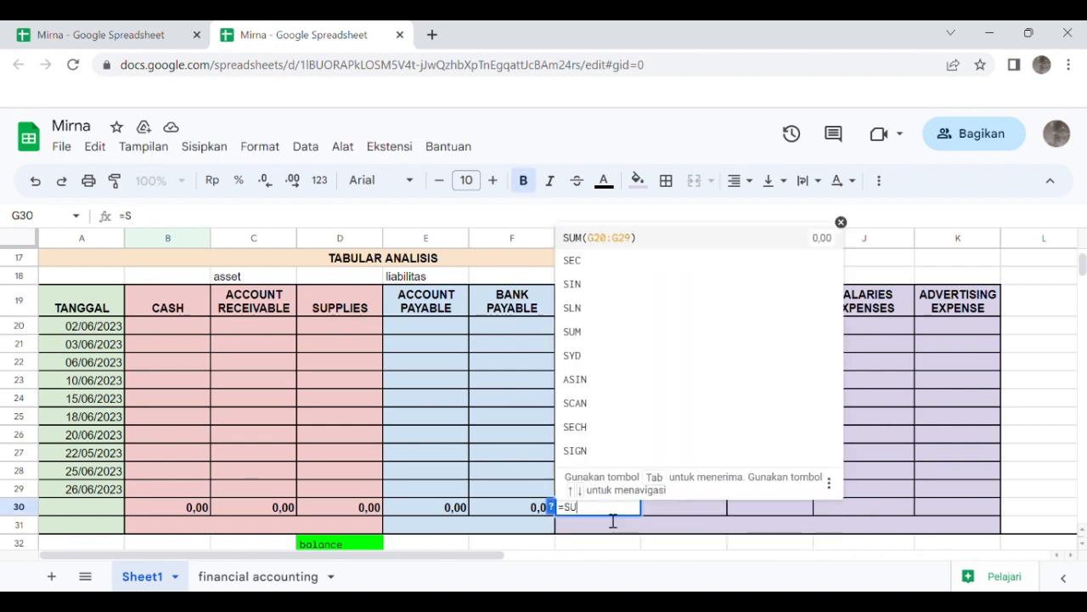
type("M")
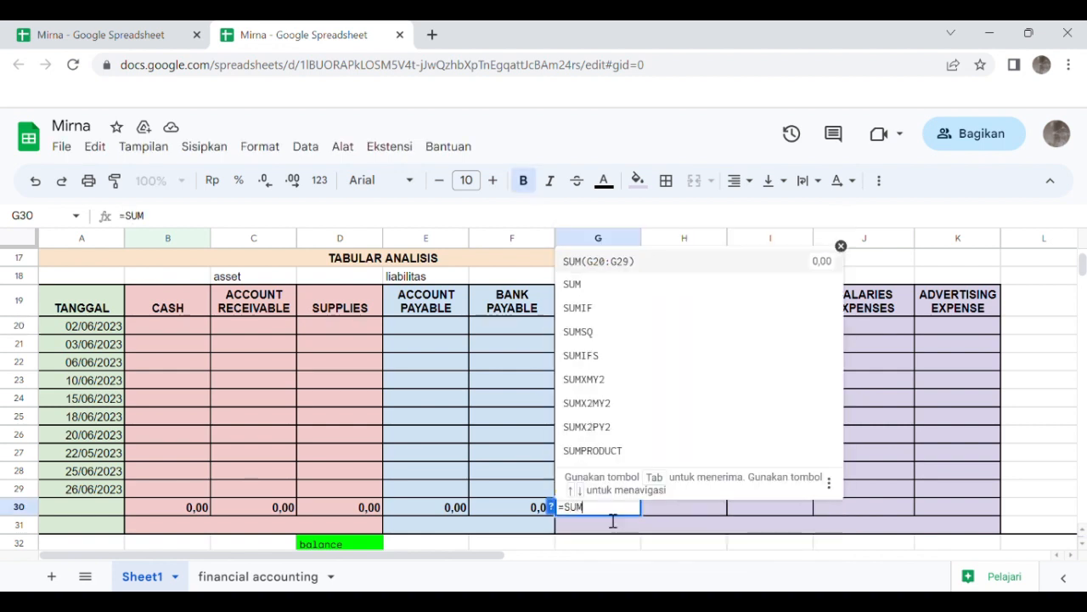
left_click(591, 283)
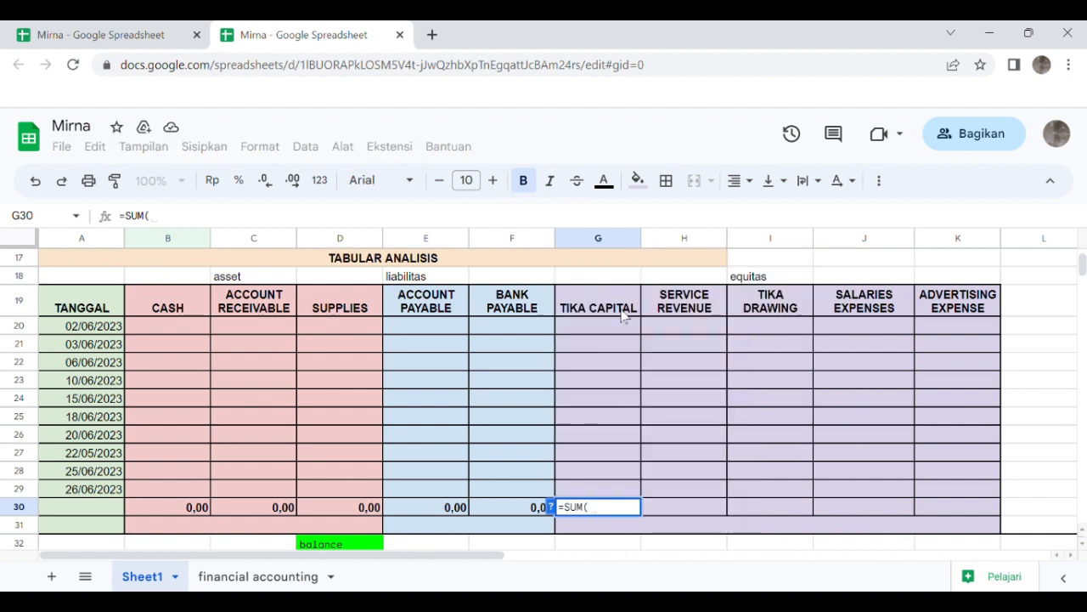
left_click_drag(623, 327, 621, 516)
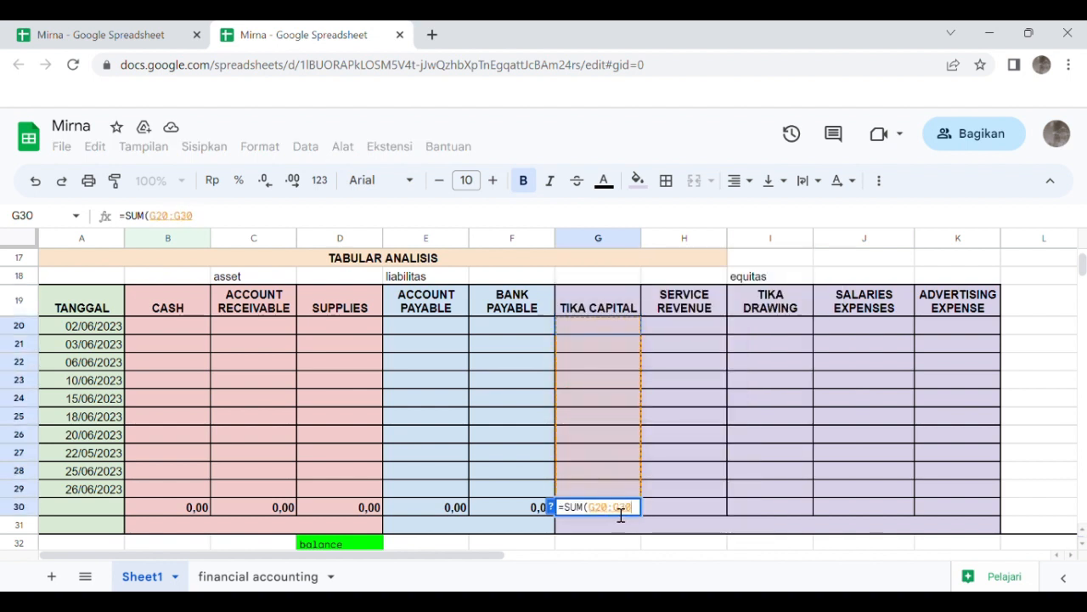
key("Return")
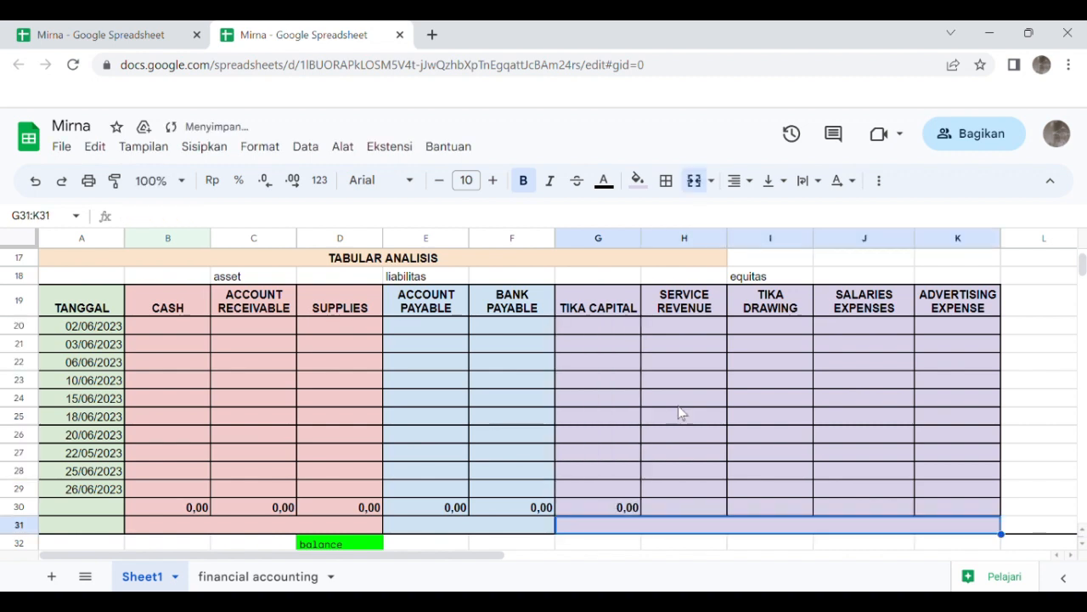
Step: Total the Service Revenue column in cell H30 with a SUM formula over H20:H29
left_click(690, 511)
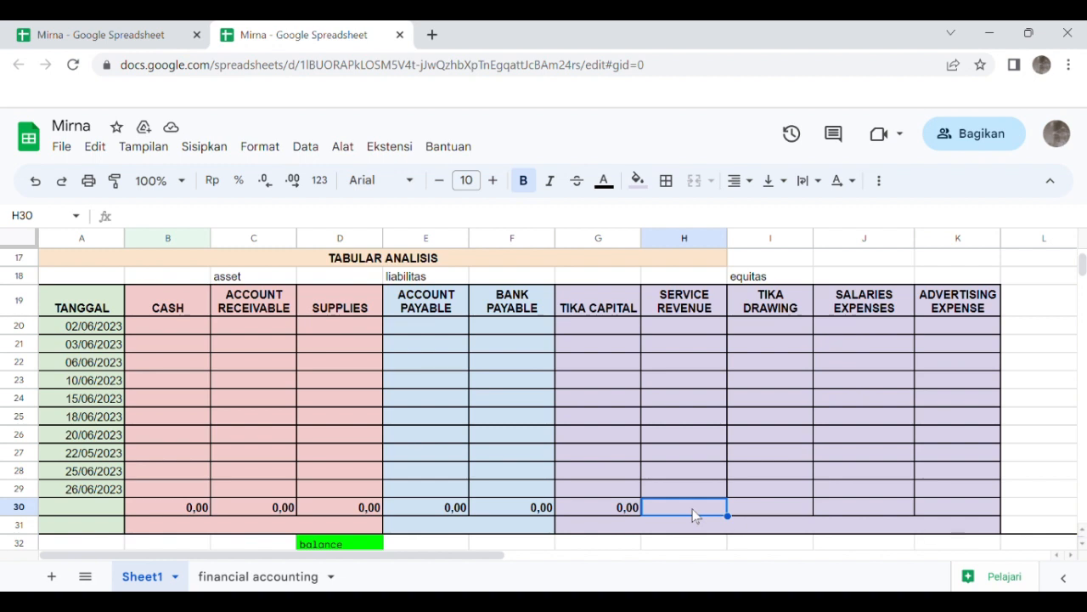
type("=")
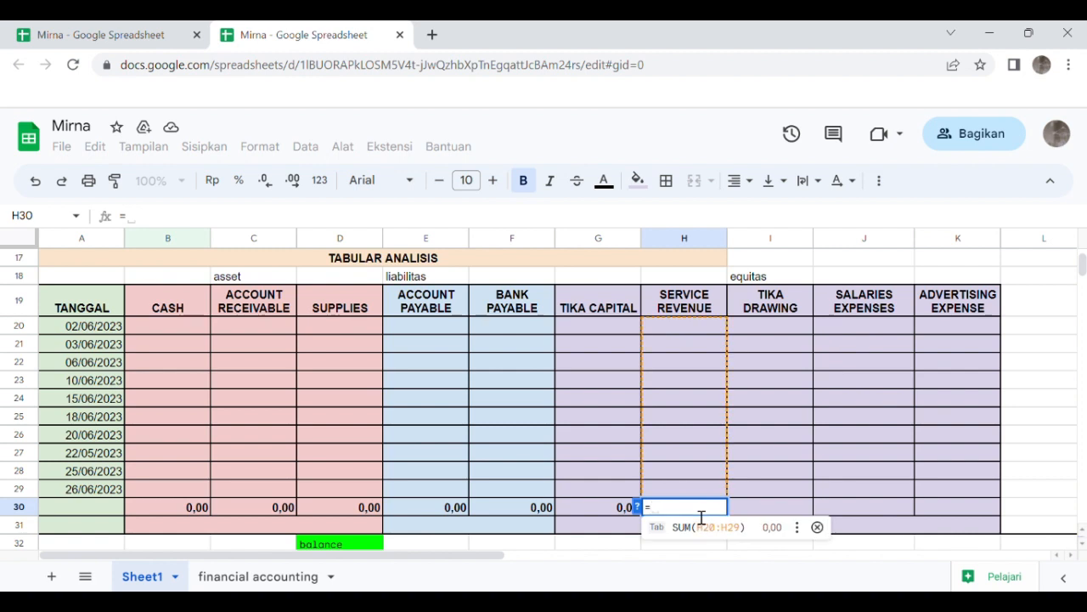
type("SUM")
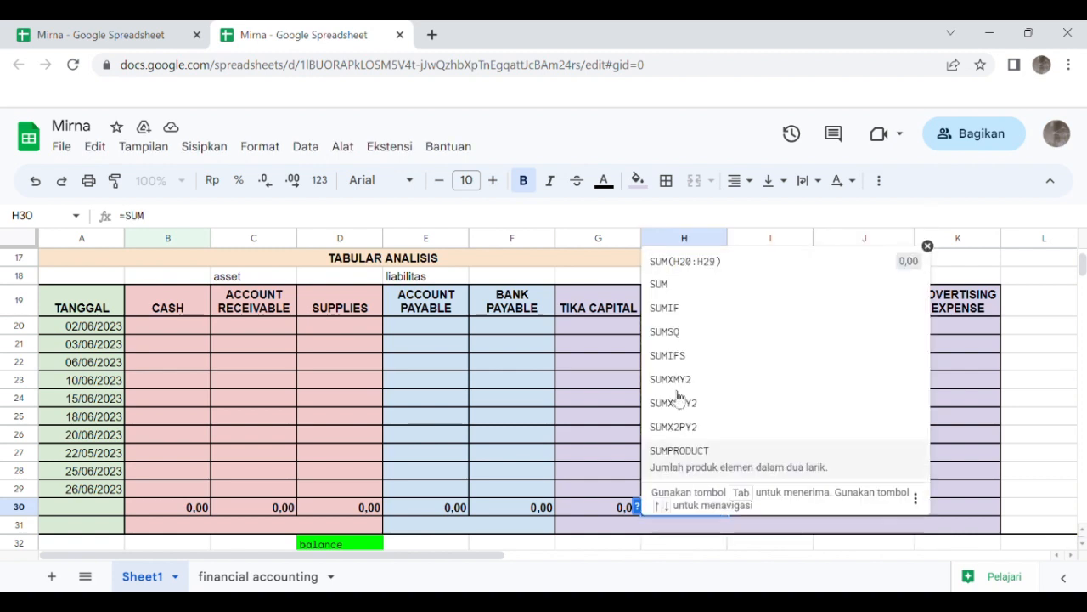
left_click(675, 285)
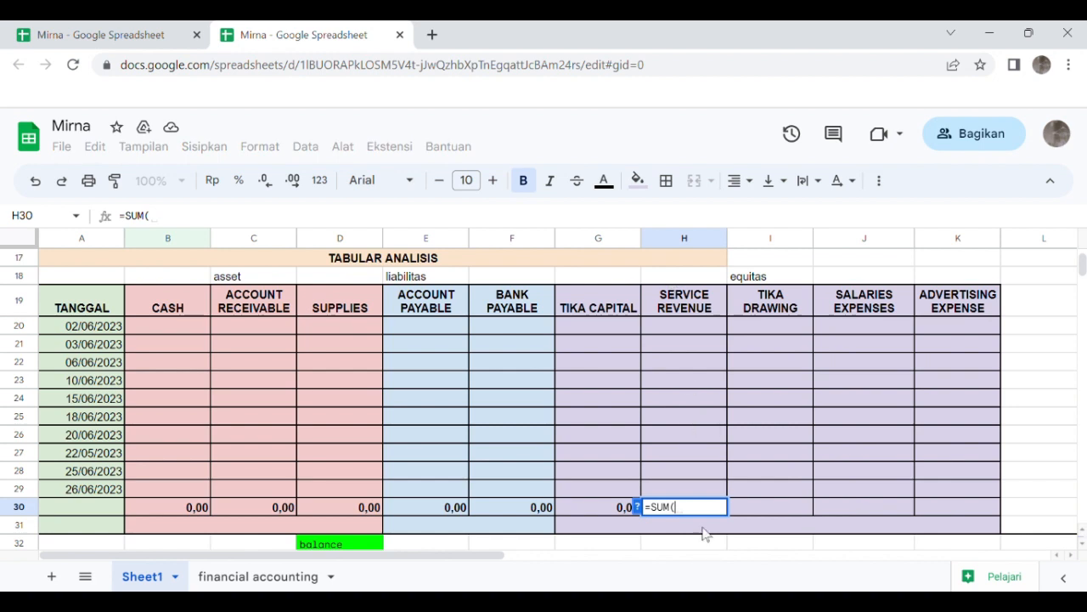
left_click_drag(687, 329, 697, 492)
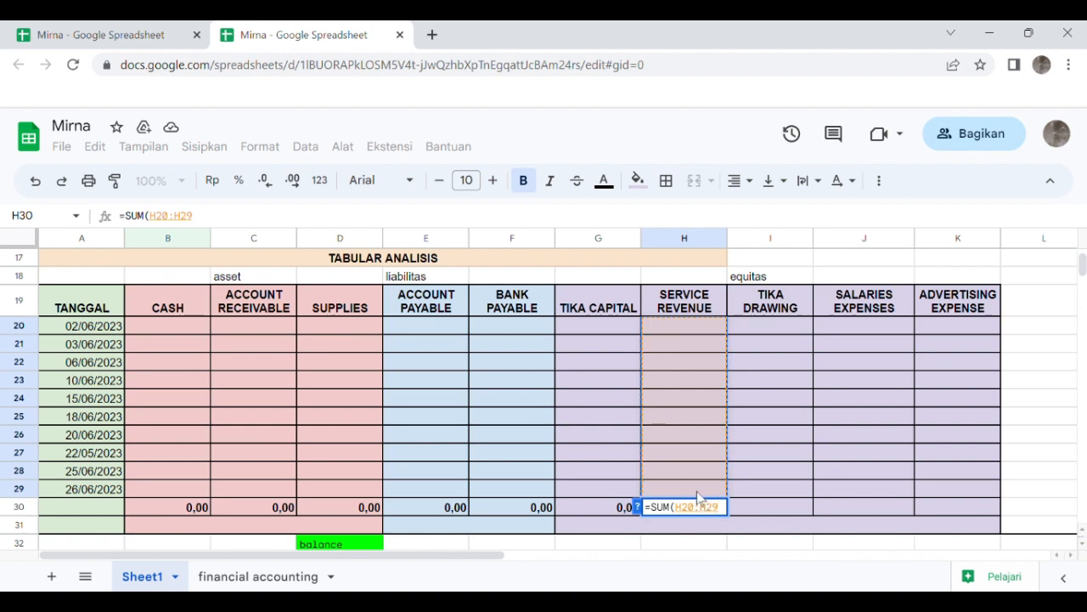
key("Return")
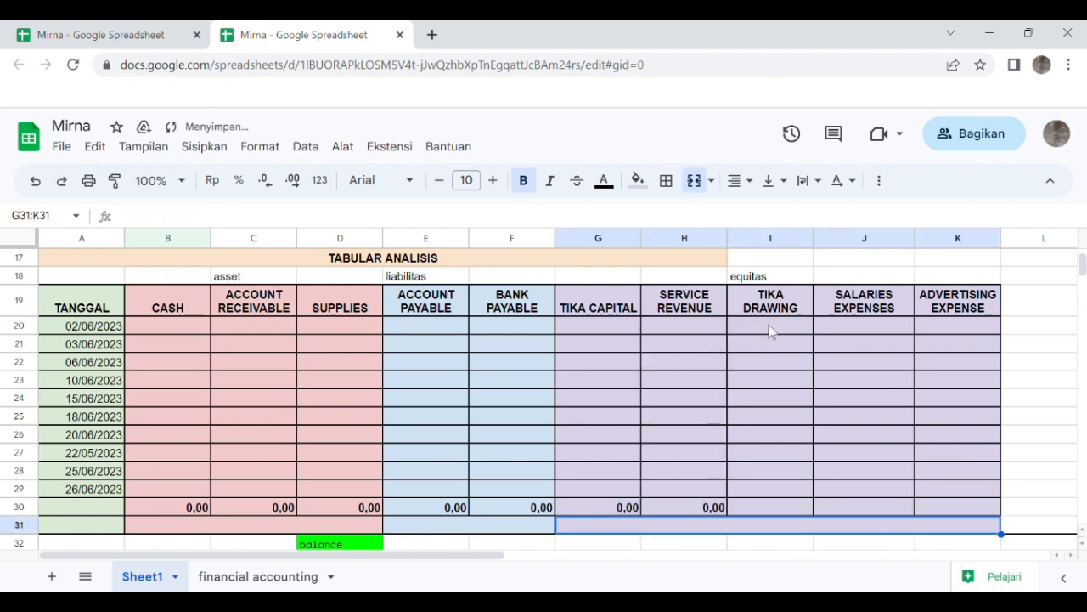
Step: Total the Tika Drawing column in cell I30 with a SUM formula over I20:I29
left_click(769, 327)
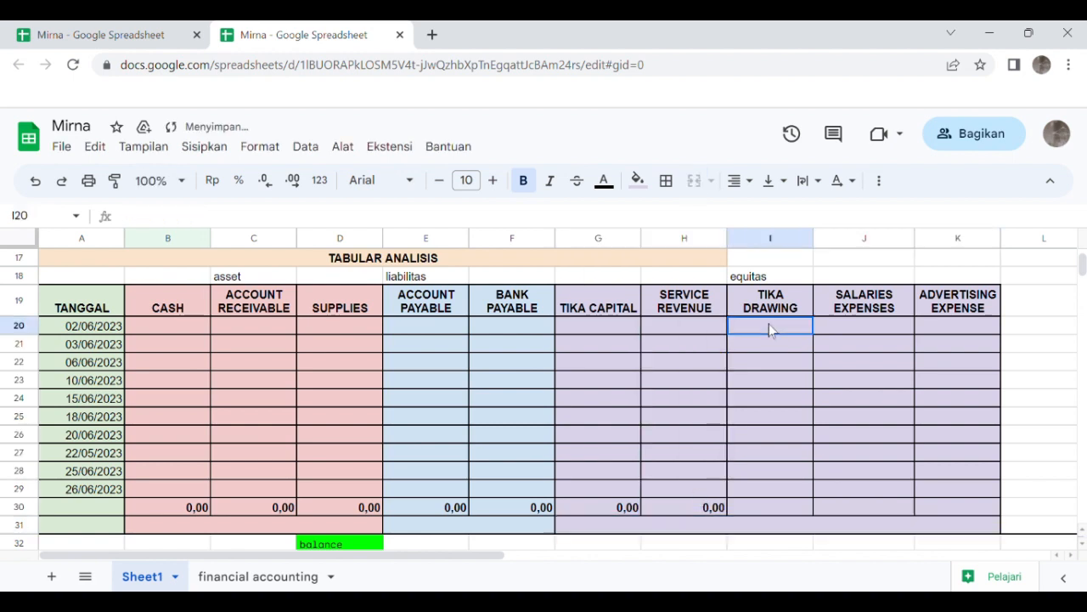
left_click(772, 507)
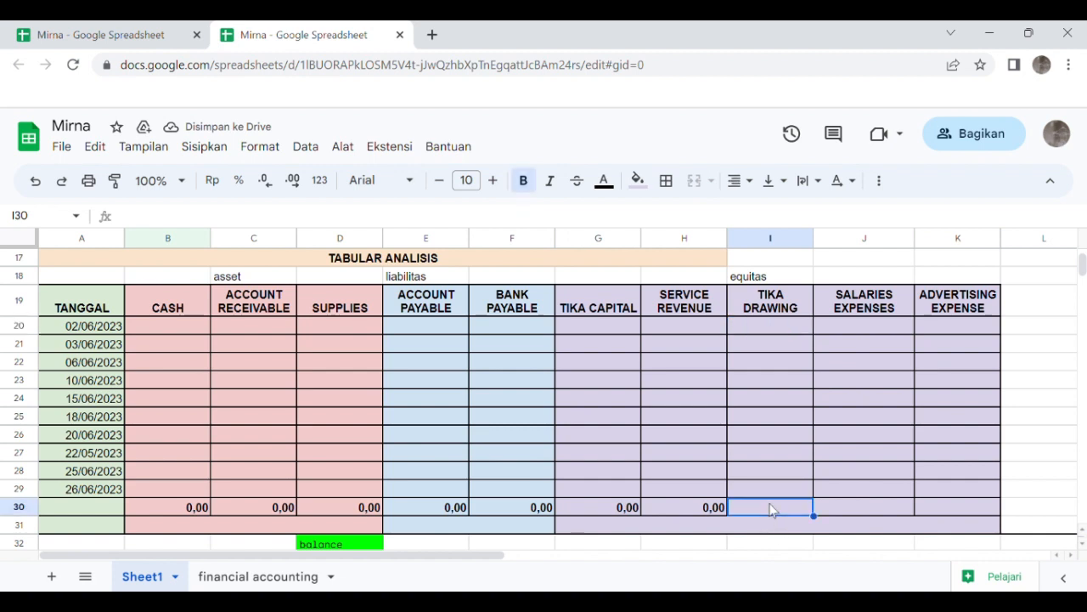
type("=S")
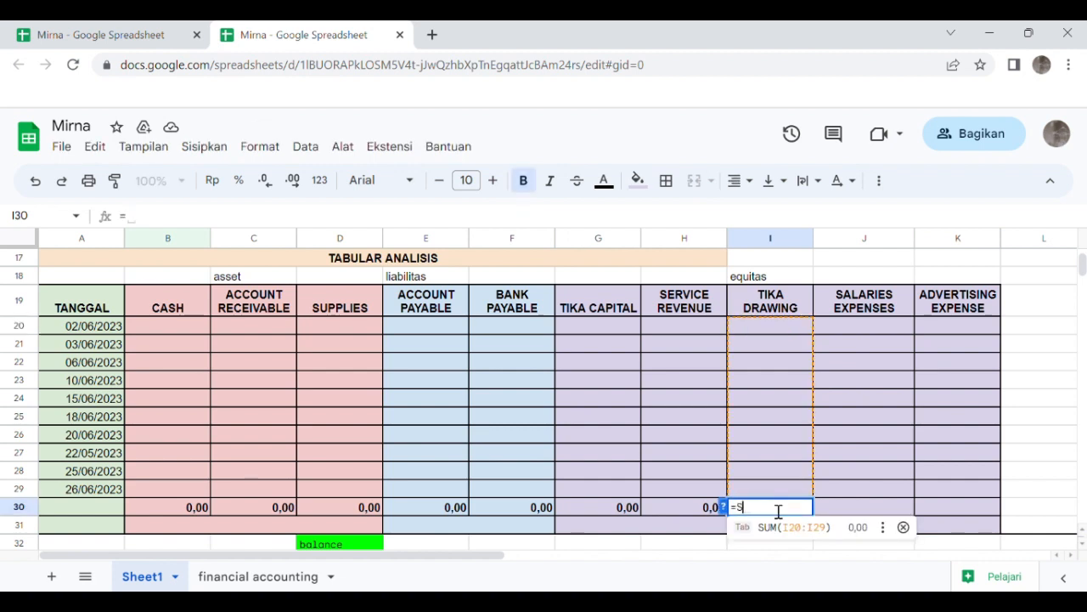
type("UM")
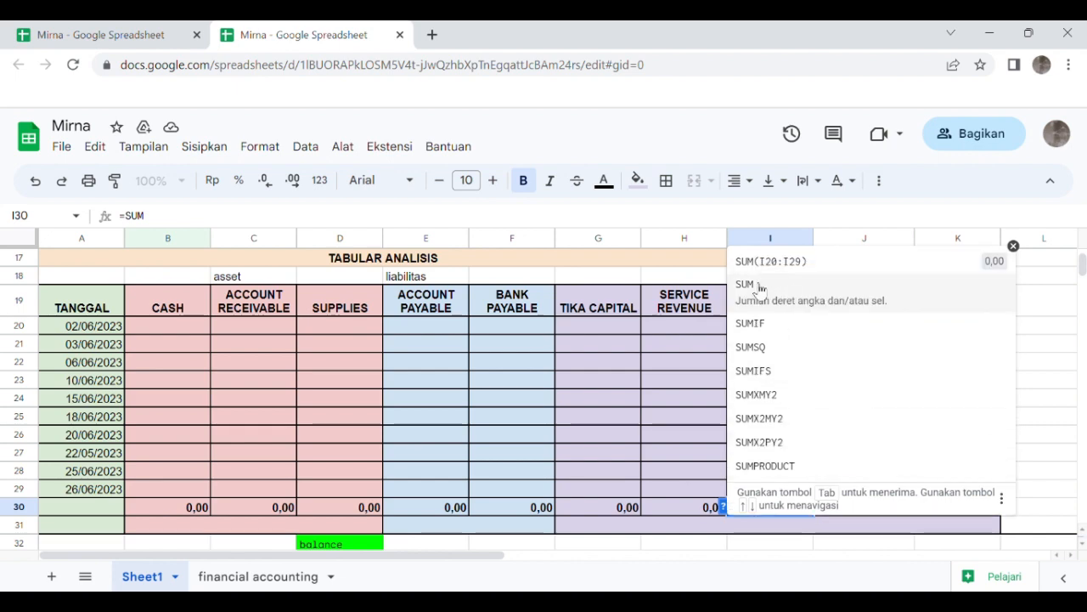
left_click(762, 288)
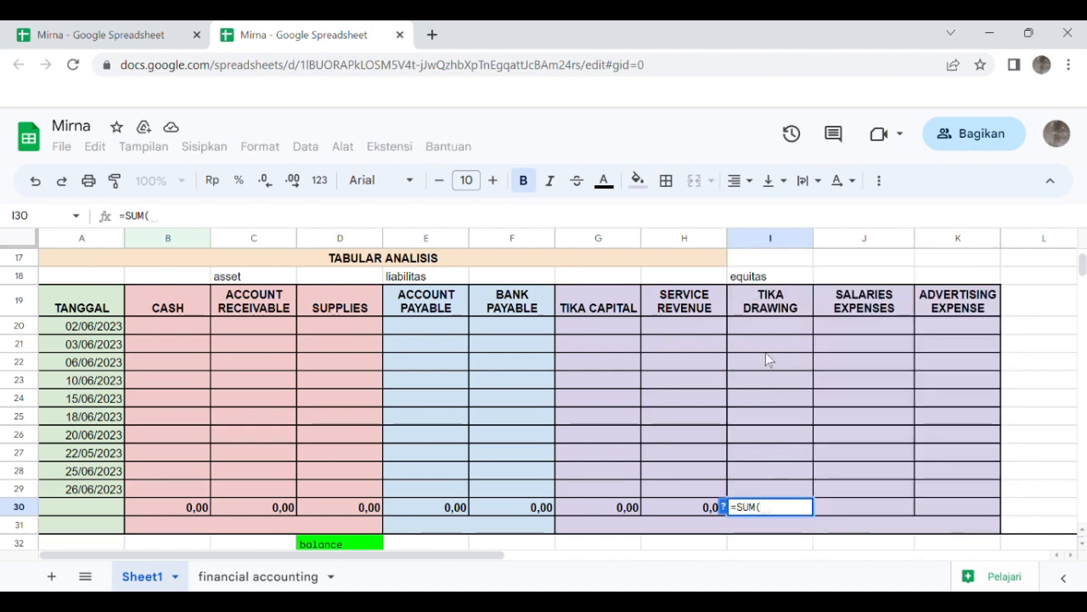
left_click_drag(772, 331, 796, 507)
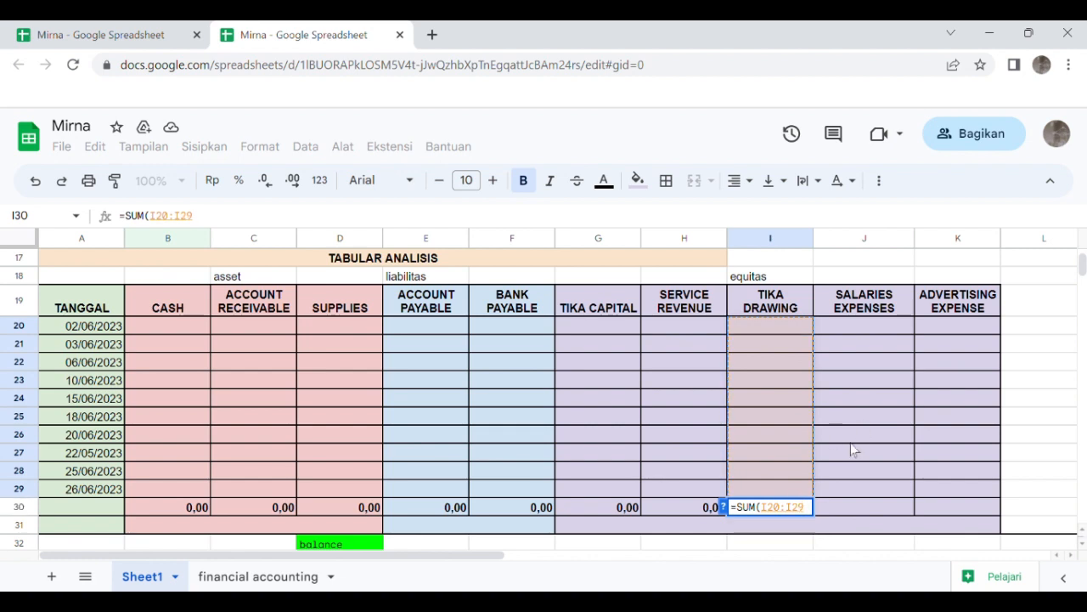
key("Return")
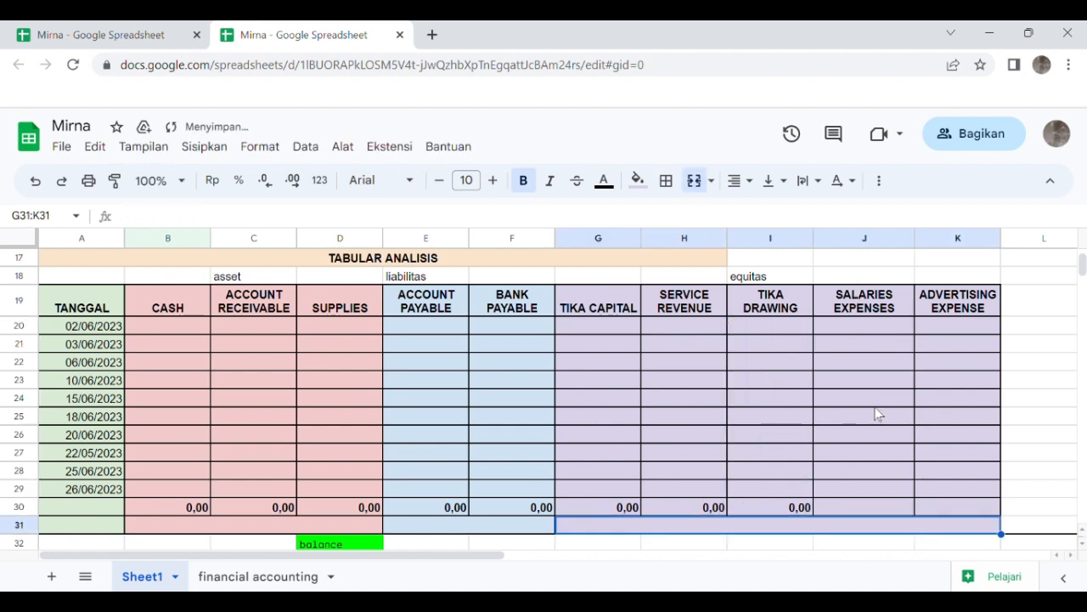
Step: Total the Salaries Expenses column in cell J30 with a SUM formula over J20:J29
left_click(866, 513)
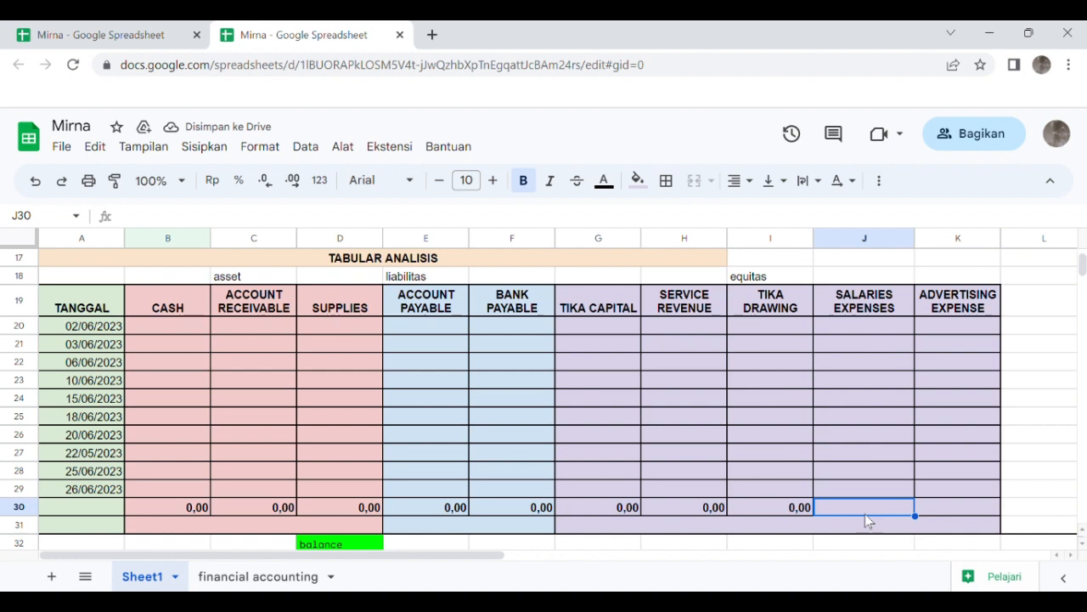
type("=")
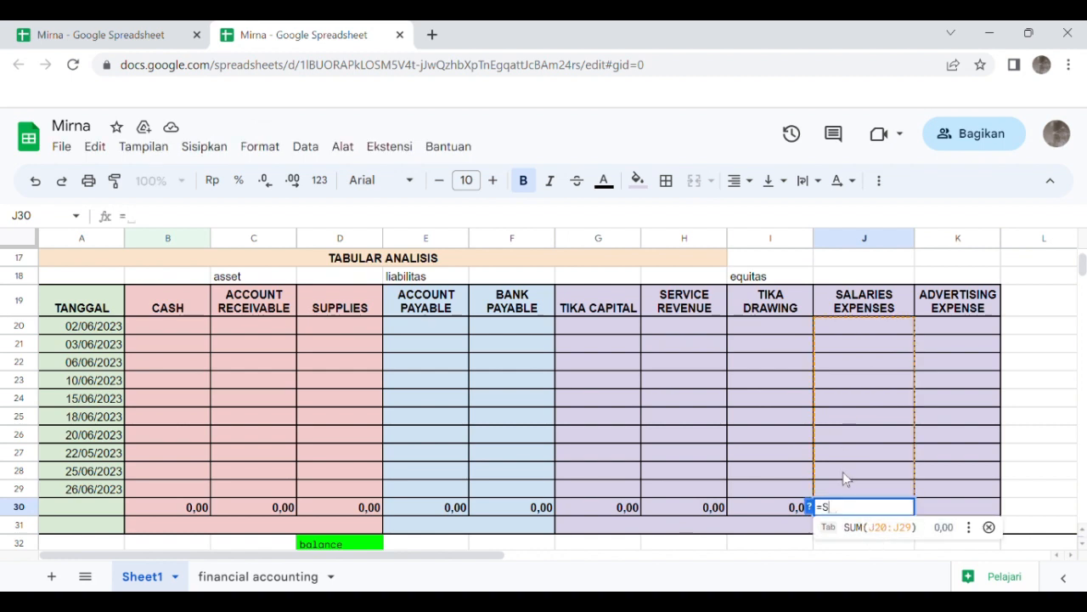
type("SUM")
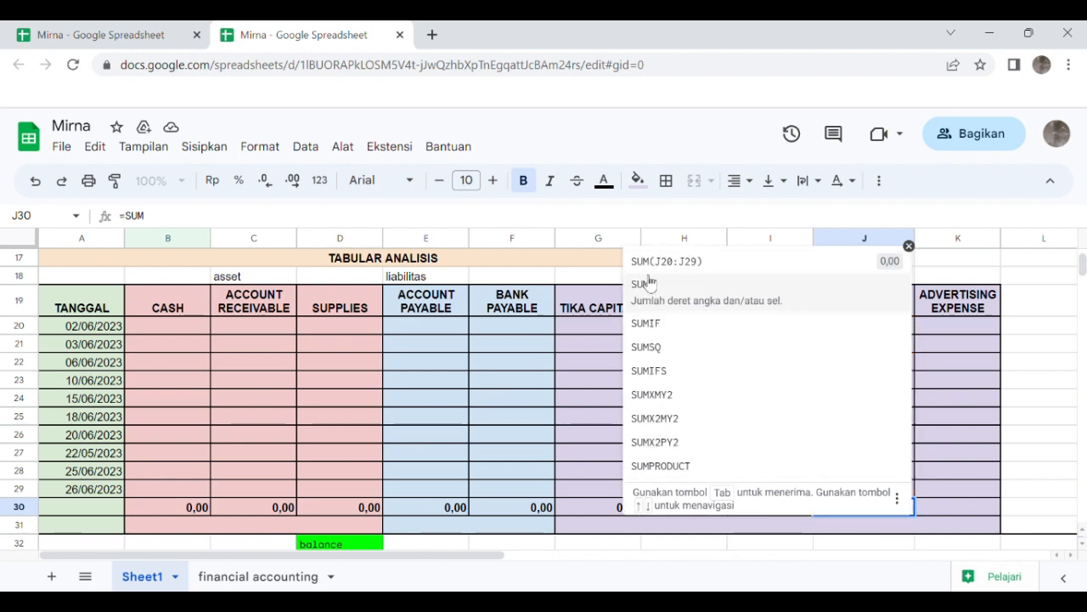
left_click(645, 284)
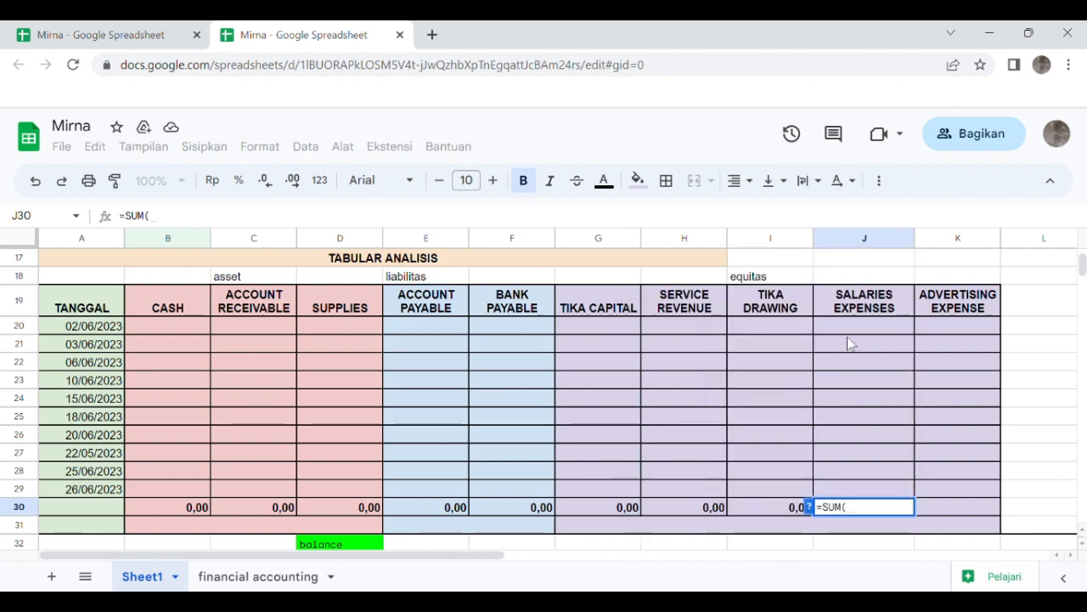
left_click_drag(846, 328, 877, 498)
key("Return")
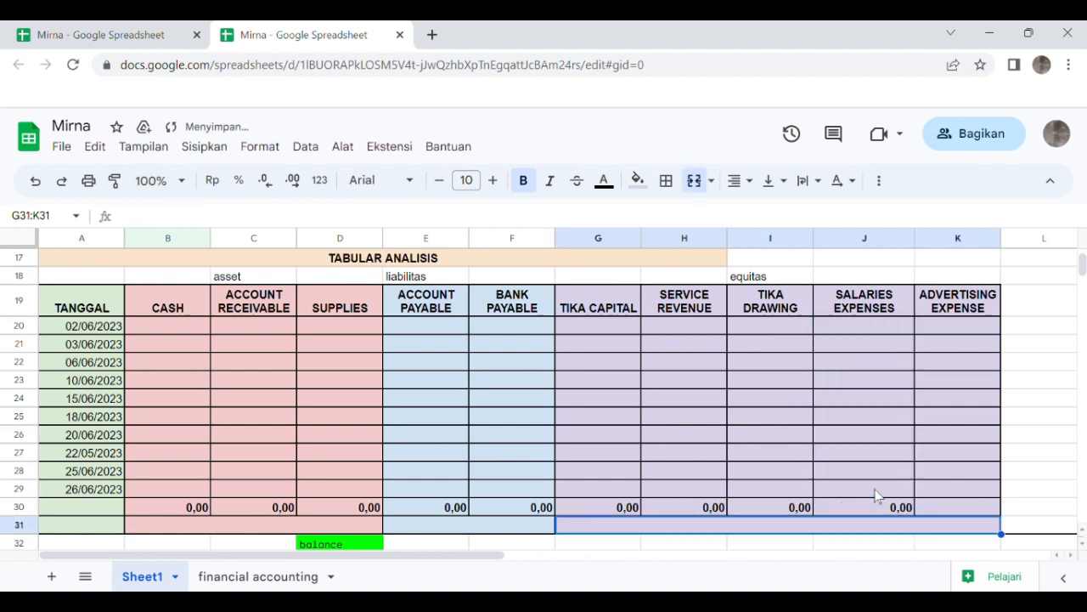
Step: Try a SUM formula over K20:K30 in cell K30 for the Advertising Expense column, and clear it again
left_click(934, 510)
type("=")
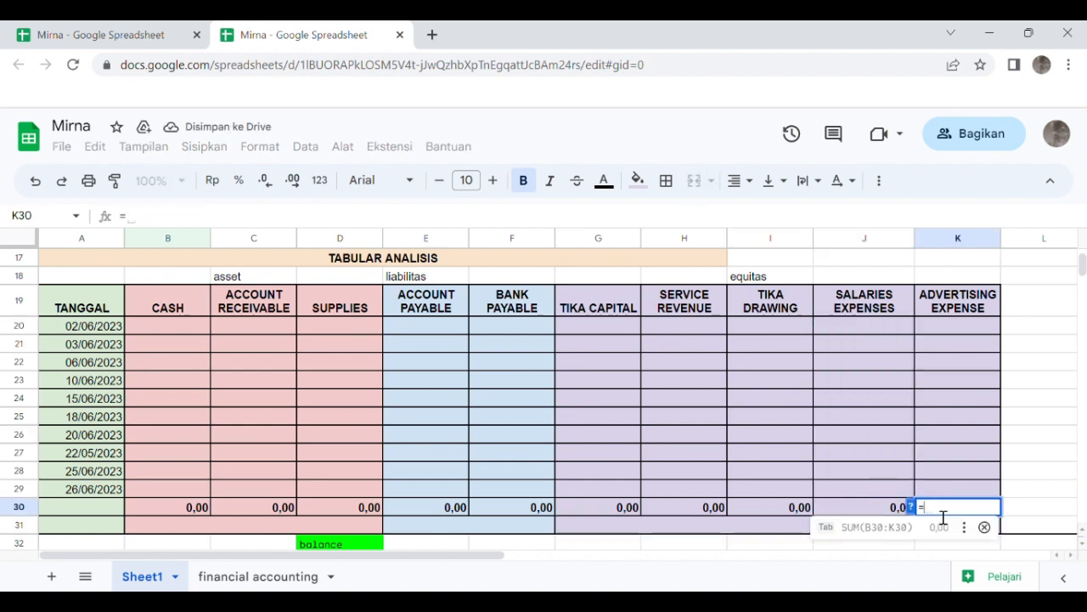
type("SUM")
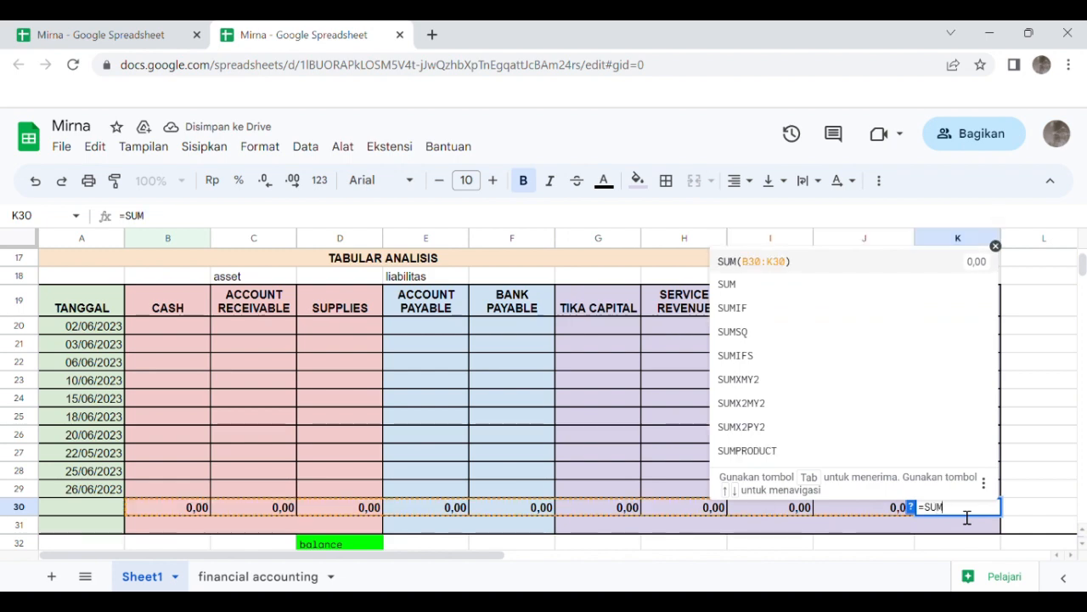
left_click(751, 284)
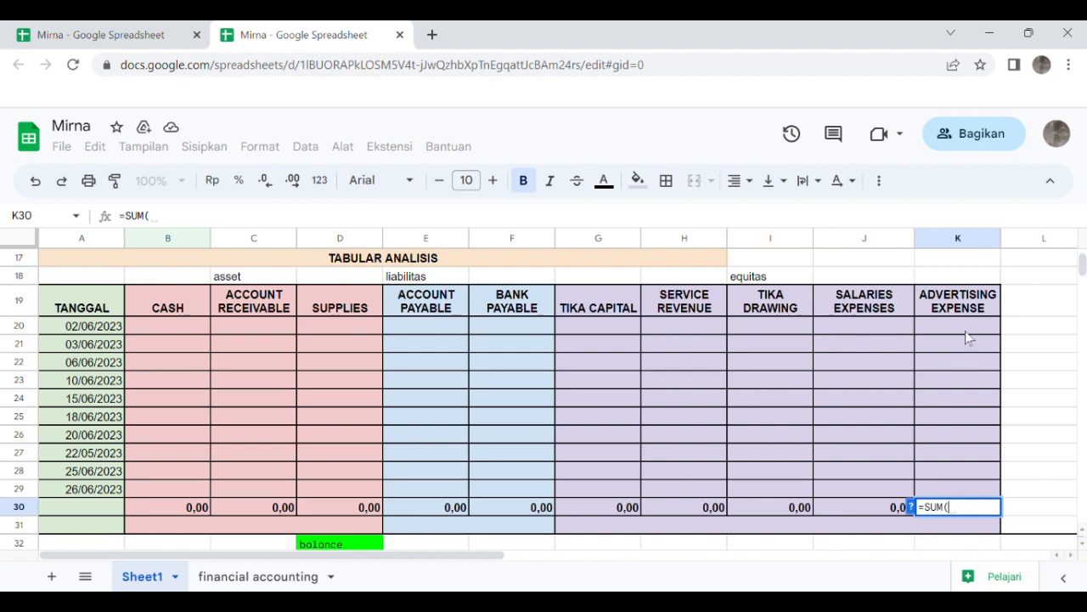
left_click_drag(965, 330, 990, 519)
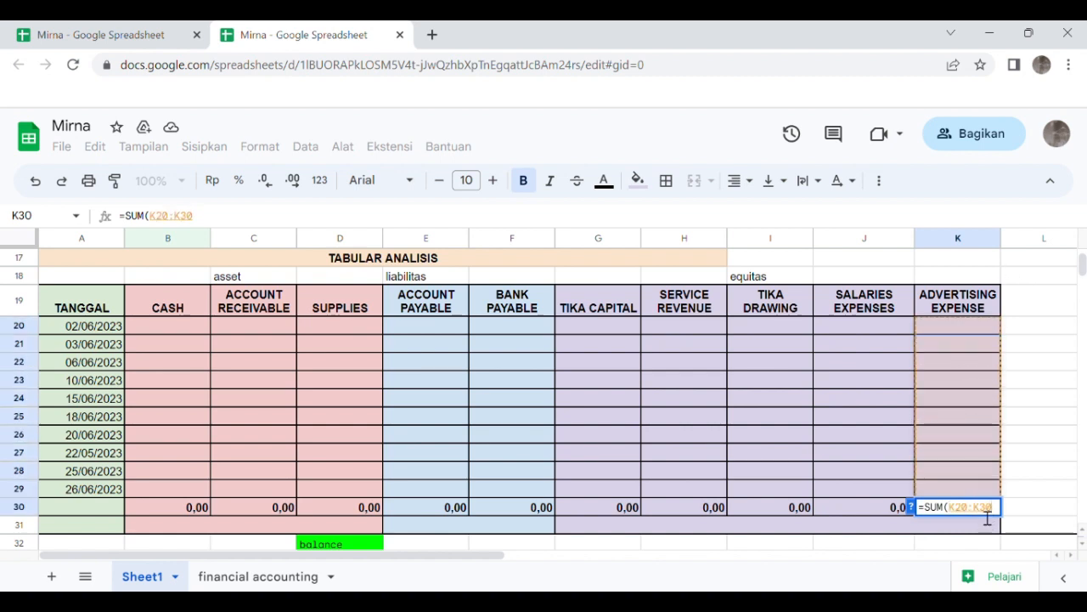
key("Return")
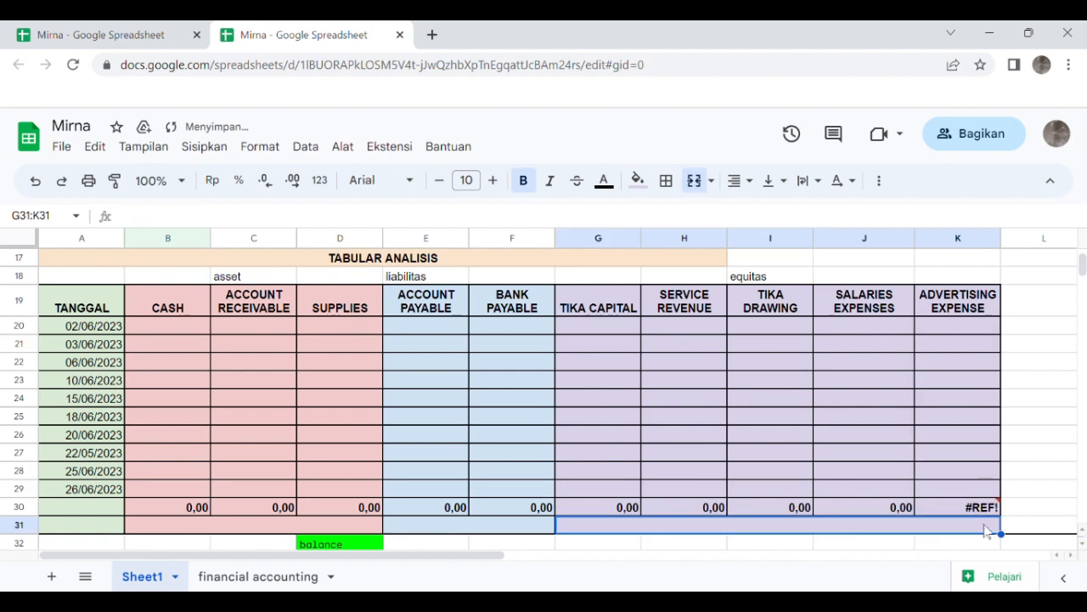
left_click(990, 510)
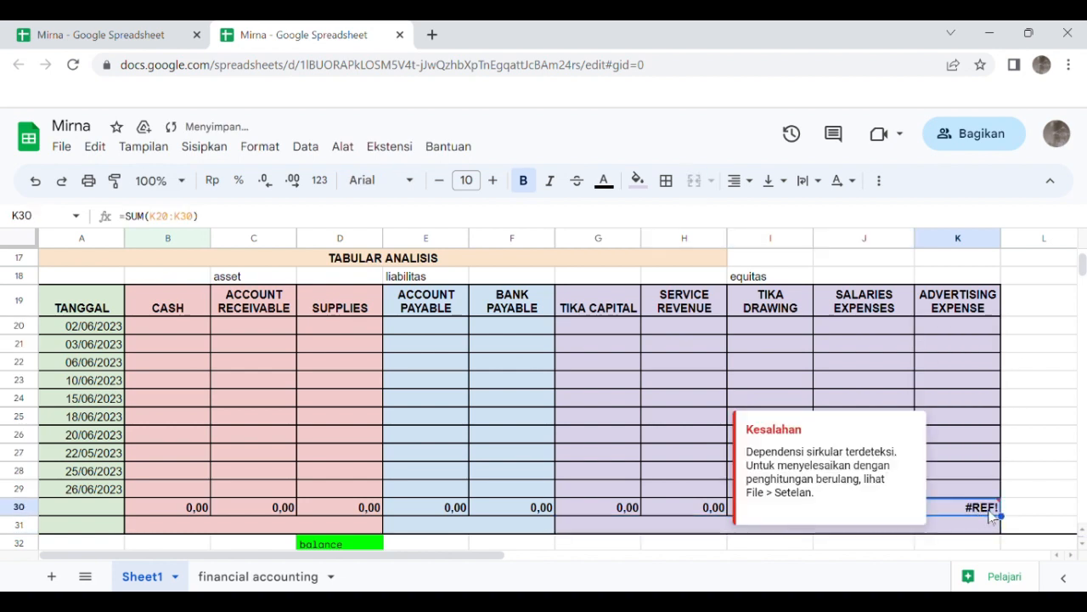
left_click(930, 530)
key("shift+Up")
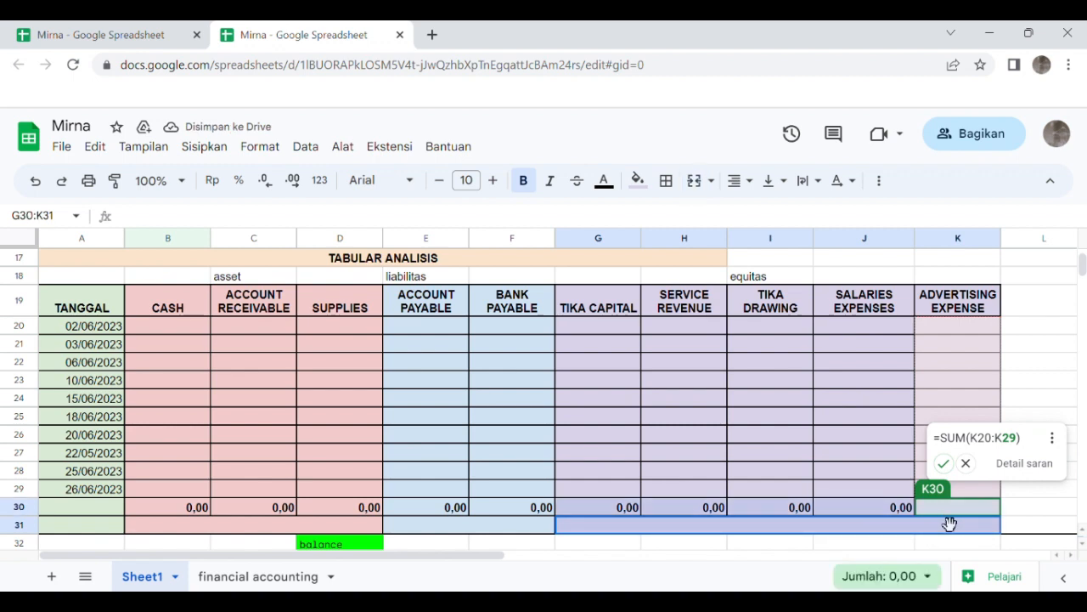
type("=")
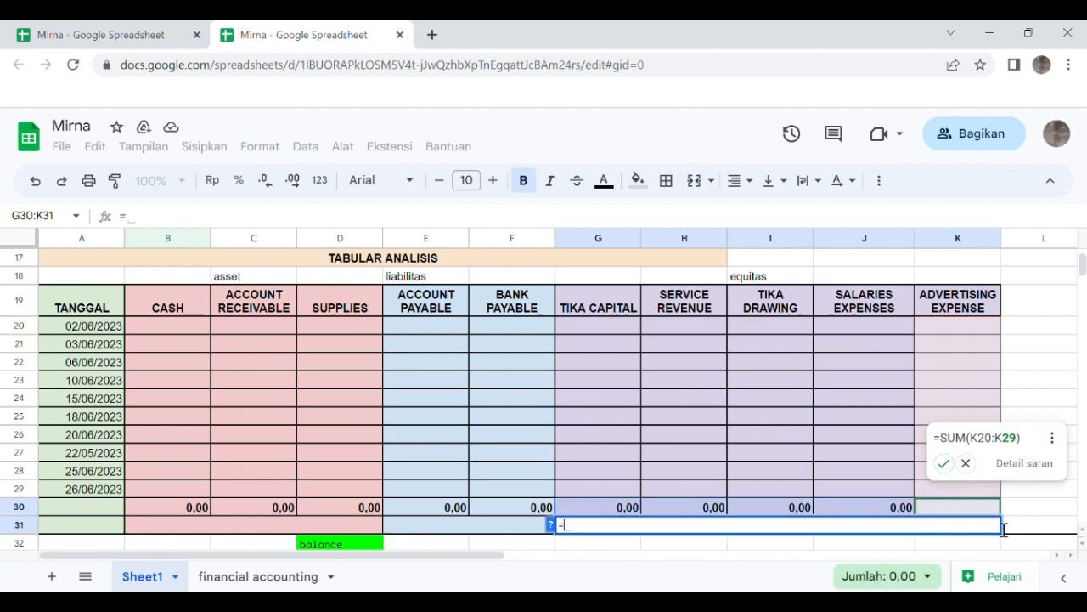
left_click(979, 511)
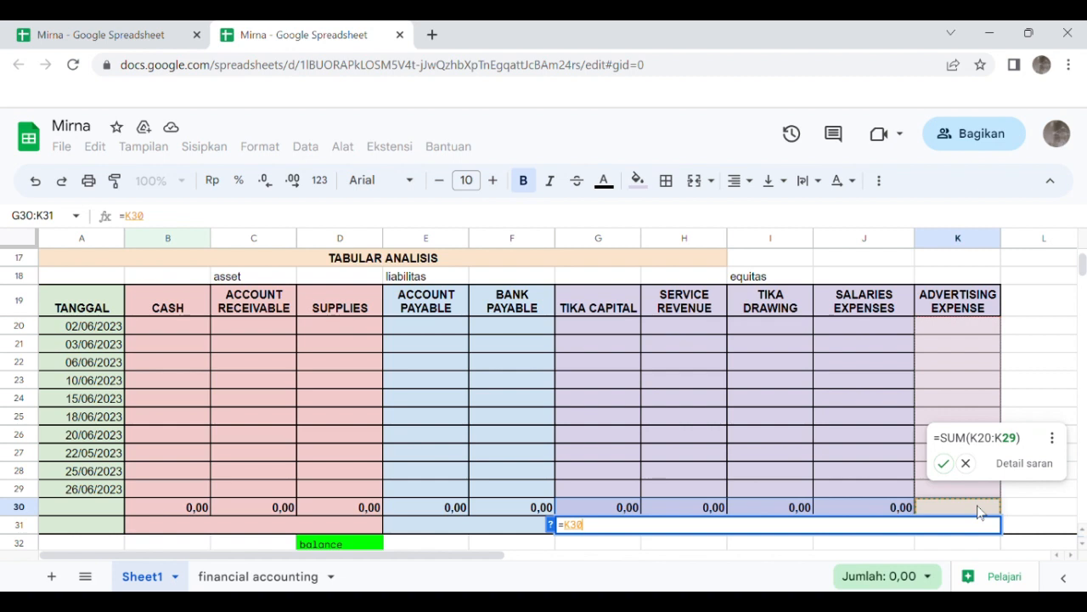
key("BackSpace")
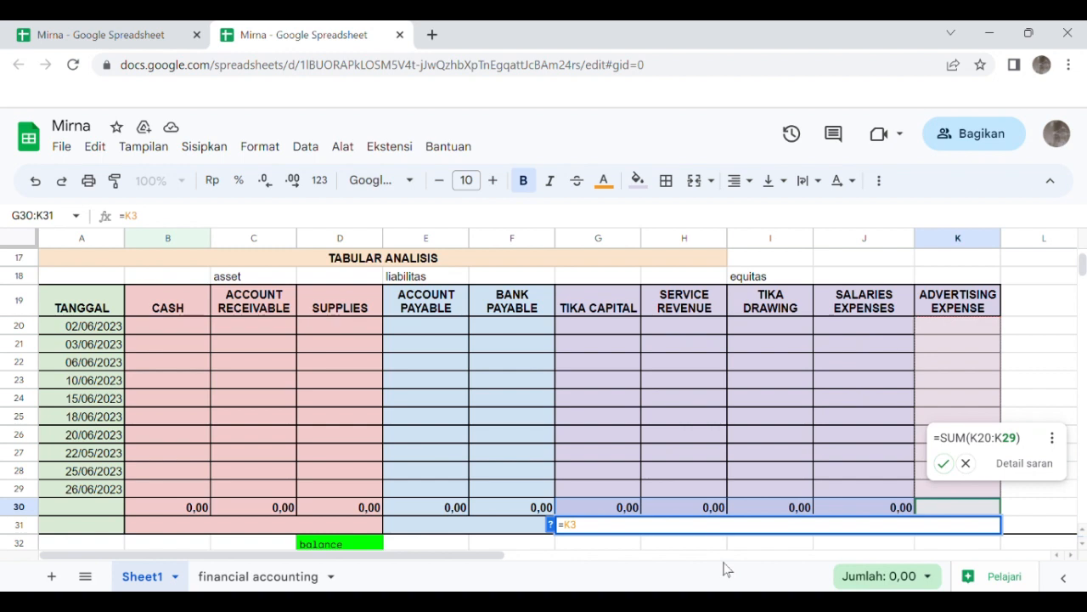
left_click(535, 546)
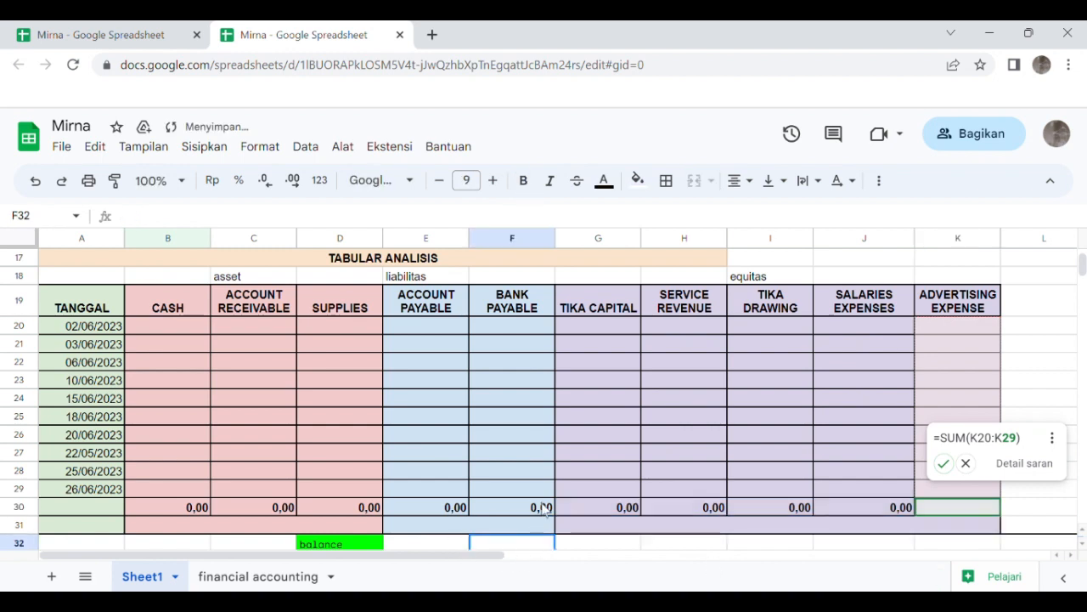
Step: Total the Advertising Expense column in cell K30 with a SUM formula over K20:K29
left_click(953, 507)
type("=")
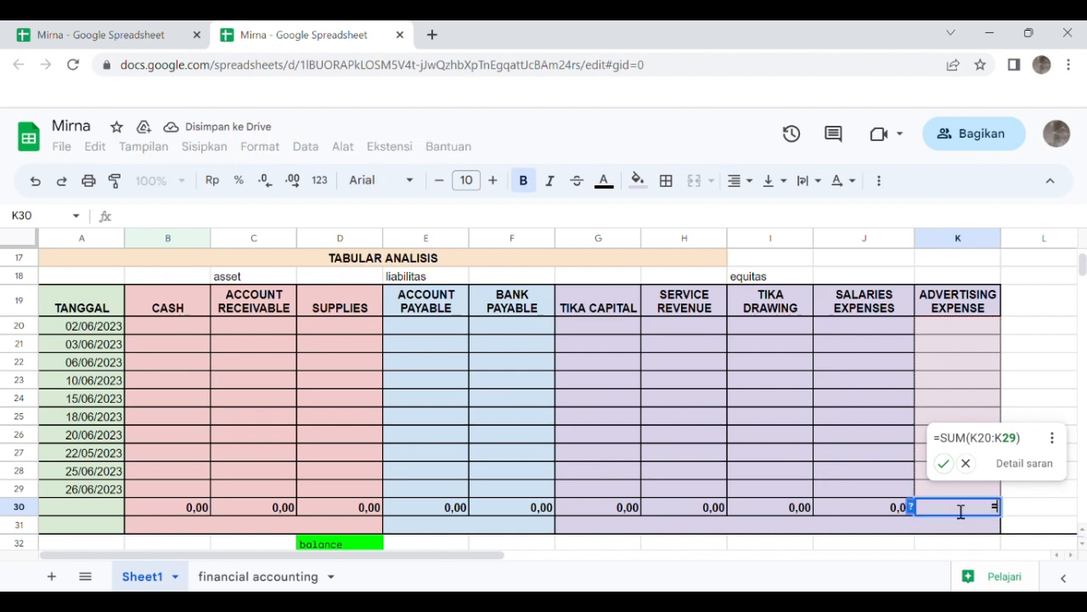
type("SUM")
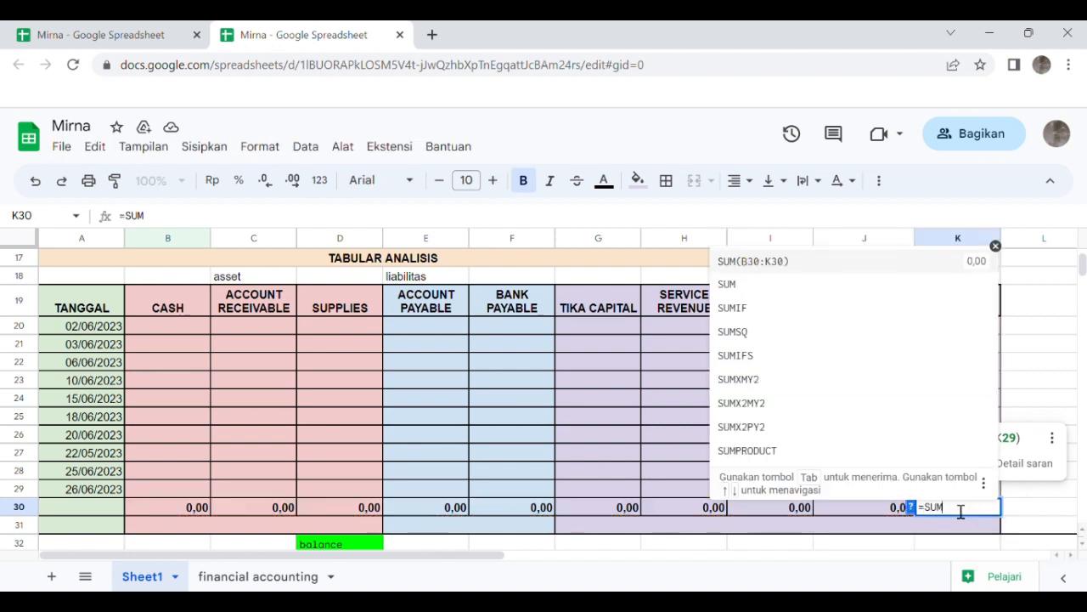
left_click(739, 284)
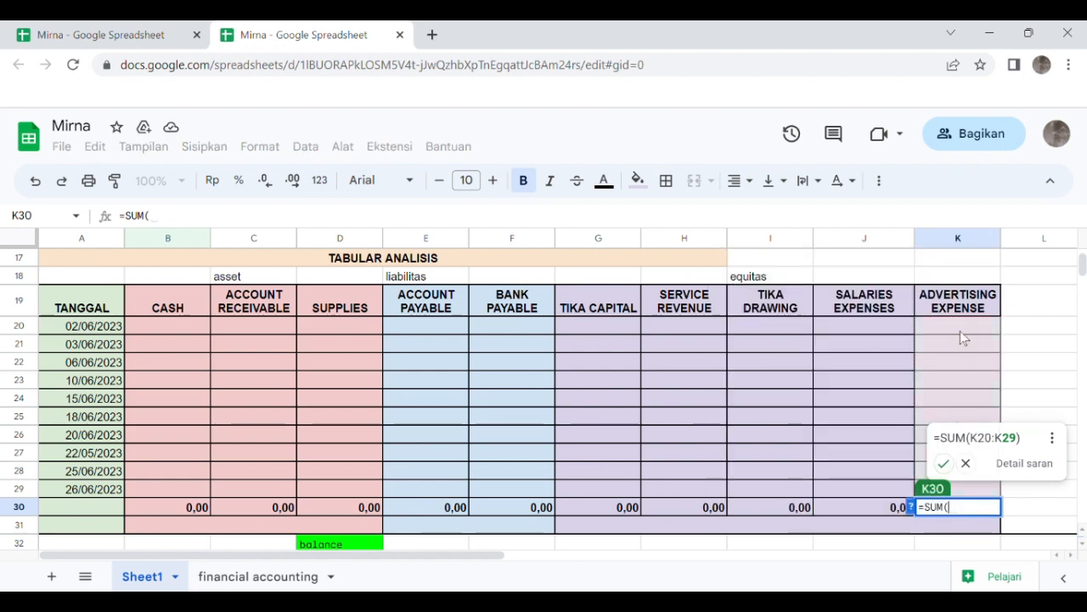
left_click_drag(955, 325, 977, 502)
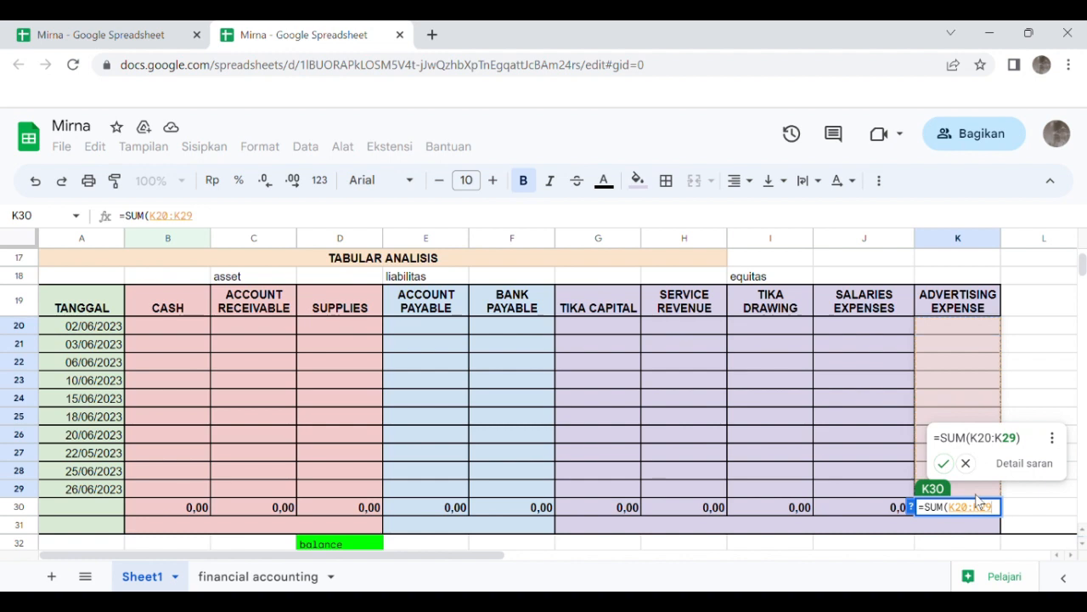
key("Tab")
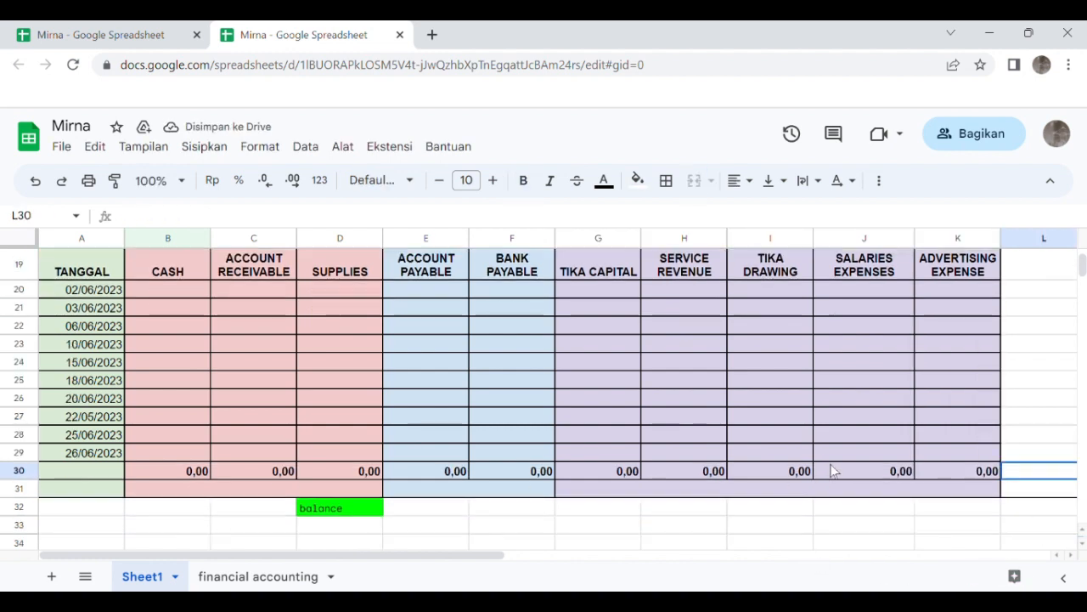
Step: Add the combined asset total in merged cell B31:D31 with a SUM formula over B30:D30
scroll(833, 472, "down", 2)
left_click(899, 481)
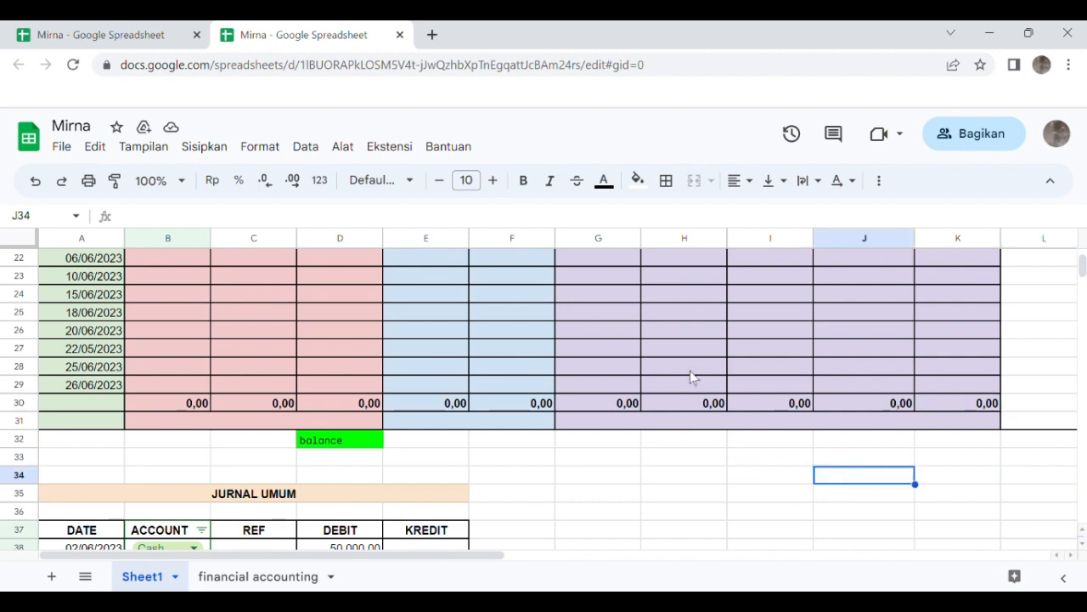
scroll(431, 437, "up", 2)
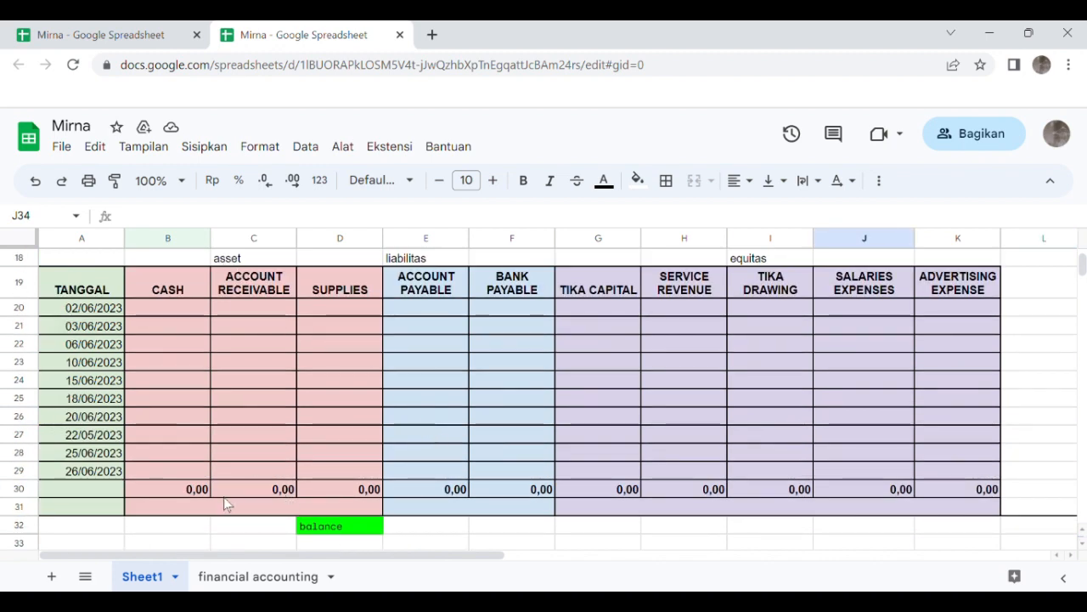
left_click(334, 508)
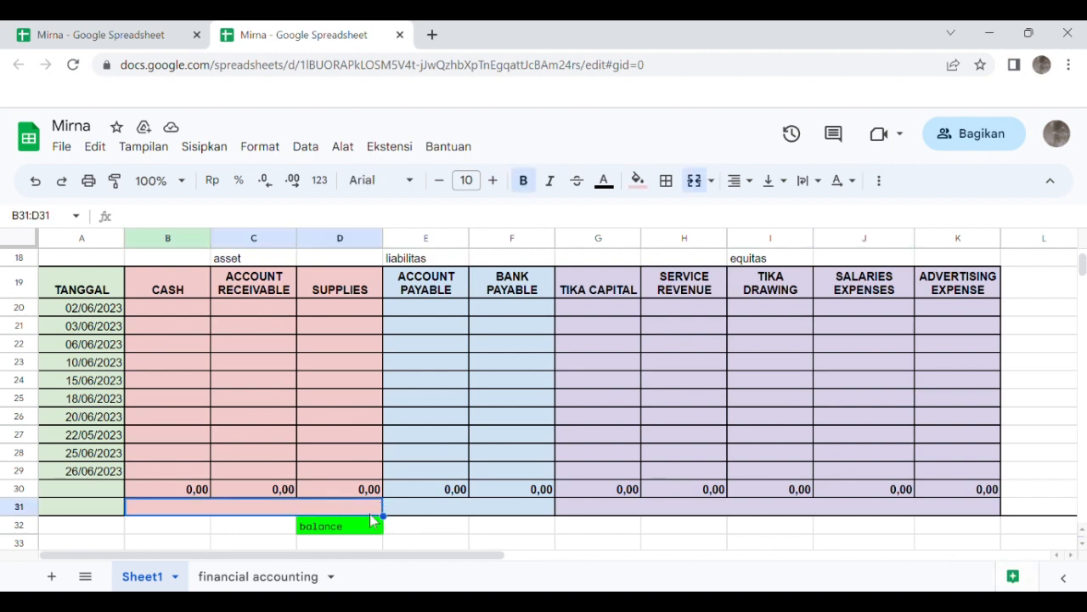
type("=SUM")
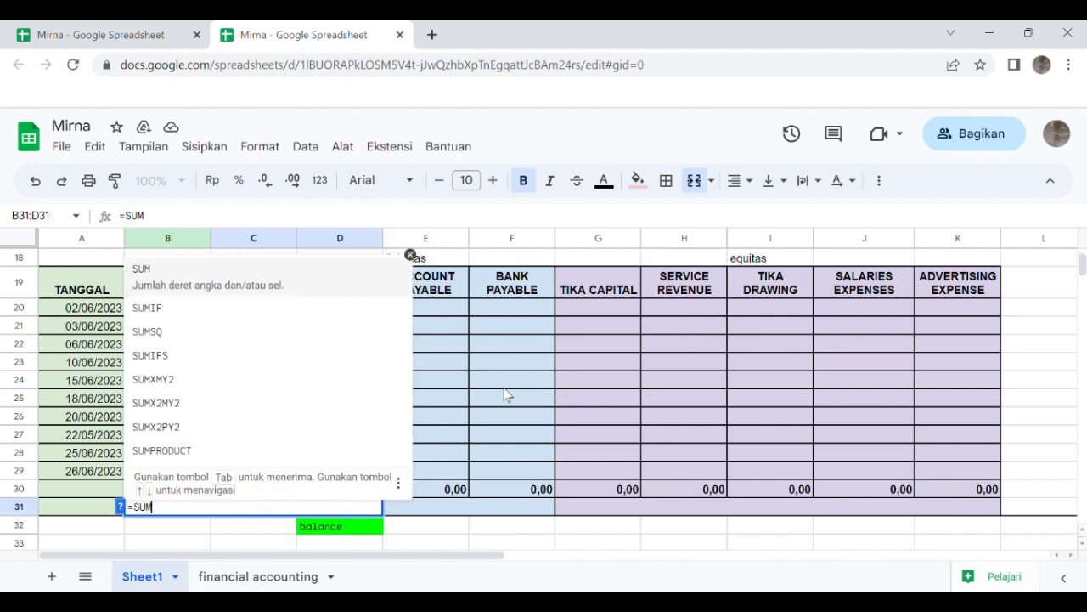
left_click(159, 271)
left_click(149, 491)
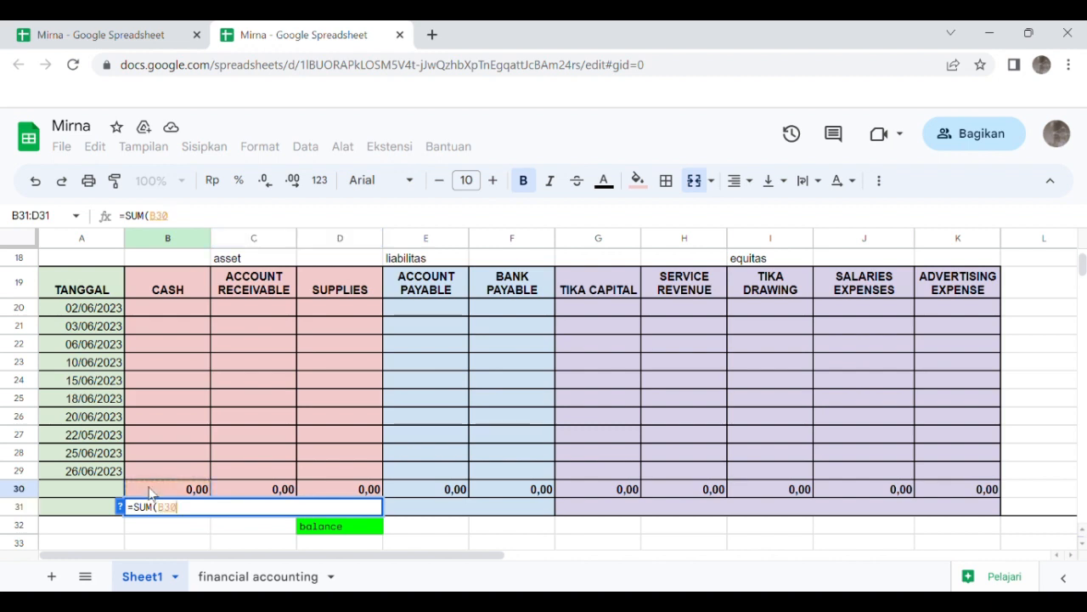
left_click_drag(148, 491, 335, 490)
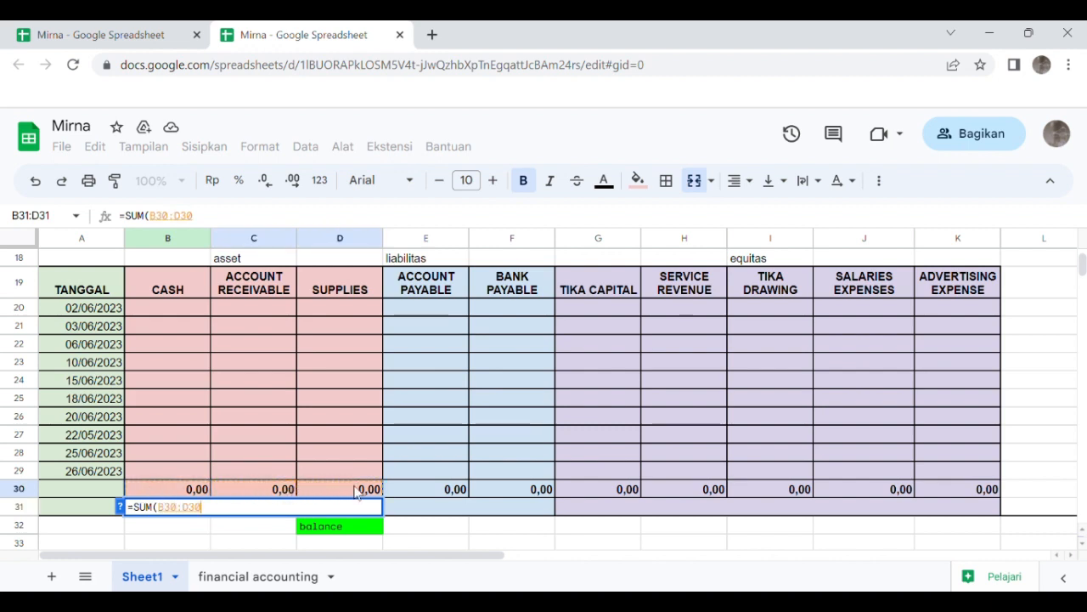
key("Return")
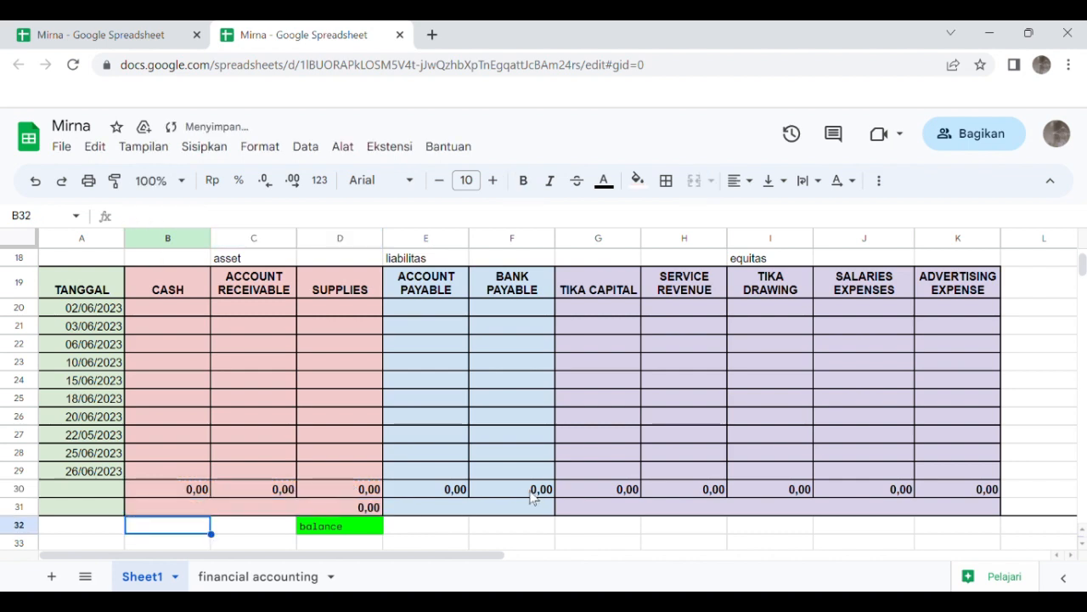
Step: Add the combined liabilities total in merged cell E31:F31 with a SUM formula over E30:F30
left_click(520, 493)
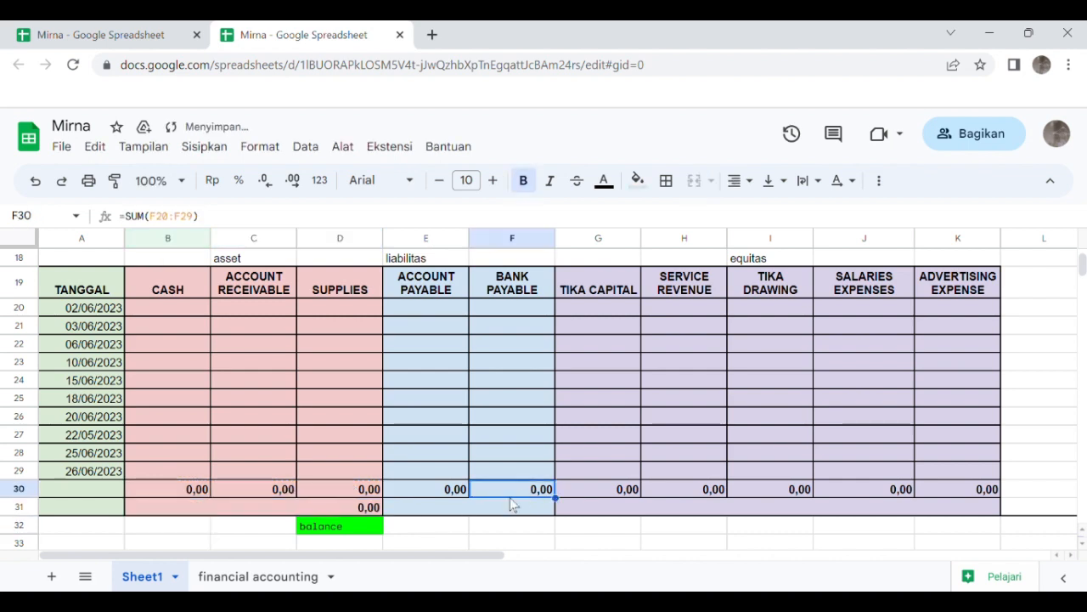
left_click(453, 511)
type("=SUM")
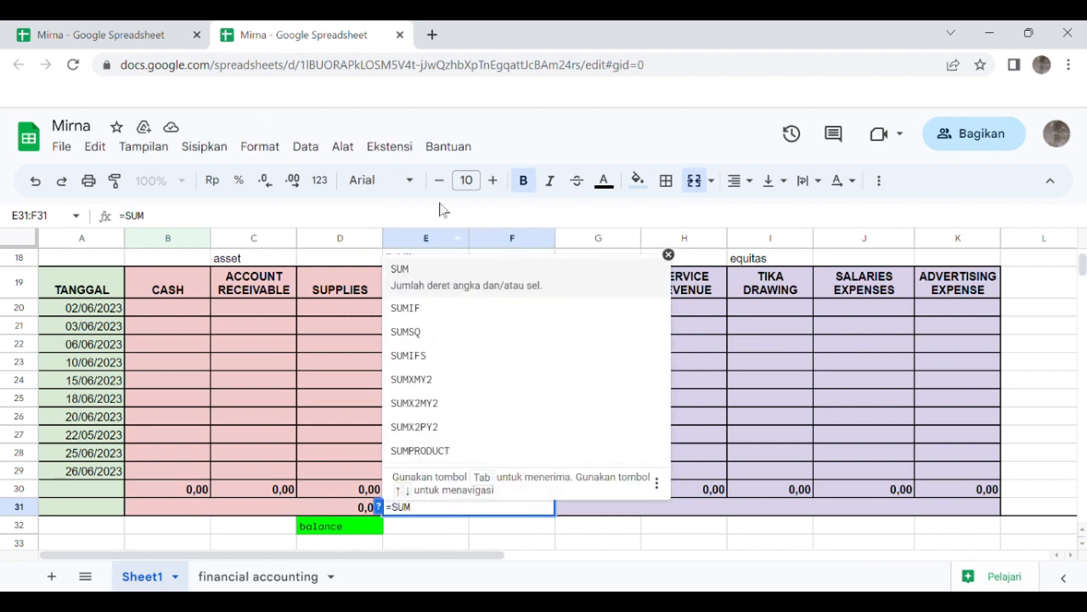
left_click(406, 272)
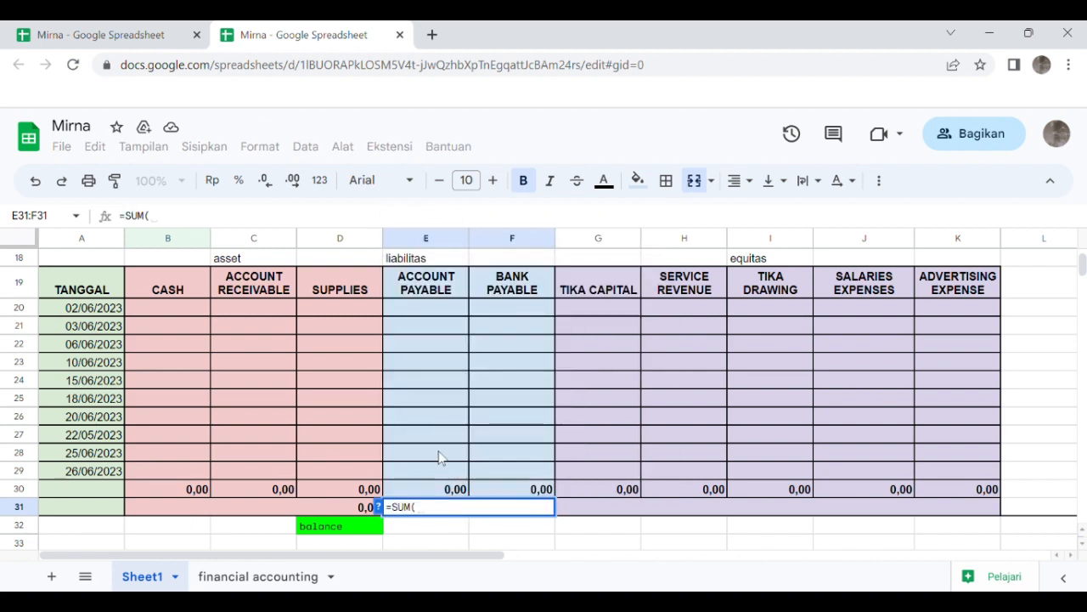
type("E30")
left_click_drag(416, 491, 517, 490)
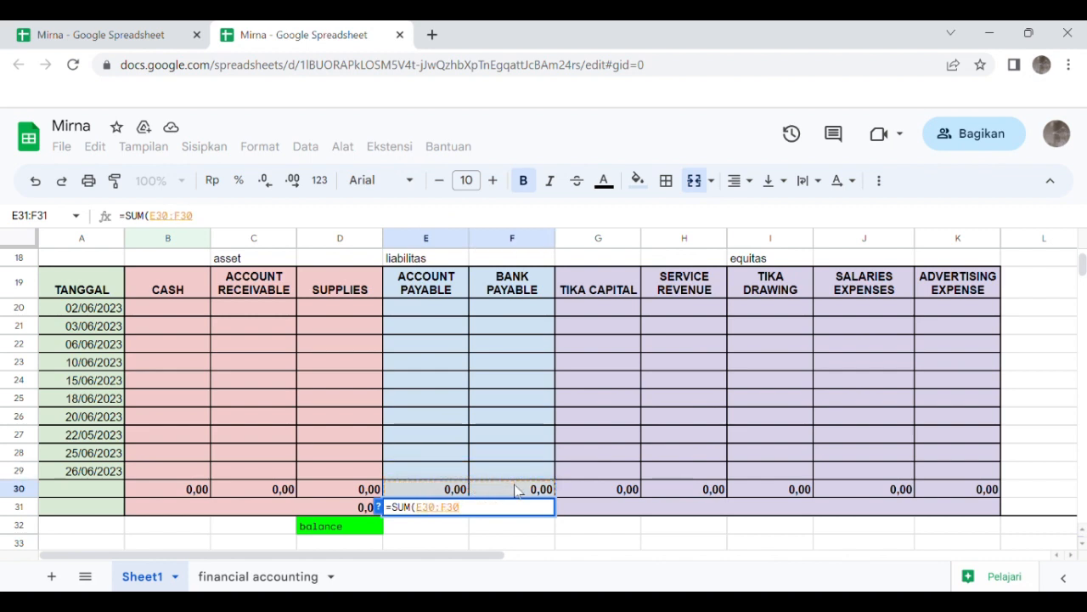
key("Return")
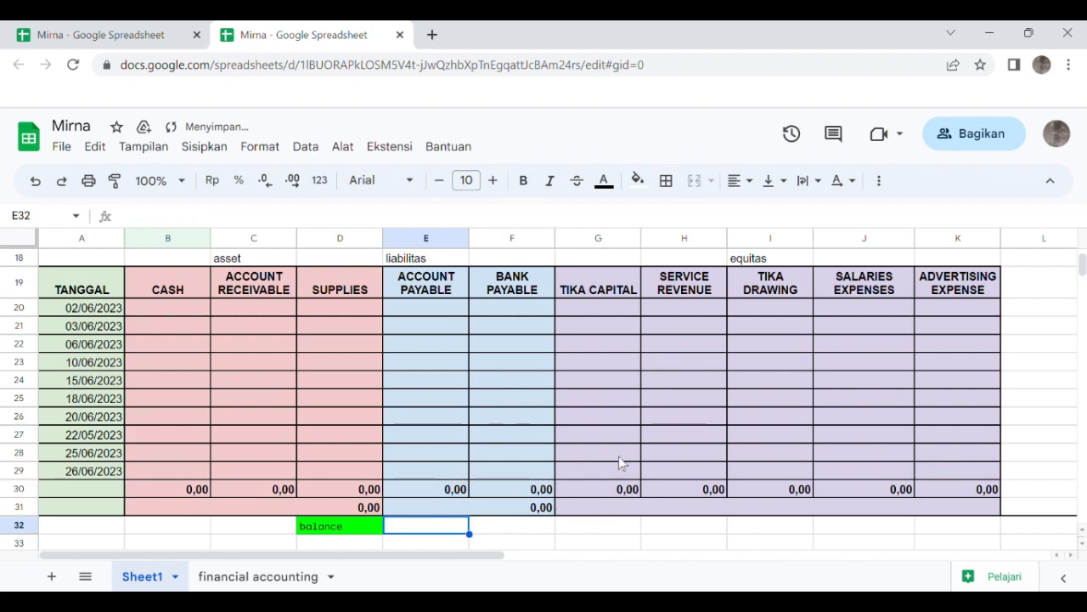
Step: Add the combined equity total in merged cell G31:K31 with a SUM formula over G30:K30
left_click(613, 499)
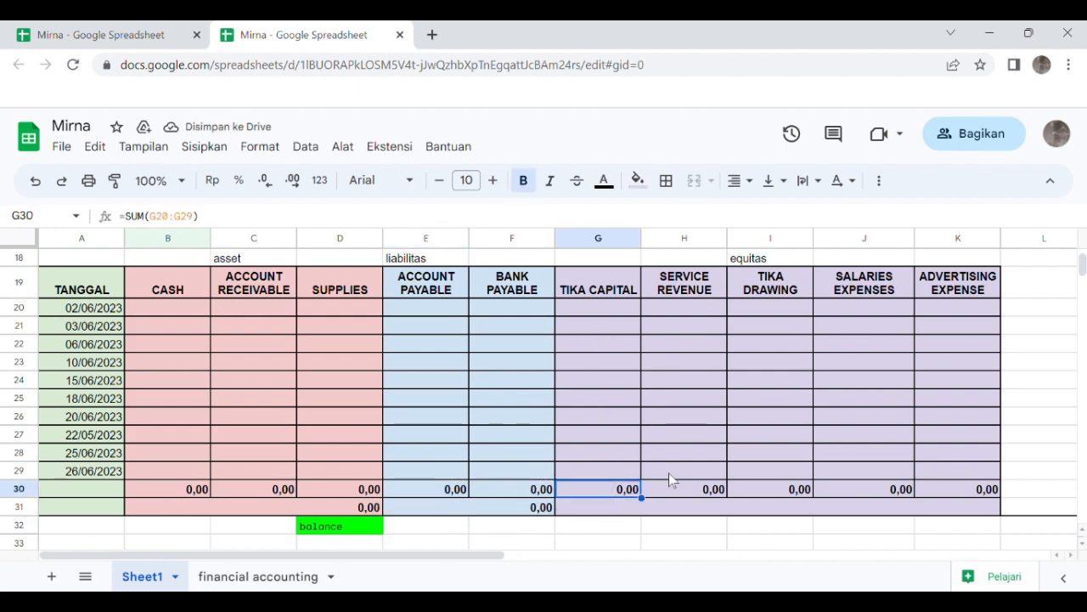
left_click(637, 509)
type("=")
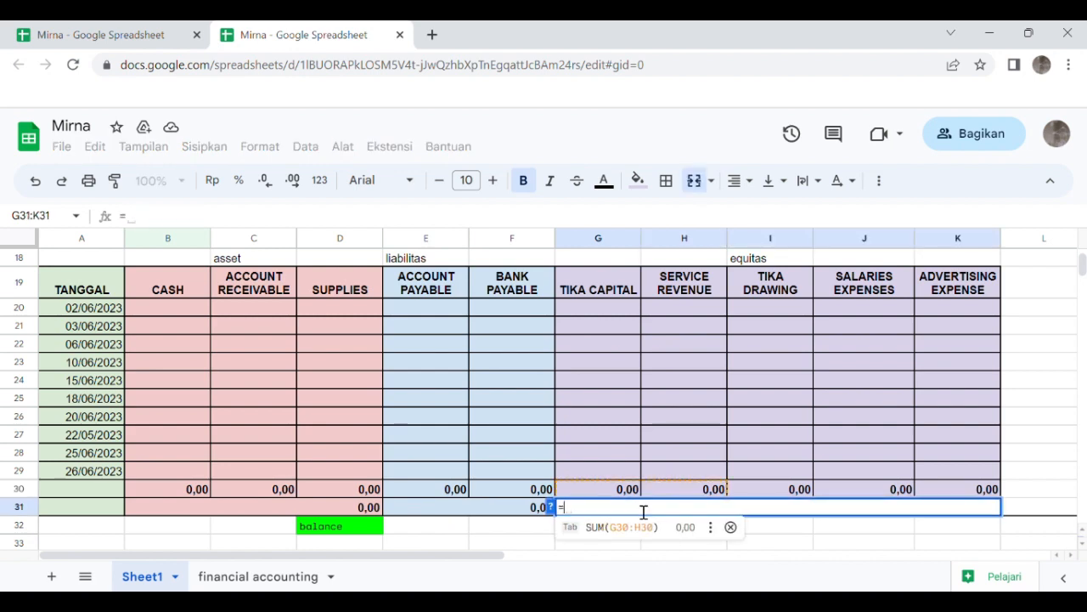
type("SUM")
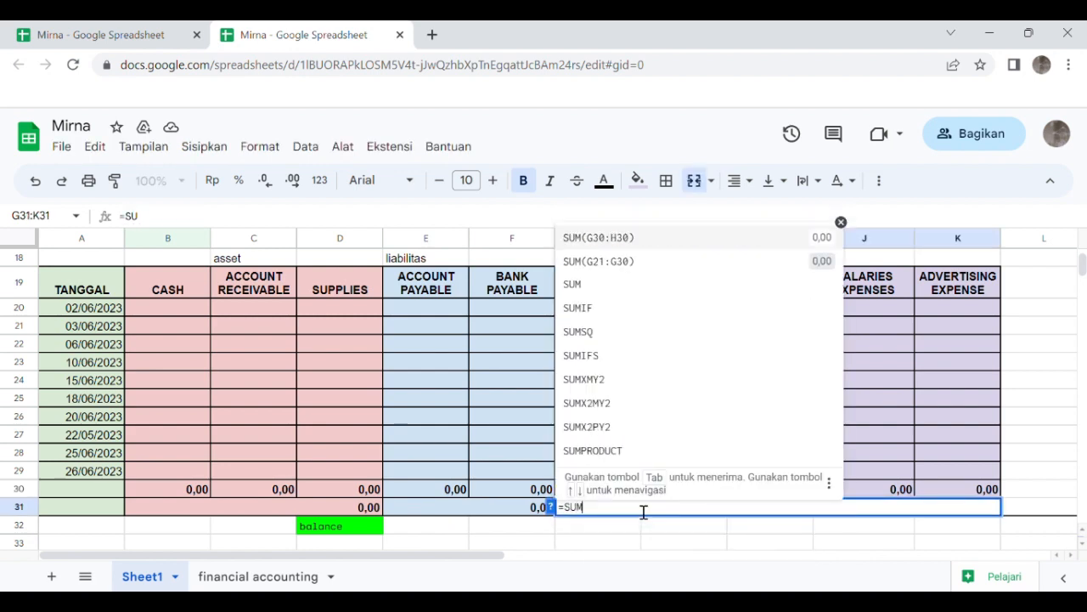
left_click(588, 286)
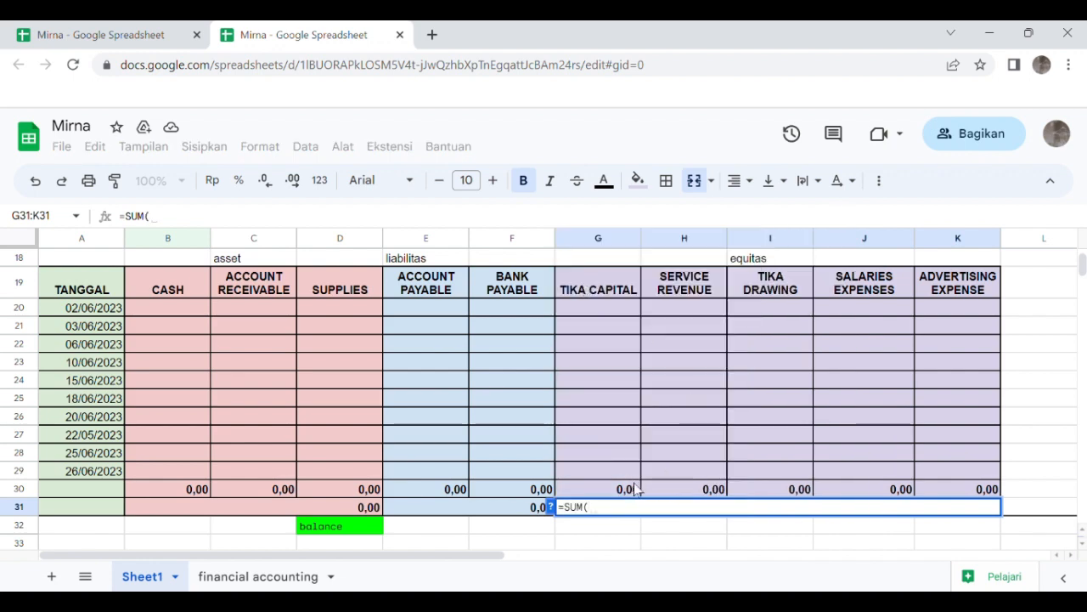
left_click_drag(627, 488, 959, 499)
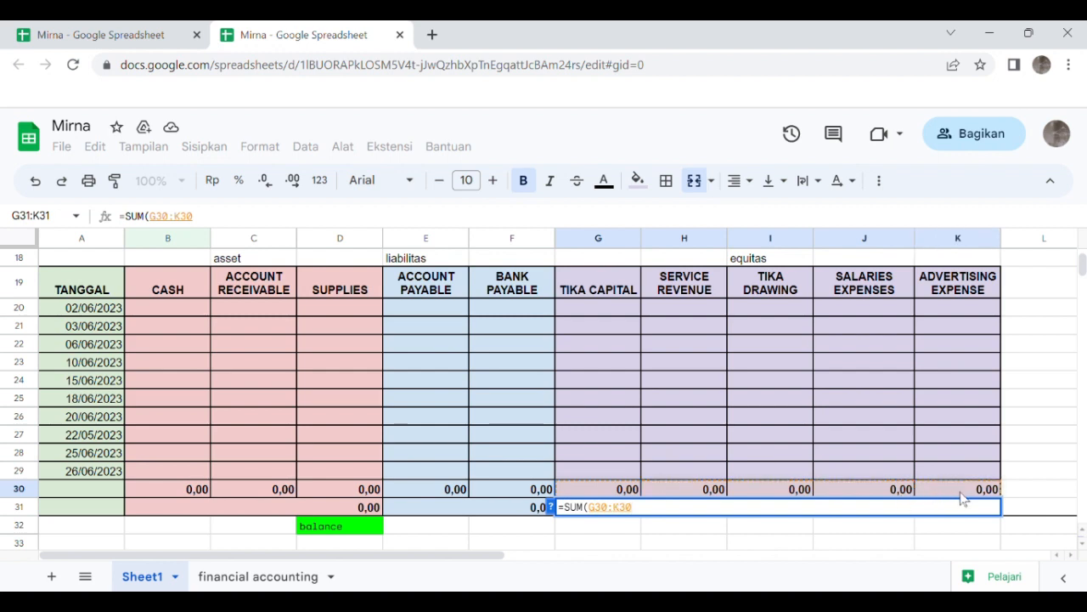
key("Return")
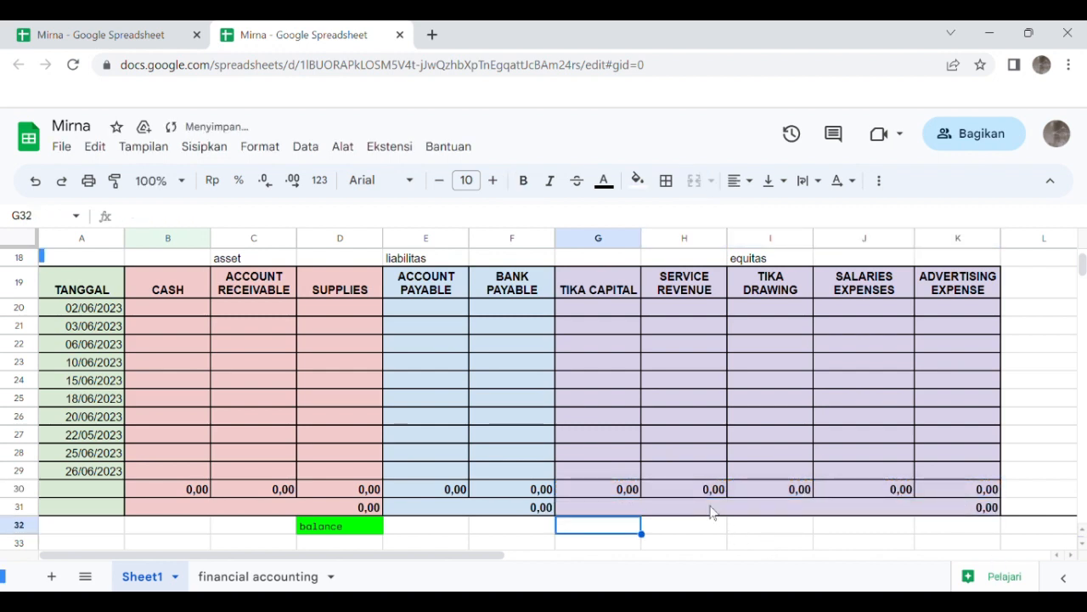
Step: Check the 2 June capital deposit in the transaction list and enter 50000 under Cash in cell B20
scroll(699, 497, "up", 4)
scroll(700, 497, "up", 2)
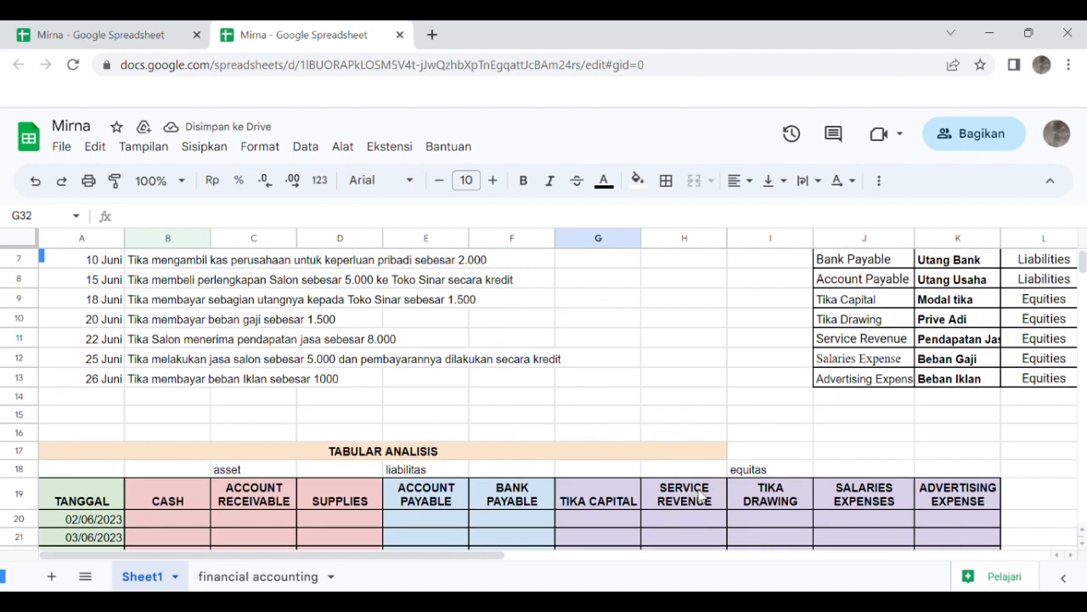
scroll(660, 369, "up", 2)
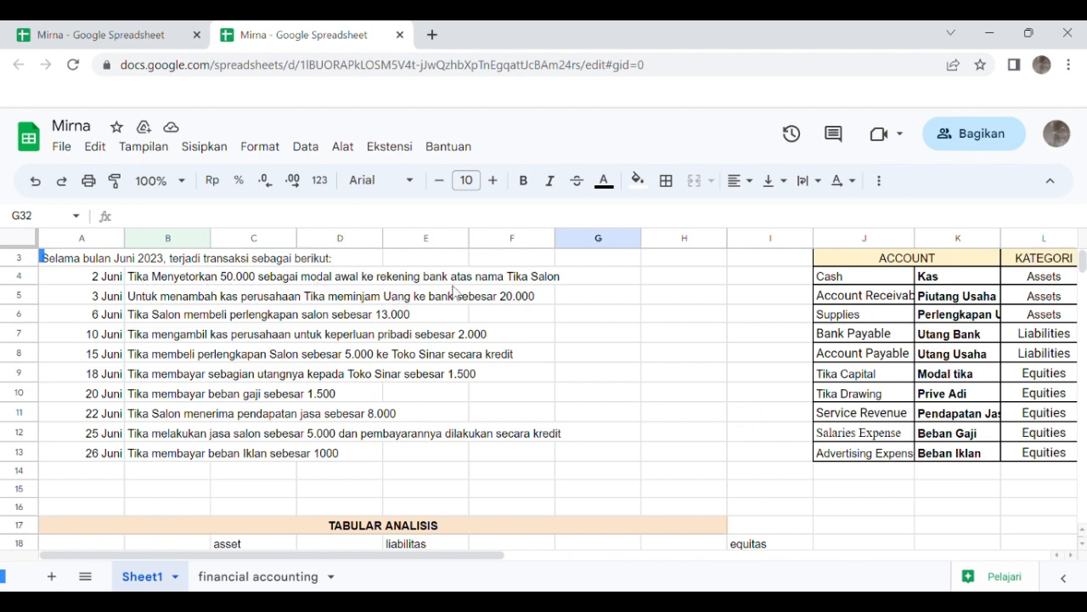
scroll(463, 291, "down", 5)
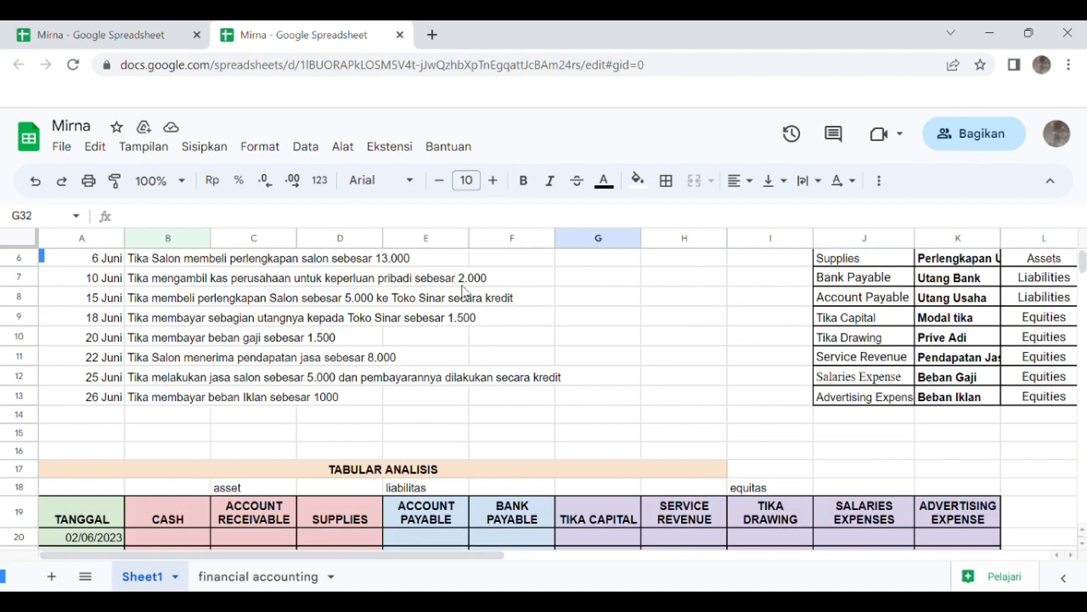
scroll(463, 291, "up", 5)
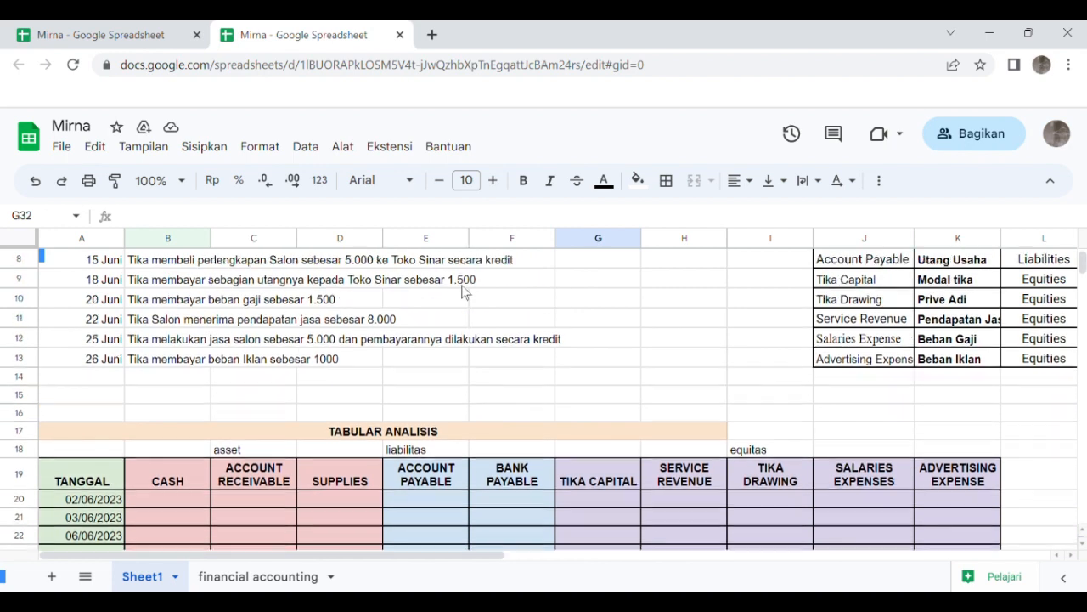
scroll(463, 291, "up", 1)
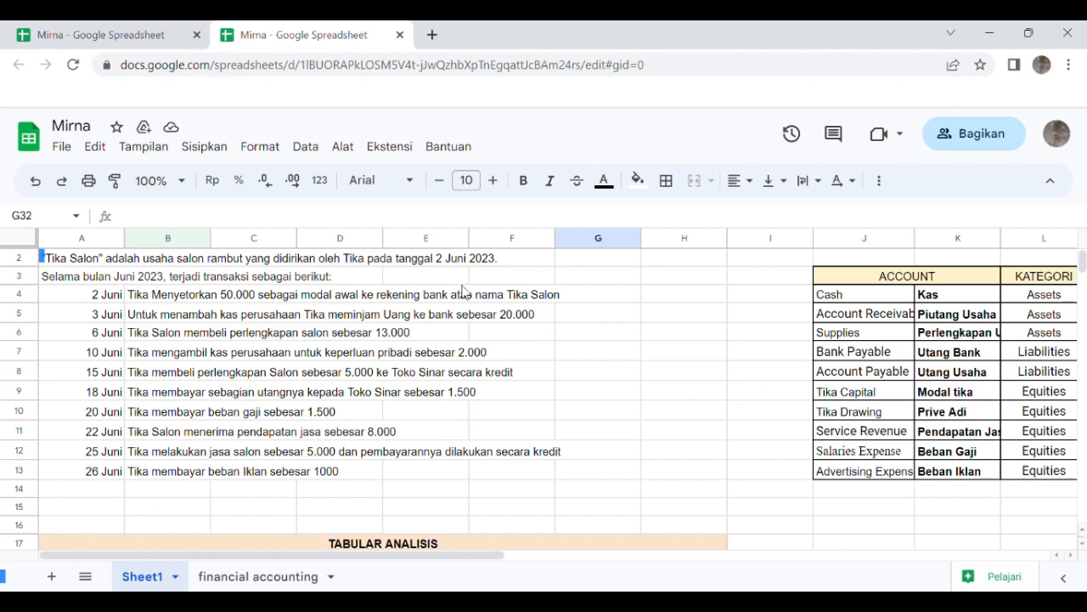
scroll(464, 291, "down", 5)
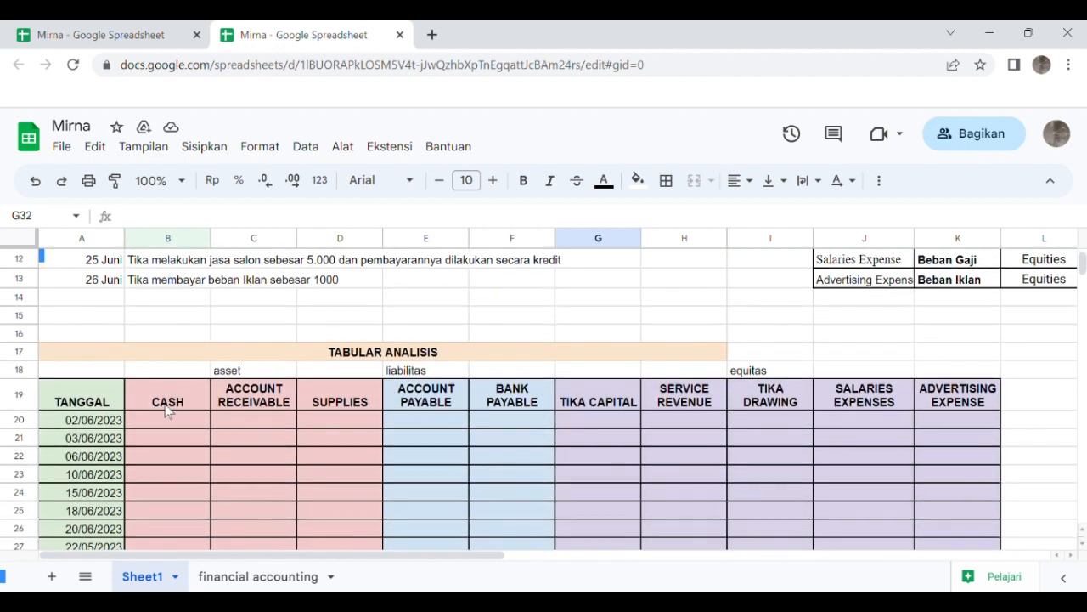
left_click(167, 410)
double_click(171, 422)
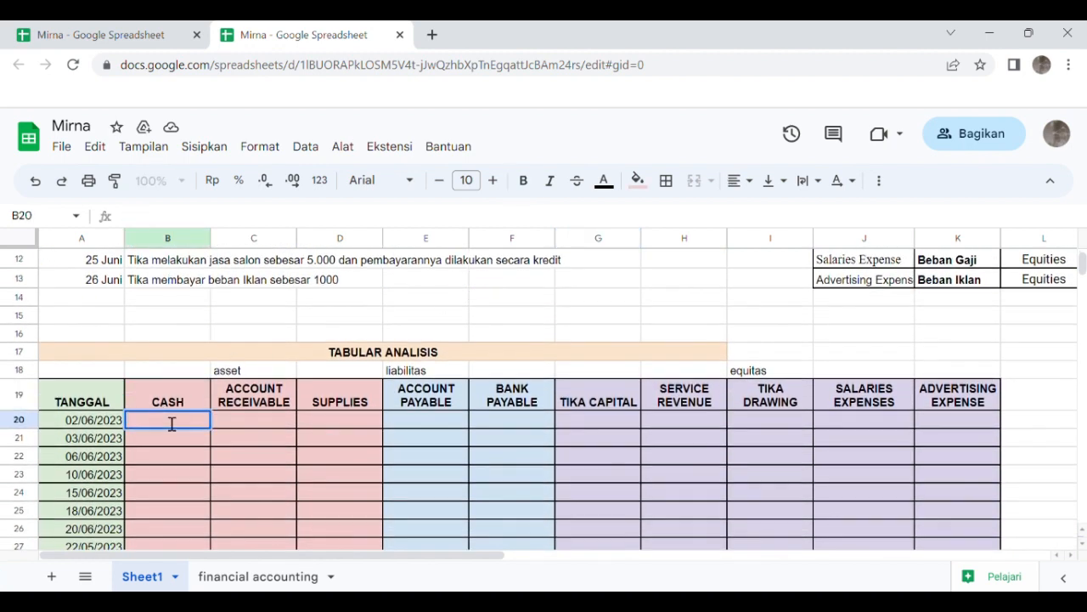
type("50000")
Step: Enter 50000 in the owner's capital column for the 2 June transaction, cell G20
left_click(581, 425)
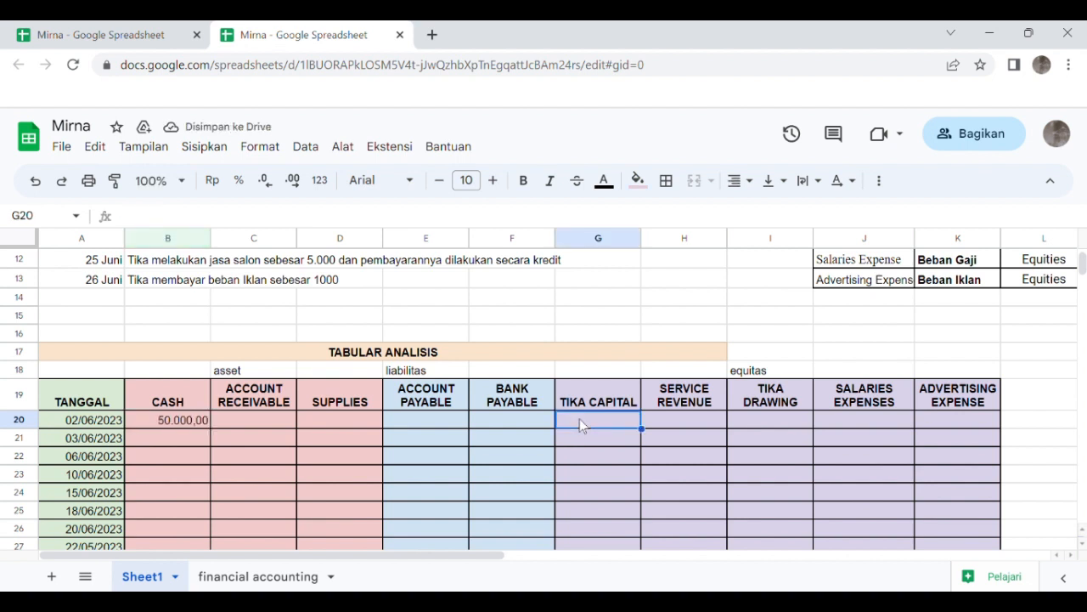
type("500")
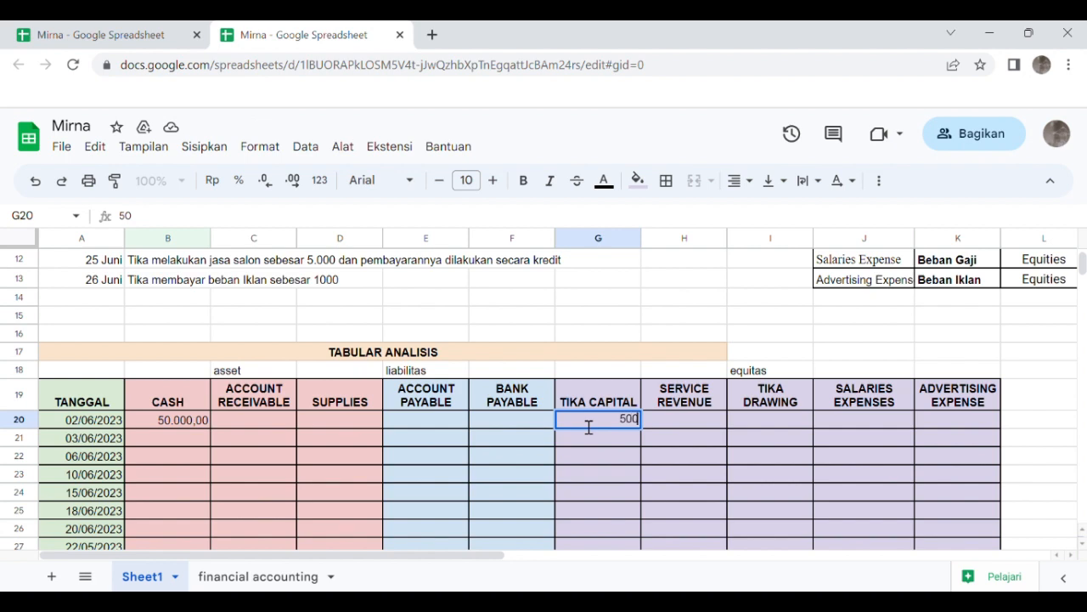
type("00")
key("BackSpace")
left_click(488, 462)
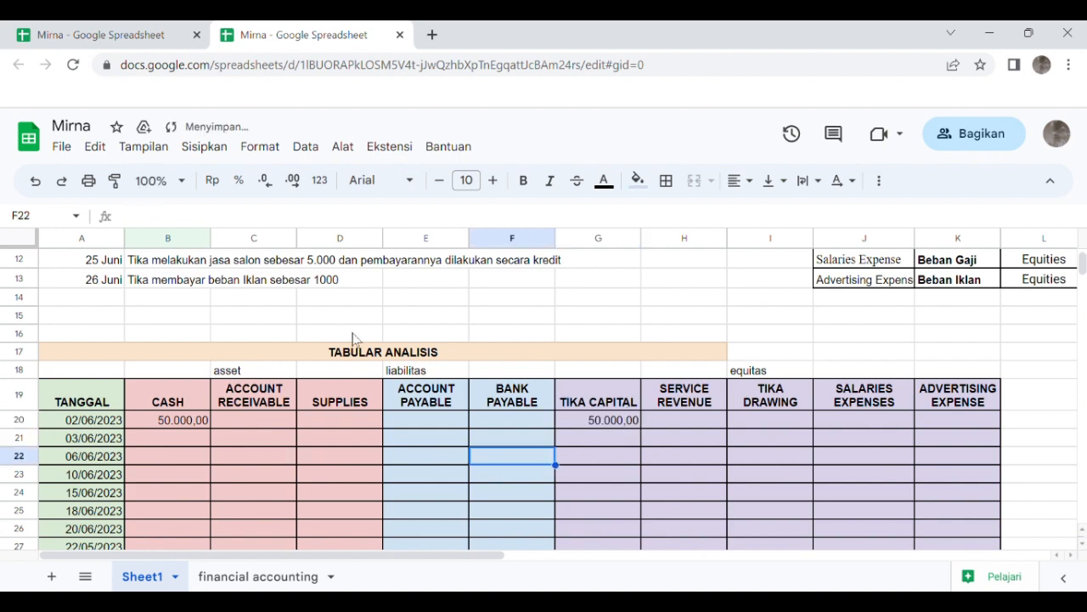
Step: Record the 3 June bank loan by entering 20000 under Cash in B21 and 20000 under Bank Payable in F21
scroll(431, 305, "up", 5)
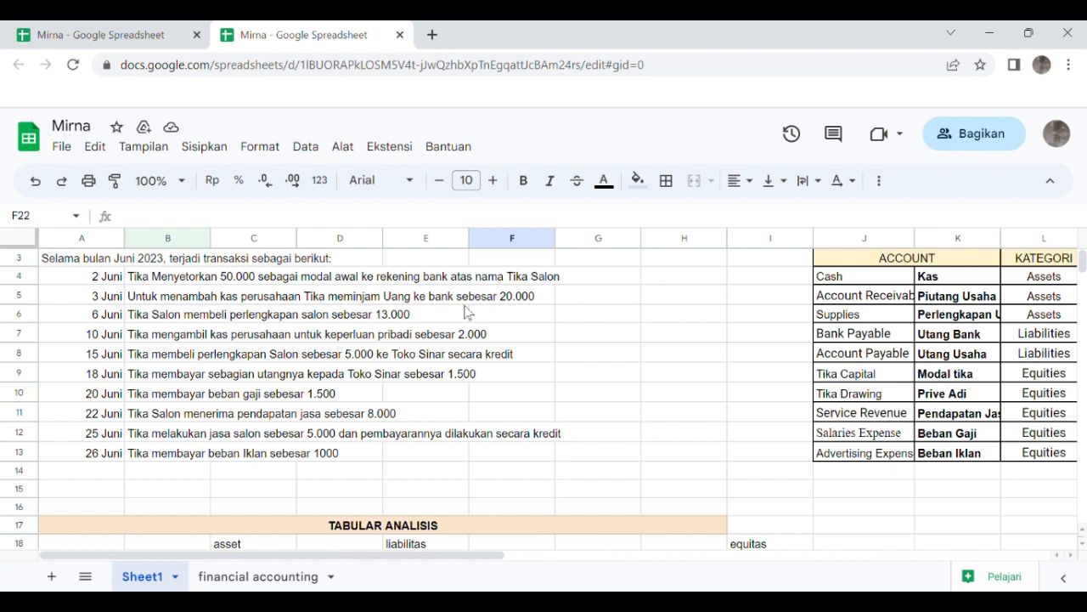
scroll(466, 313, "down", 5)
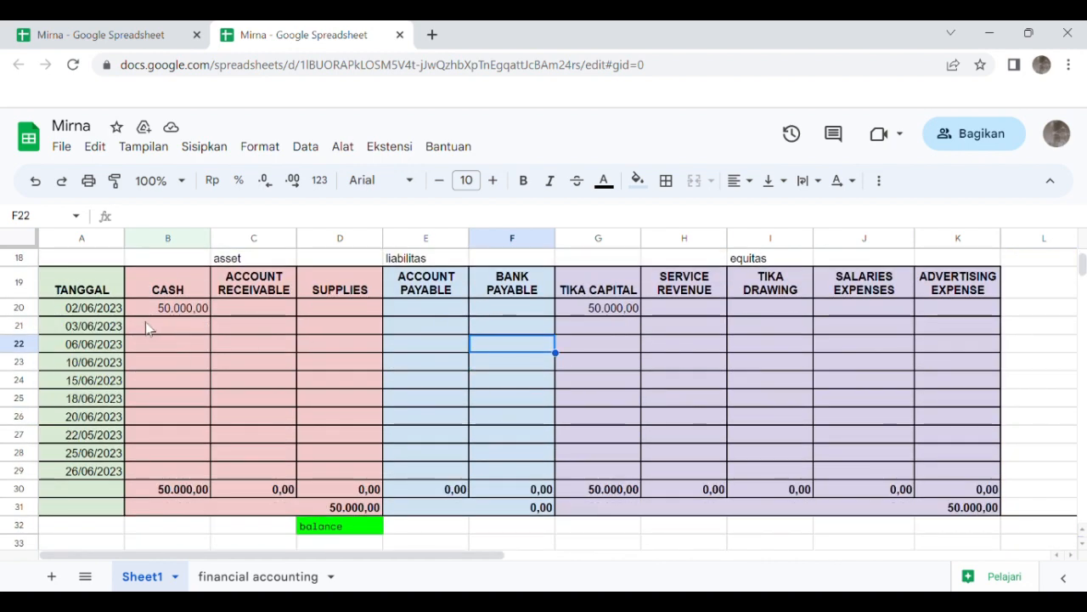
left_click(164, 325)
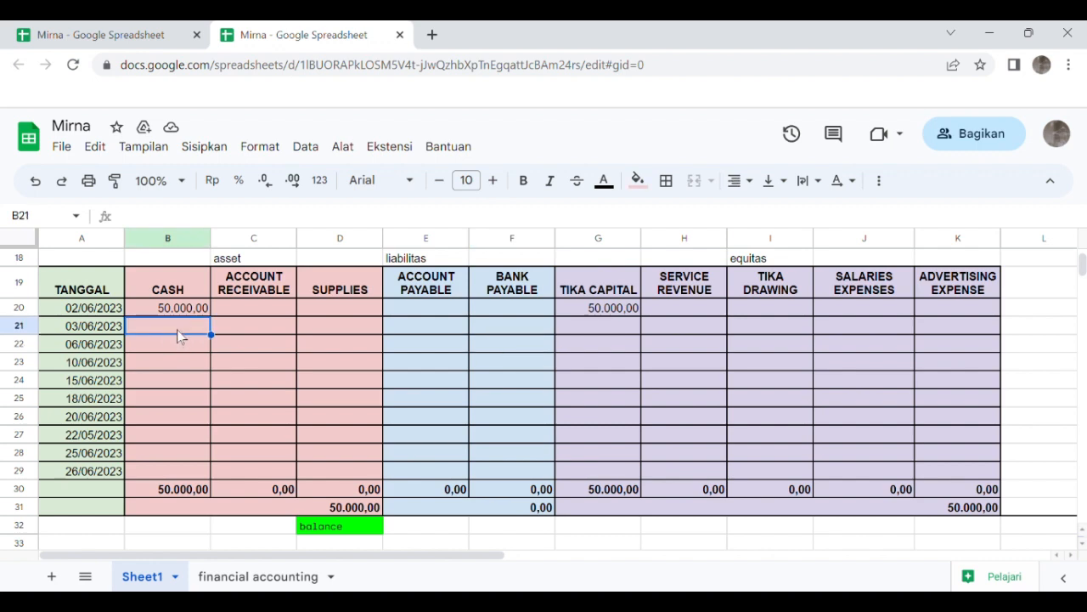
type("20")
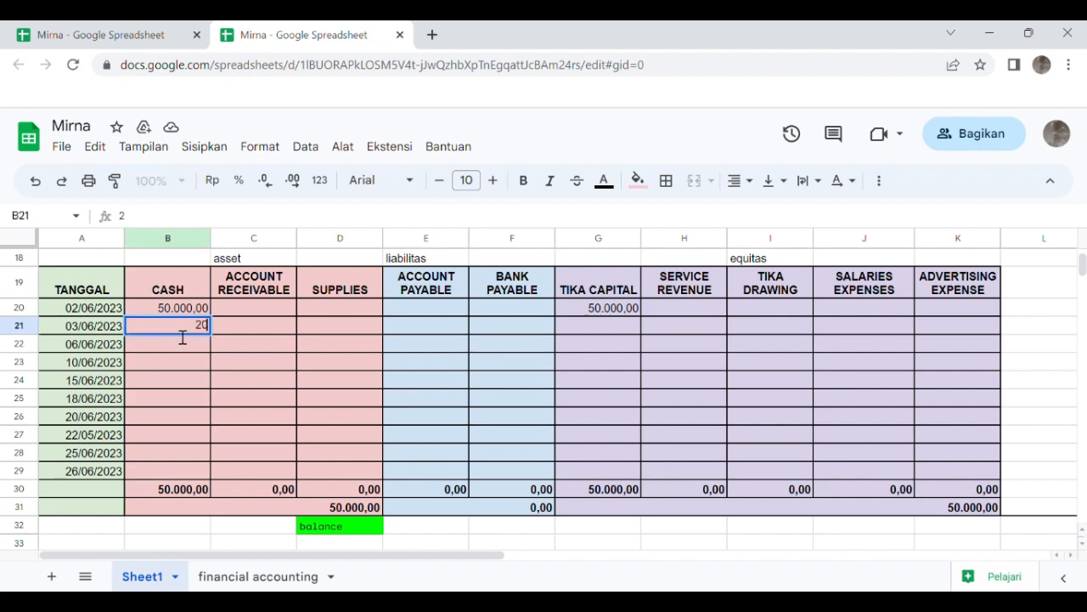
type("000")
left_click(535, 333)
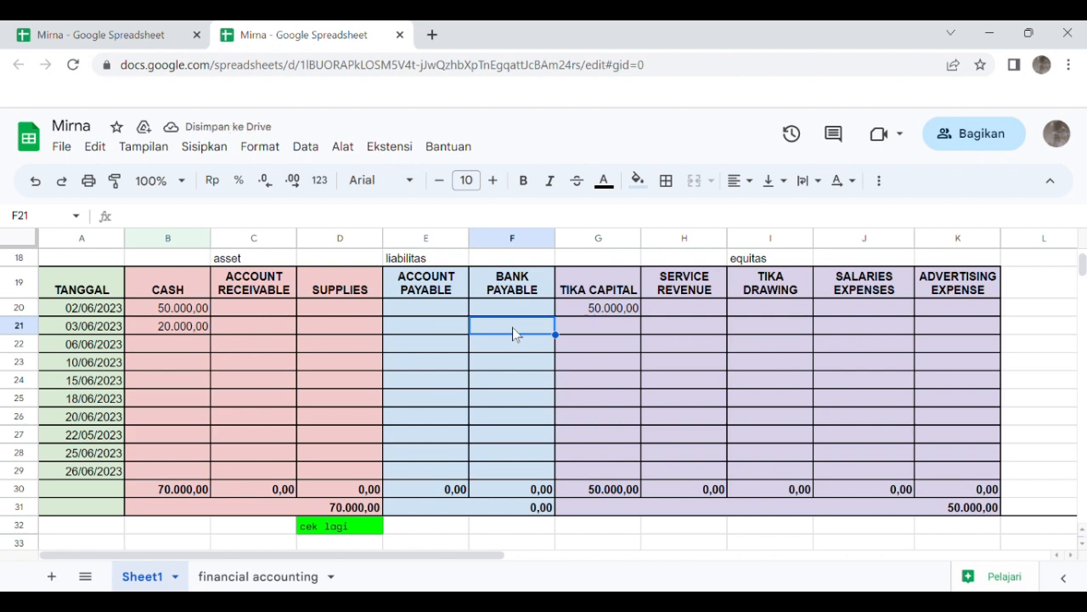
type("20000")
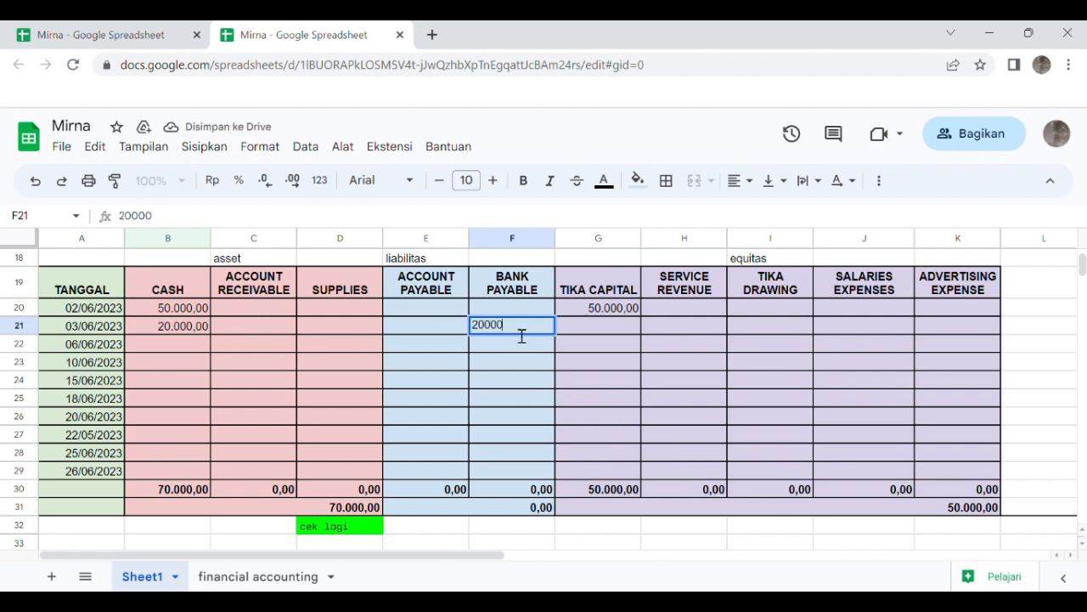
left_click(389, 340)
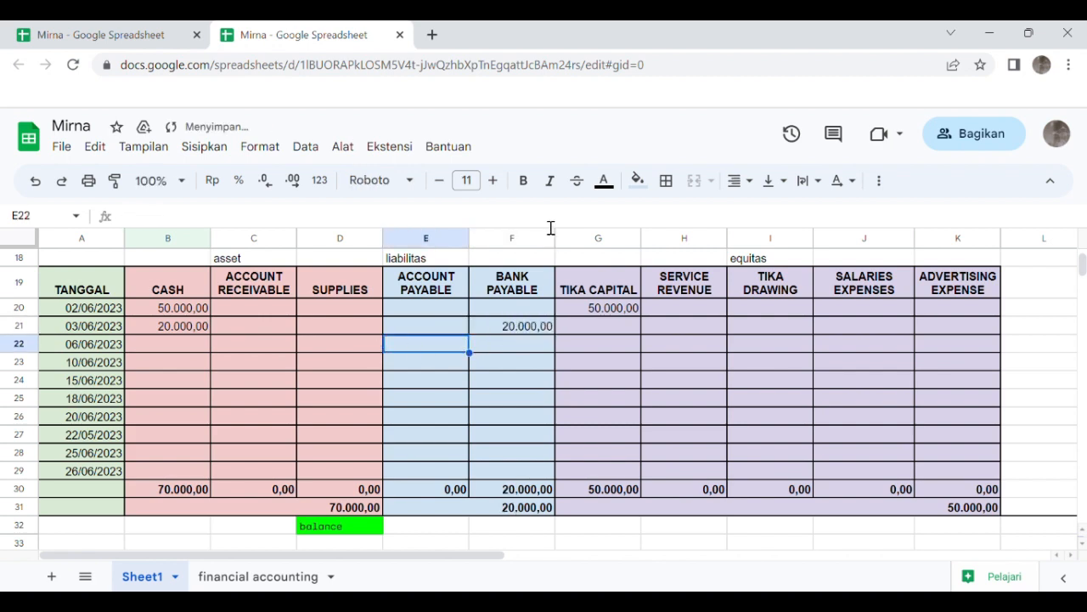
Step: Check the 6 June supplies purchase in the transaction list and enter -13000 under Cash in cell B22
scroll(522, 425, "up", 3)
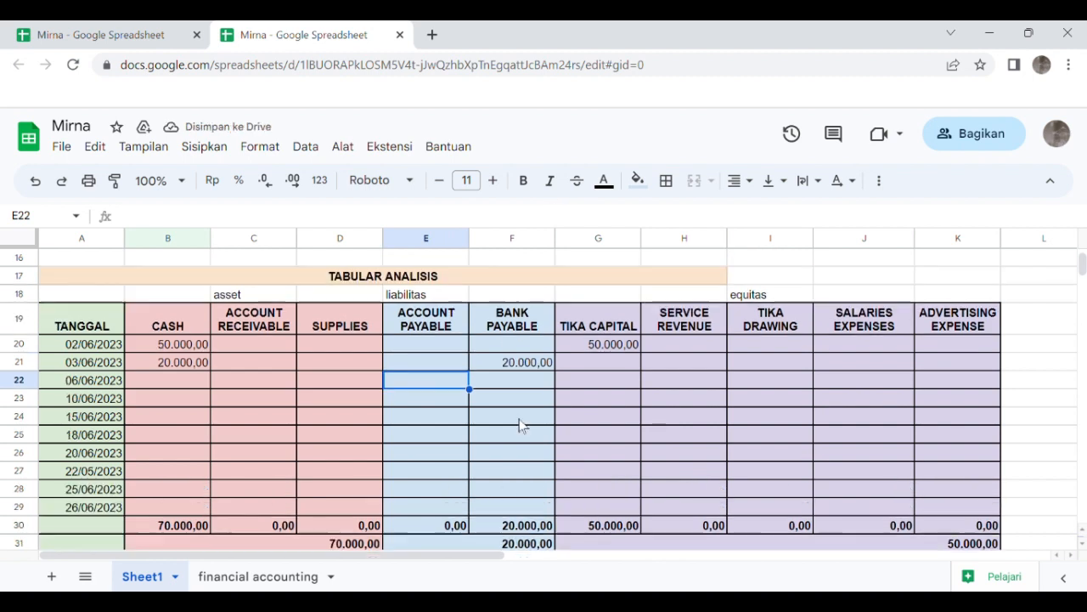
scroll(522, 425, "up", 3)
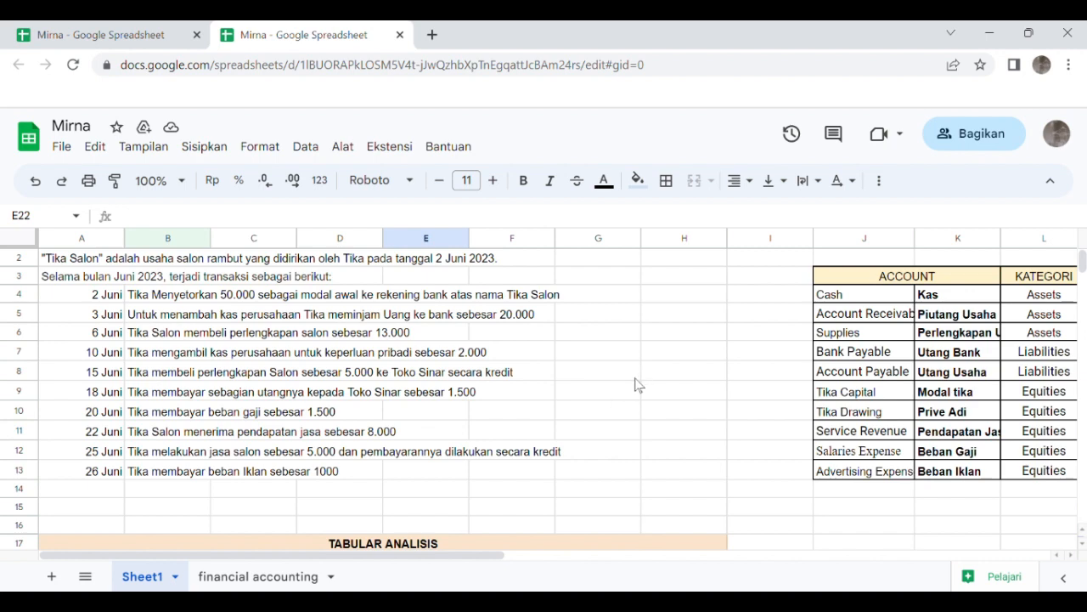
scroll(515, 340, "down", 3)
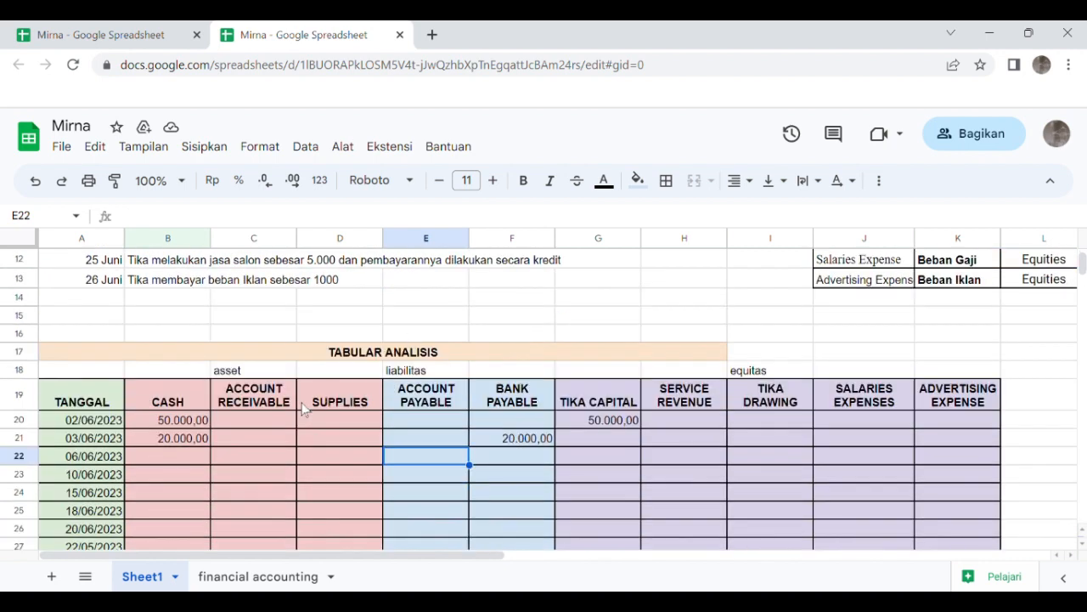
scroll(364, 349, "up", 1)
scroll(364, 349, "up", 2)
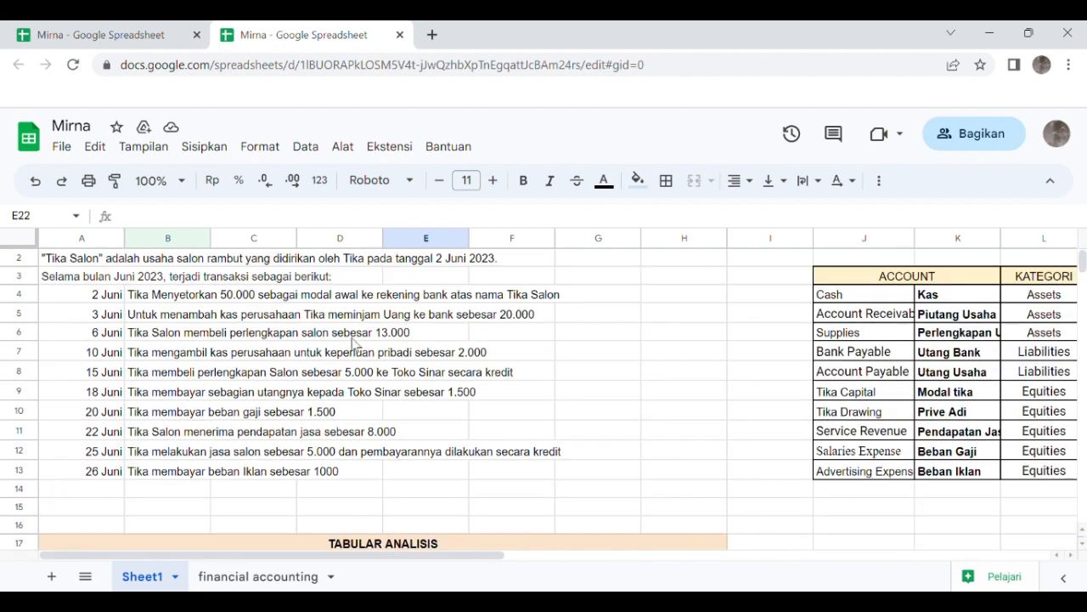
scroll(340, 400, "down", 2)
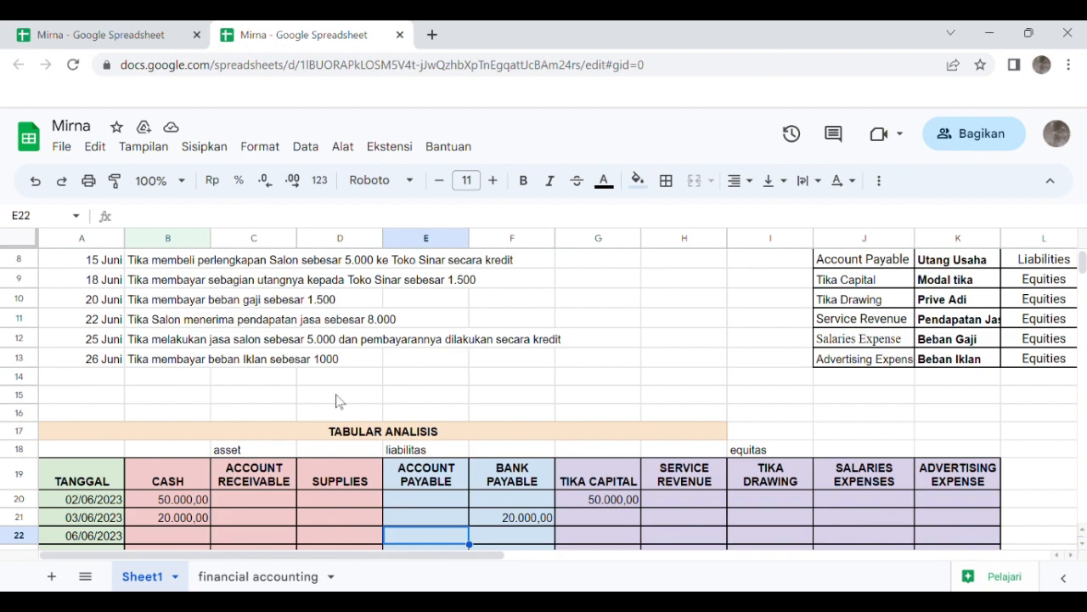
scroll(337, 398, "down", 3)
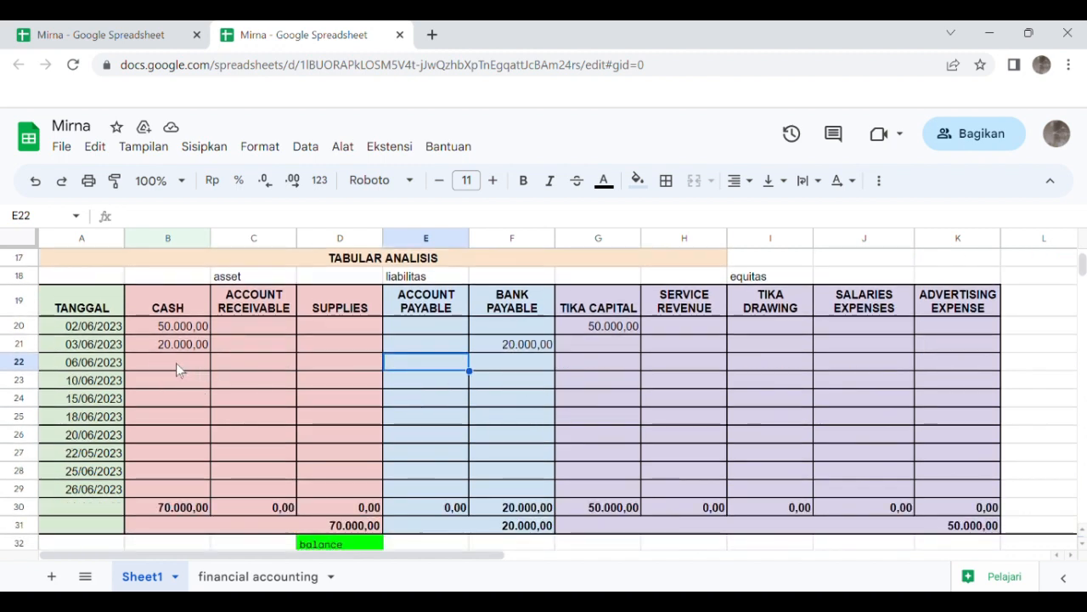
left_click(177, 367)
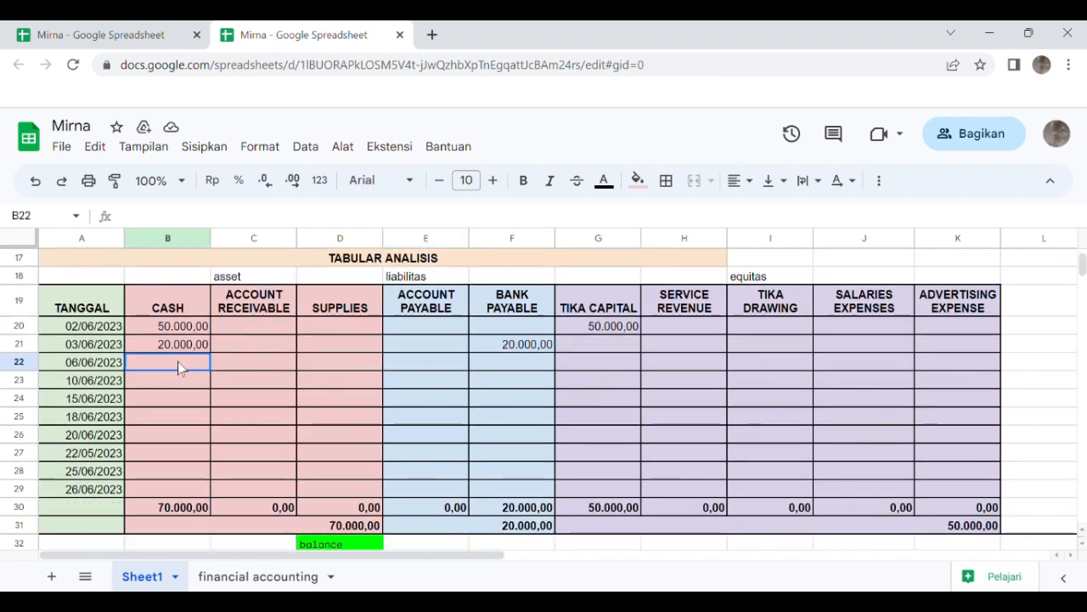
double_click(187, 370)
type("-")
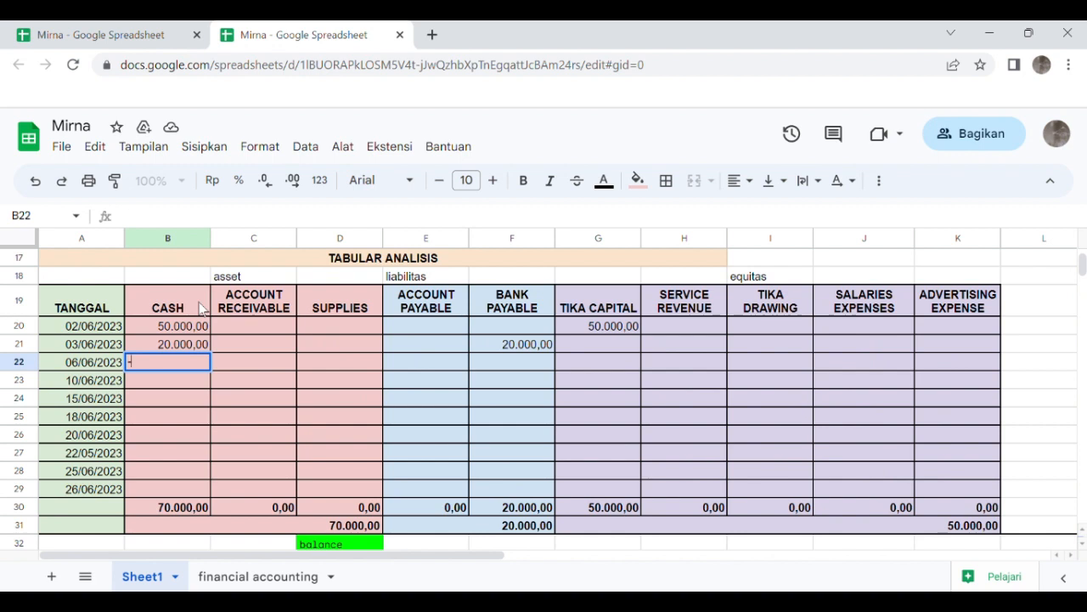
type("13000")
Step: Enter 13000 under Supplies for the 6 June purchase, cell D22
left_click(328, 365)
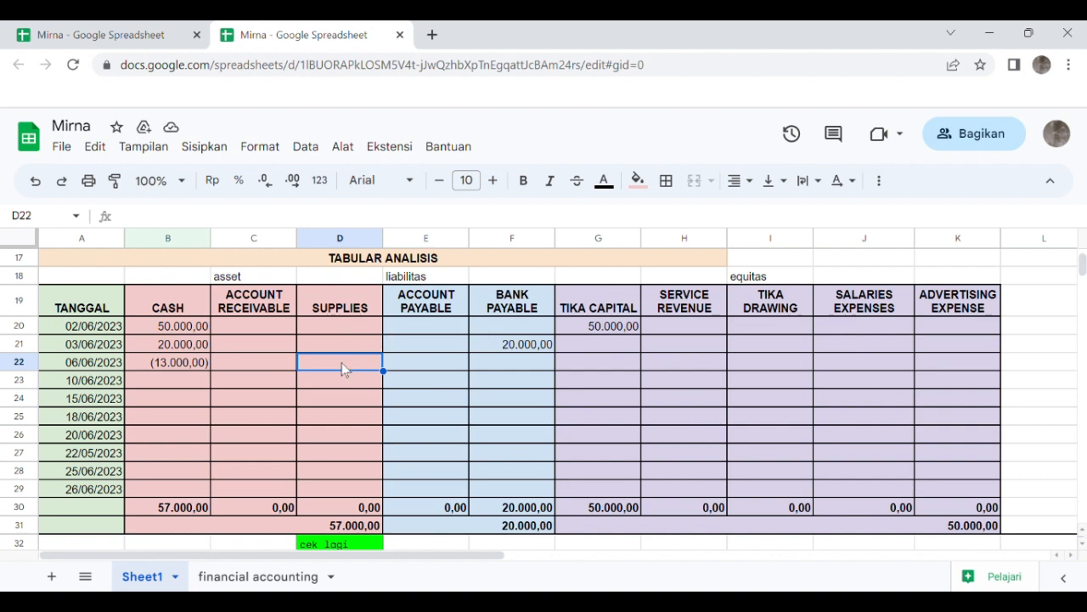
type("13000")
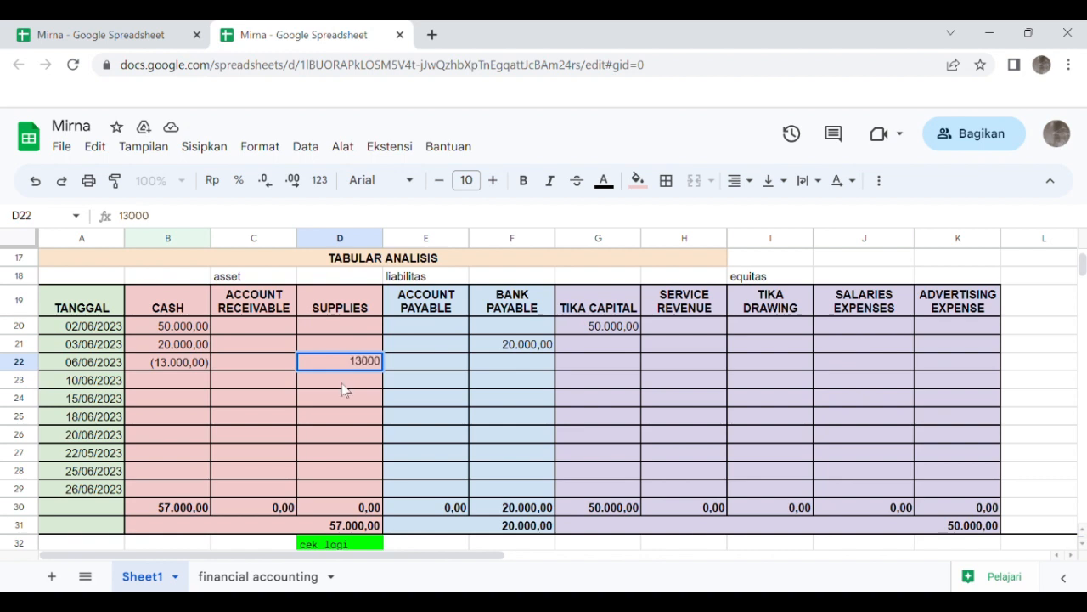
key("Return")
Step: Check the 10 June personal withdrawal in the transaction list and enter -2000 under Cash in cell B23
scroll(386, 326, "up", 4)
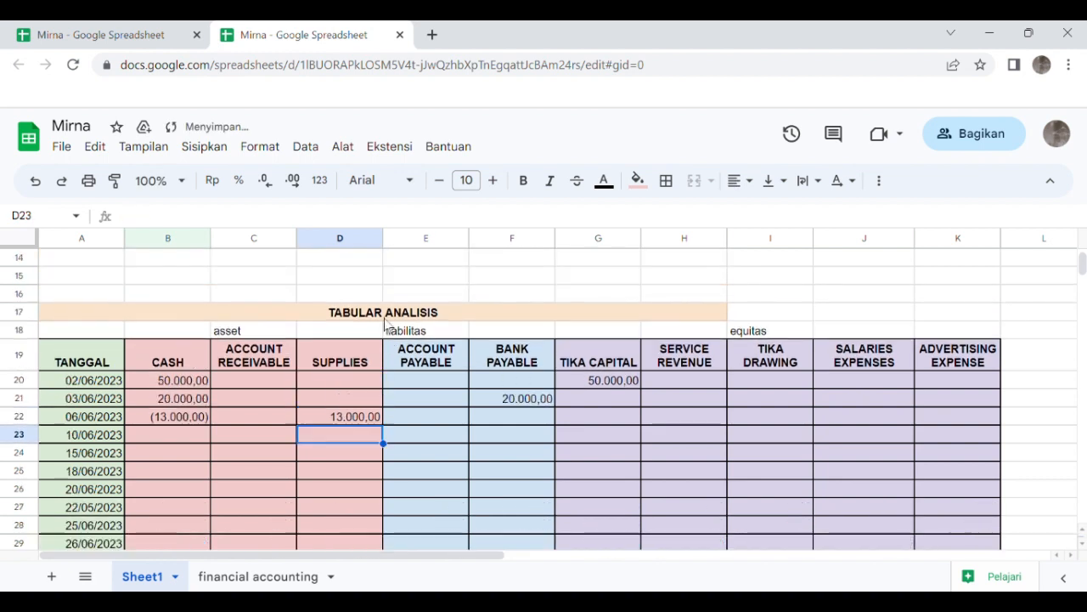
scroll(387, 326, "up", 1)
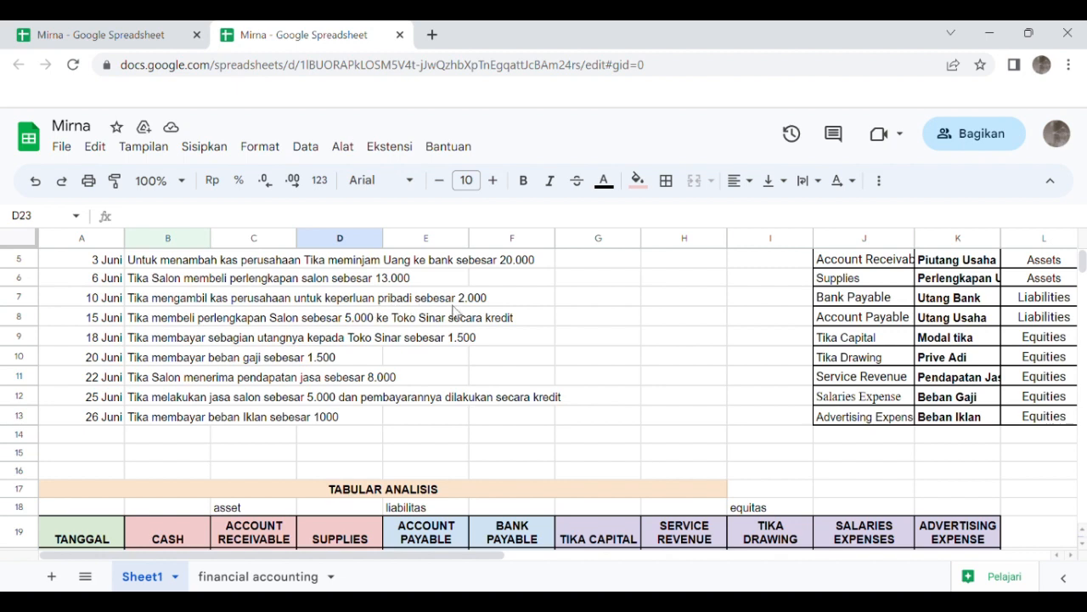
scroll(454, 313, "down", 5)
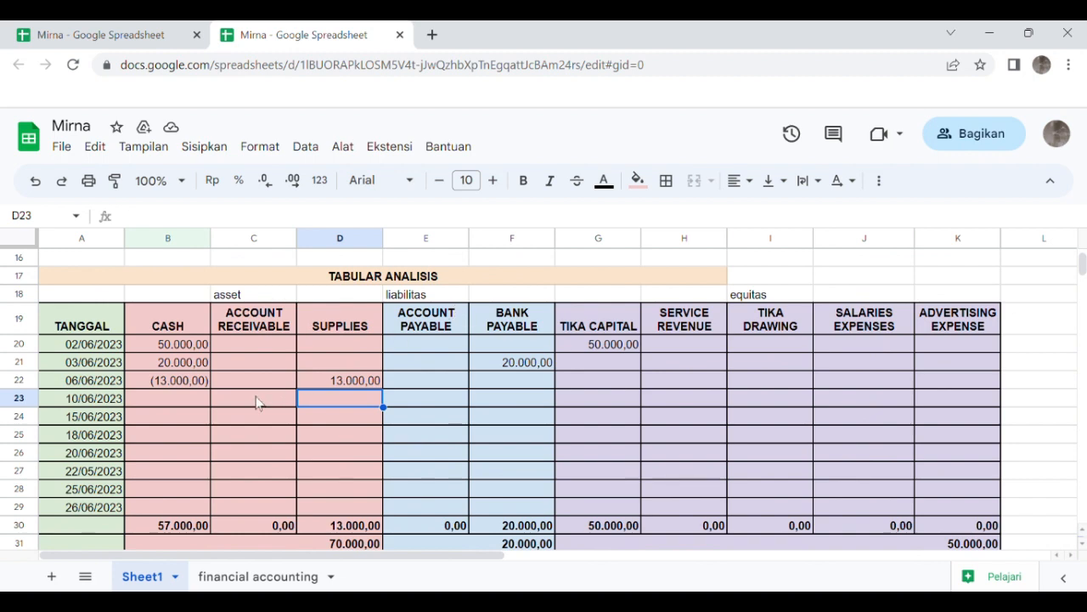
left_click(177, 399)
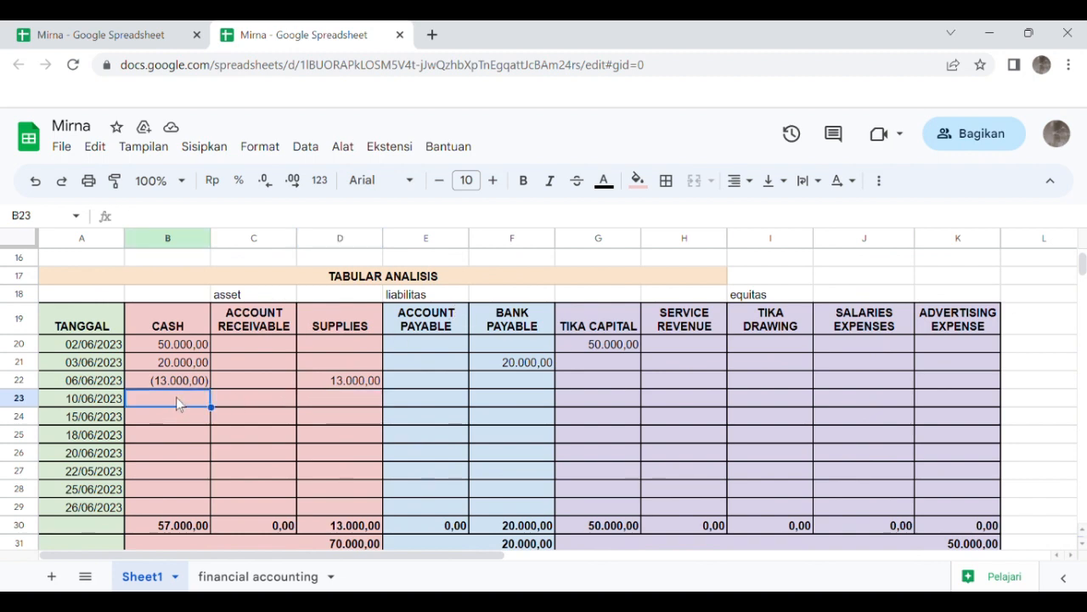
type("-200")
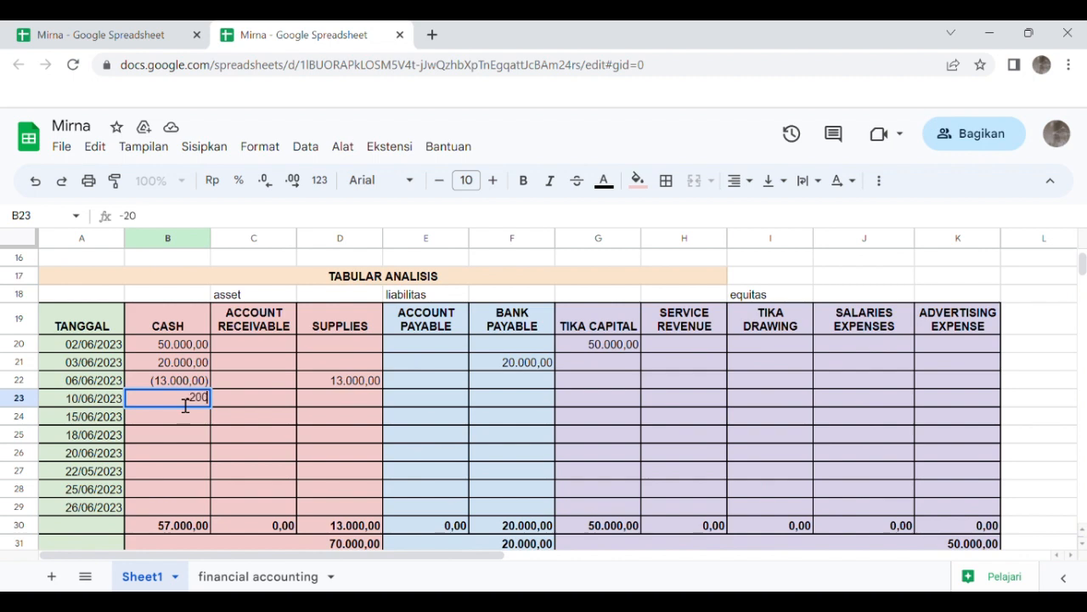
type("0")
left_click(274, 435)
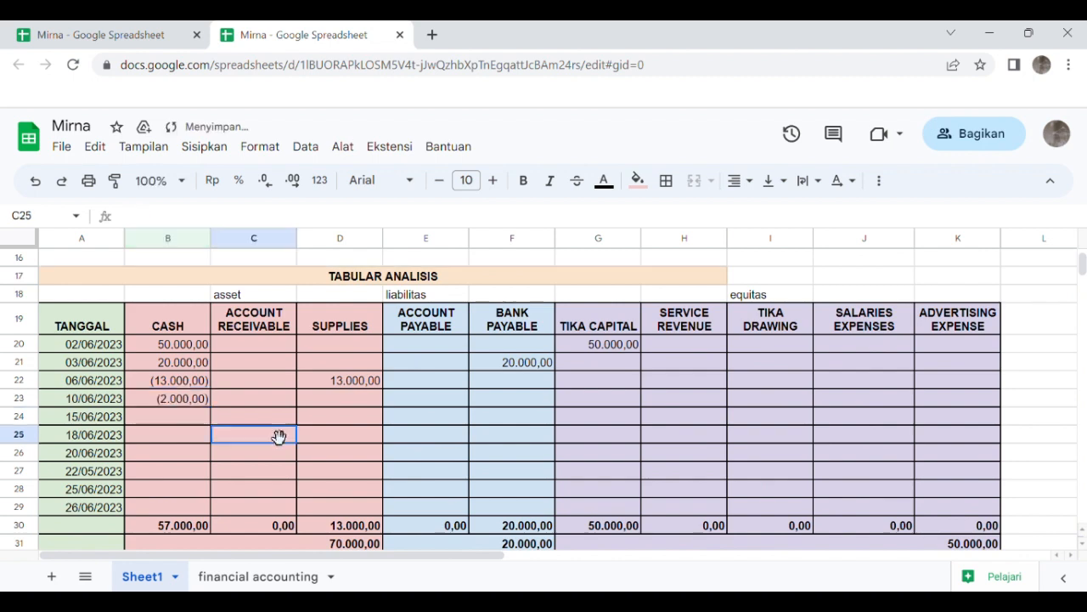
Step: Enter 2000 under the owner's Drawing account for the 10 June withdrawal, cell I23
left_click(754, 400)
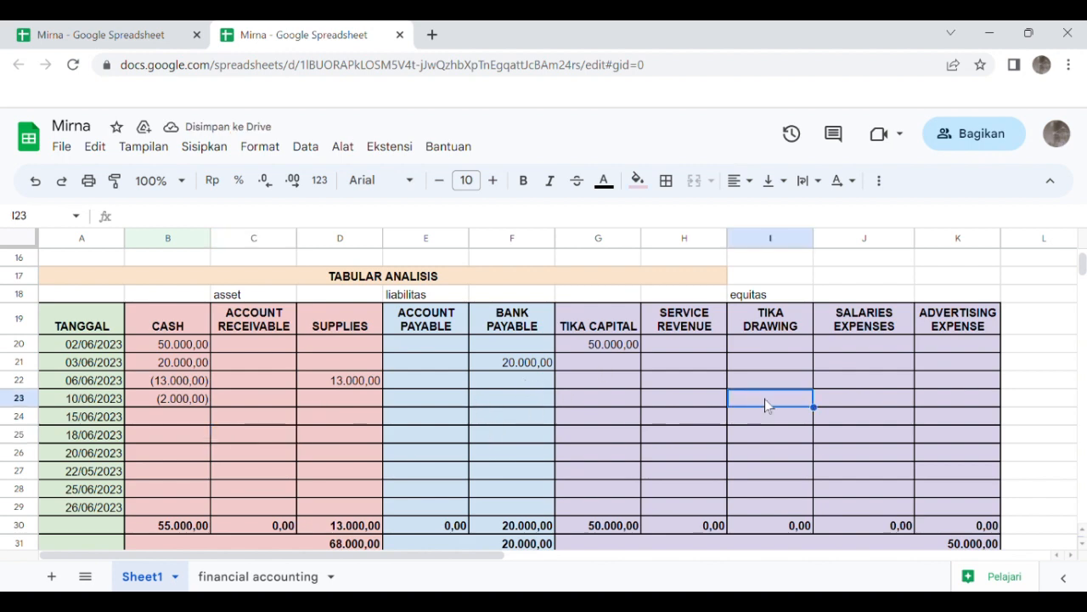
type("20")
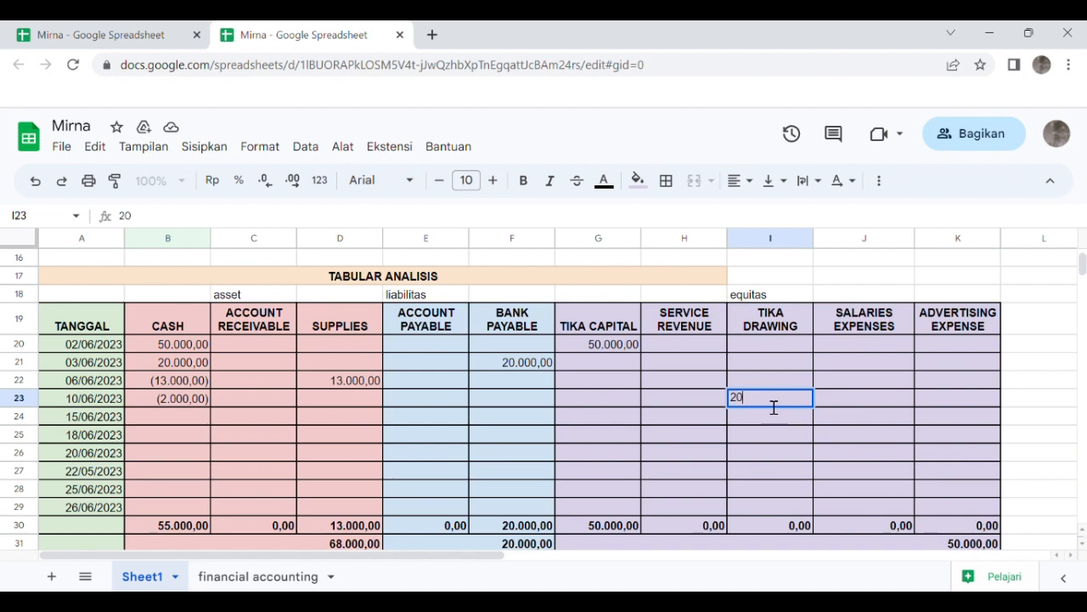
type("00")
left_click(723, 439)
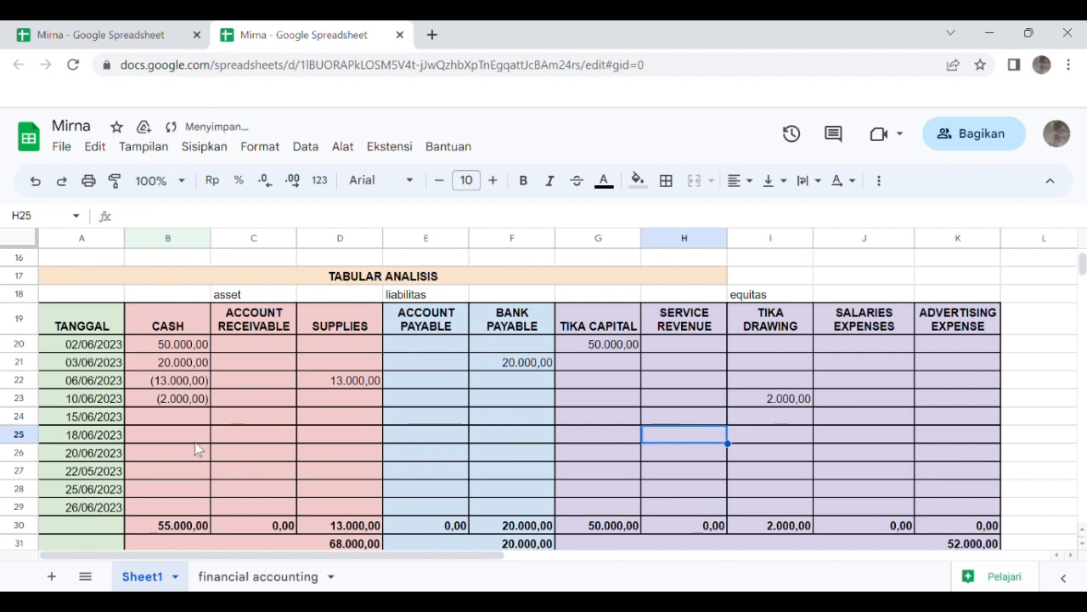
Step: Record the 15 June credit purchase of supplies by entering 5000 under Supplies in D24 and 5000 under Account Payable in E24
scroll(165, 416, "up", 5)
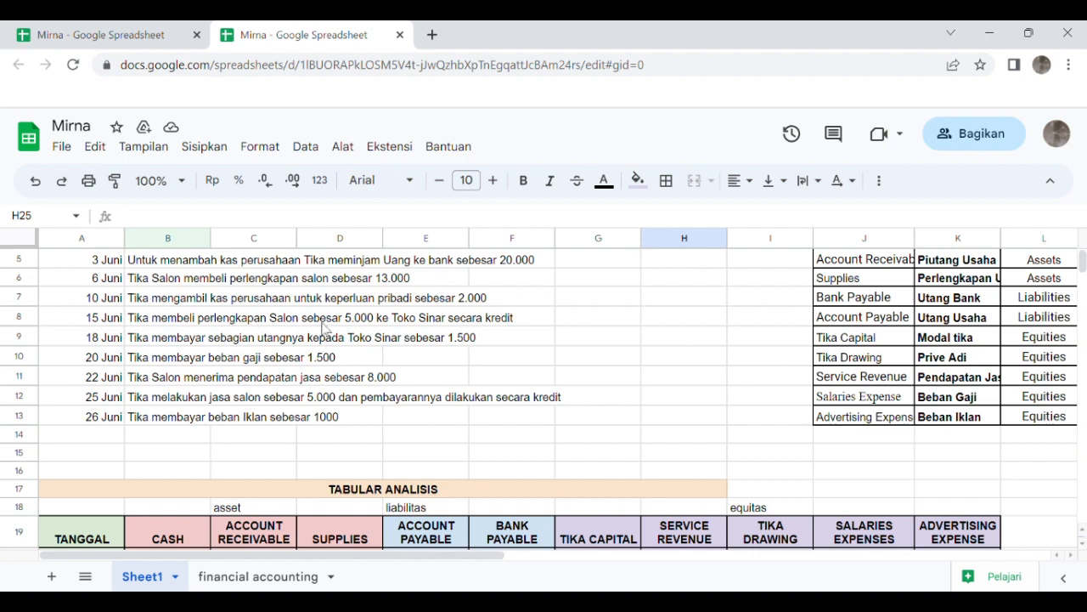
scroll(445, 342, "down", 2)
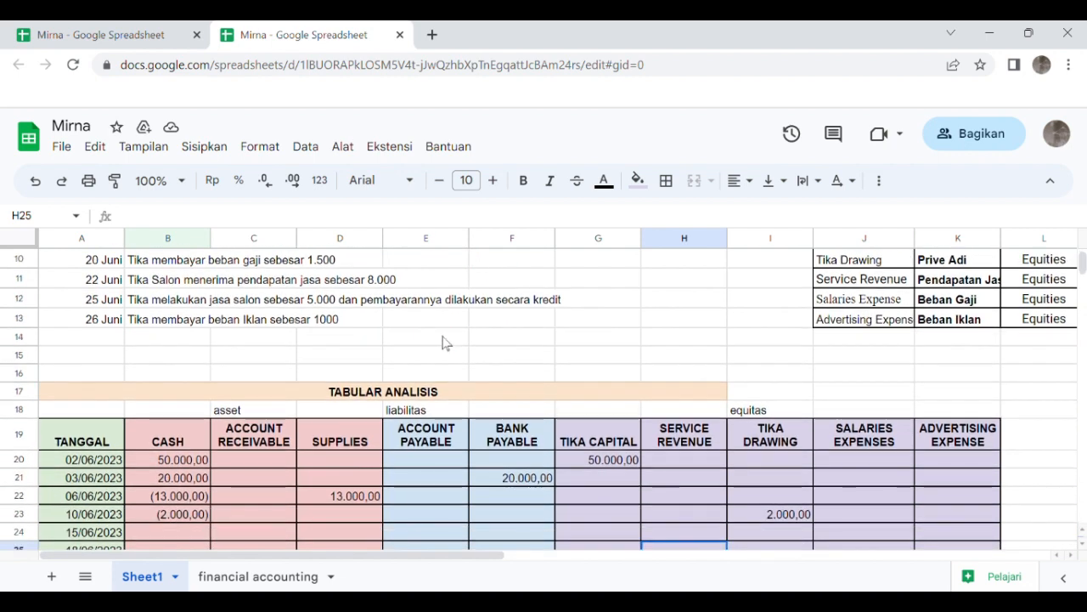
scroll(445, 343, "down", 1)
scroll(445, 342, "down", 3)
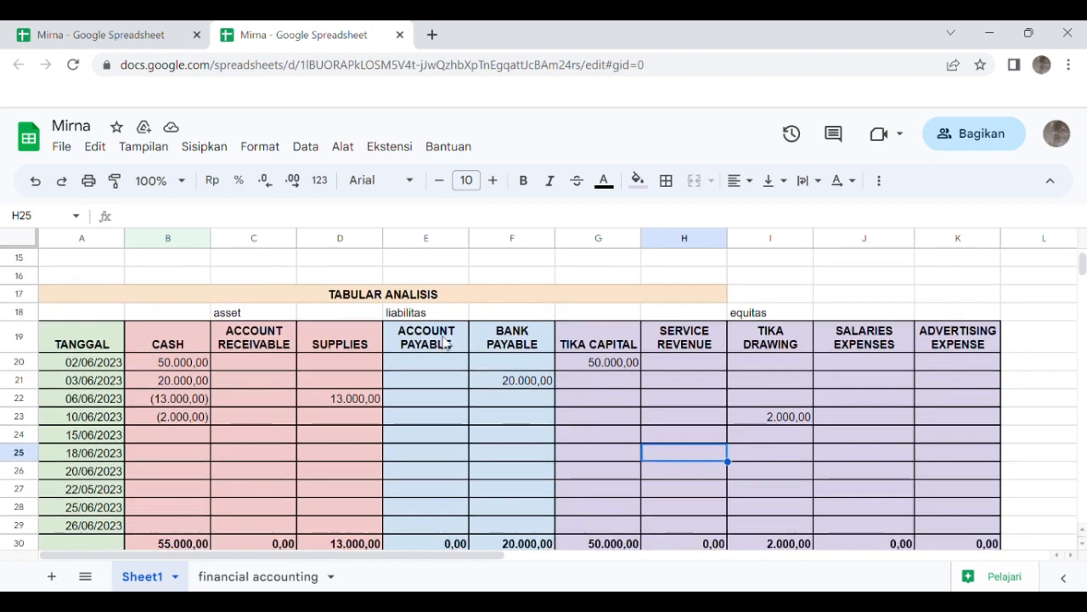
left_click(340, 422)
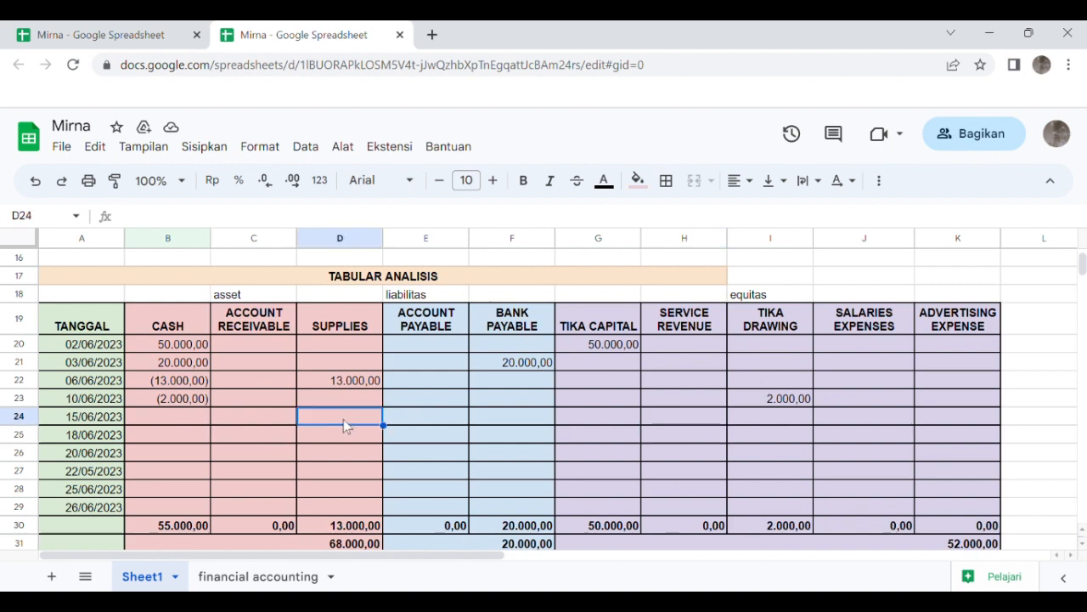
type("5000")
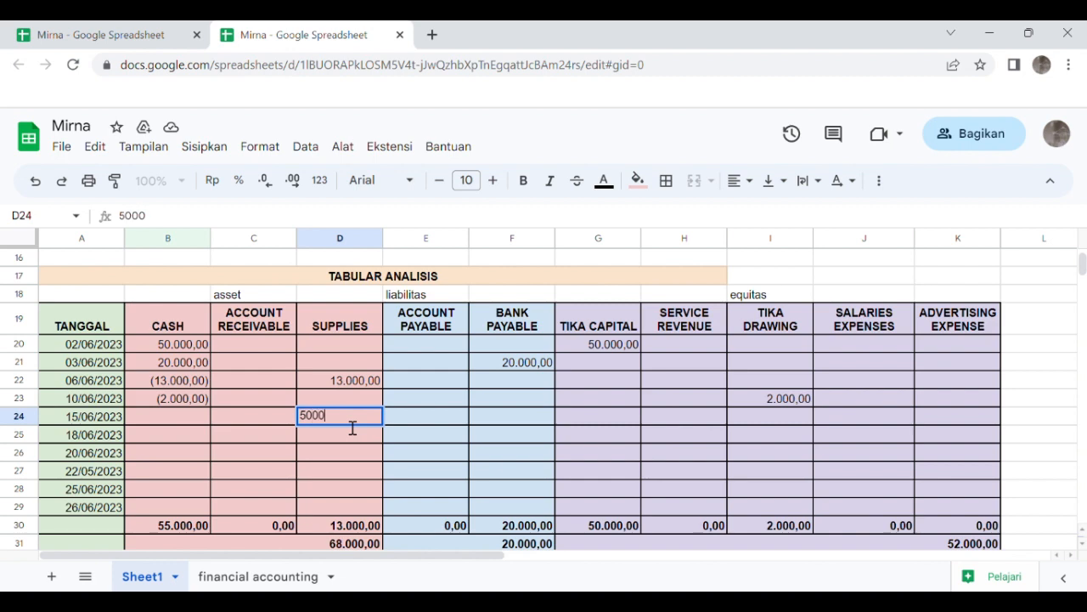
key("Return")
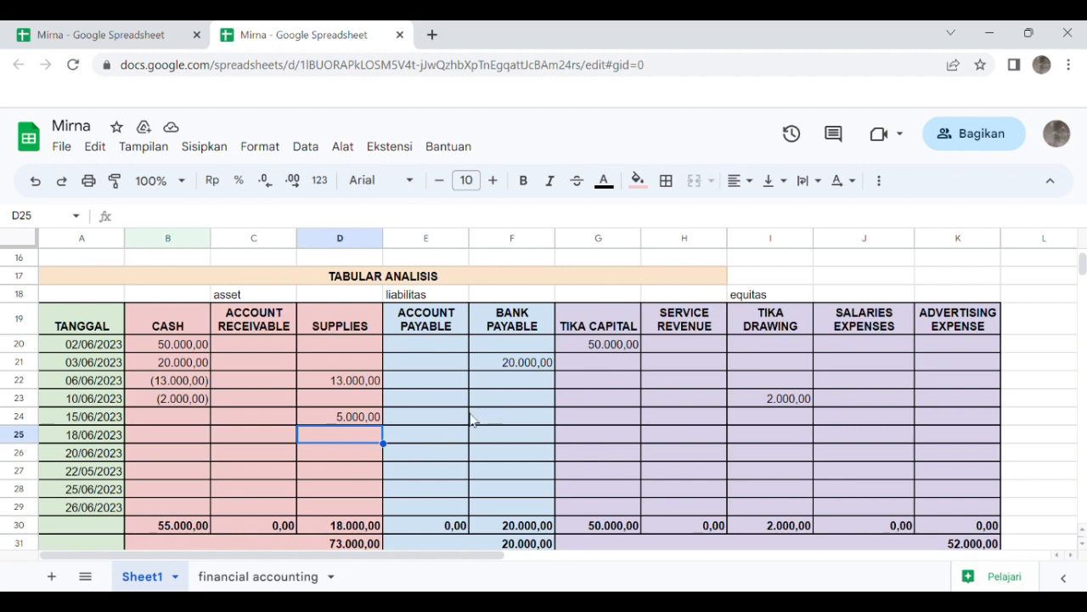
left_click(427, 422)
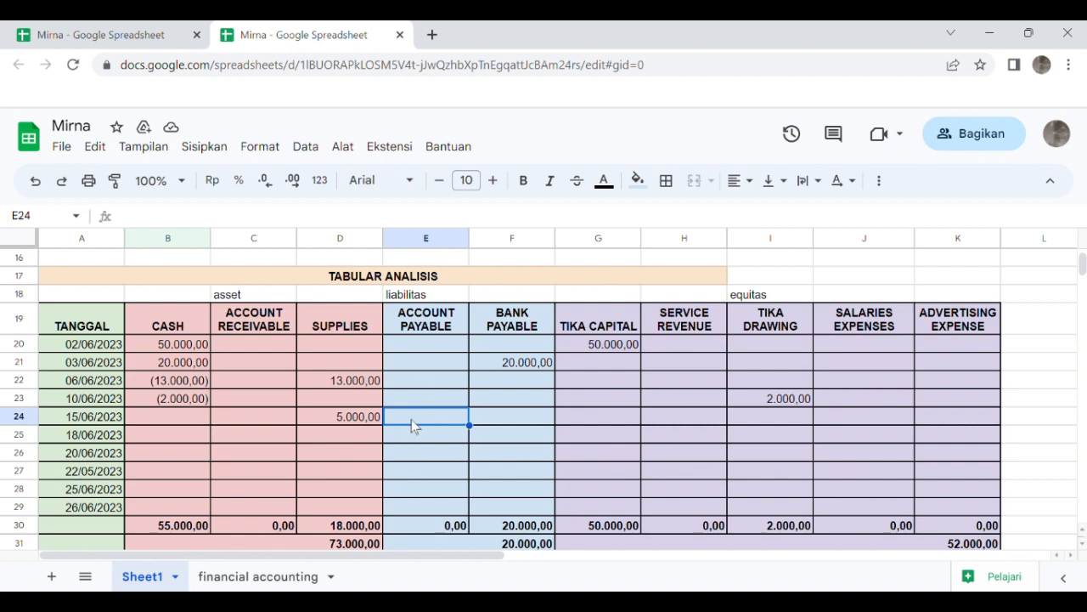
type("5000")
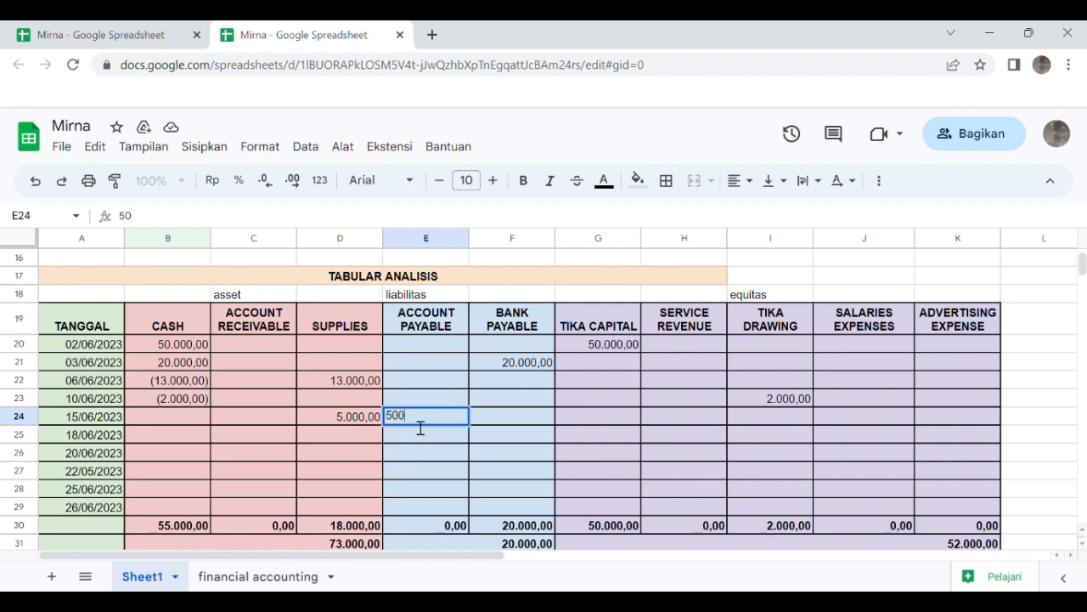
left_click(367, 440)
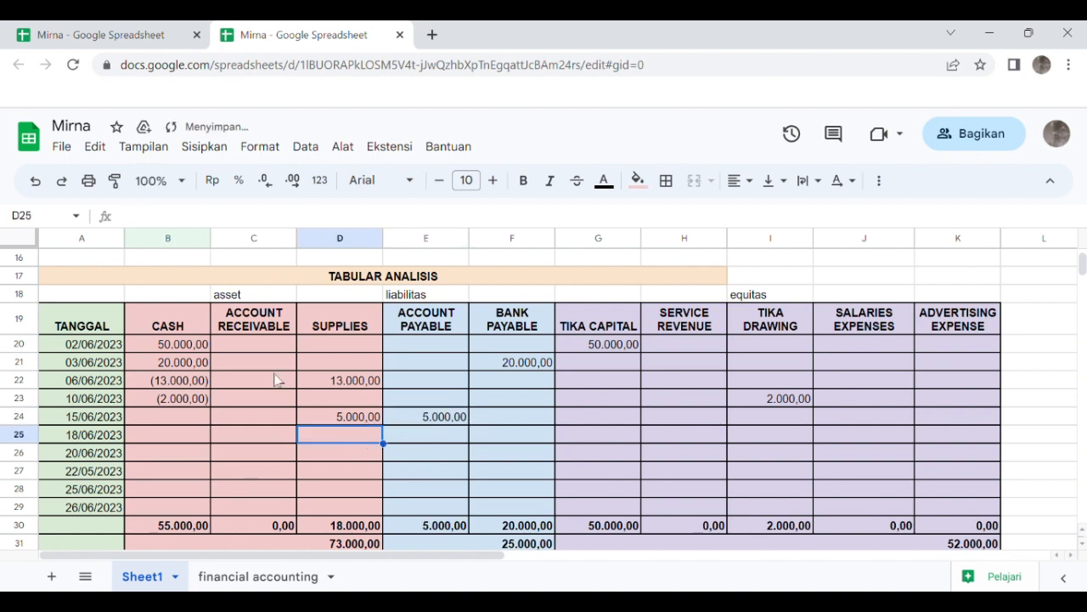
Step: Check the 18 June partial debt payment in the transaction list and enter -1500 under Cash in cell B25
scroll(276, 386, "up", 1)
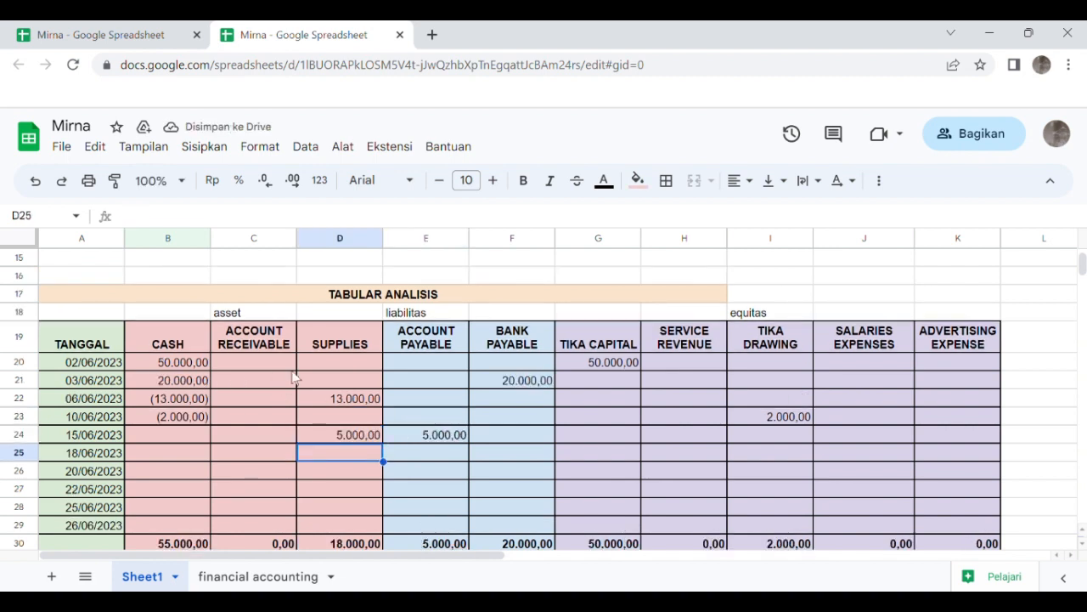
scroll(302, 378, "up", 4)
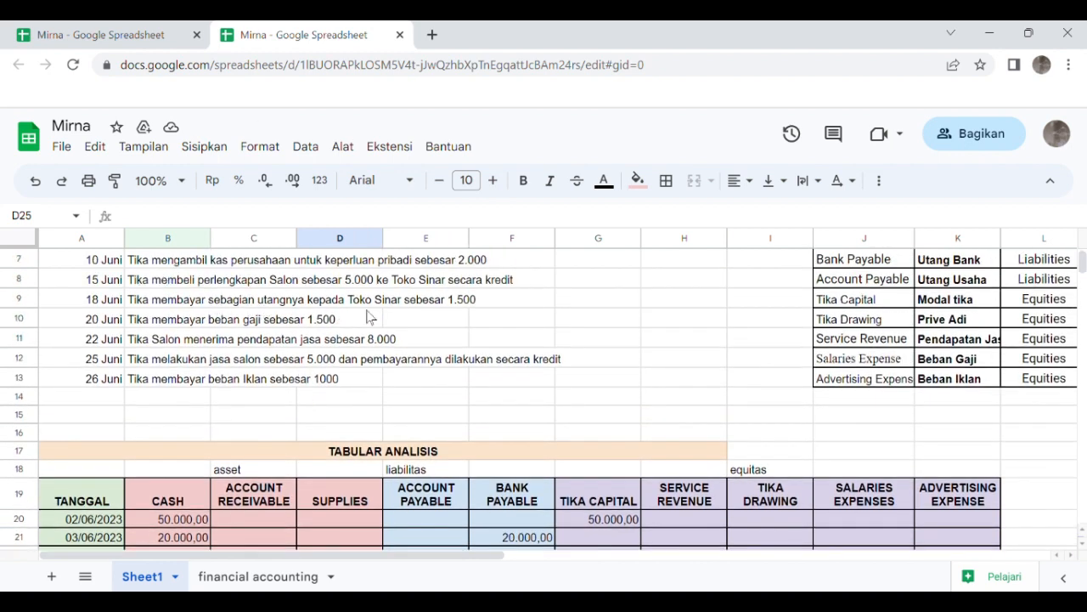
scroll(422, 327, "down", 2)
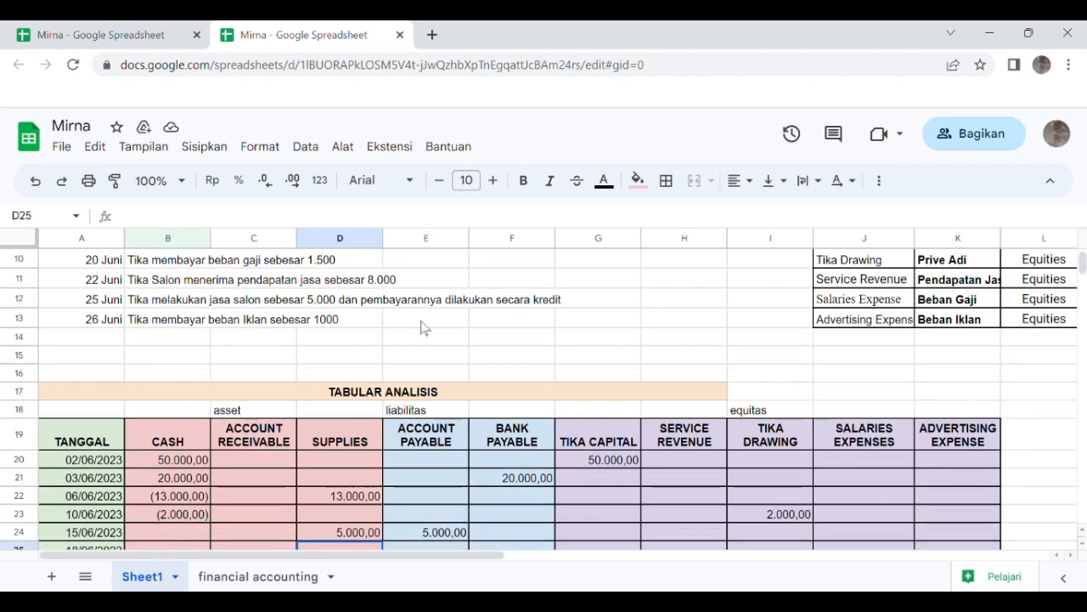
scroll(422, 327, "down", 3)
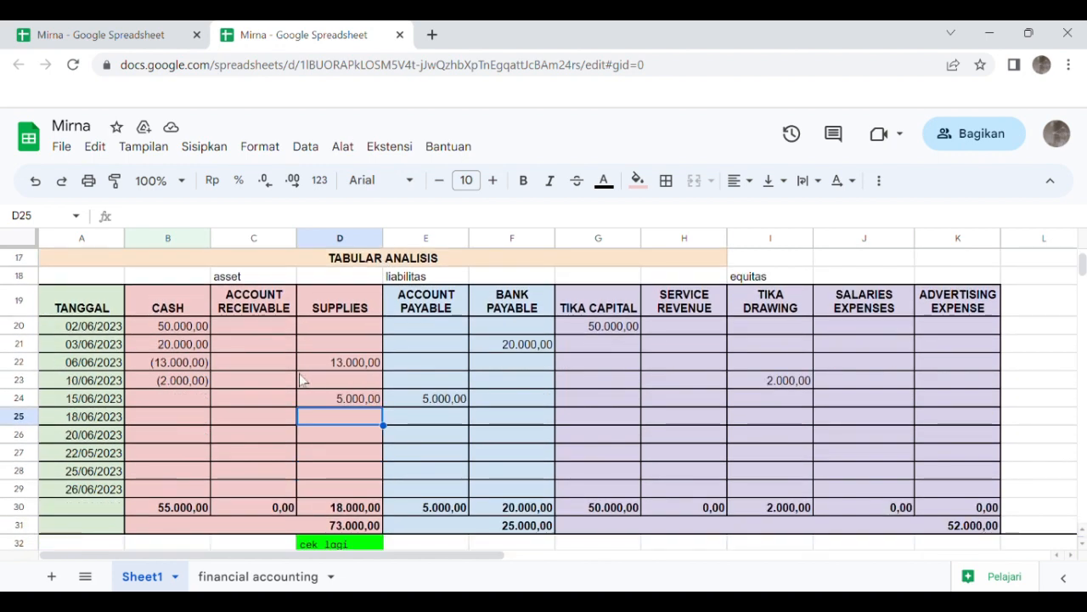
left_click(193, 423)
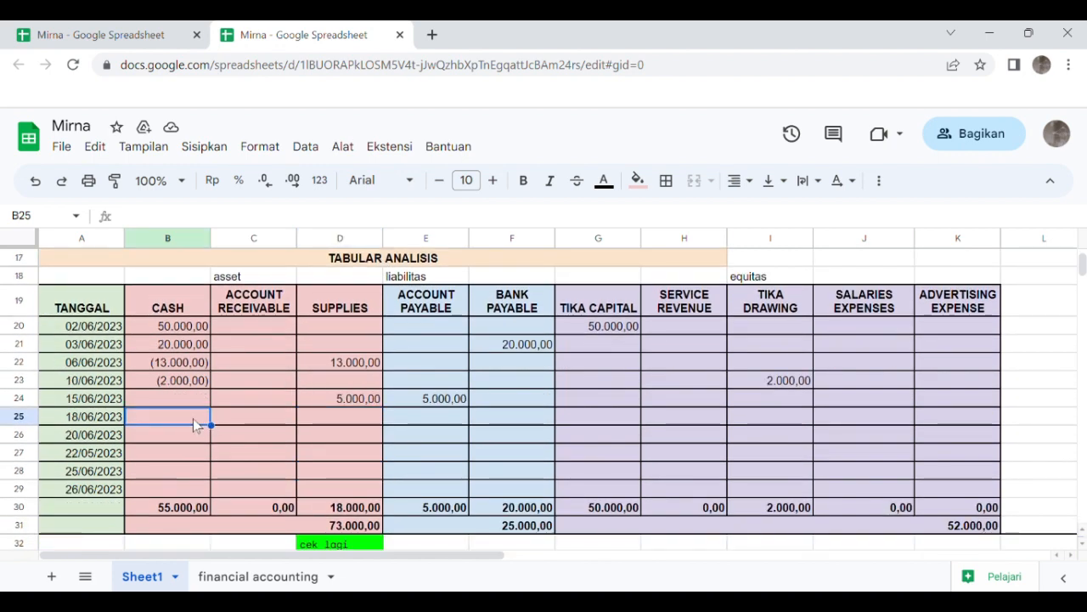
double_click(193, 418)
type("-")
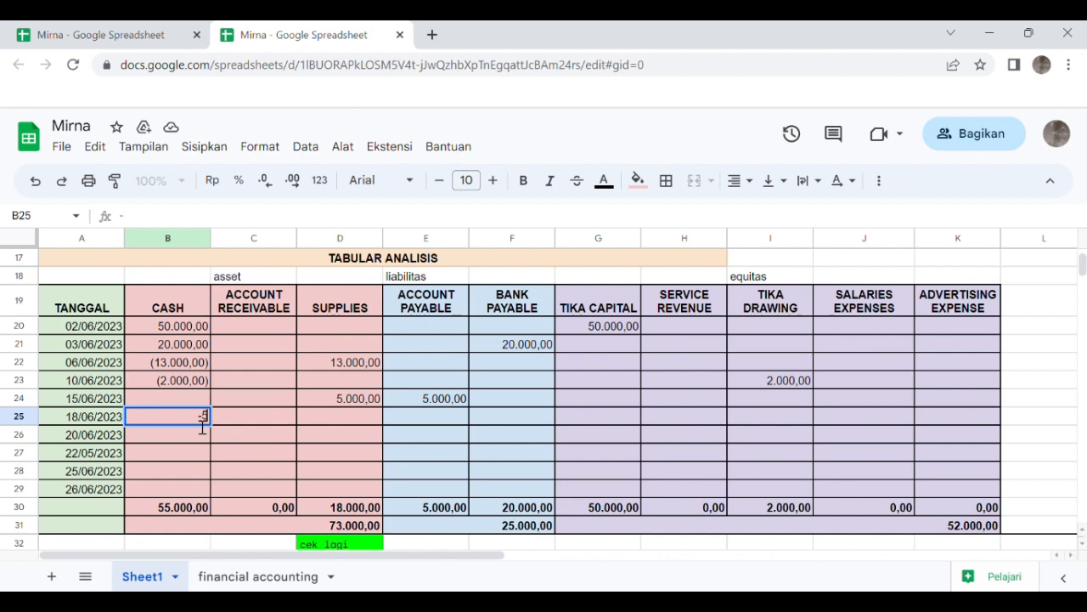
type("500")
type("1")
left_click(301, 434)
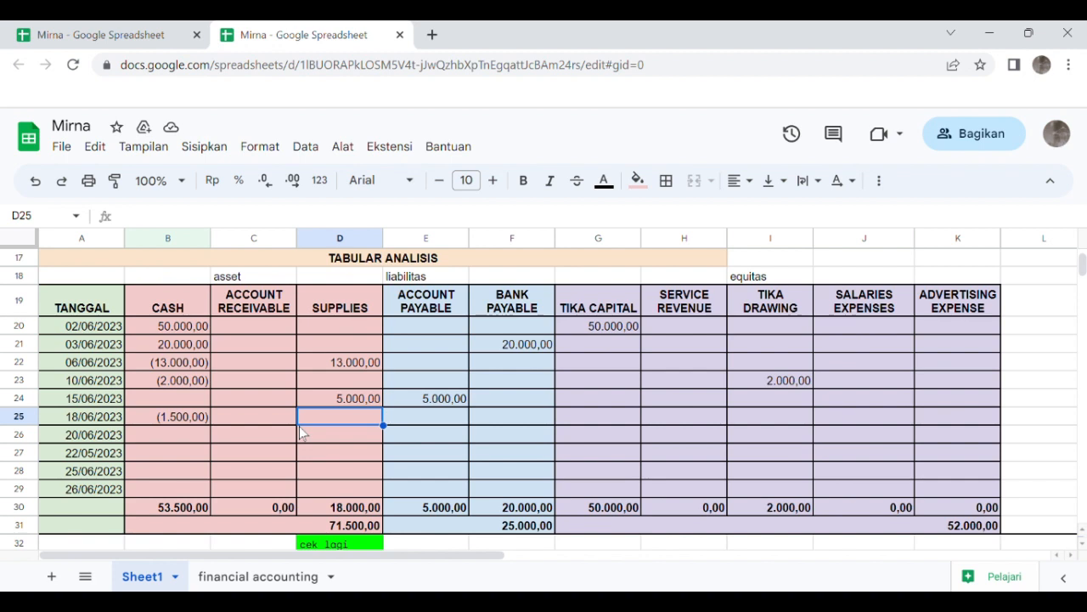
Step: Enter -1500 under Account Payable for the 18 June debt payment, cell E25
left_click(429, 420)
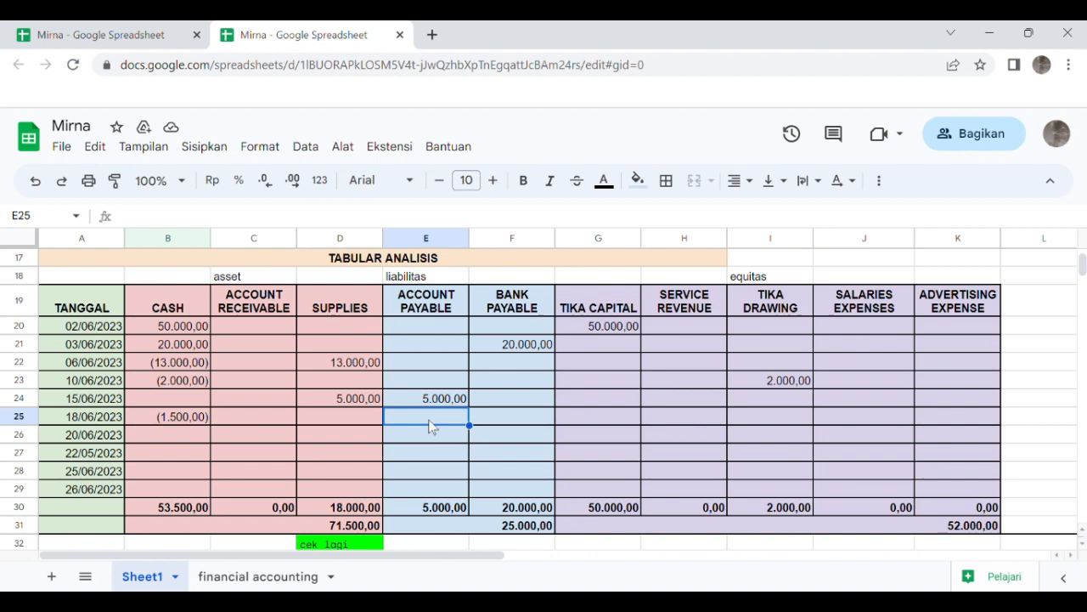
type("1")
type("1500")
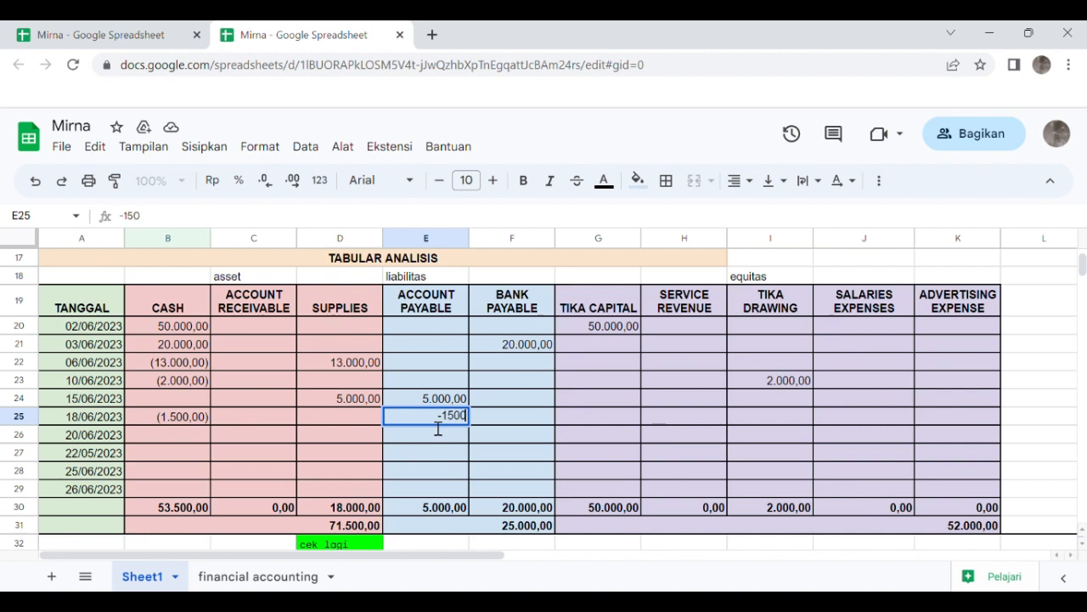
key("Return")
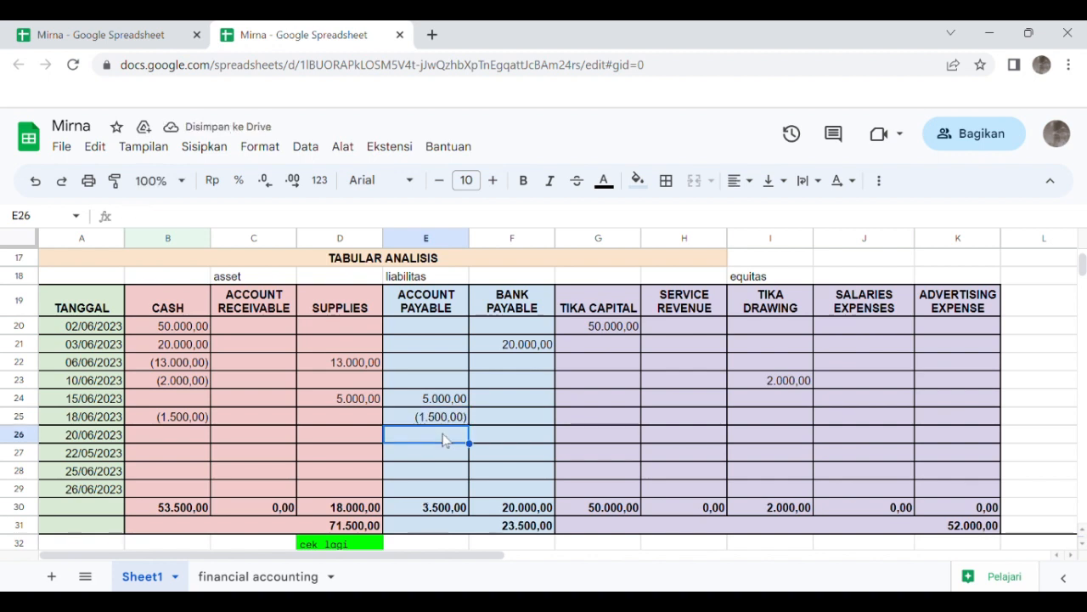
Step: Check the 20 June salary payment in the transaction list and enter -1500 under Cash in cell B26
scroll(443, 439, "right", 3)
scroll(442, 439, "up", 3)
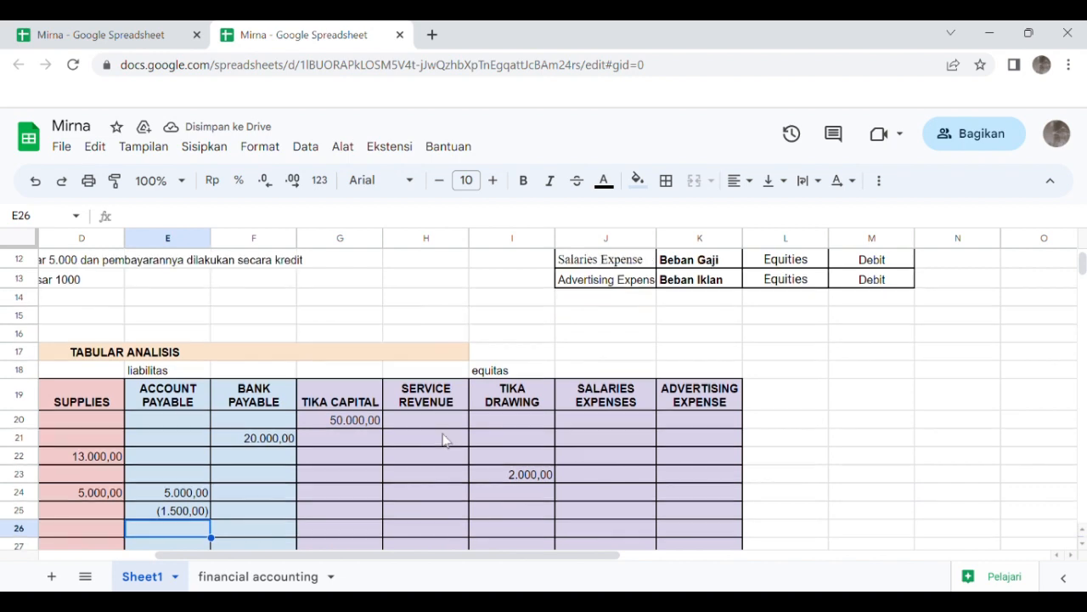
scroll(442, 439, "up", 1)
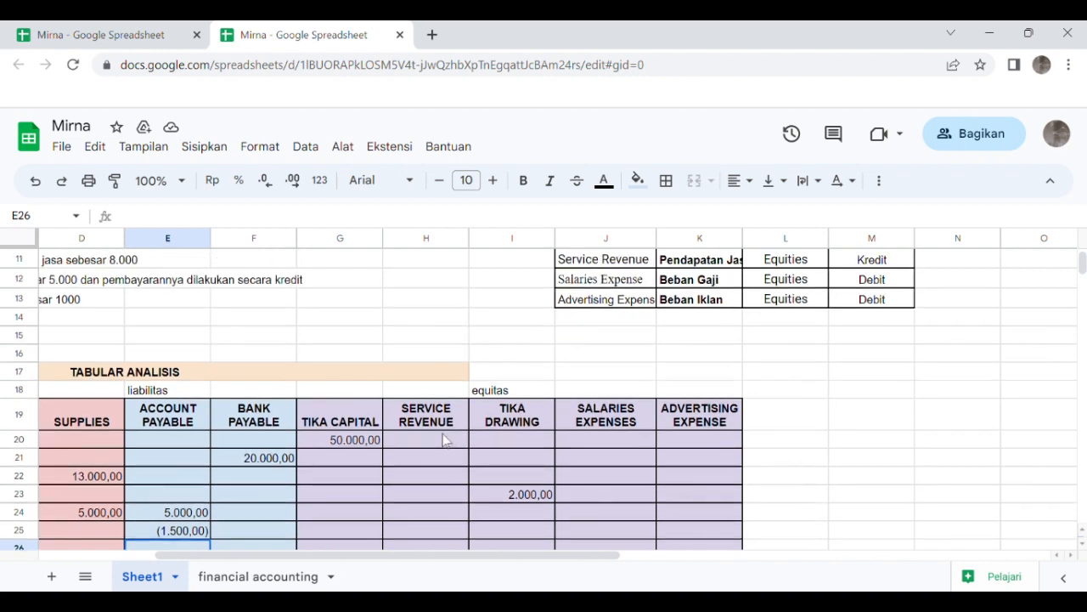
scroll(442, 439, "left", 3)
scroll(442, 439, "up", 4)
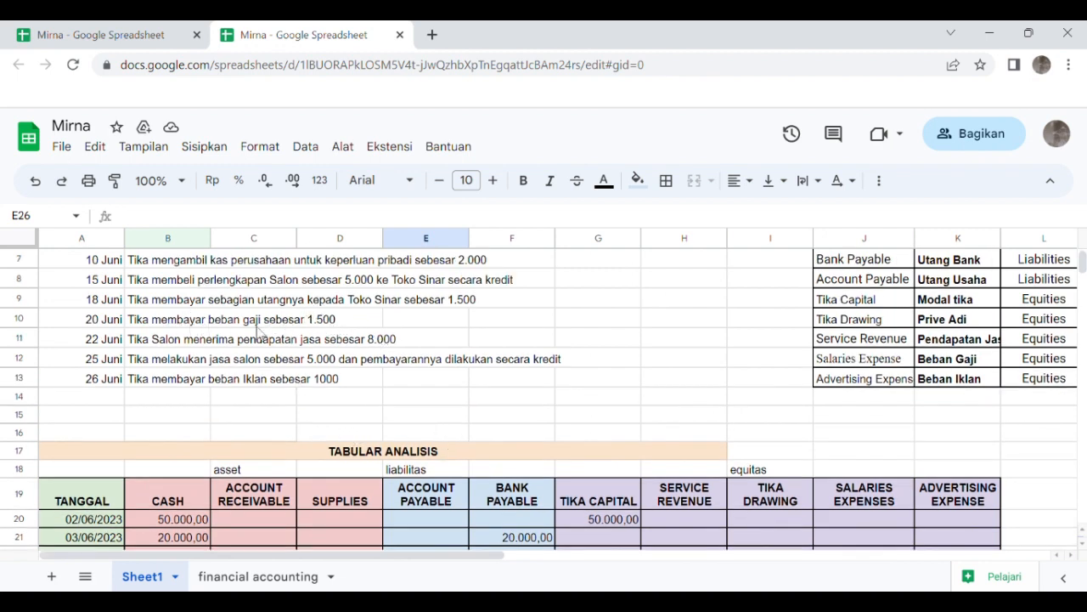
scroll(285, 333, "down", 2)
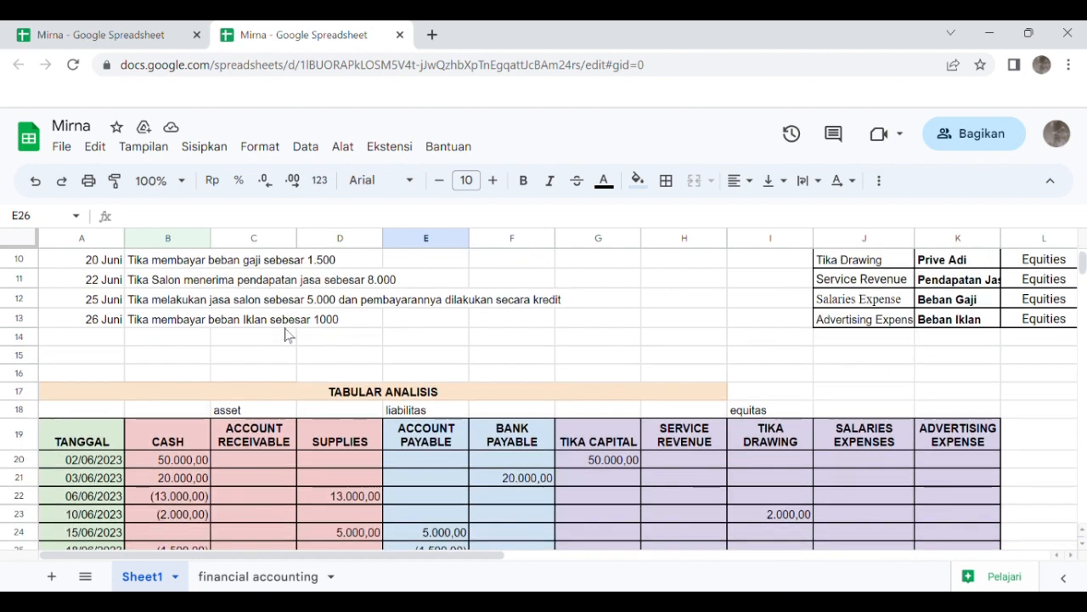
scroll(286, 333, "up", 1)
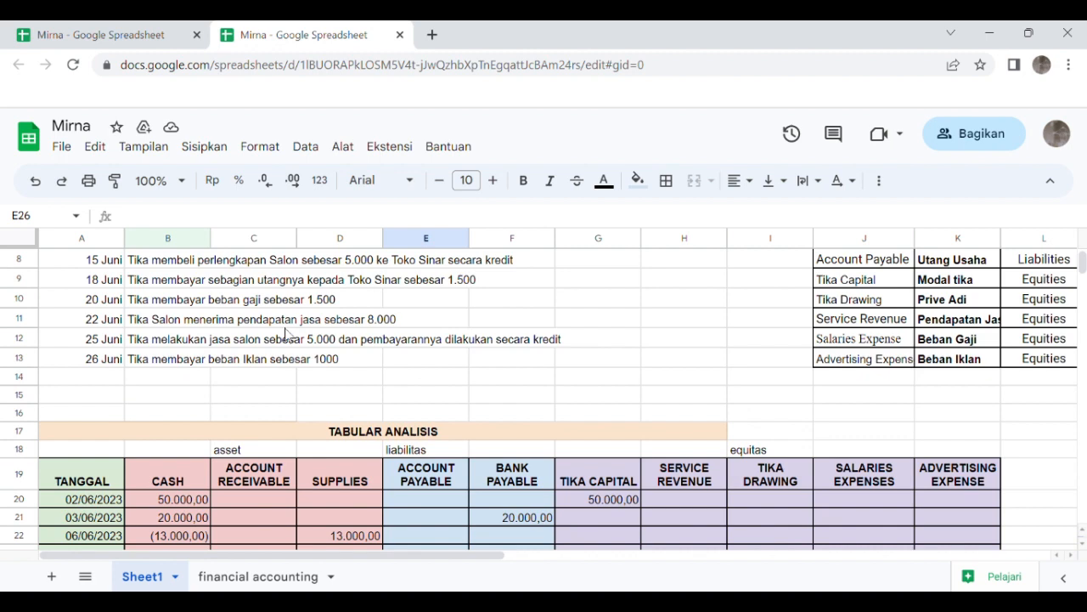
scroll(286, 333, "down", 1)
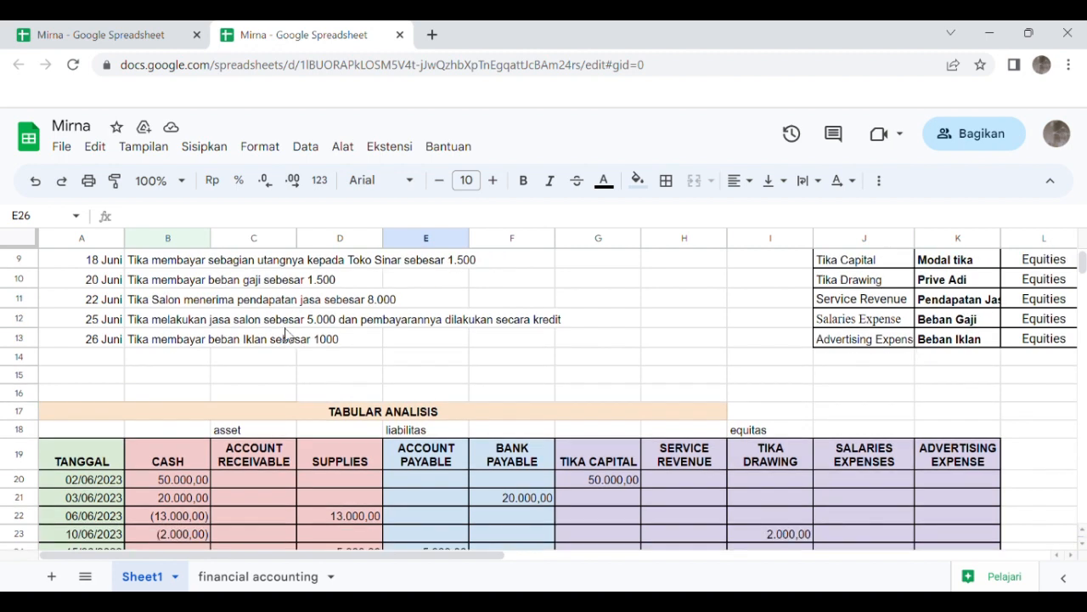
scroll(285, 333, "down", 5)
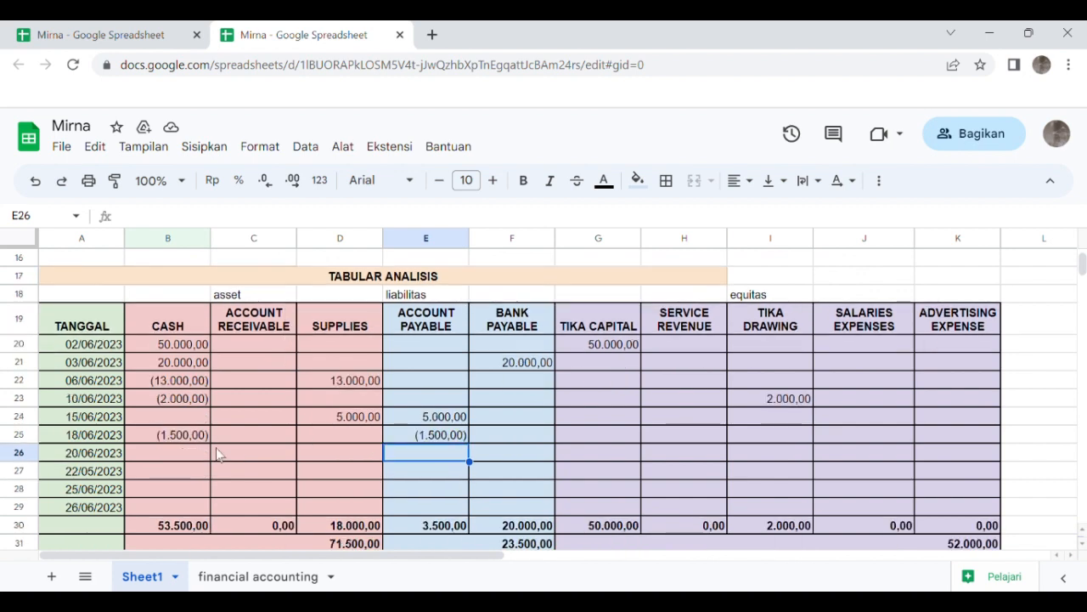
left_click(189, 459)
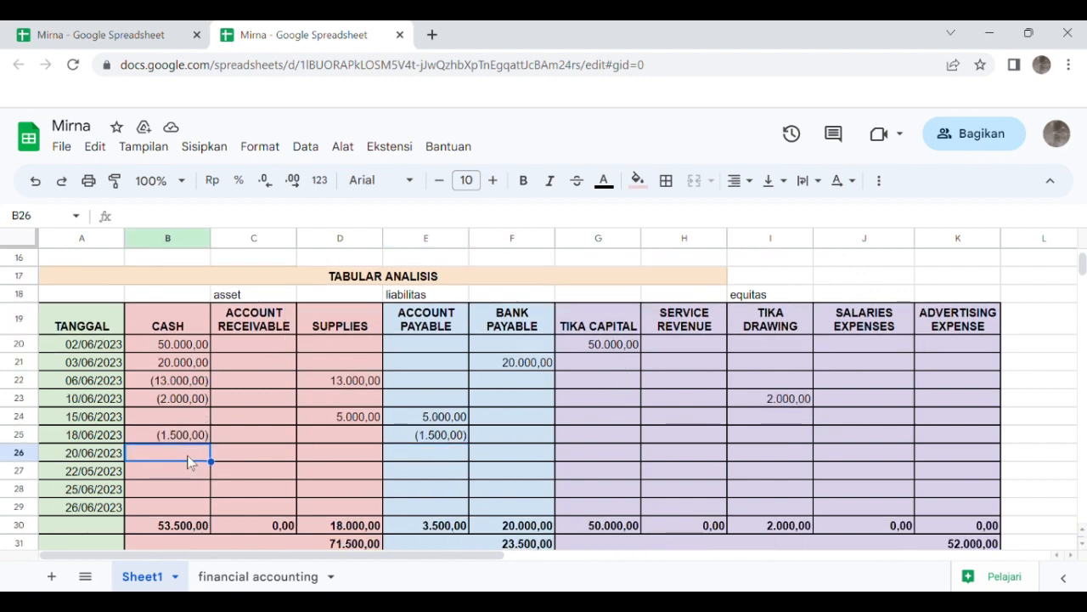
type("-1")
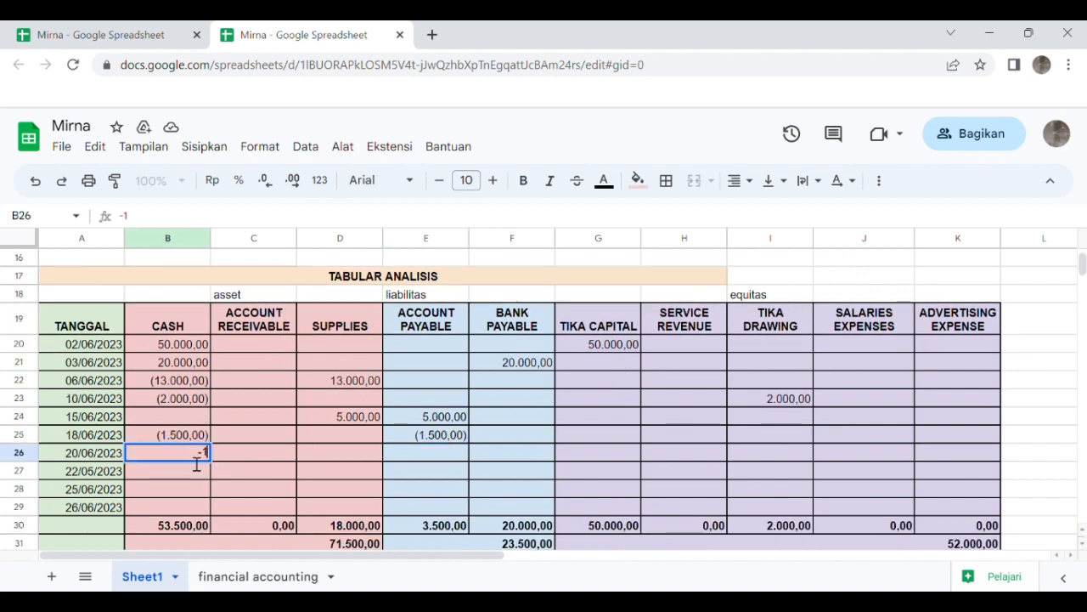
type("500")
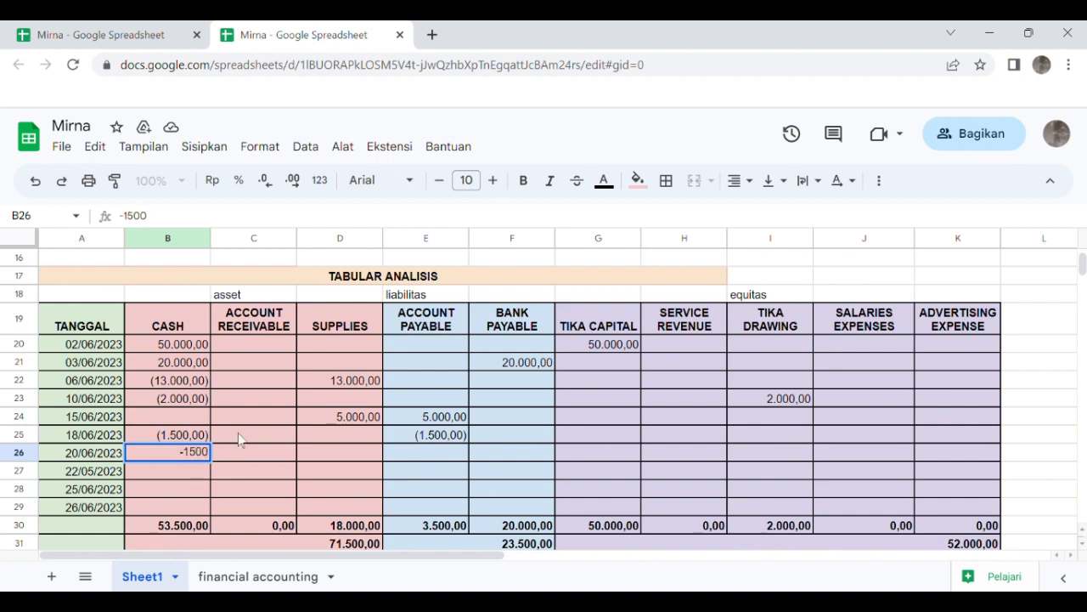
left_click(300, 441)
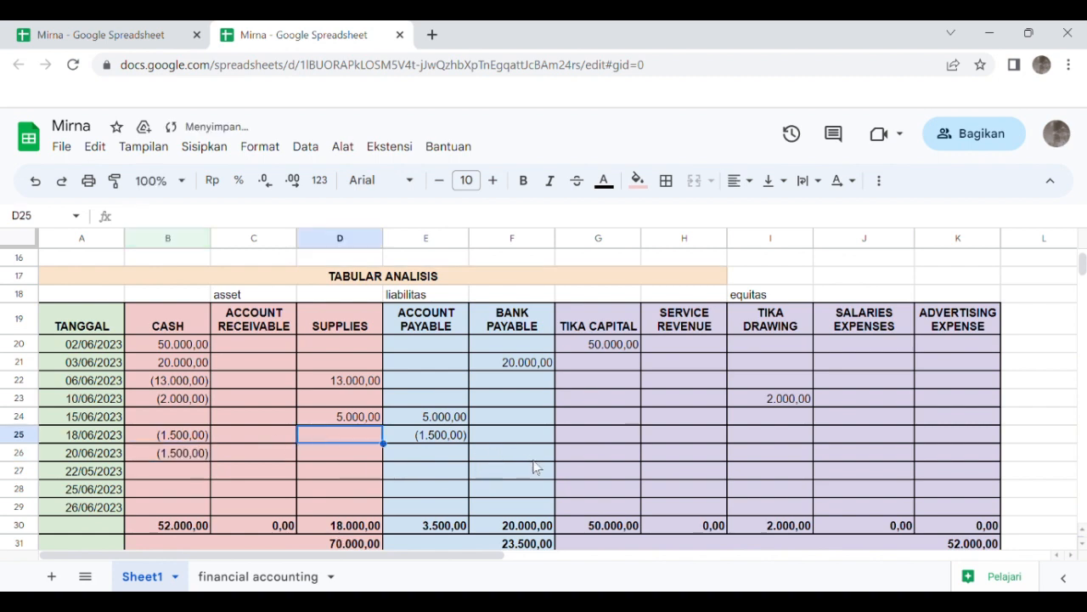
Step: Enter -1500 under Salaries Expenses for the 20 June salary payment, cell J26
left_click(842, 457)
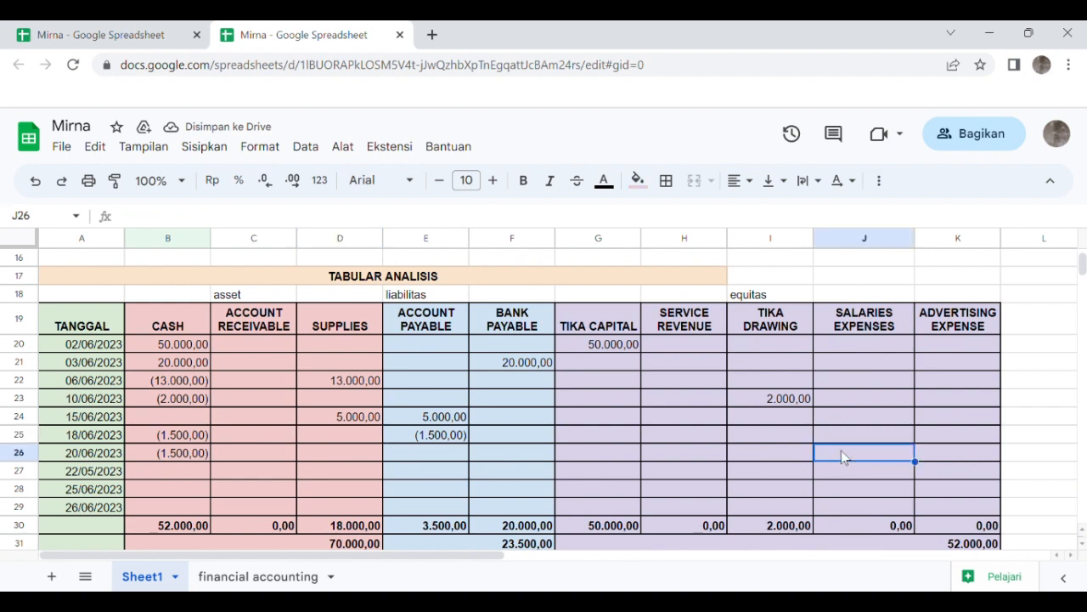
type("-")
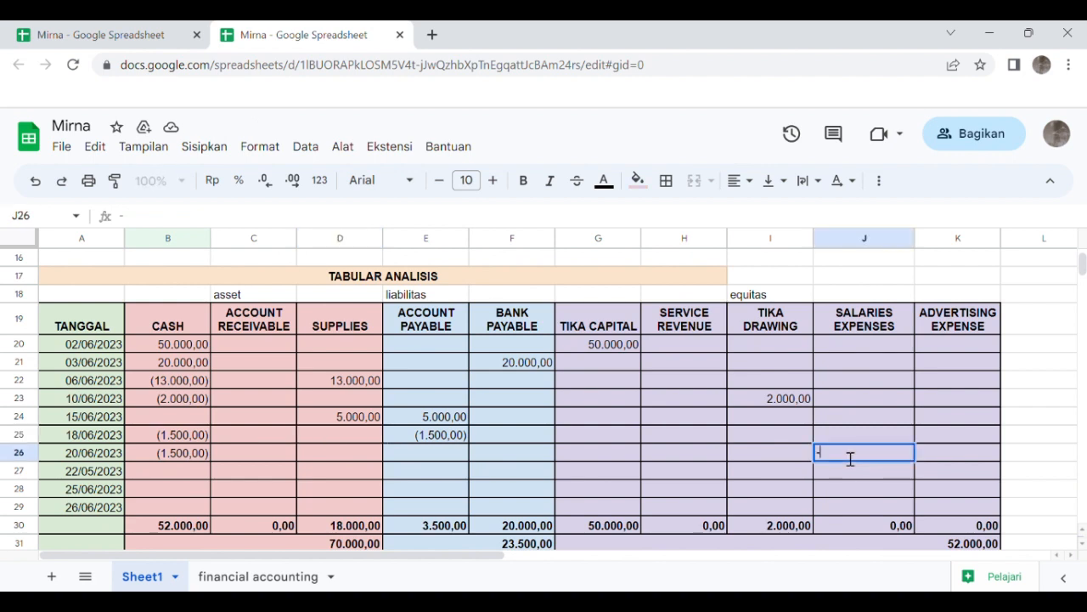
type("1500")
left_click(803, 473)
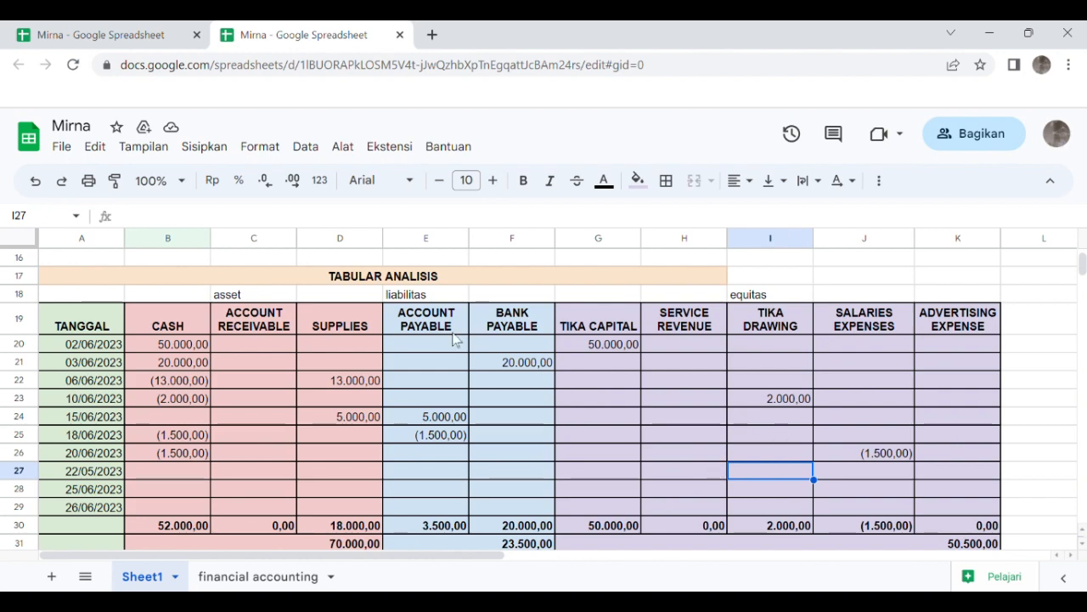
Step: Check the 22 June service income in the transaction list and enter 8000 under Cash in cell B27
scroll(452, 340, "up", 3)
scroll(453, 340, "up", 3)
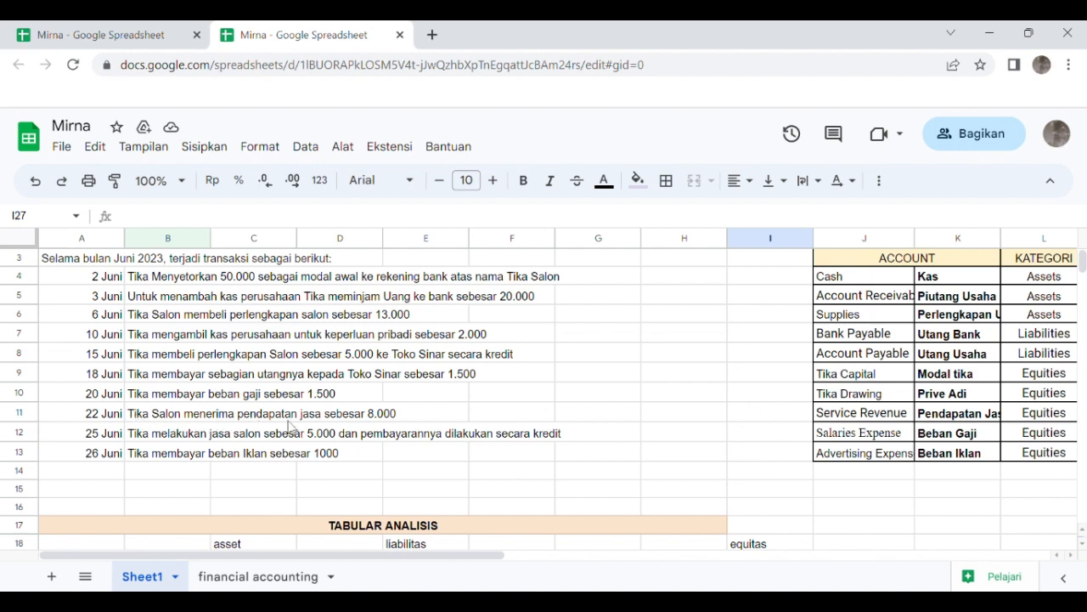
scroll(289, 424, "down", 5)
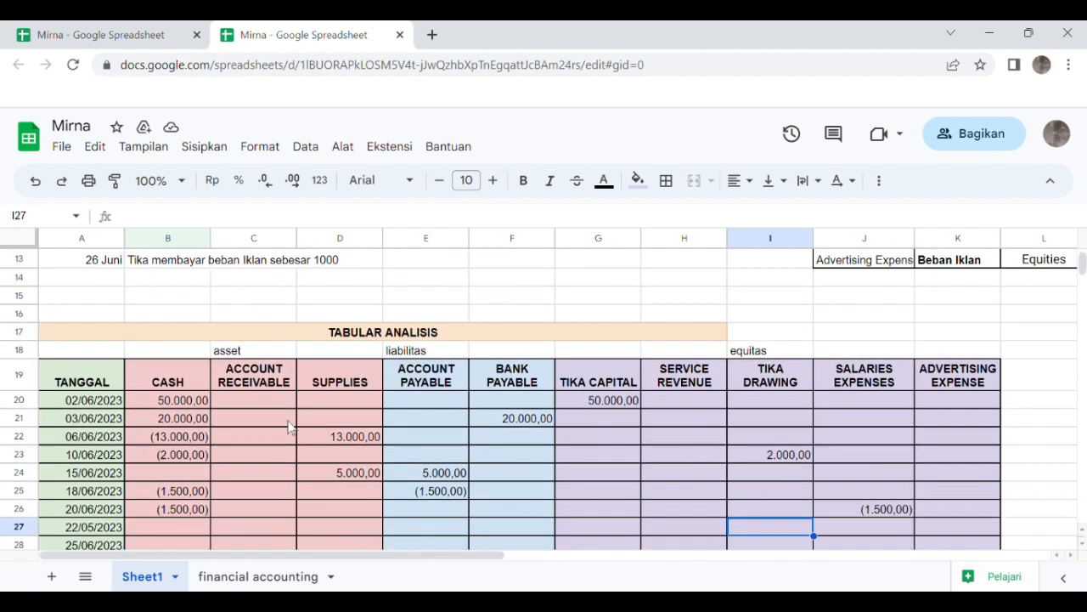
left_click(179, 488)
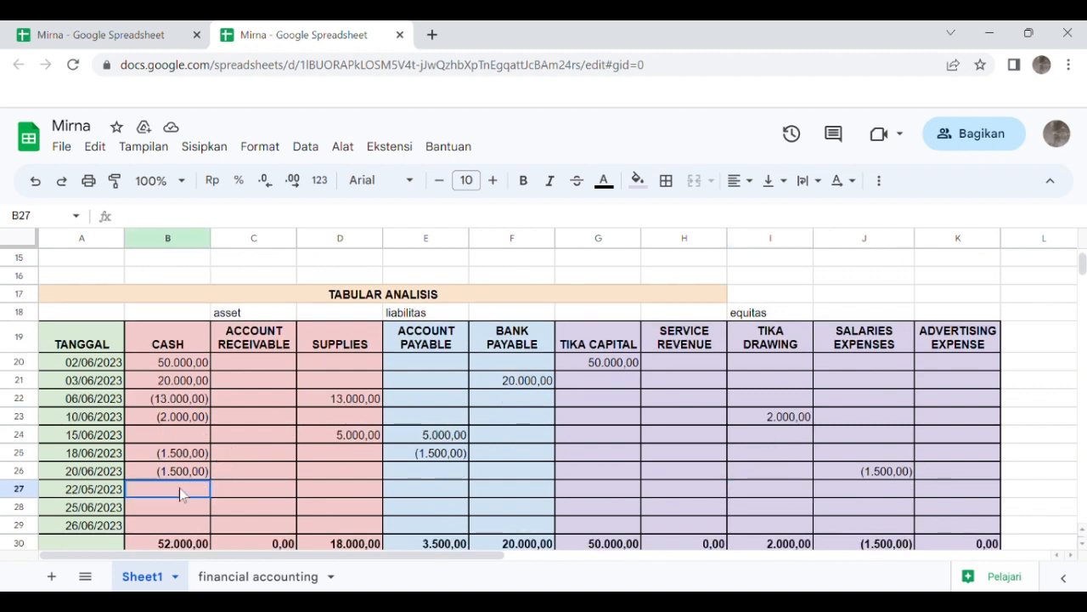
type("8")
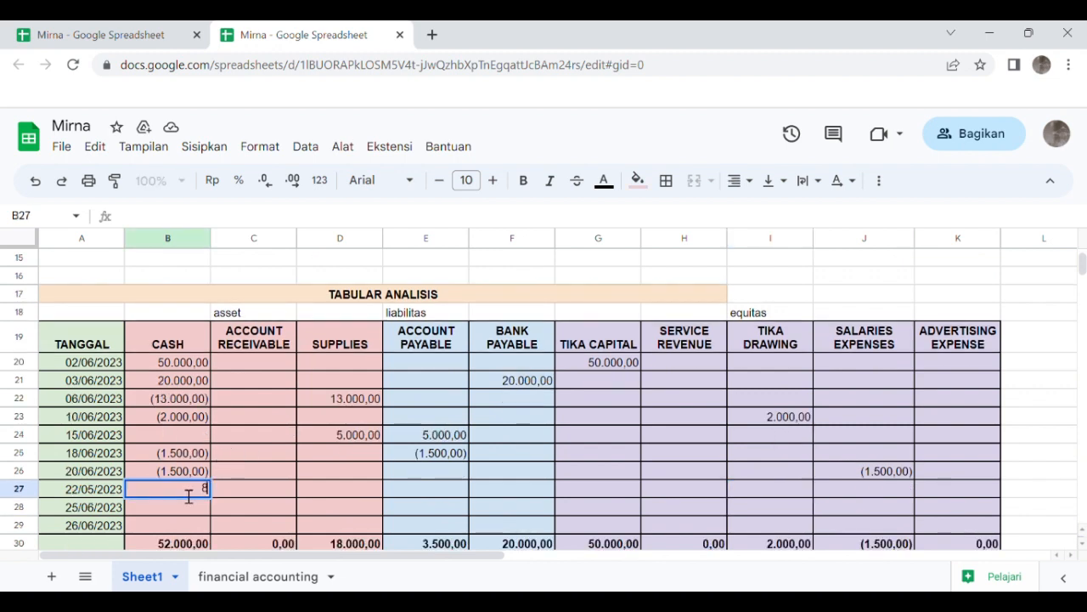
type(".00000")
key("Tab")
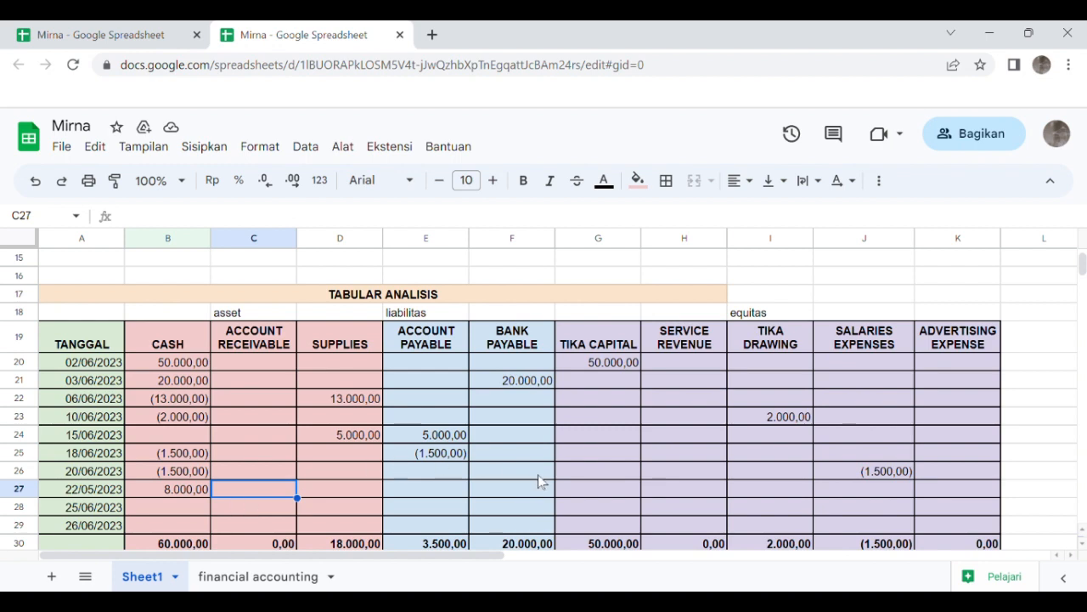
Step: Enter 8000 under Service Revenue for the 22 June service income, cell H27
left_click(678, 490)
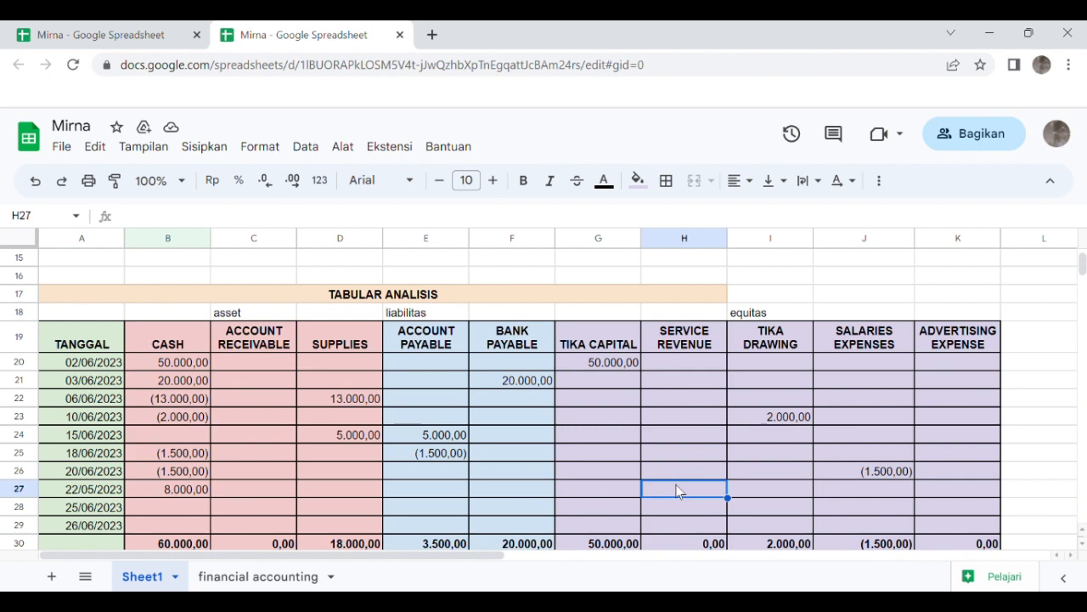
type("8000")
left_click(622, 508)
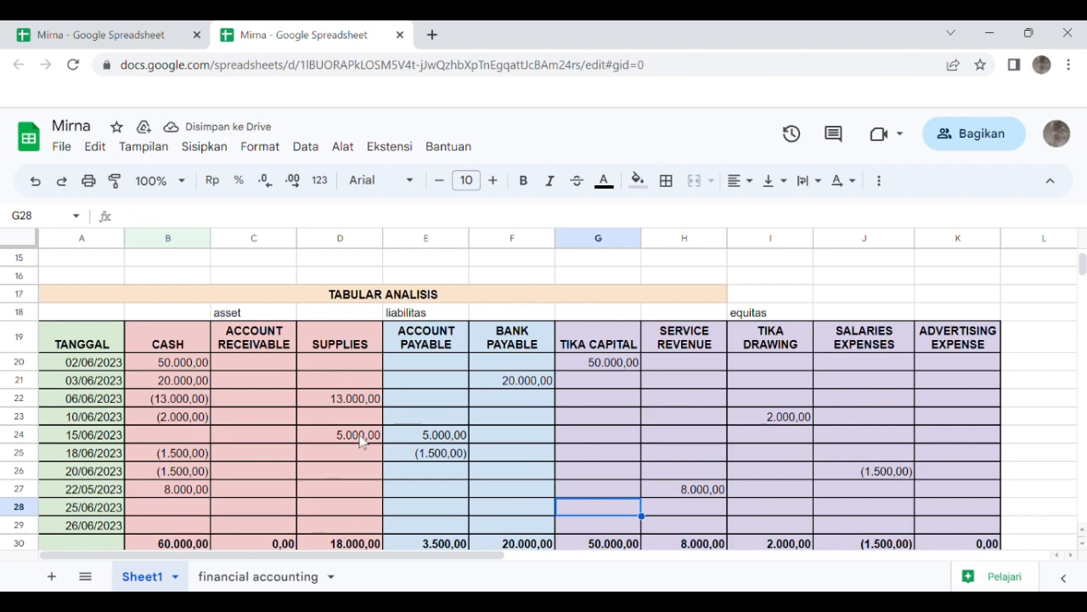
Step: Check the 25 June salon service on credit in the transaction list and enter 5000 under Account Receivable in cell C28
scroll(364, 438, "up", 3)
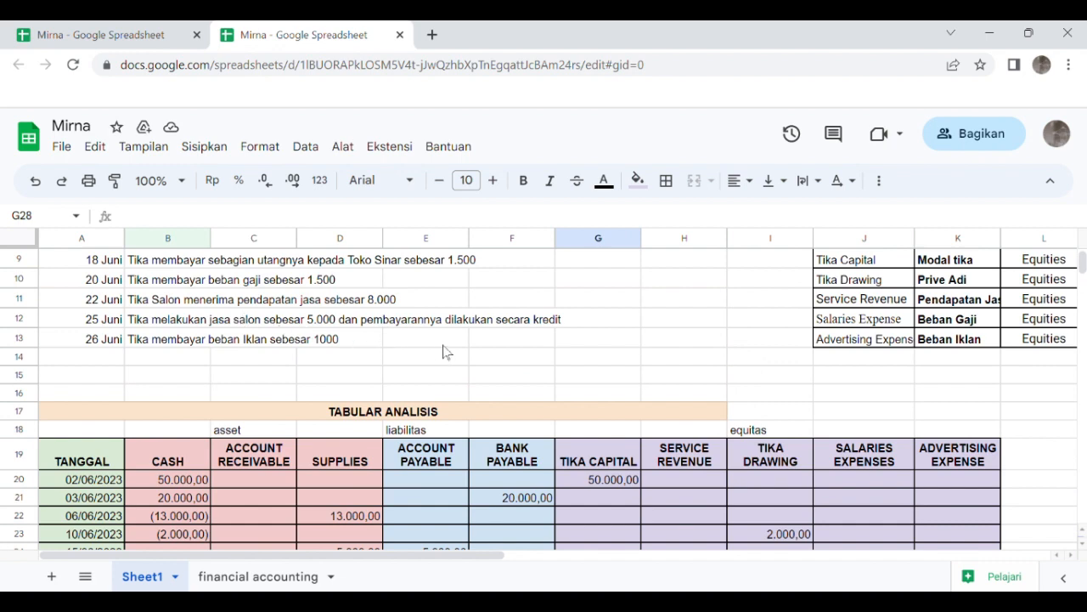
scroll(444, 351, "down", 5)
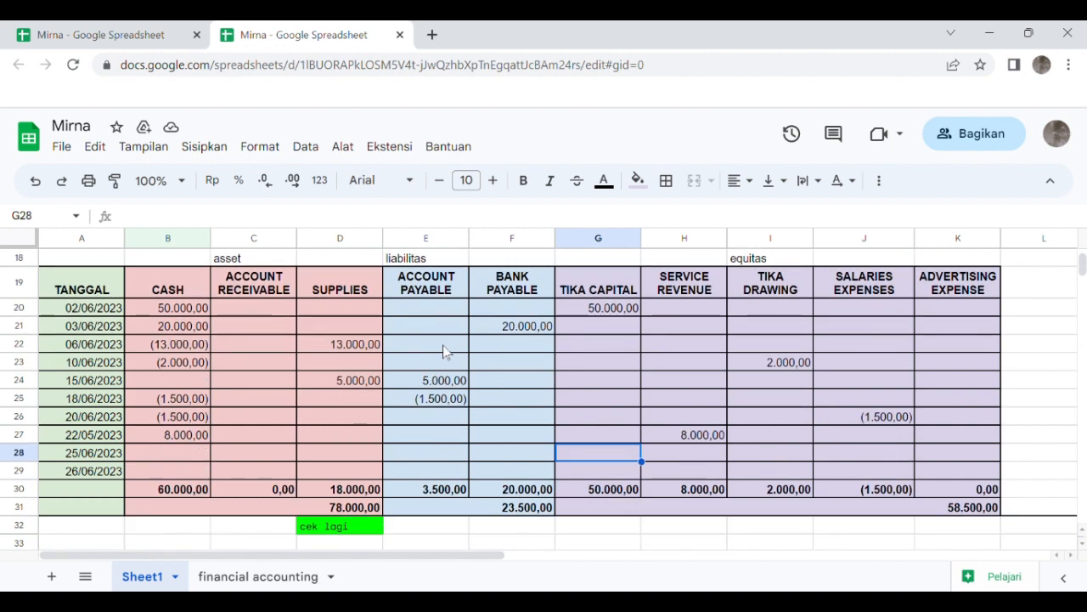
scroll(443, 351, "down", 1)
scroll(444, 351, "up", 3)
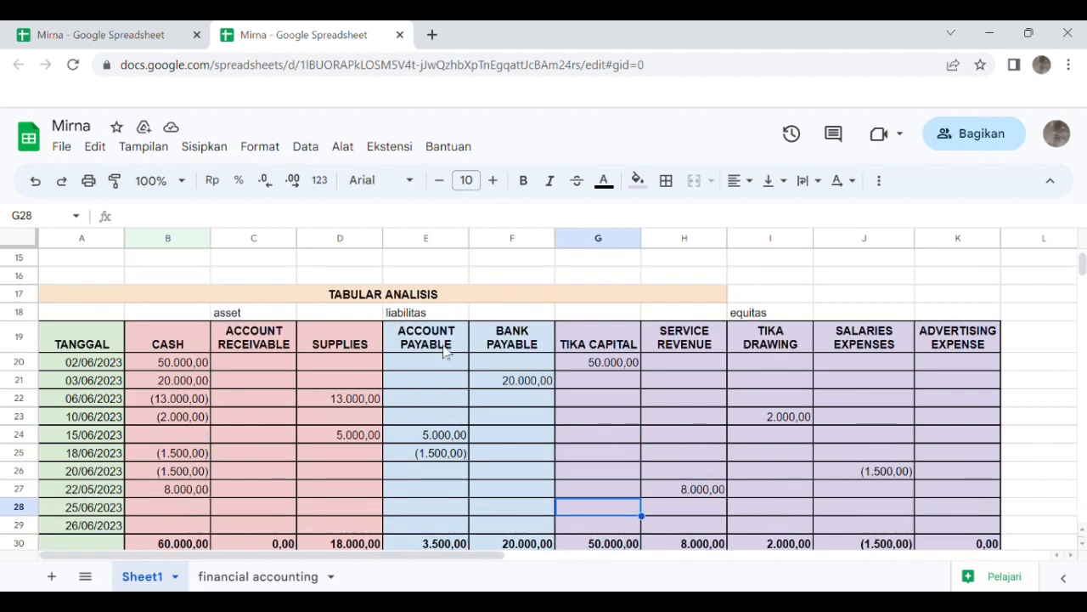
scroll(444, 351, "down", 2)
scroll(443, 350, "up", 4)
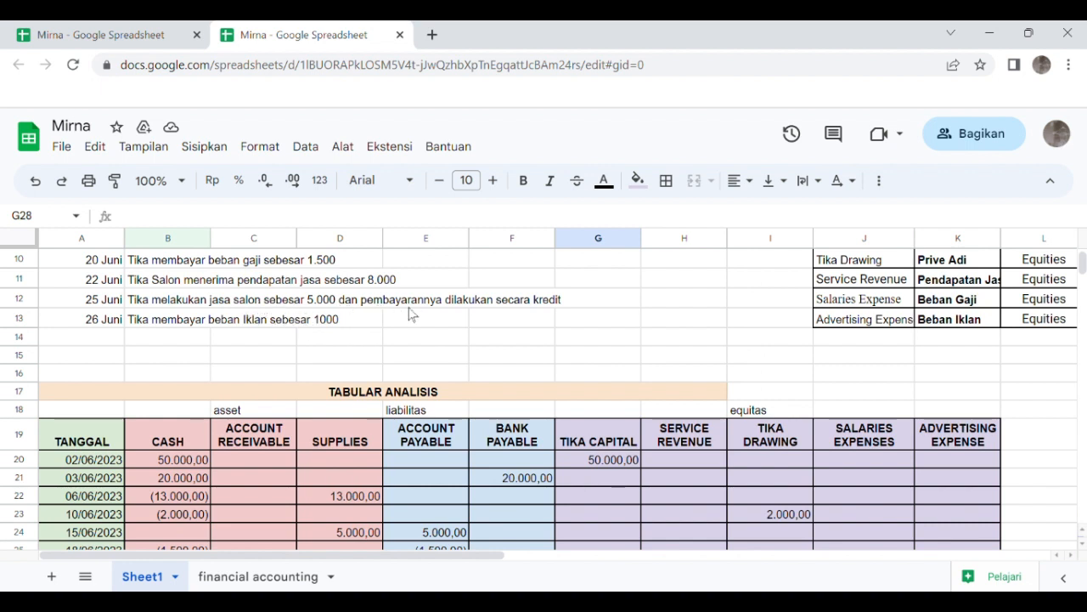
scroll(588, 357, "up", 2)
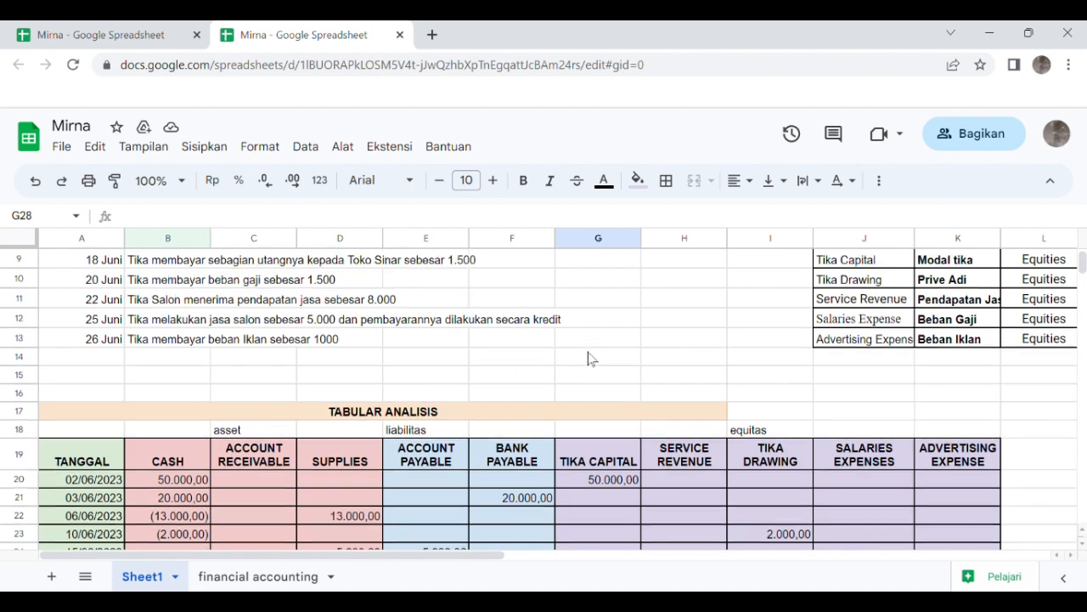
scroll(590, 358, "up", 1)
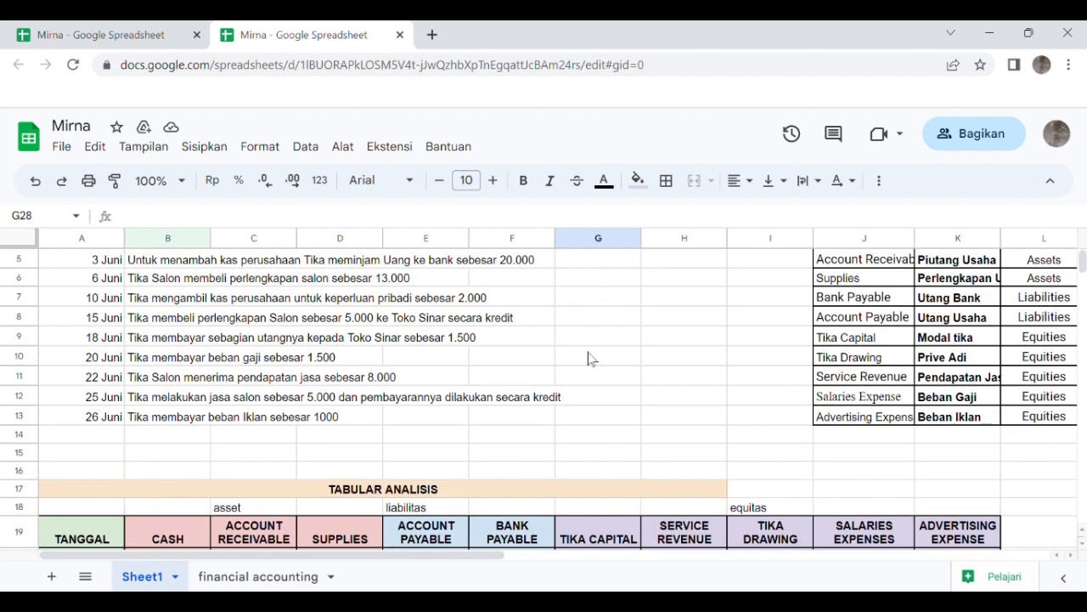
scroll(590, 357, "down", 6)
scroll(588, 352, "down", 1)
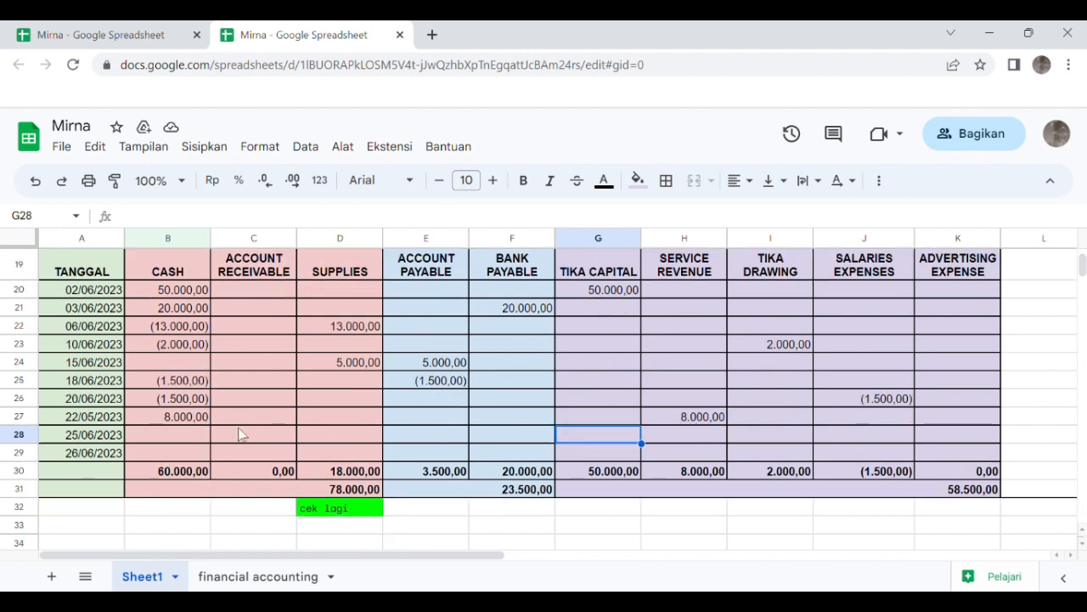
left_click(245, 434)
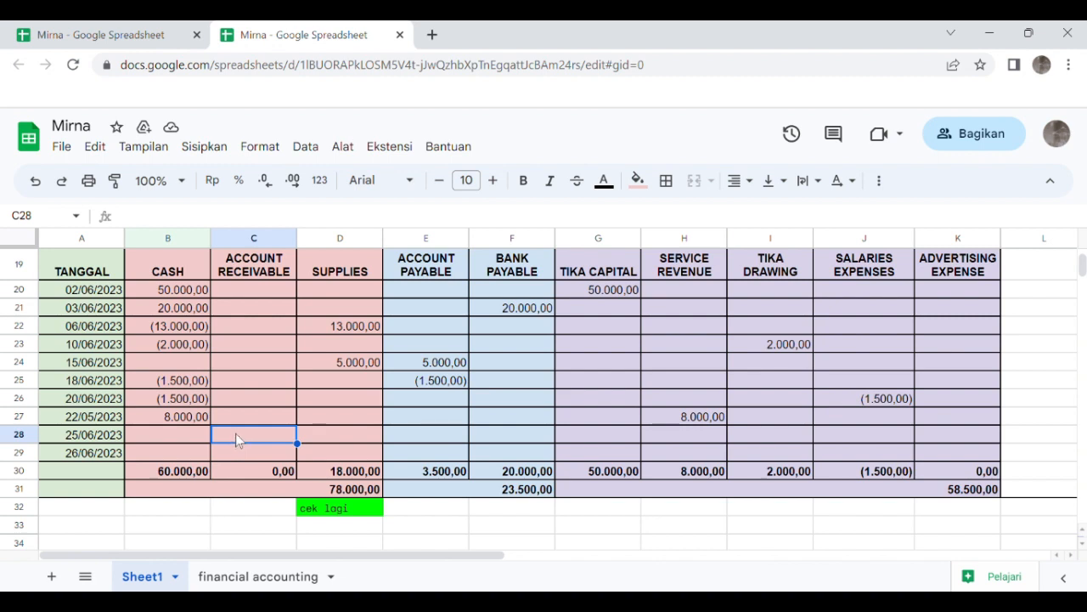
type("500")
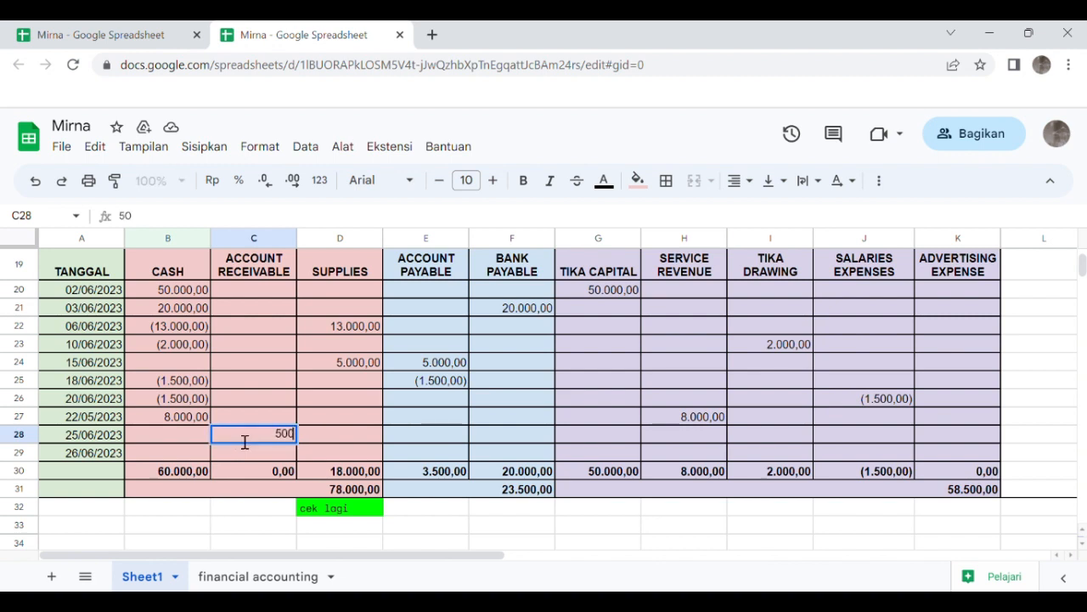
type("0")
left_click(333, 455)
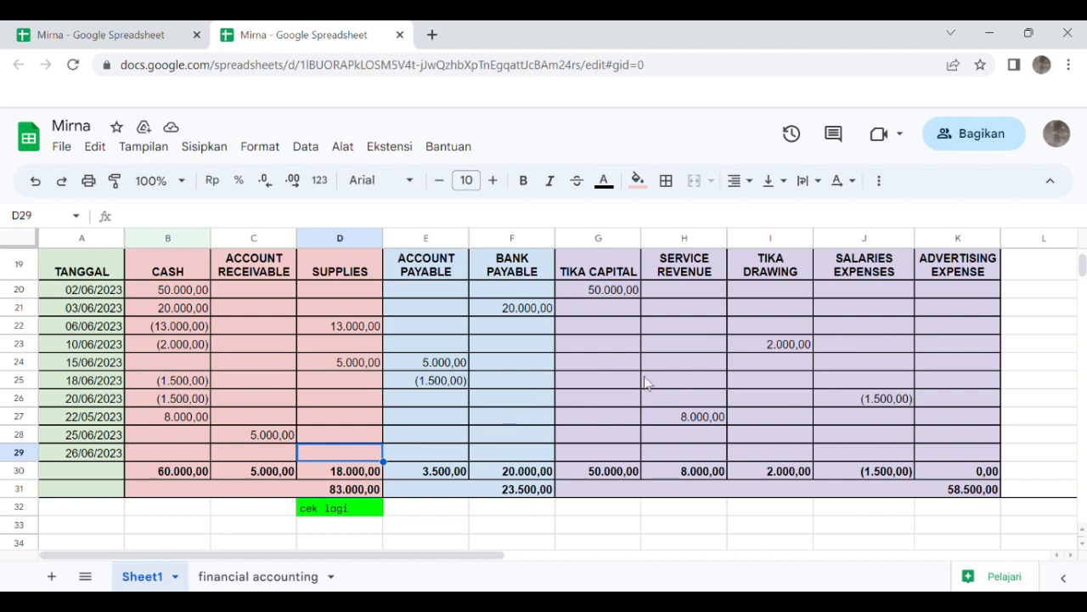
Step: Enter 5000 under Service Revenue for the 25 June credit service, cell H28
left_click(697, 434)
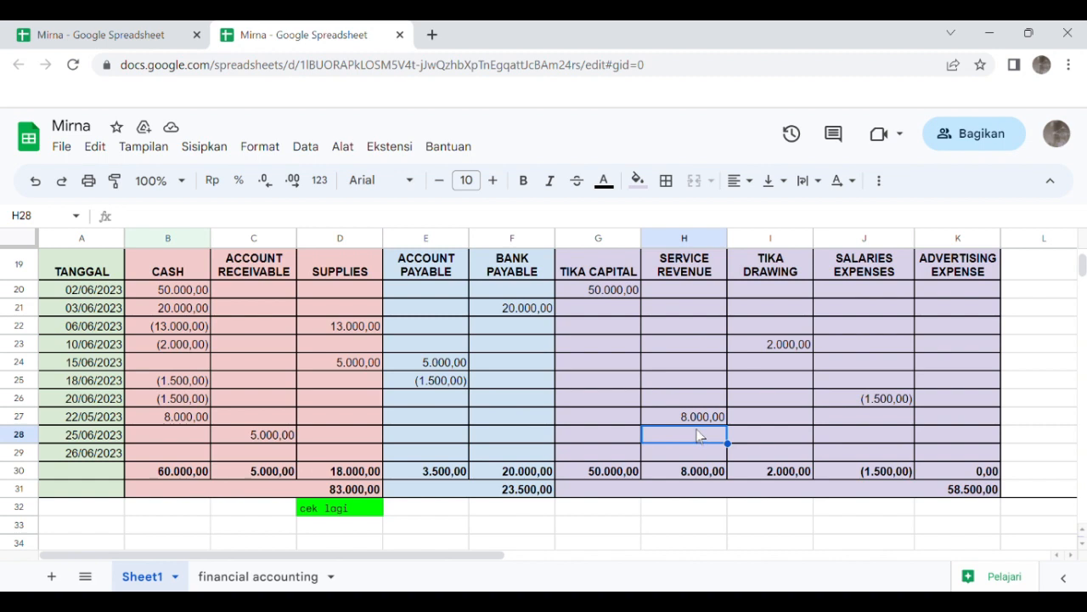
type("5000")
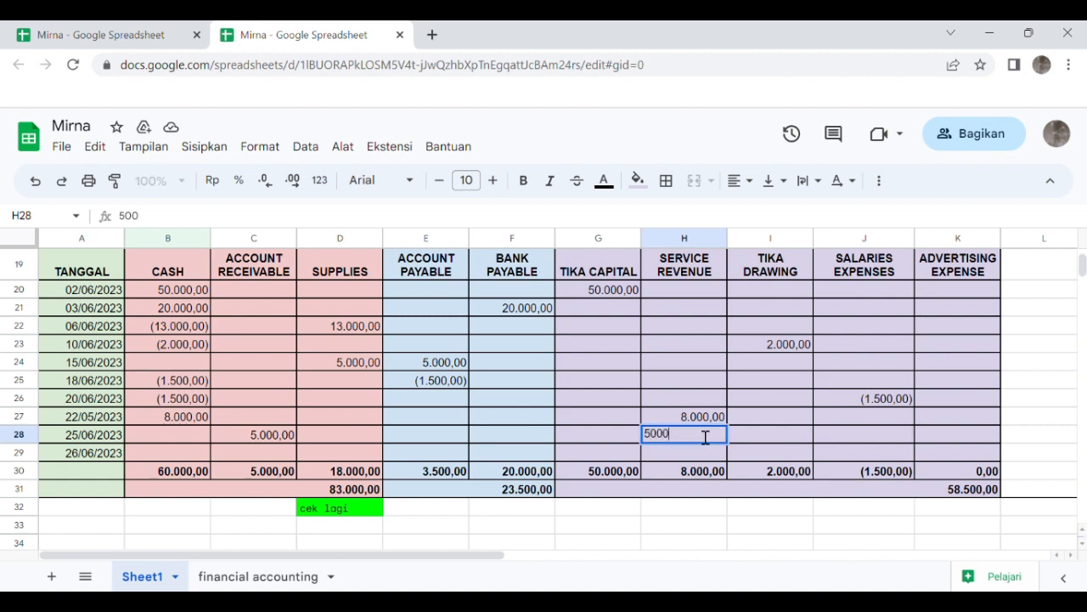
left_click(476, 439)
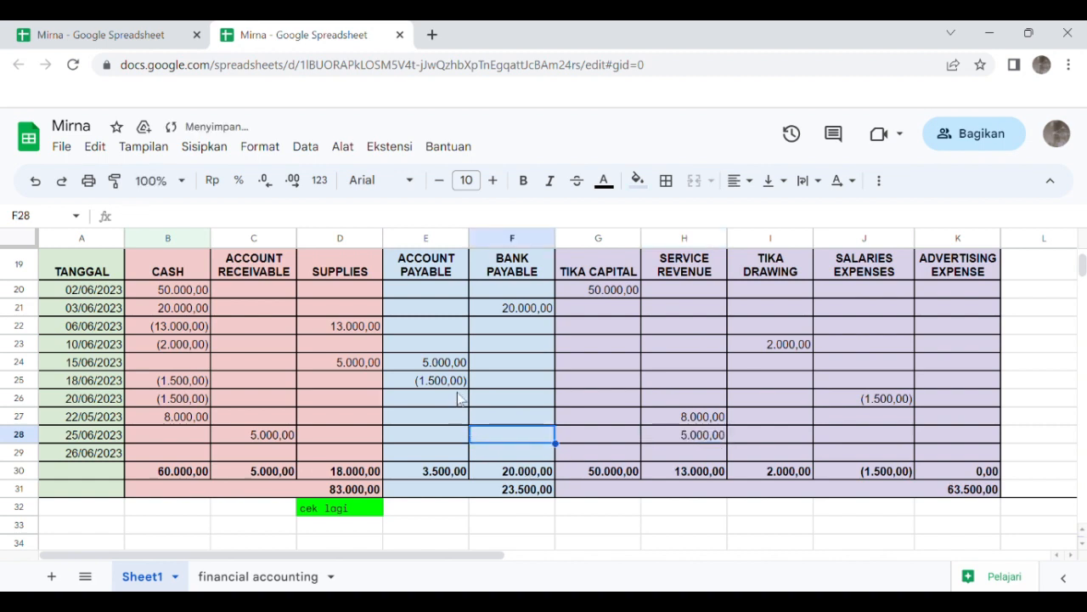
Step: Check the 26 June advertising payment in the transaction list and enter -1000 under Cash in cell B29
scroll(456, 394, "up", 2)
scroll(457, 394, "up", 3)
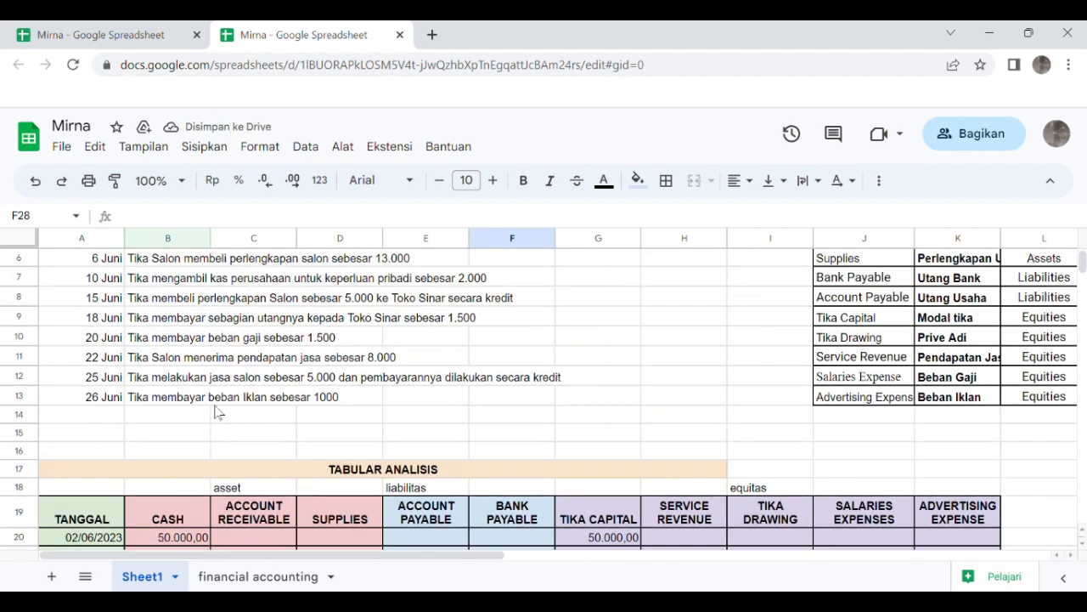
scroll(216, 412, "down", 4)
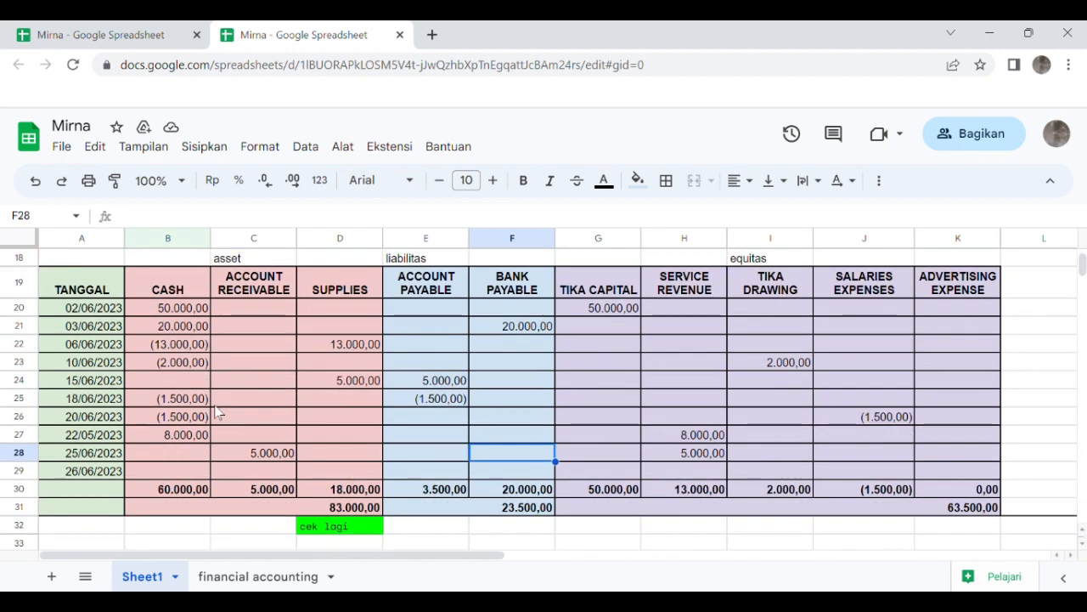
scroll(217, 412, "down", 1)
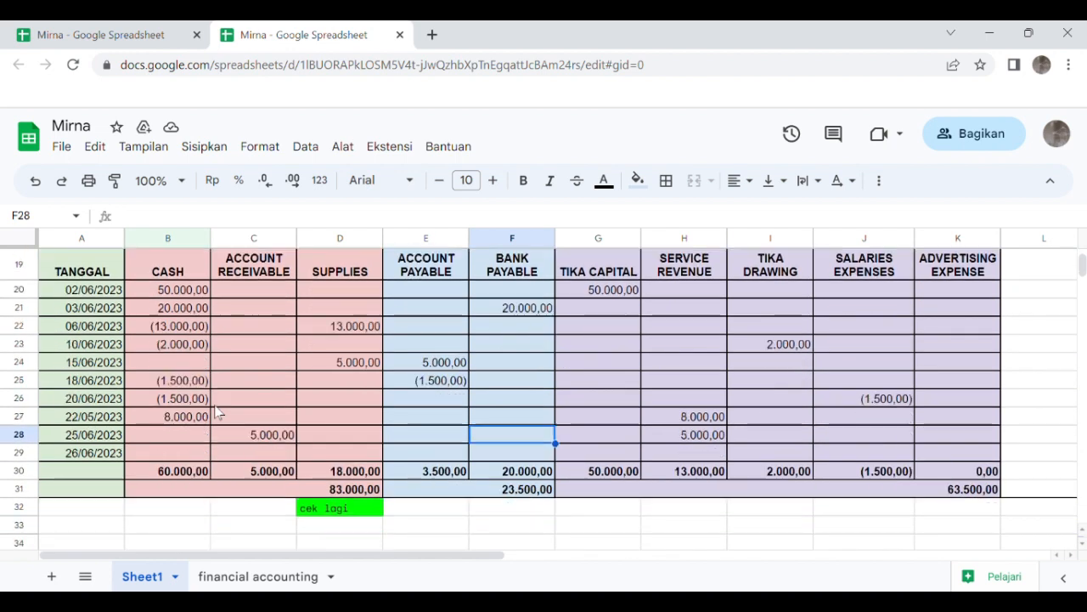
left_click(166, 457)
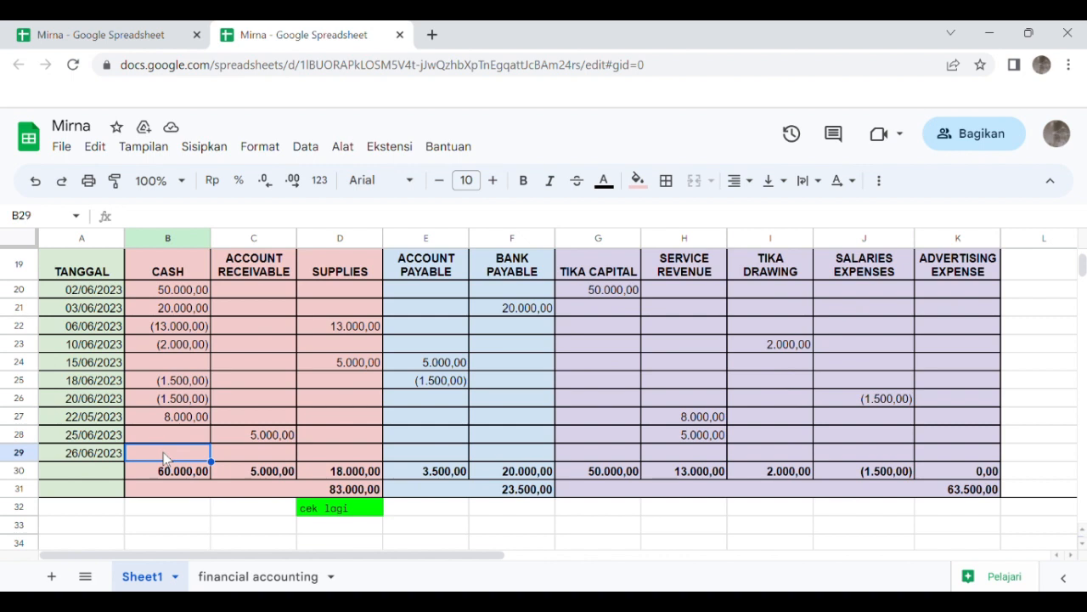
double_click(170, 458)
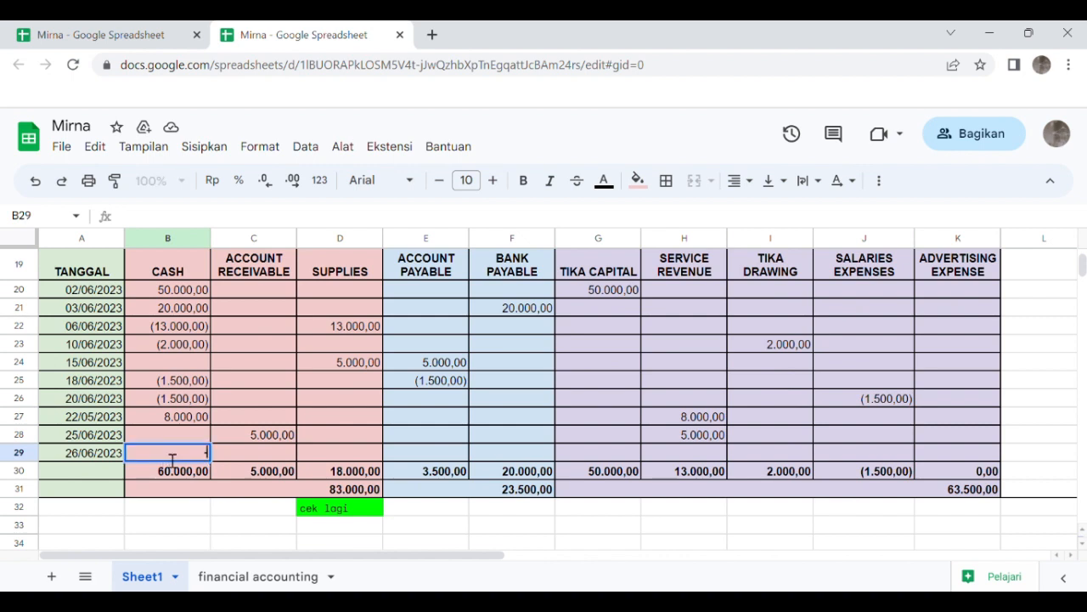
type("-1000")
left_click(251, 461)
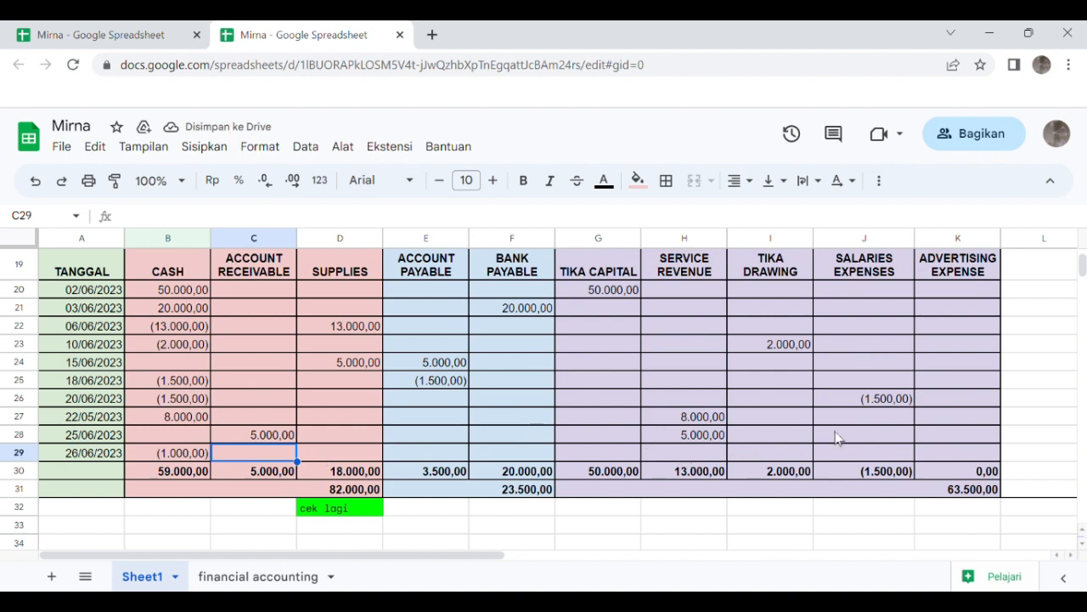
Step: Enter -1000 under Advertising Expense for the 26 June advertising payment, cell K29
left_click(964, 441)
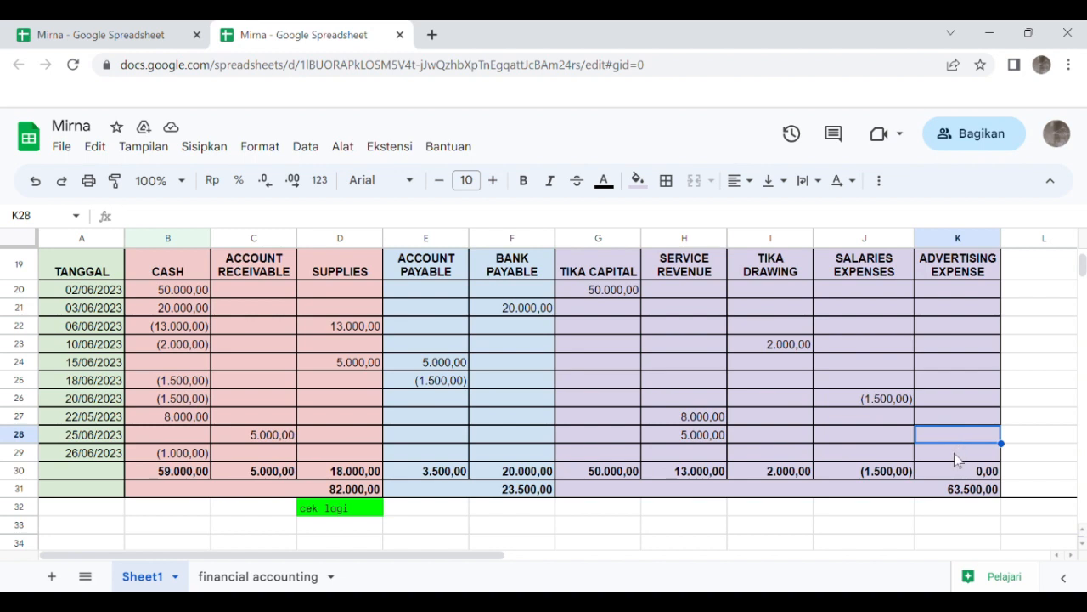
left_click(956, 455)
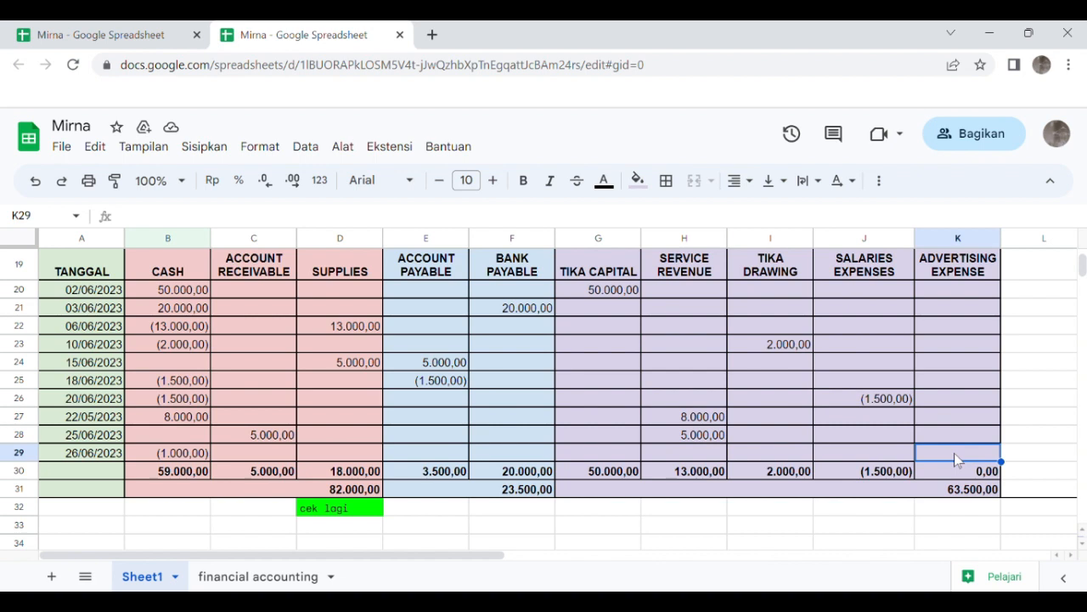
type("-1000")
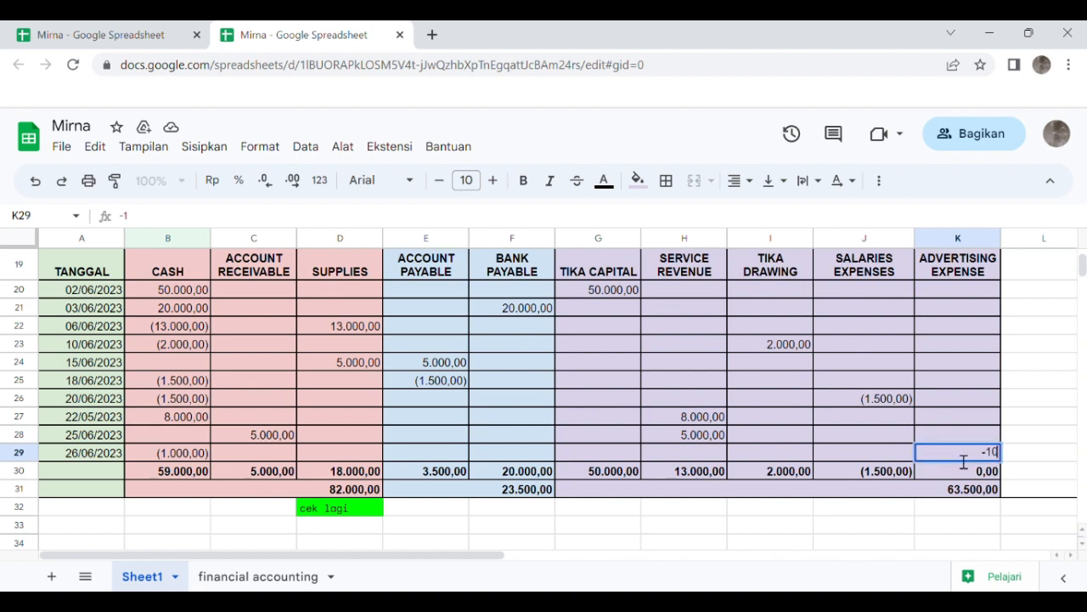
left_click(898, 497)
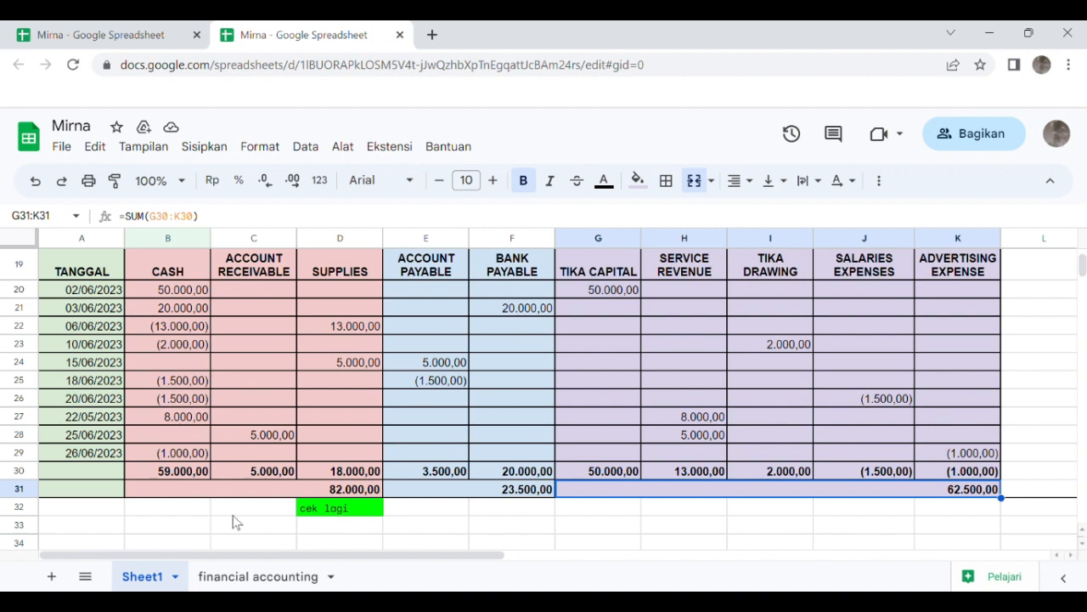
Step: Inspect the balance-check formula in cell D32 that compares total assets with liabilities plus equity
left_click(360, 515)
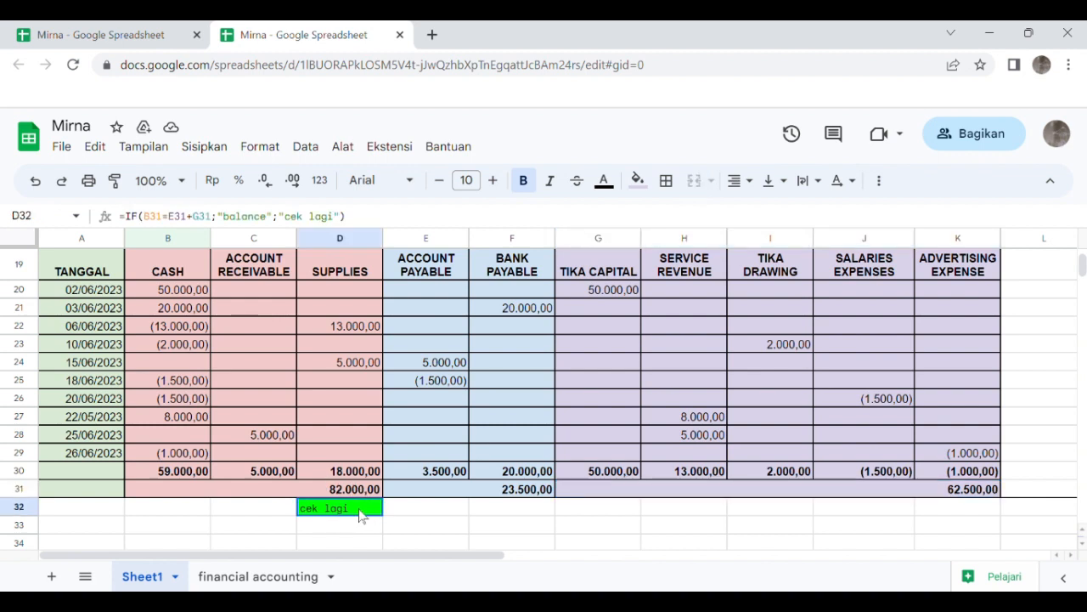
left_click(251, 518)
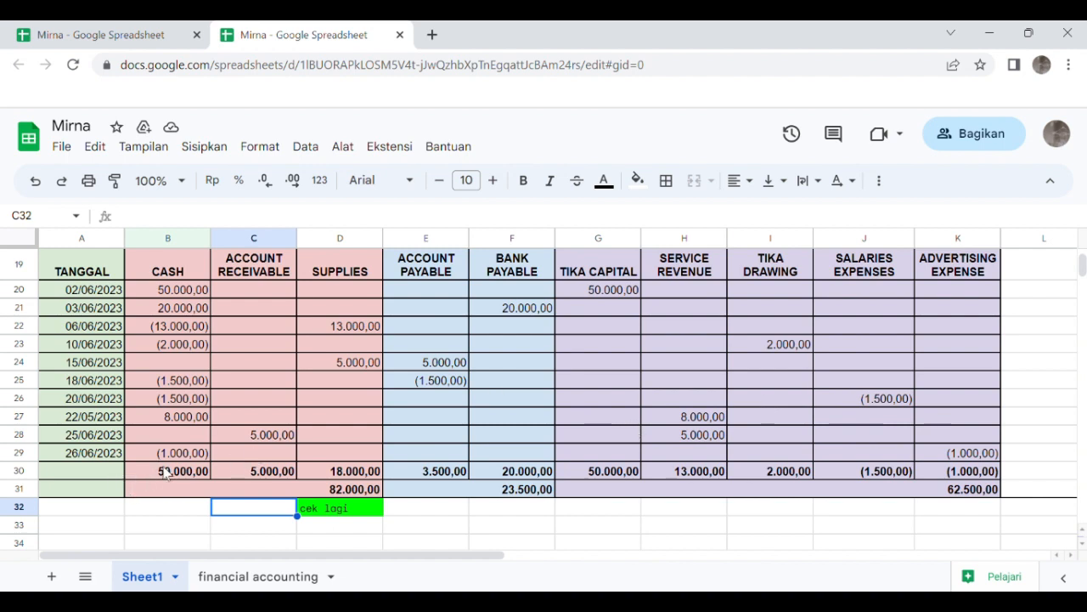
Step: Close the active browser tab and review the dated debit and credit entries in the JURNAL UMUM table
key("ctrl+w")
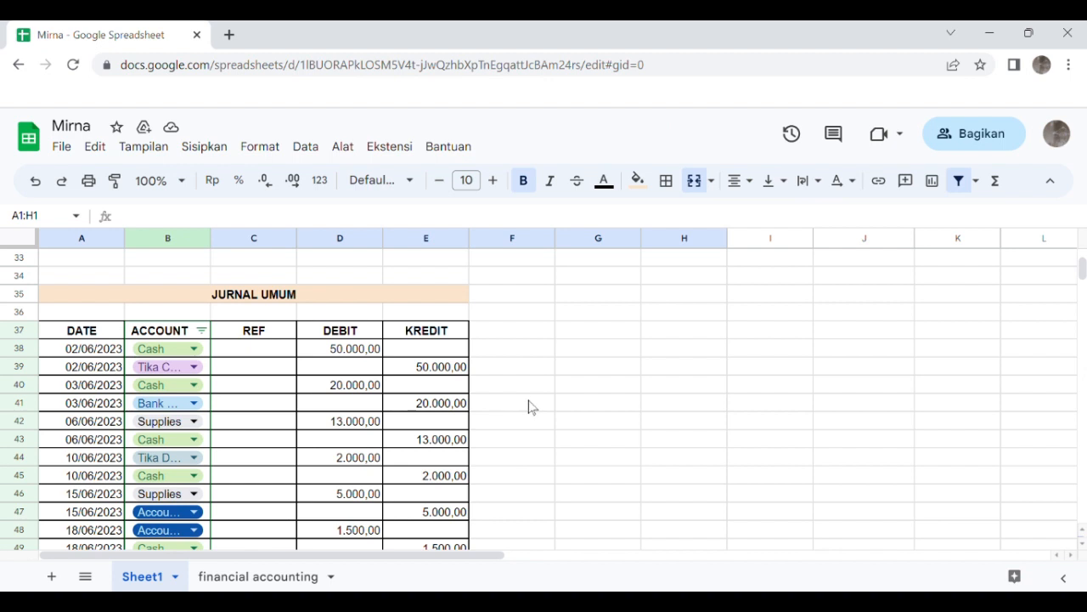
scroll(528, 406, "down", 2)
scroll(528, 406, "up", 1)
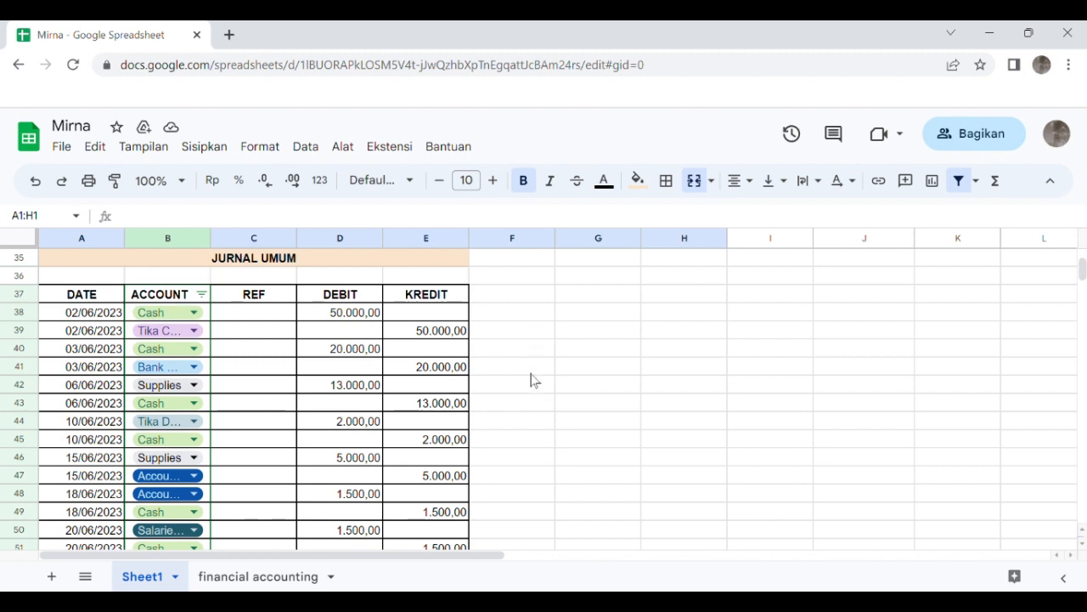
scroll(533, 380, "down", 1)
scroll(534, 380, "down", 4)
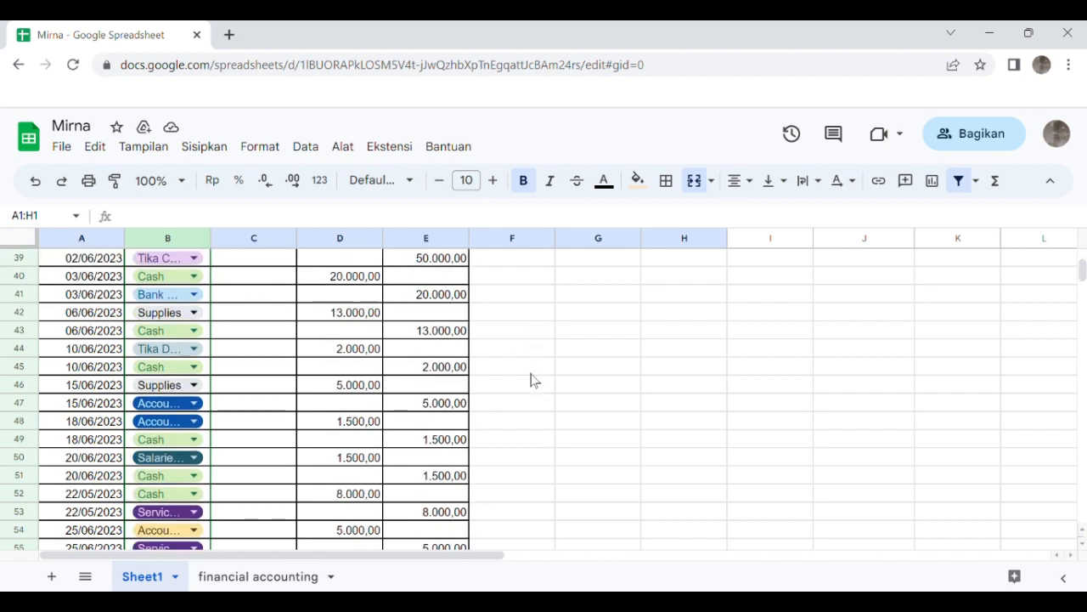
scroll(534, 379, "up", 5)
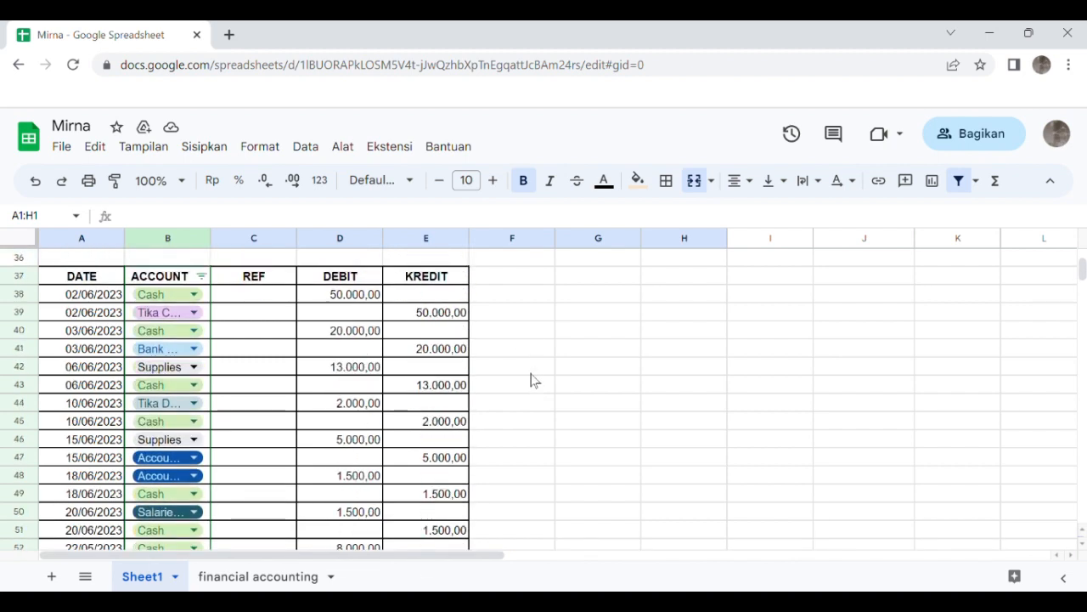
left_click(629, 303)
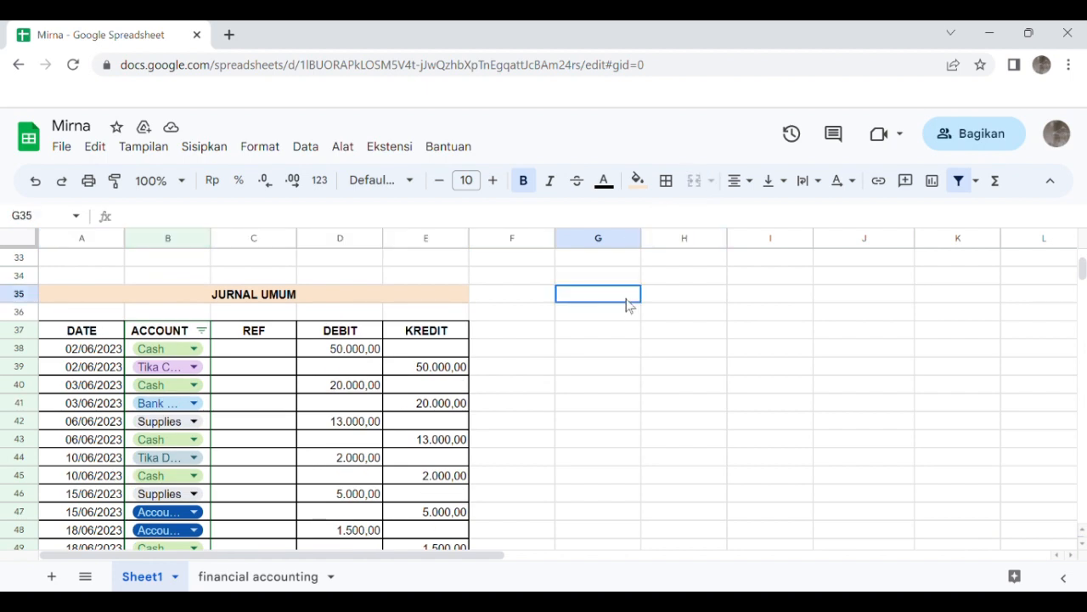
scroll(155, 344, "down", 3)
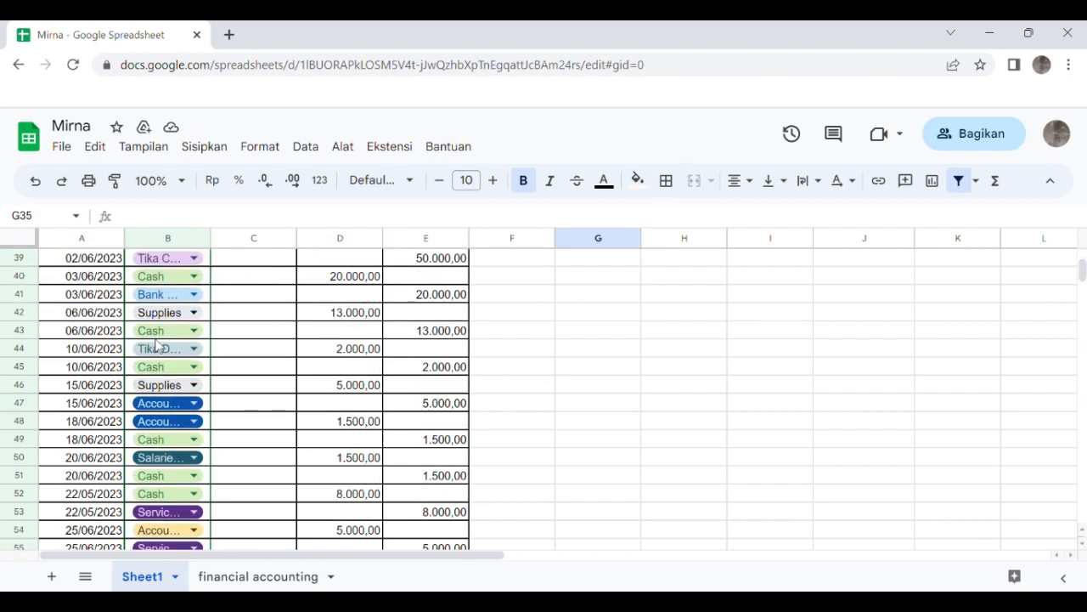
scroll(156, 345, "up", 3)
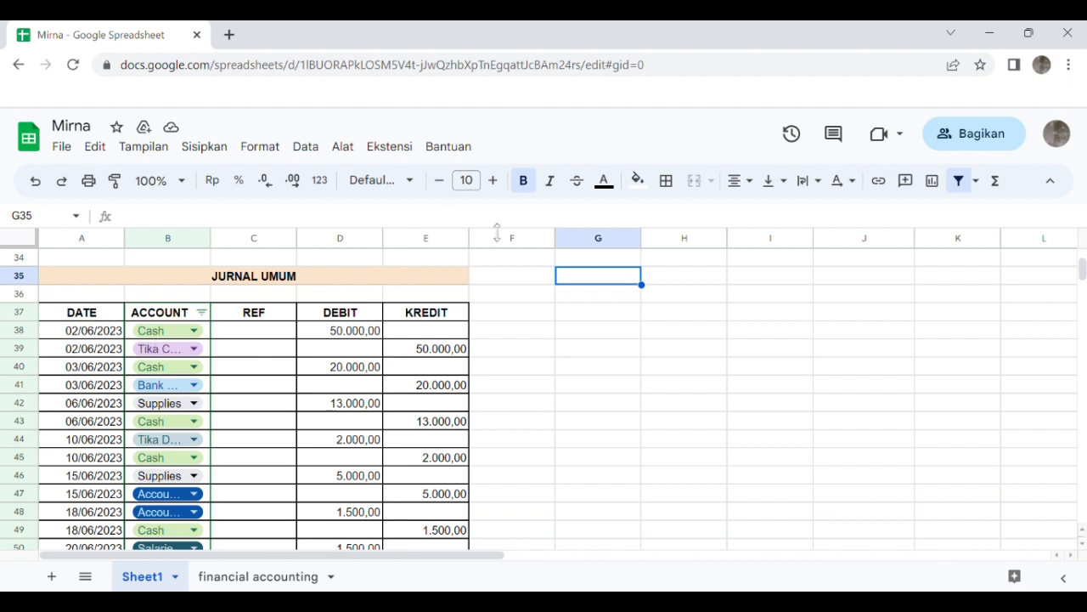
Step: Enter the column headers DATE in cell G35 and ACCOUNT in cell H35, beside the JURNAL UMUM table
left_click_drag(647, 294, 620, 282)
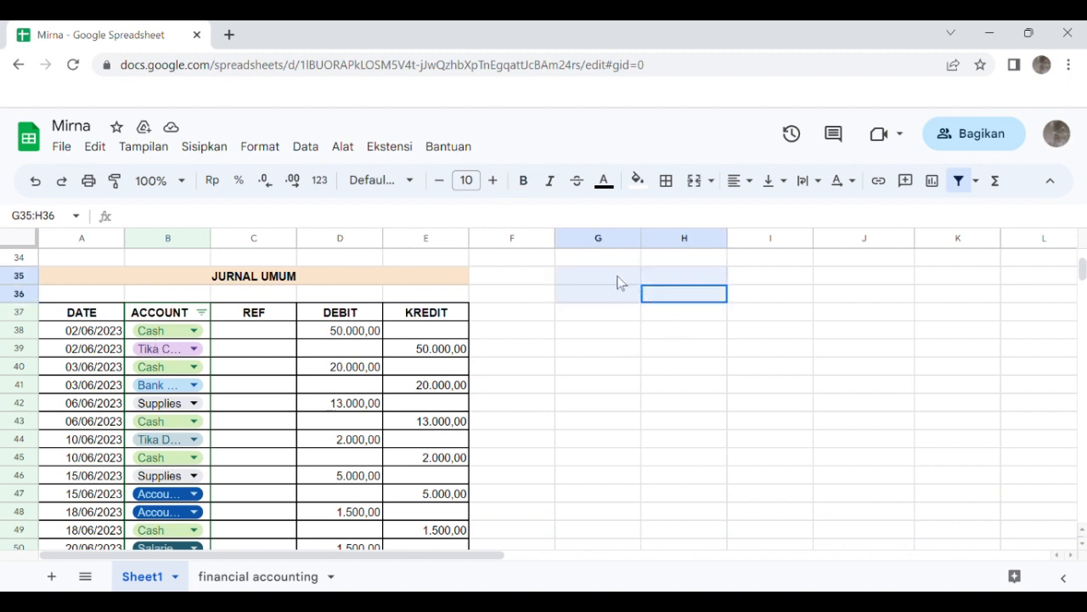
left_click(618, 283)
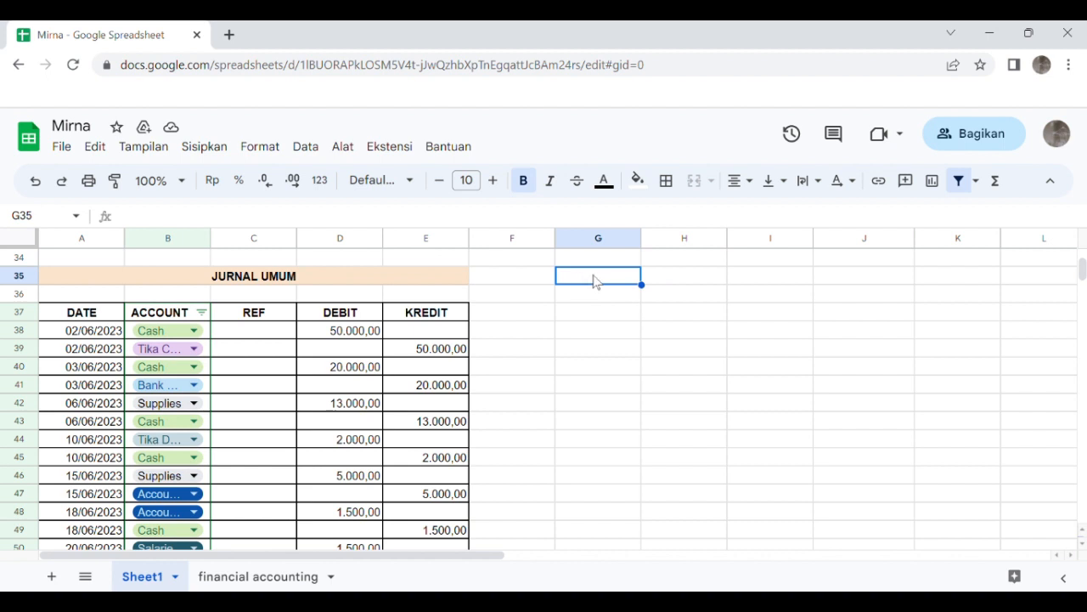
type("da")
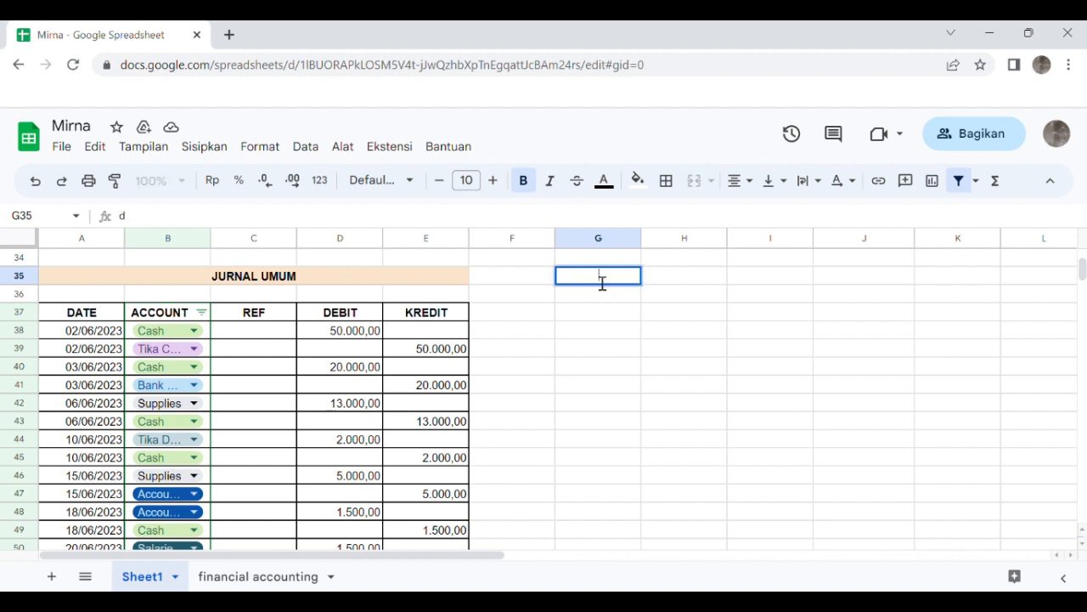
key("BackSpace")
type("TE")
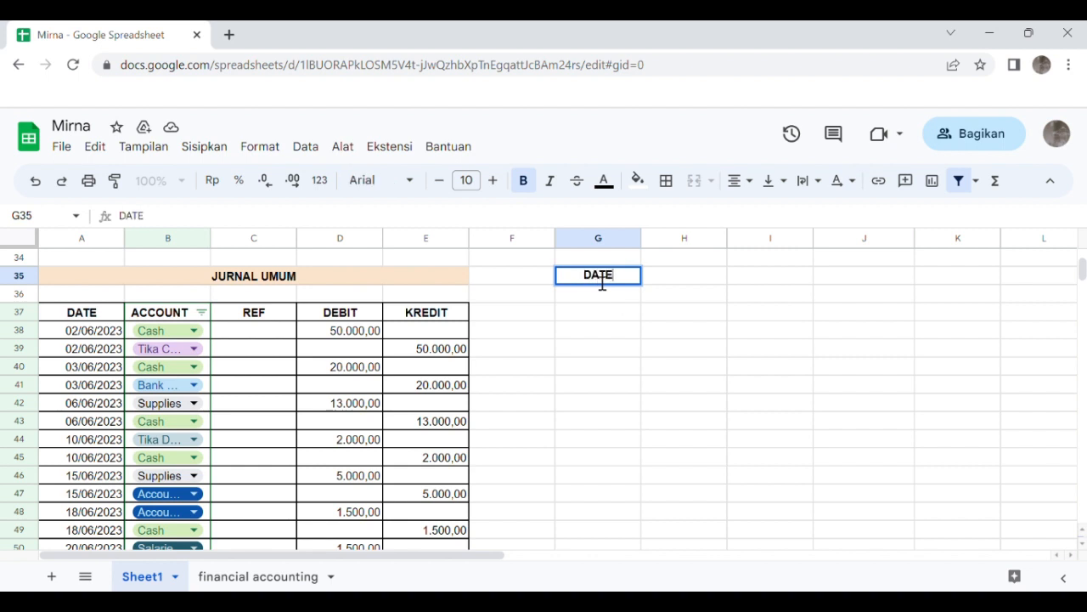
left_click(674, 283)
type("A")
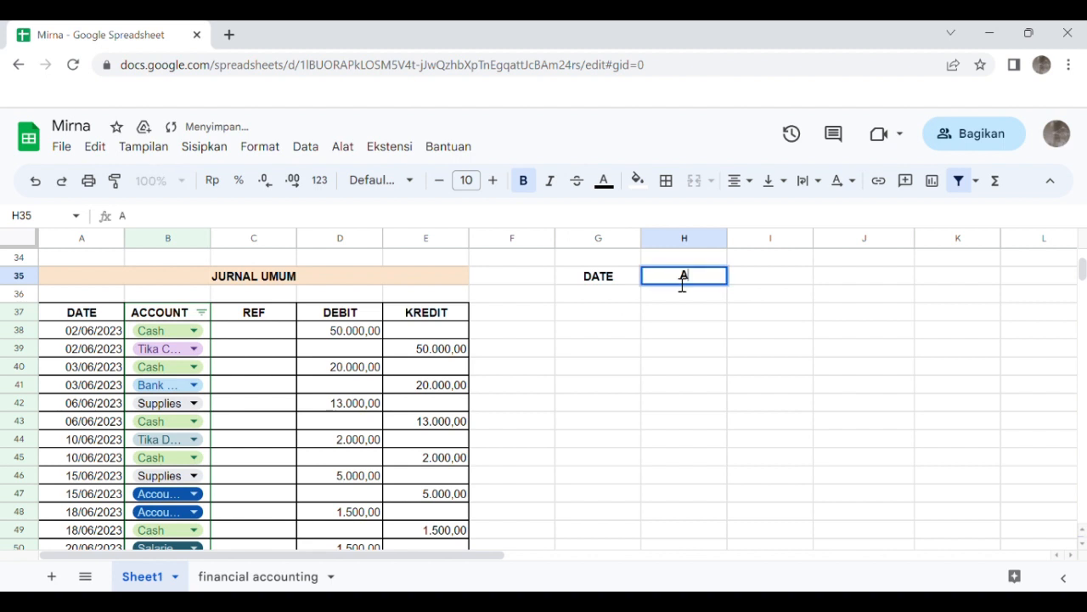
type("CCOU")
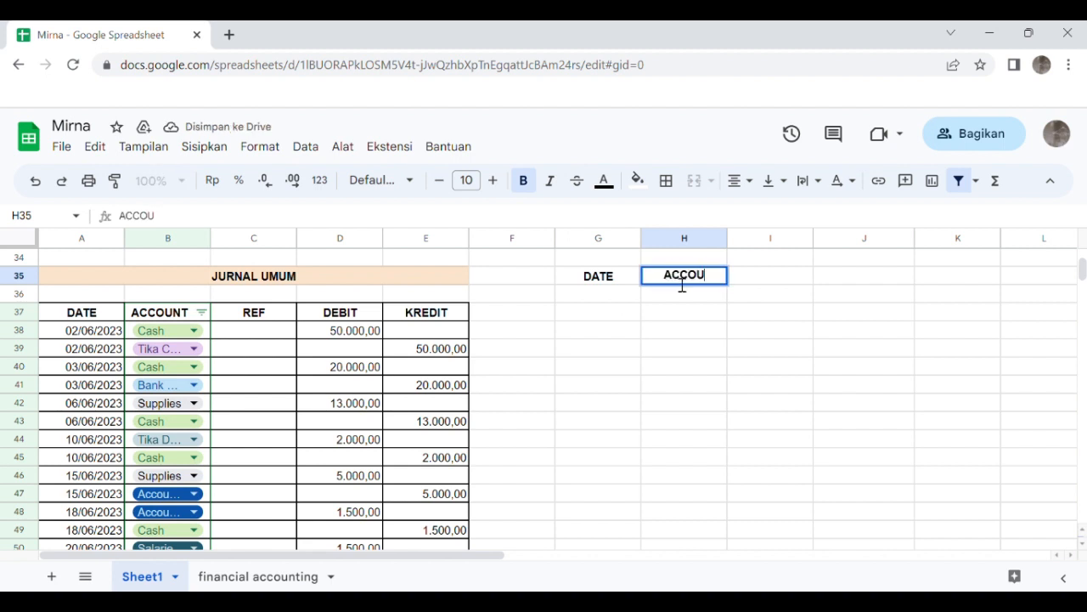
type("NT")
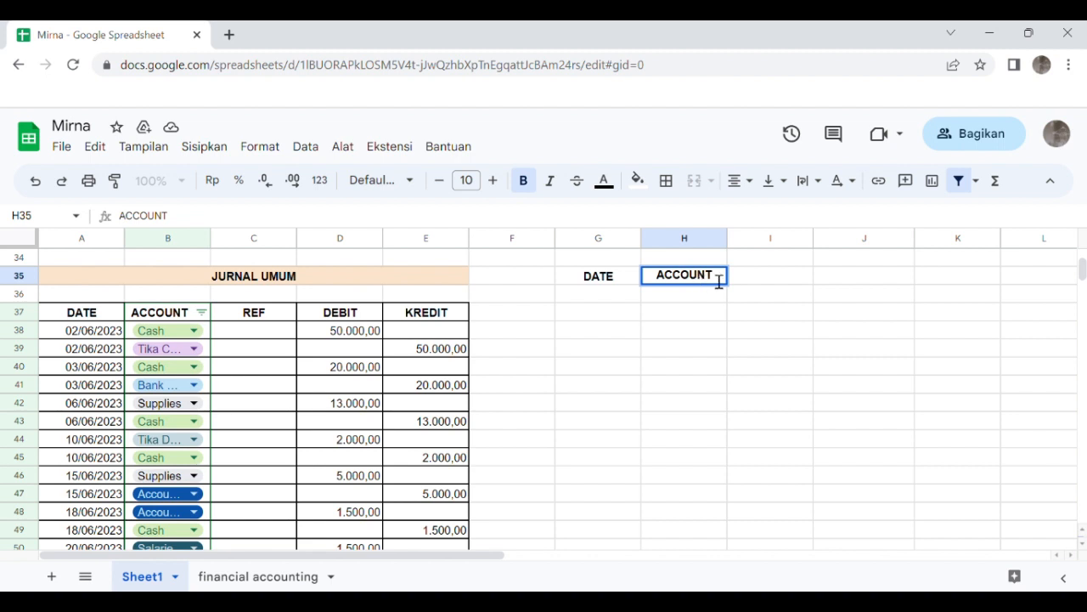
left_click(770, 284)
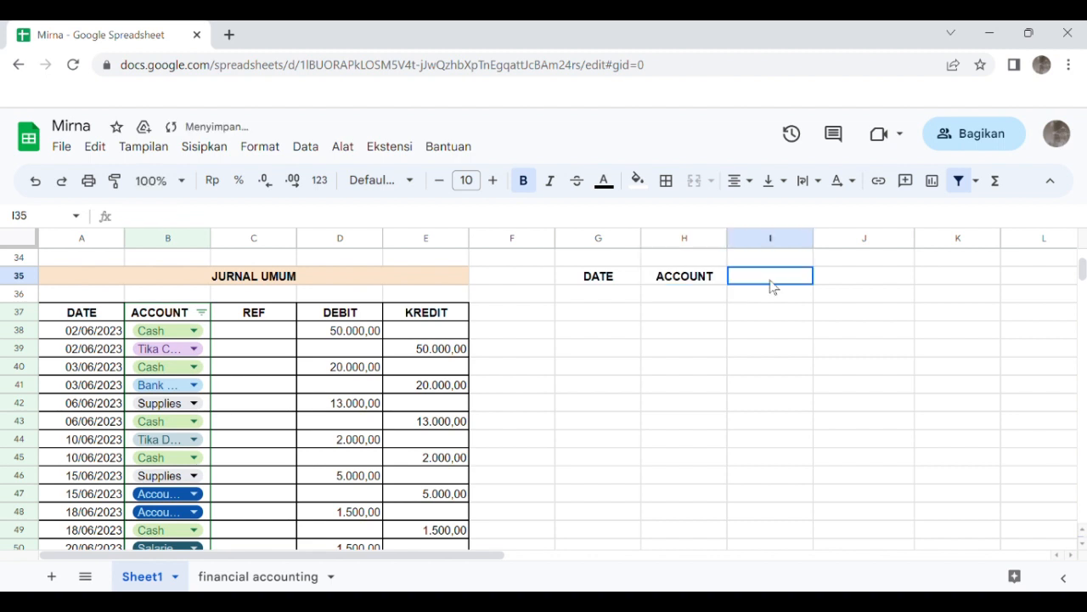
type("R")
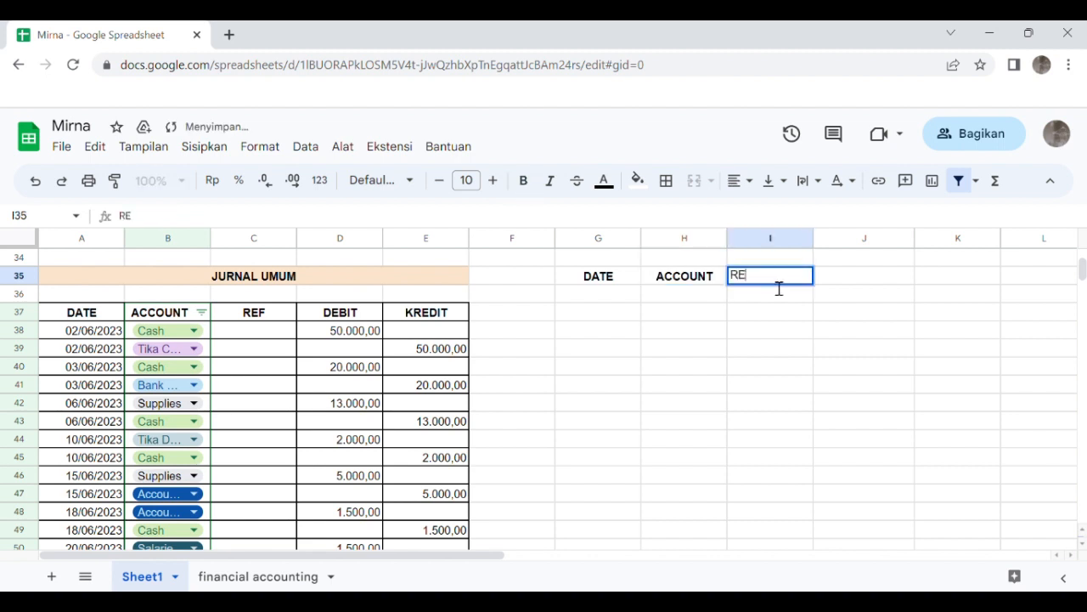
key("BackSpace")
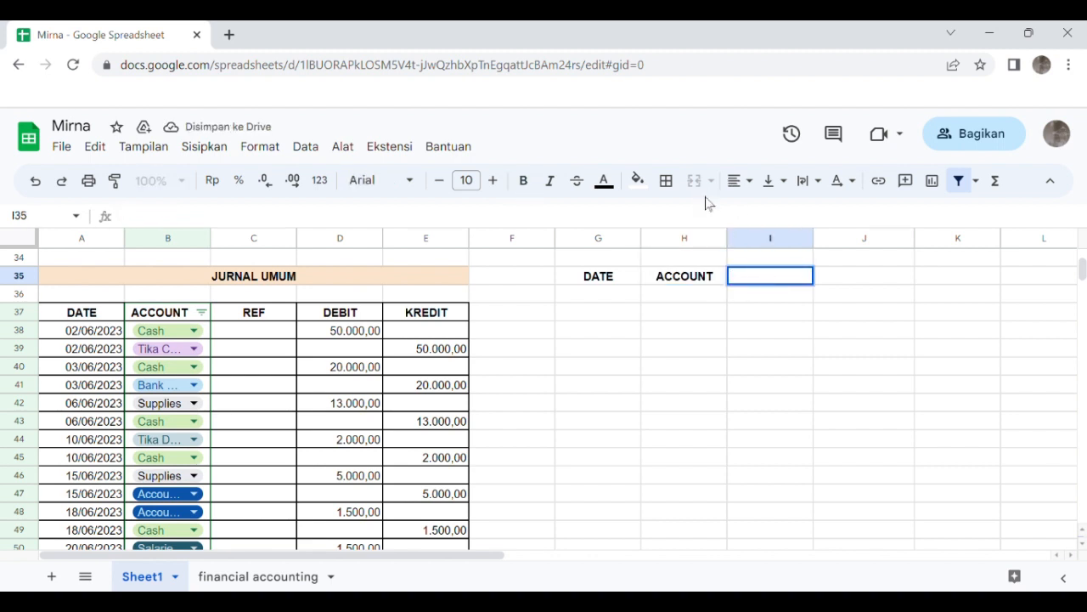
left_click(604, 181)
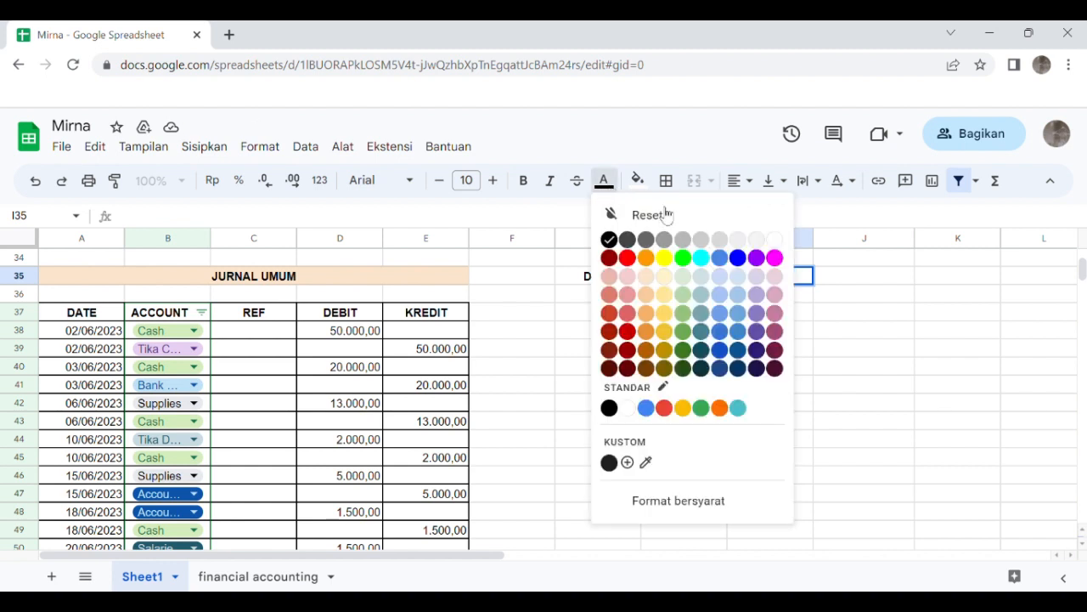
left_click(854, 320)
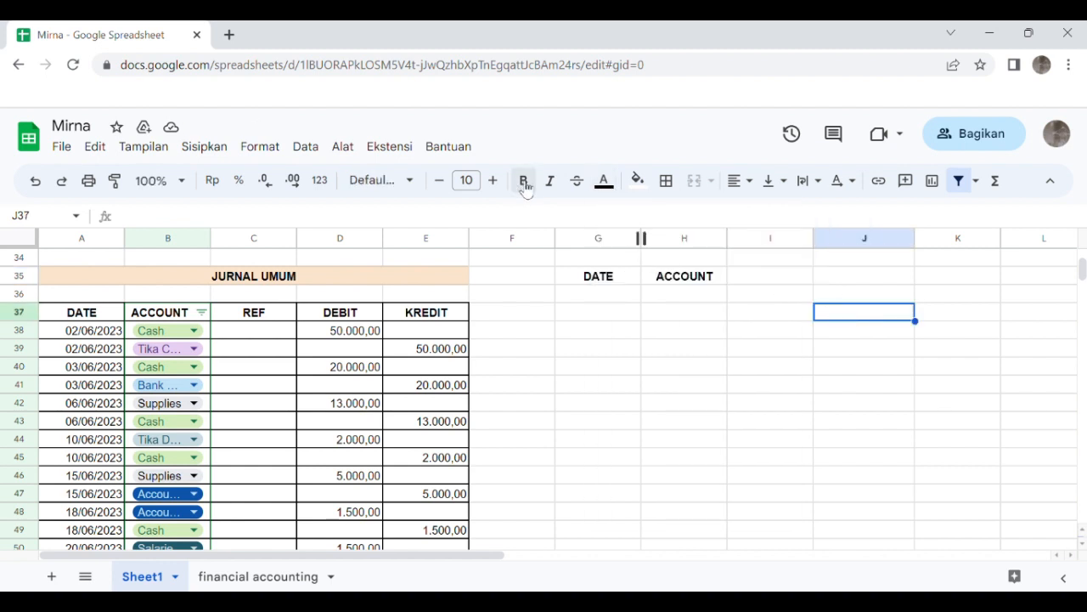
left_click(524, 183)
Step: Enter the column headers REF in cell I35, DEBIT in cell J35 and KREDIT in cell K35
left_click(766, 278)
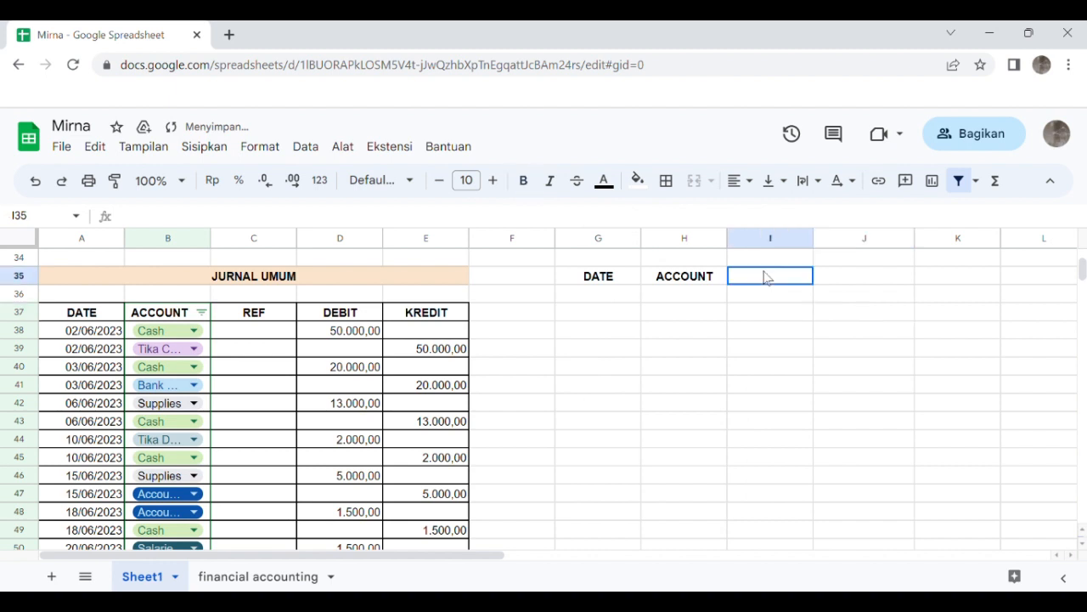
type("REF")
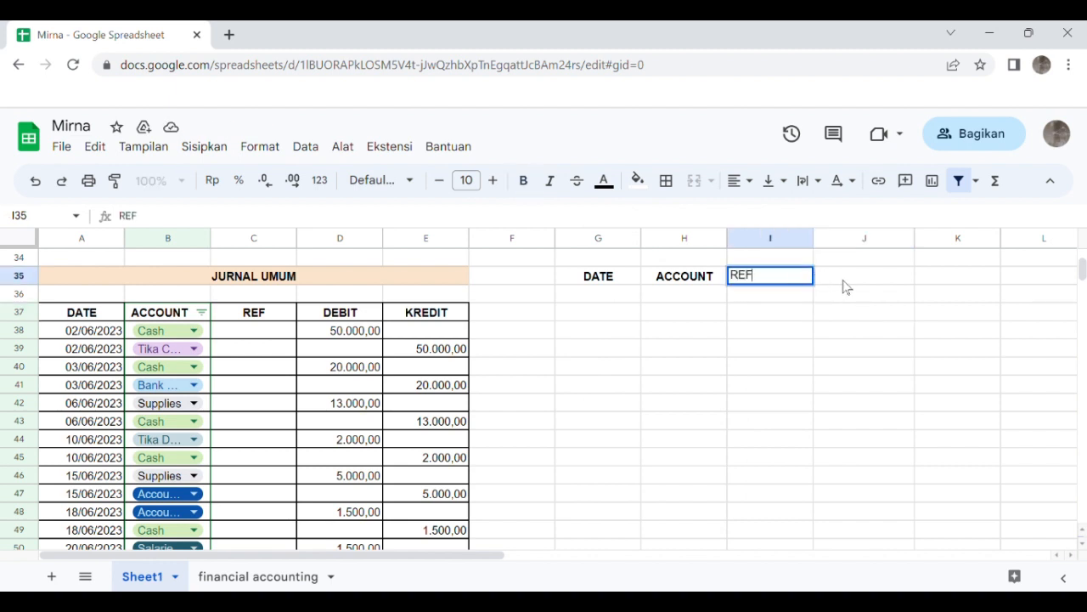
left_click(846, 285)
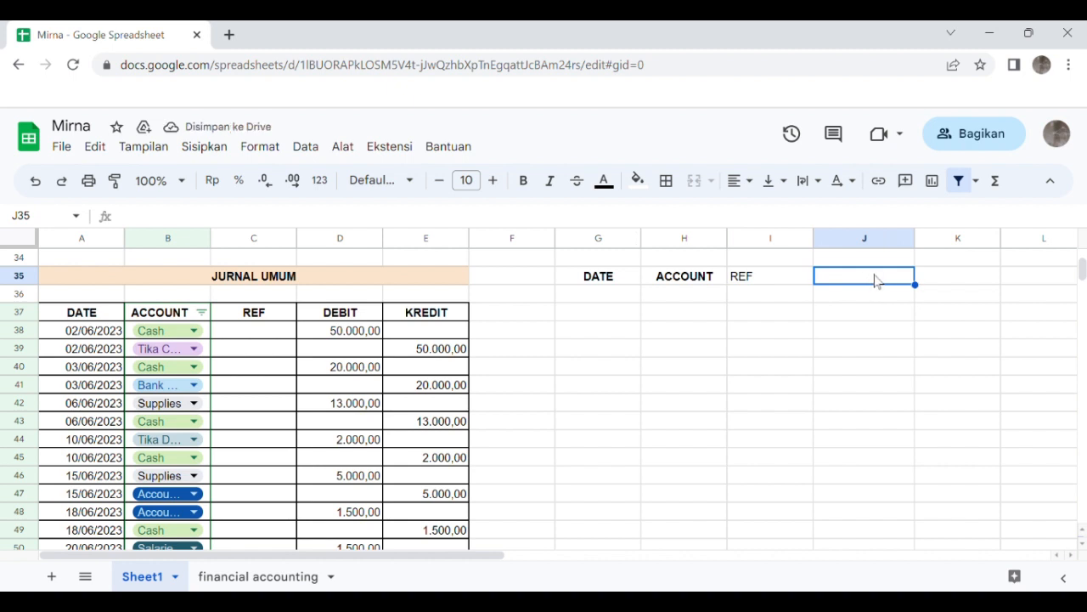
type("DEBIT")
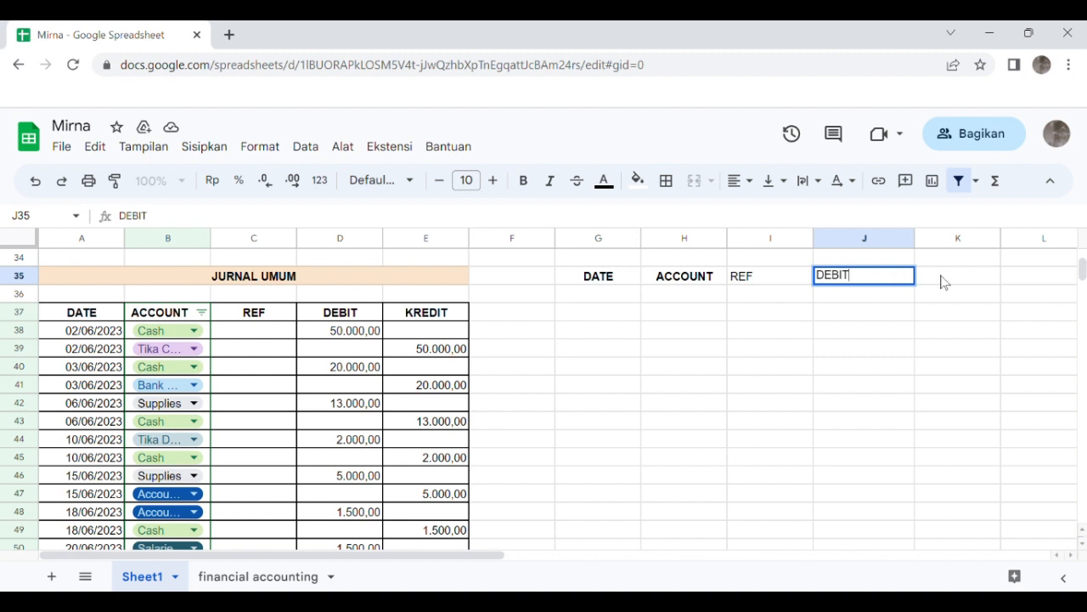
left_click(943, 282)
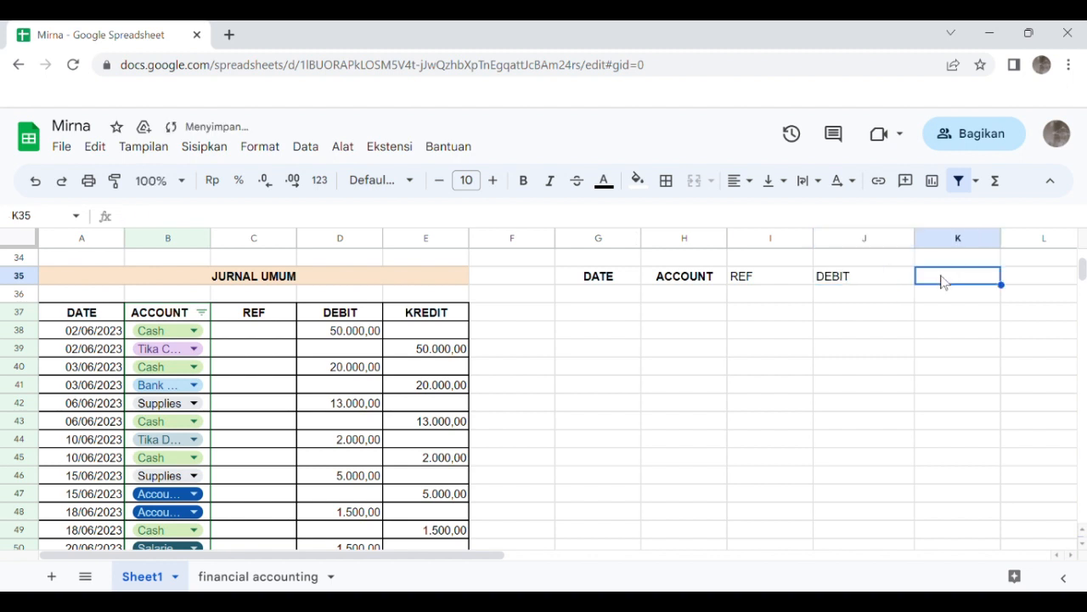
type("KRED")
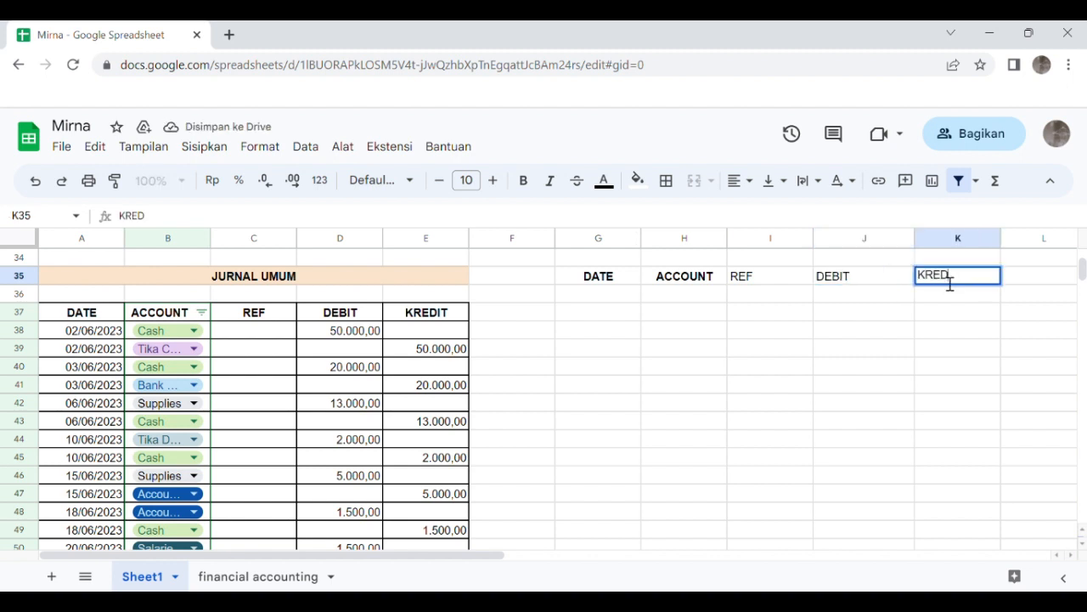
Step: Complete the KREDIT heading in K35 and make the REF, DEBIT and KREDIT headings in I35:K35 bold
type("IT")
mouse_move(929, 311)
left_mouse_down()
mouse_move(801, 263)
mouse_move(790, 274)
mouse_move(888, 265)
mouse_move(956, 281)
left_mouse_up()
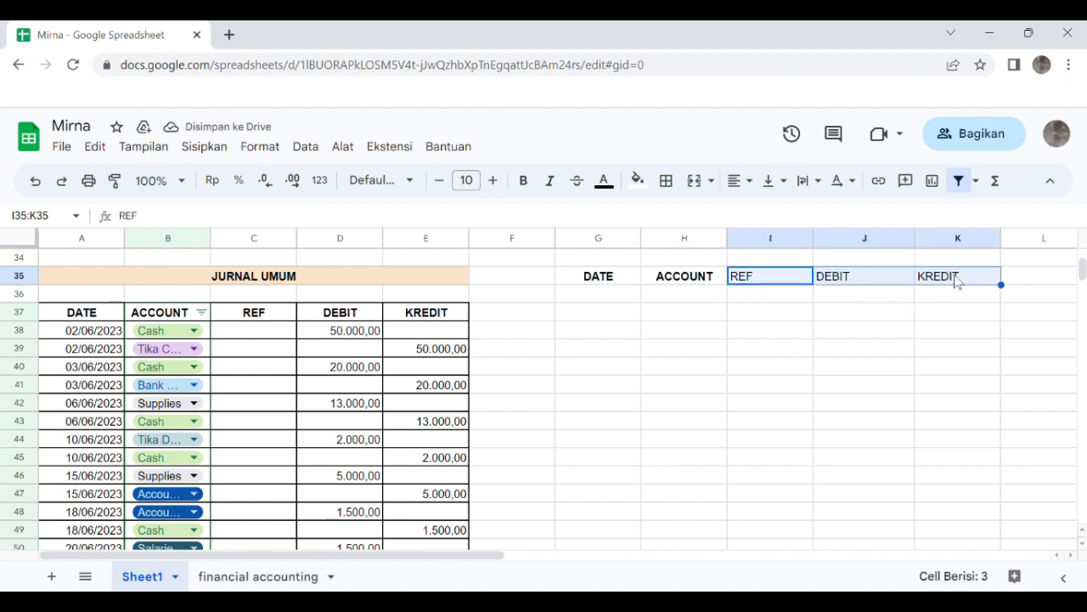
left_click(536, 185)
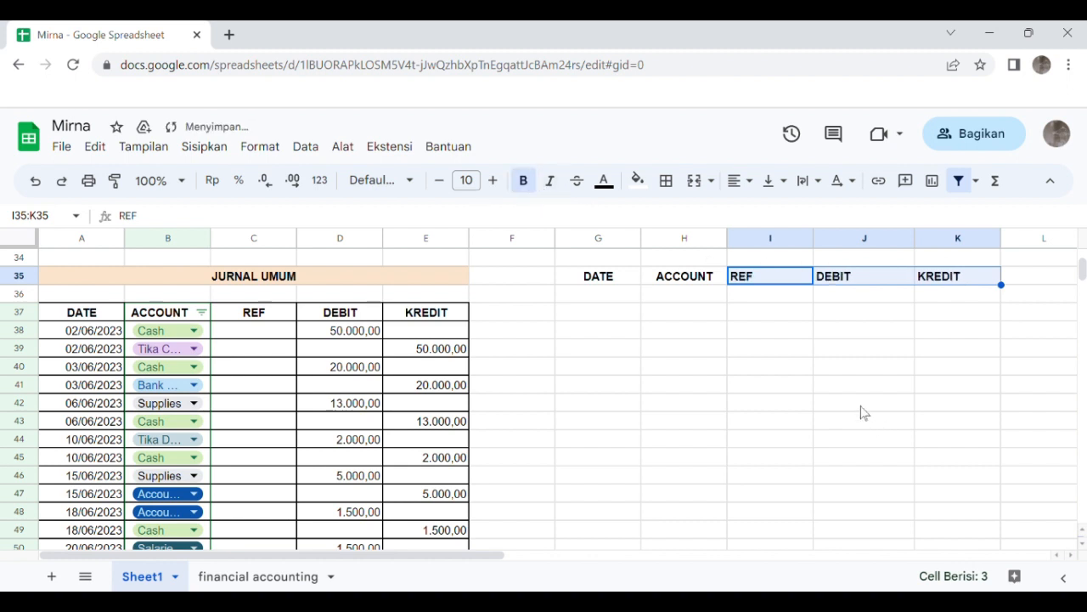
left_click(801, 352)
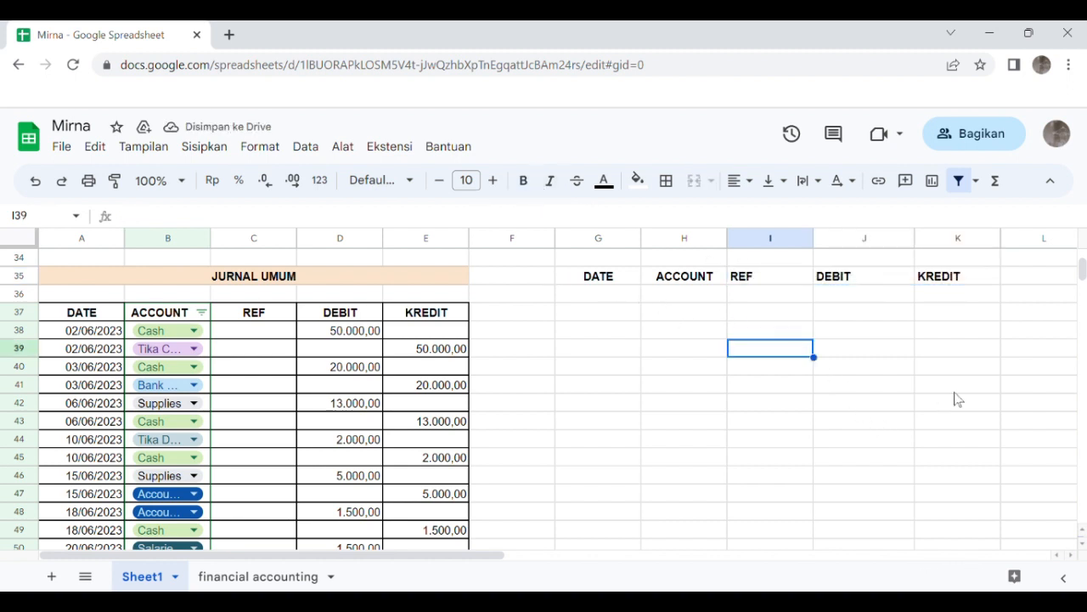
Step: Add a data validation rule to H36:H55 under the ACCOUNT heading, with the criterion Dropdown (dari rentang)
left_click(703, 287)
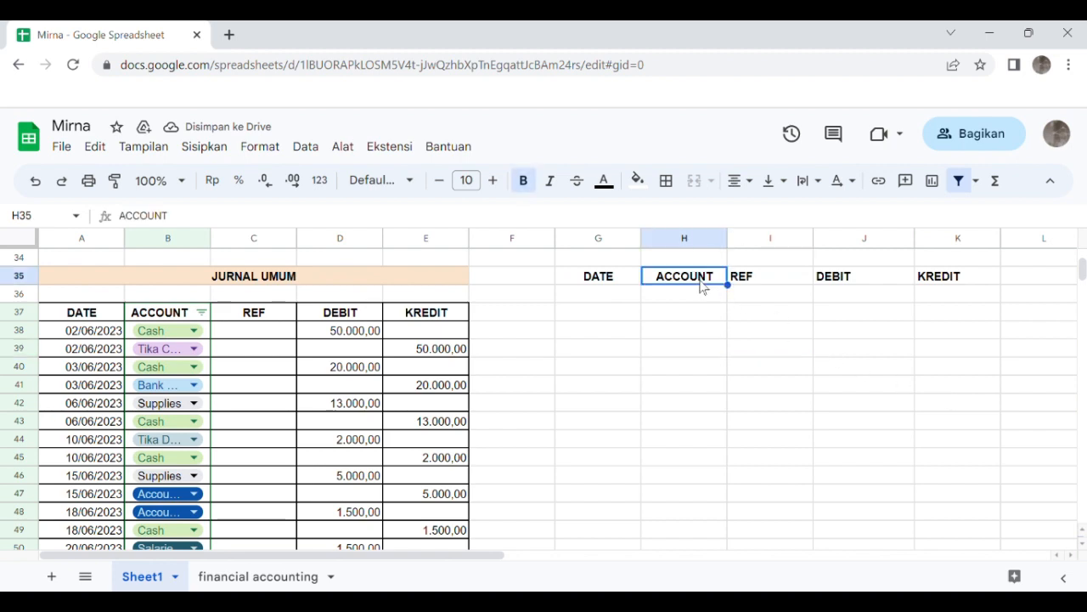
scroll(694, 299, "up", 3)
scroll(694, 300, "down", 3)
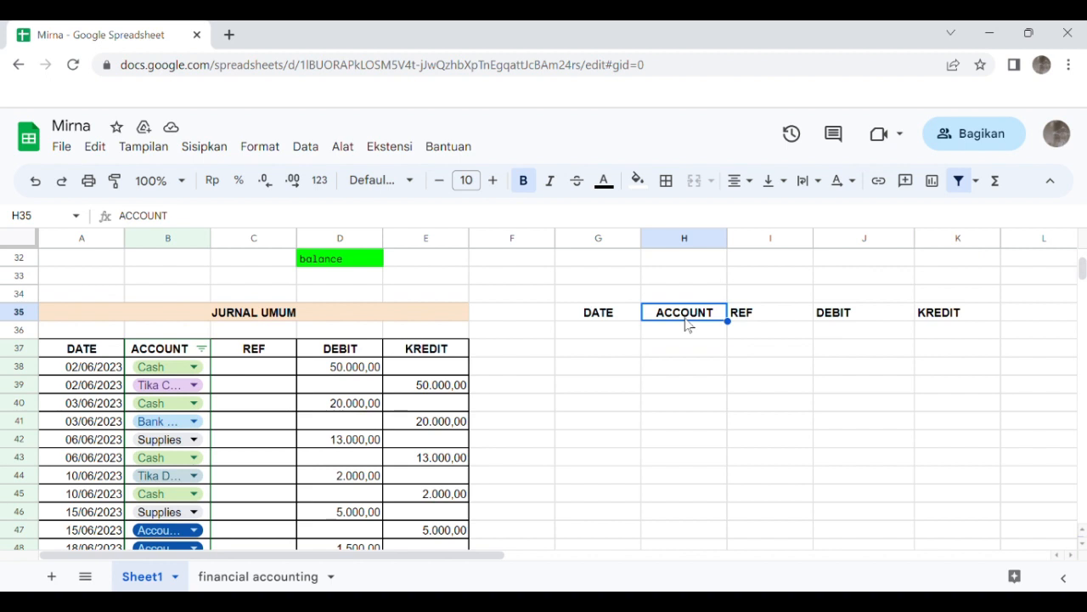
left_click_drag(688, 333, 716, 406)
left_click_drag(723, 443, 714, 529)
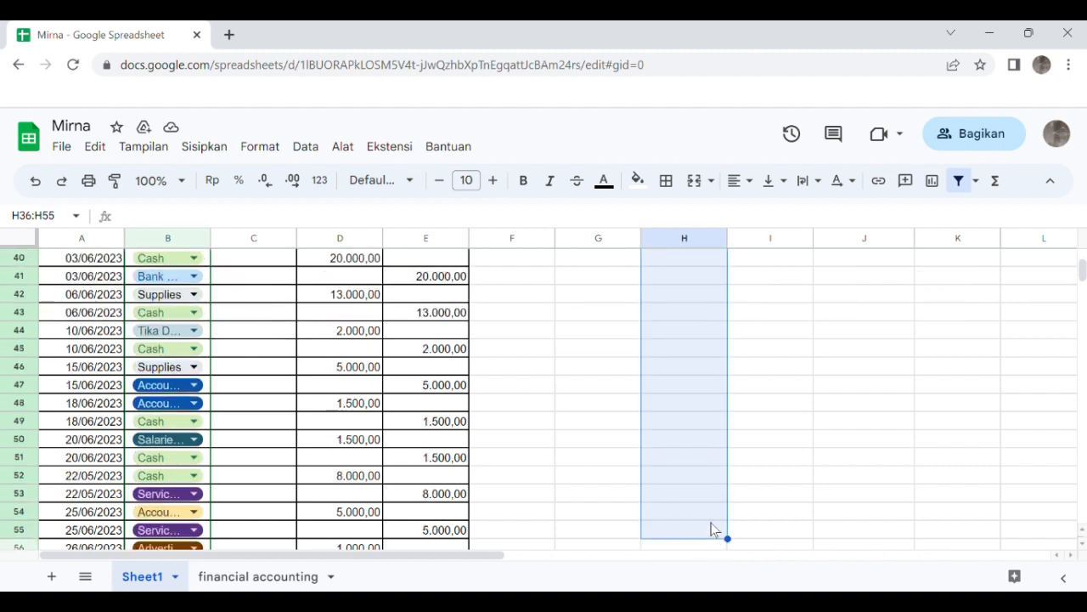
left_click(307, 148)
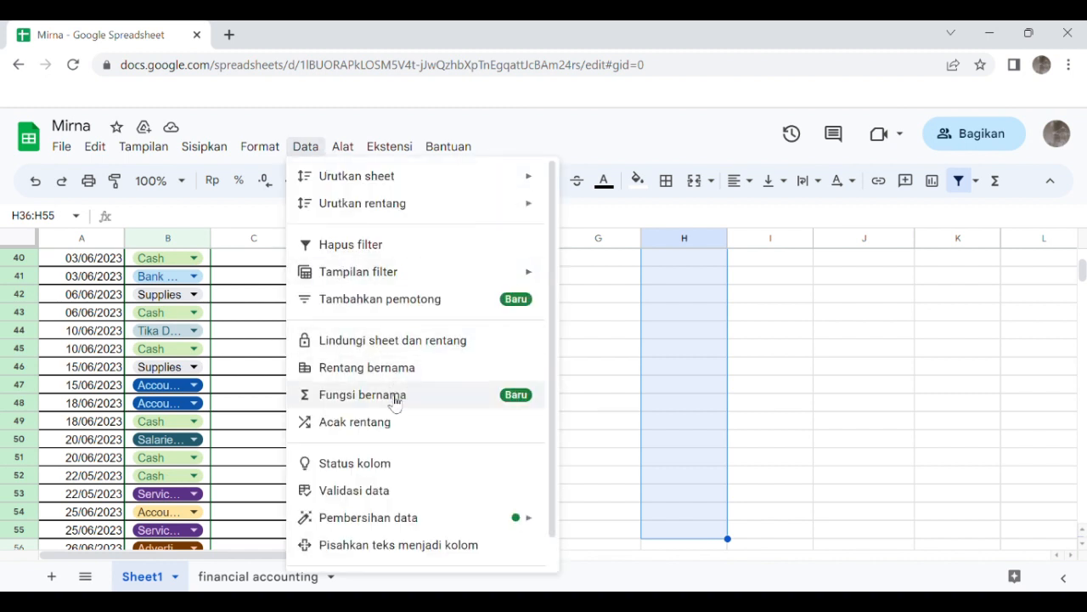
left_click(364, 490)
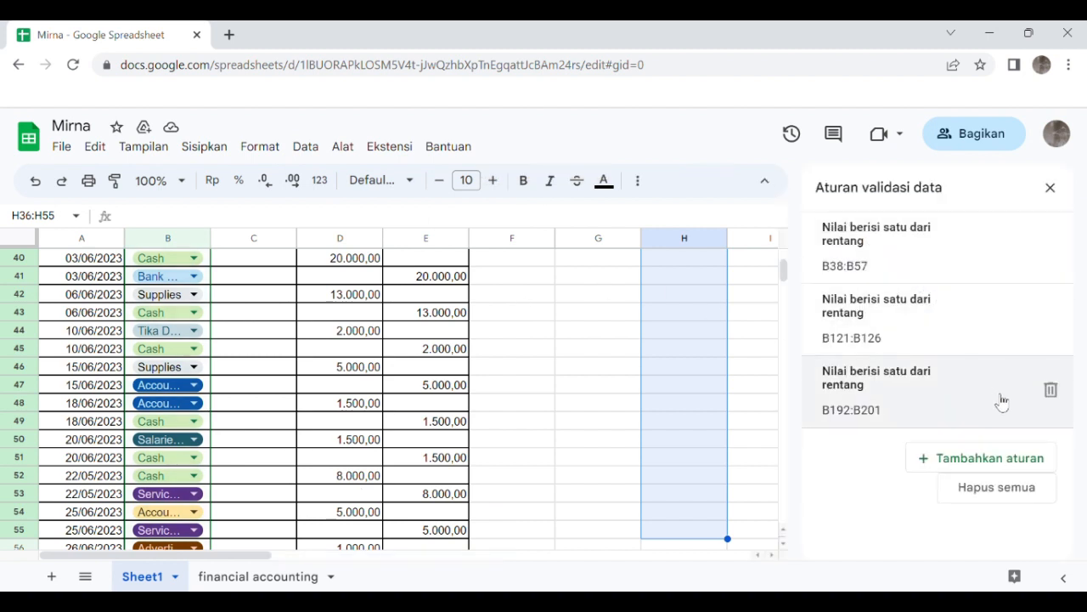
left_click(1008, 464)
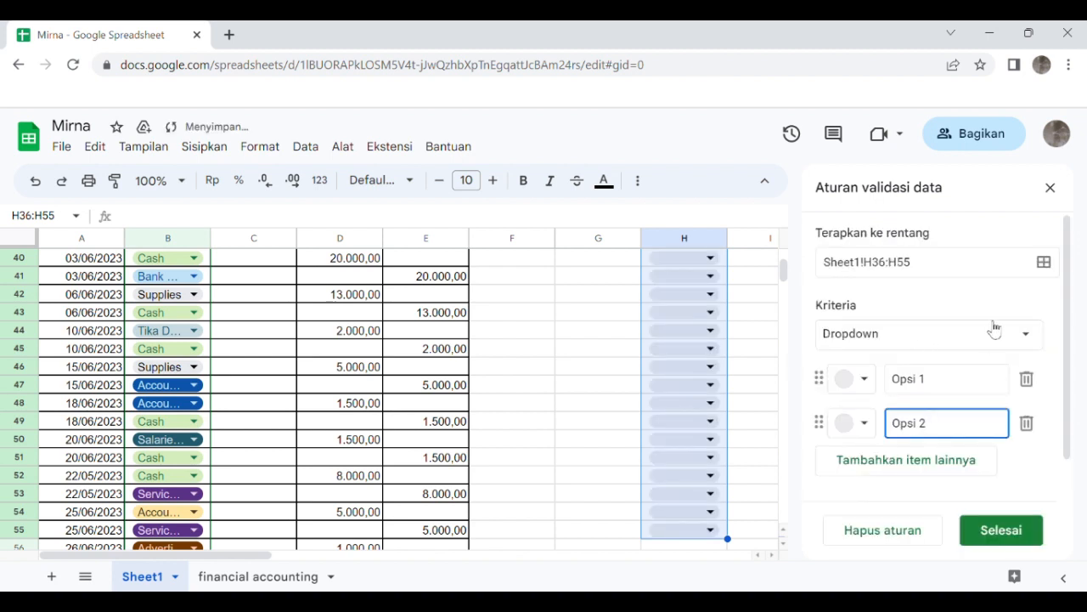
left_click(1025, 334)
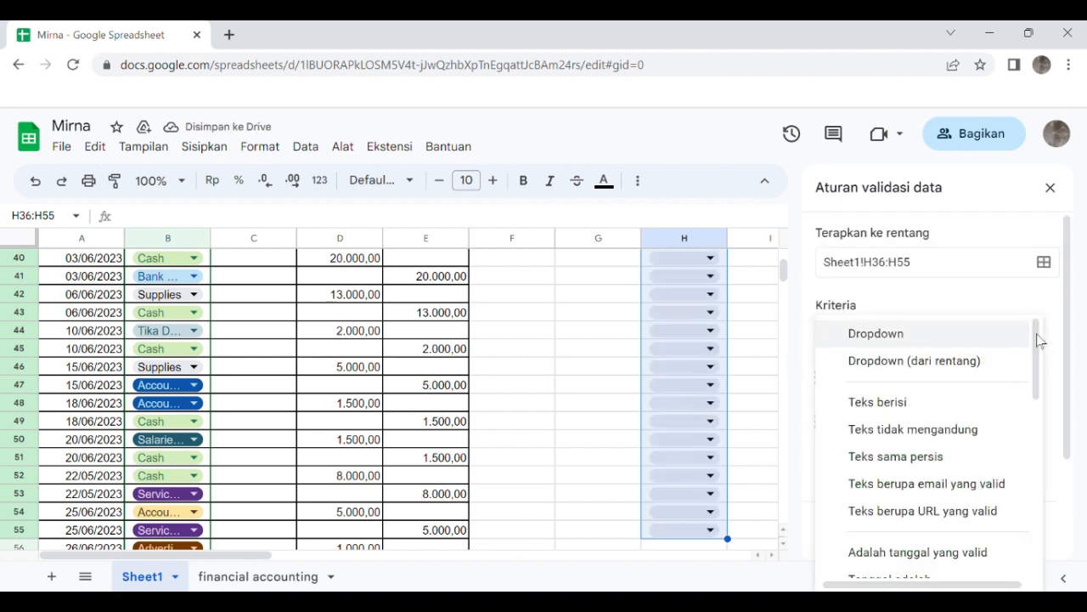
left_click(926, 364)
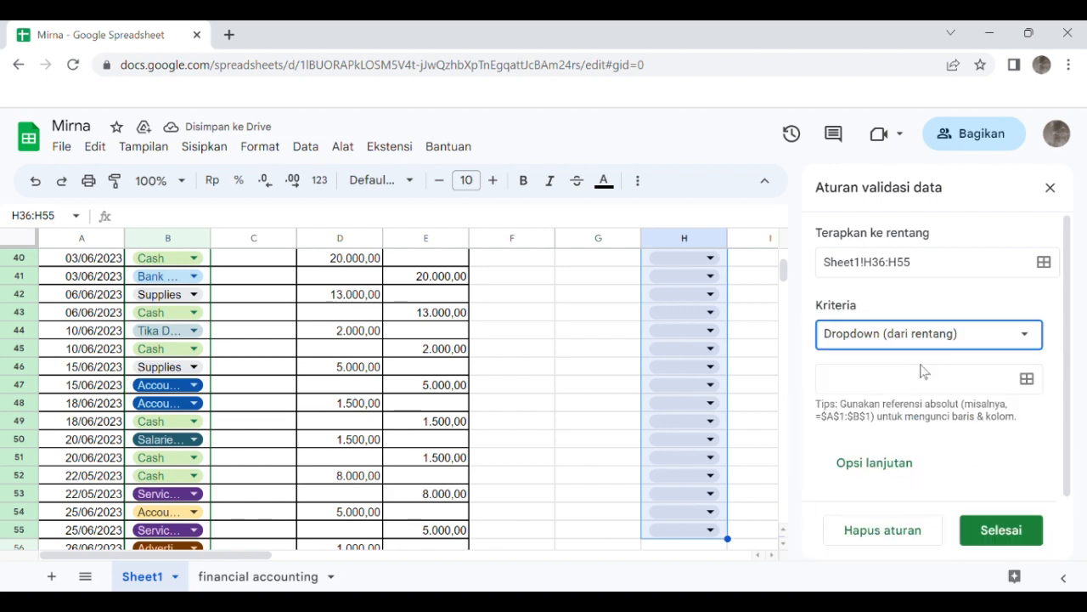
Step: Set the account names in Sheet1!J4:J13 as the source range for the dropdown rule
left_click(1028, 380)
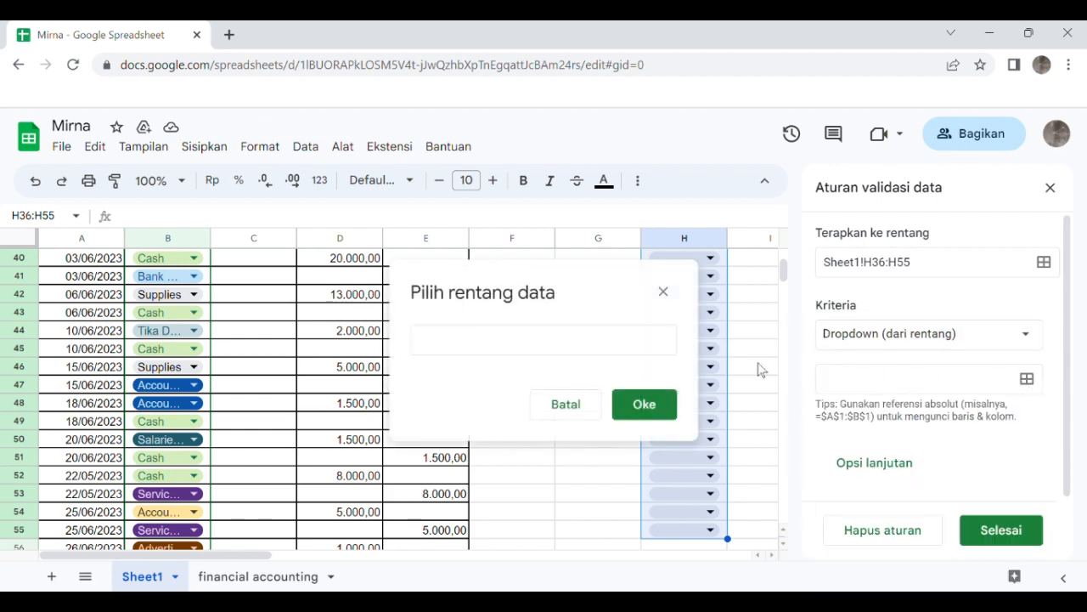
scroll(735, 368, "up", 8)
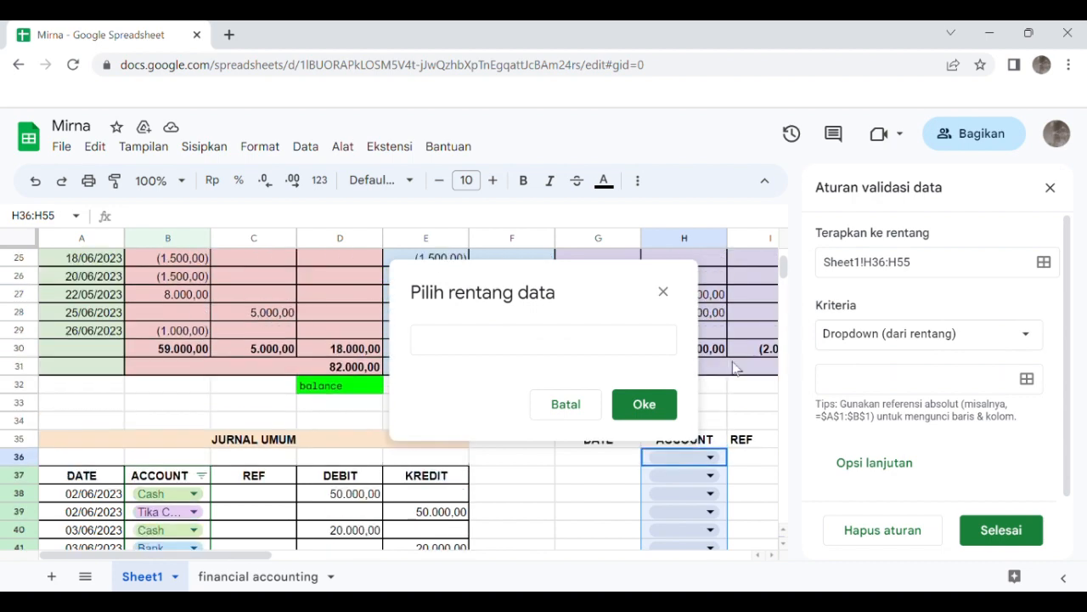
scroll(736, 367, "up", 3)
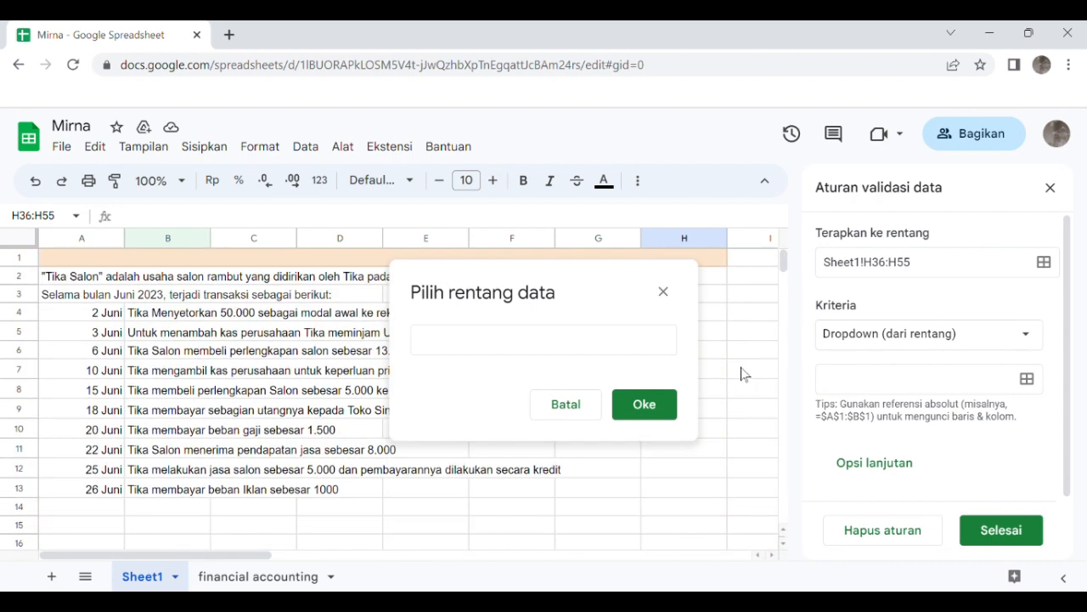
scroll(746, 372, "right", 5)
scroll(743, 373, "right", 3)
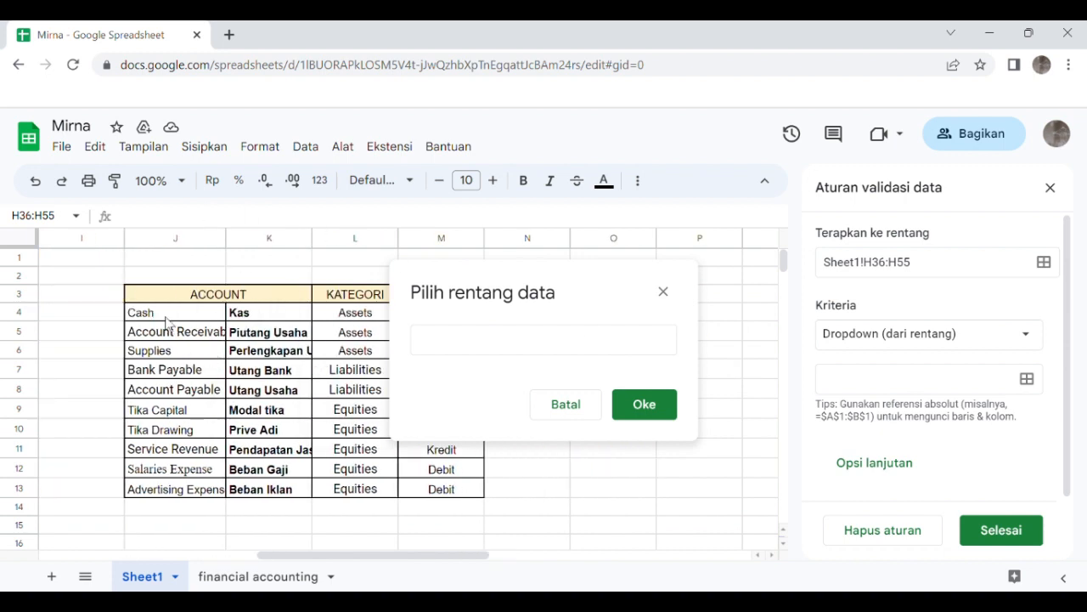
left_click(167, 320)
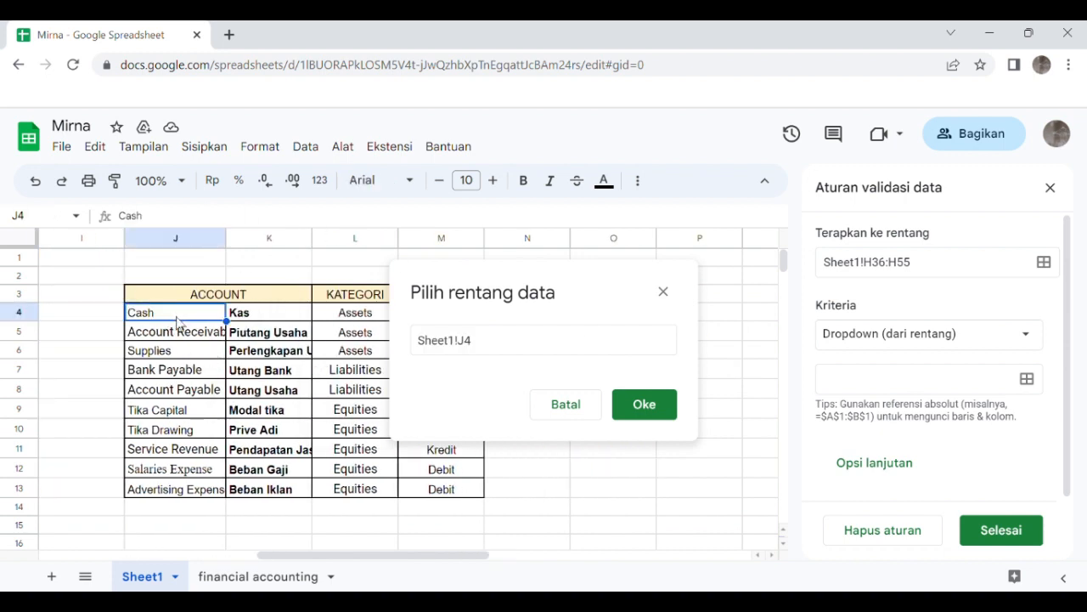
left_click_drag(178, 323, 202, 497)
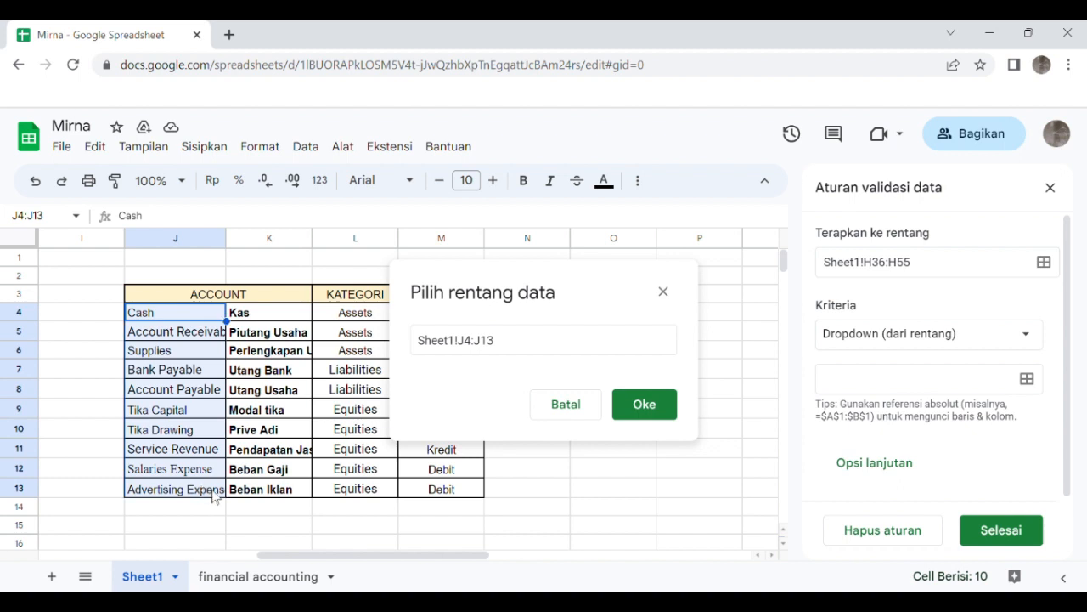
left_click(659, 408)
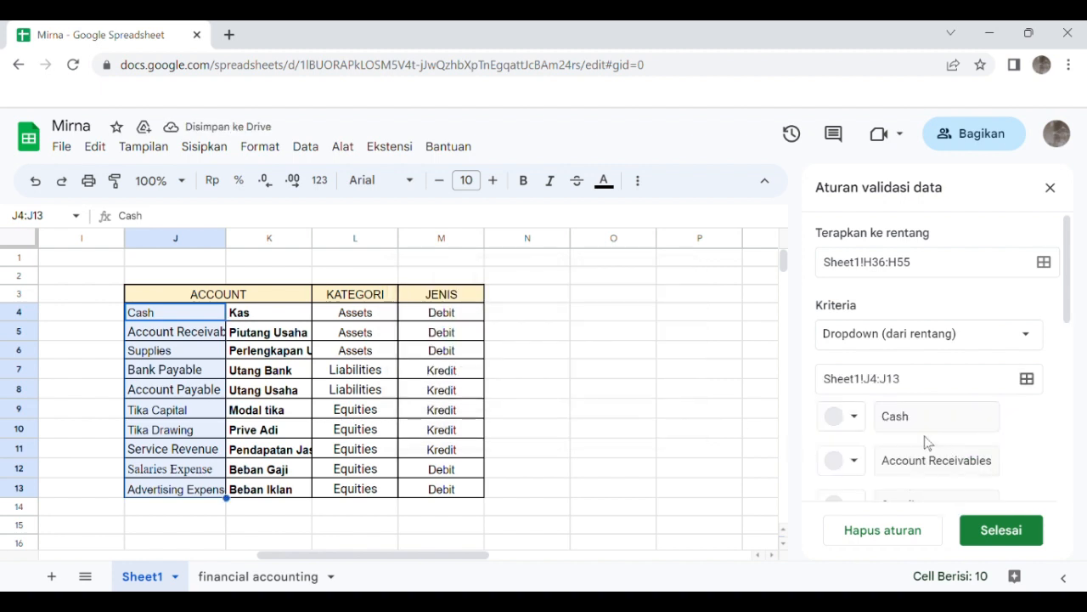
Step: Review the account options and their colour settings in the validation rule, and save the rule
scroll(928, 442, "down", 2)
scroll(926, 441, "down", 2)
scroll(924, 443, "up", 3)
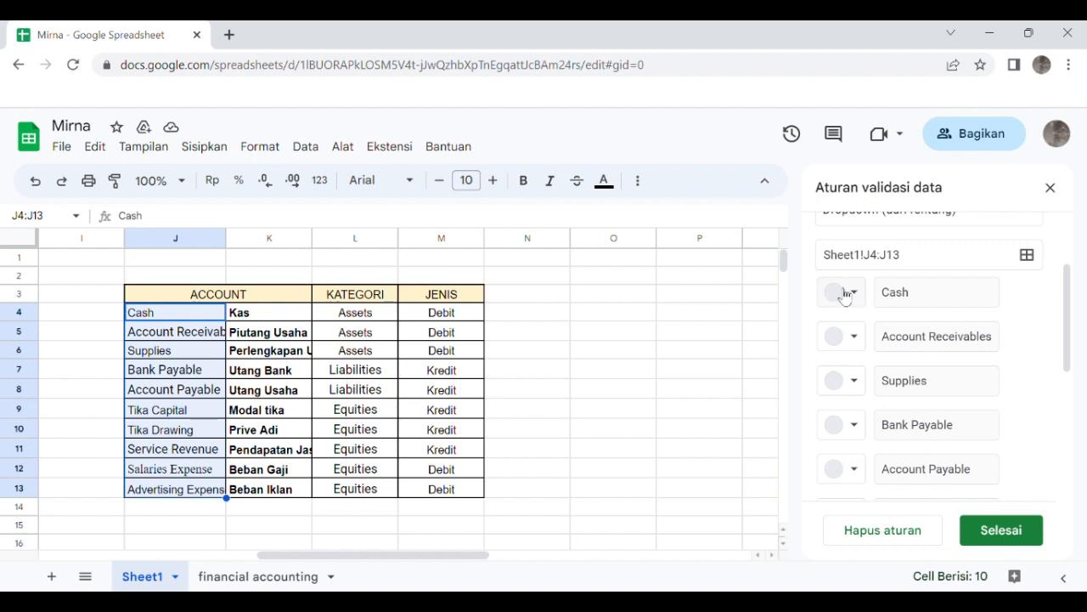
scroll(854, 371, "down", 4)
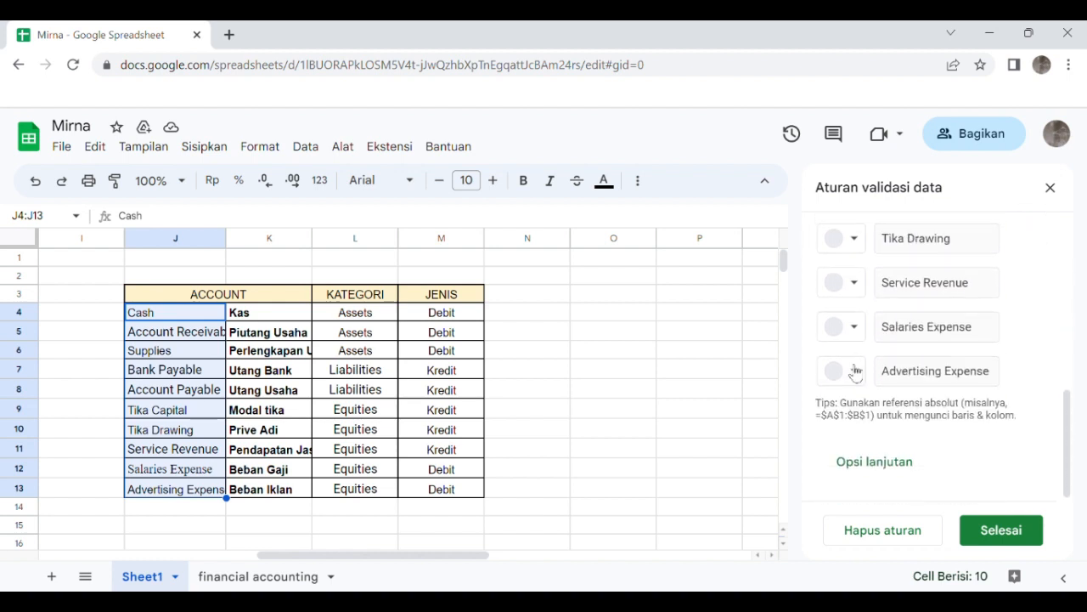
left_click(1003, 531)
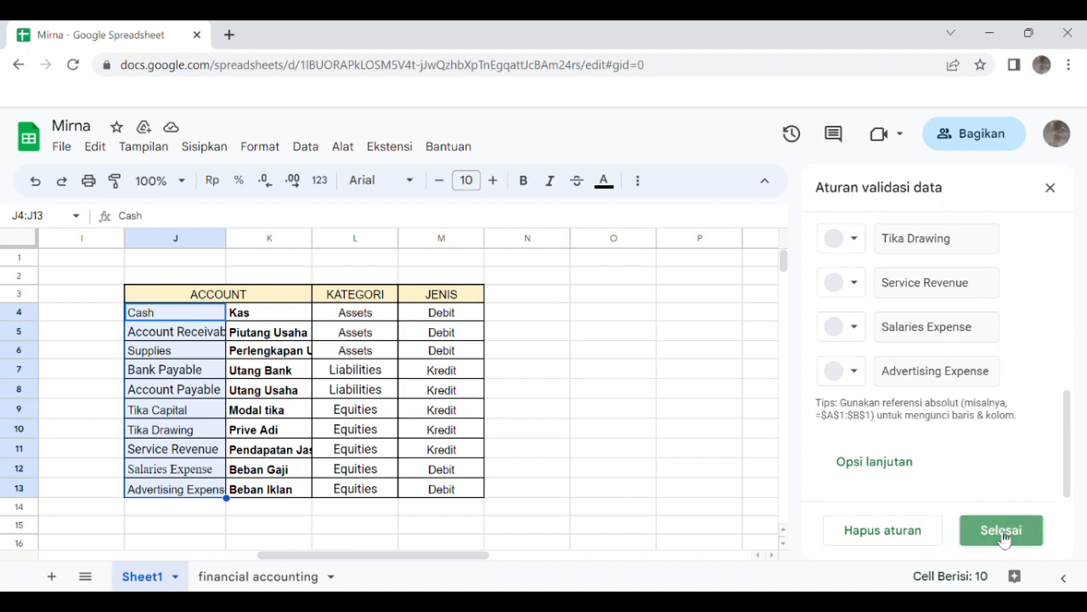
Step: Examine the dropdown cells in column H beside the JURNAL UMUM table and compare them with its ACCOUNT column
scroll(624, 501, "left", 5)
scroll(621, 501, "down", 2)
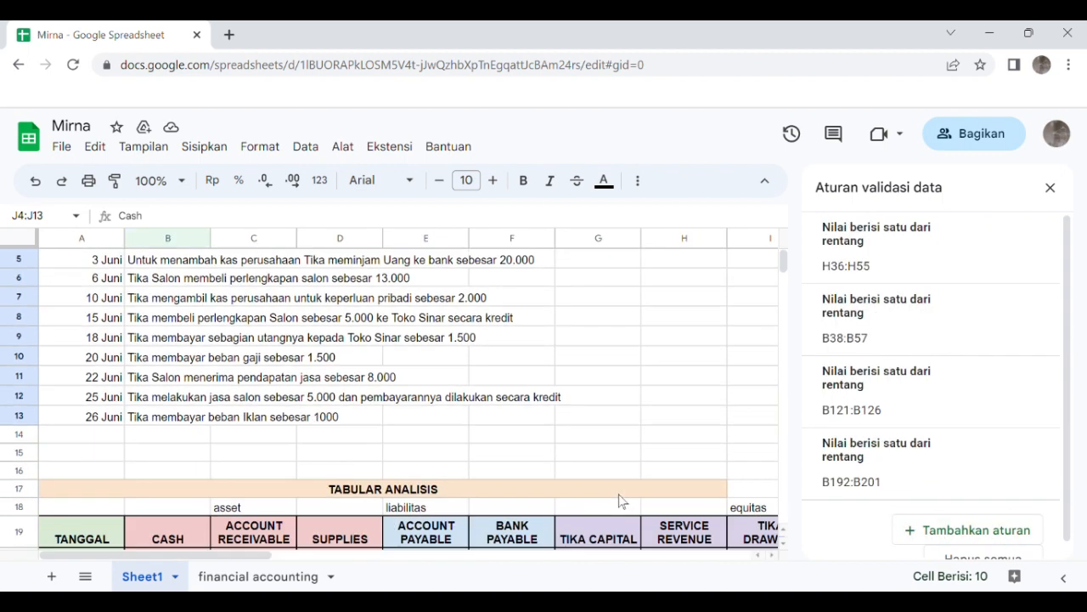
scroll(618, 501, "down", 10)
scroll(619, 502, "up", 1)
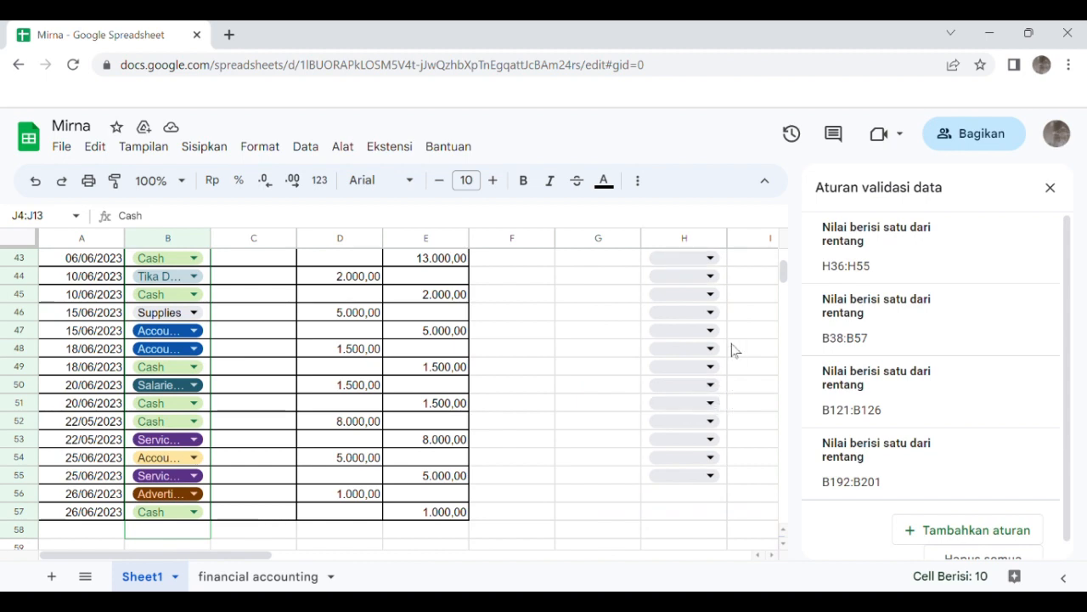
scroll(735, 350, "right", 2)
scroll(735, 350, "left", 2)
scroll(735, 350, "up", 1)
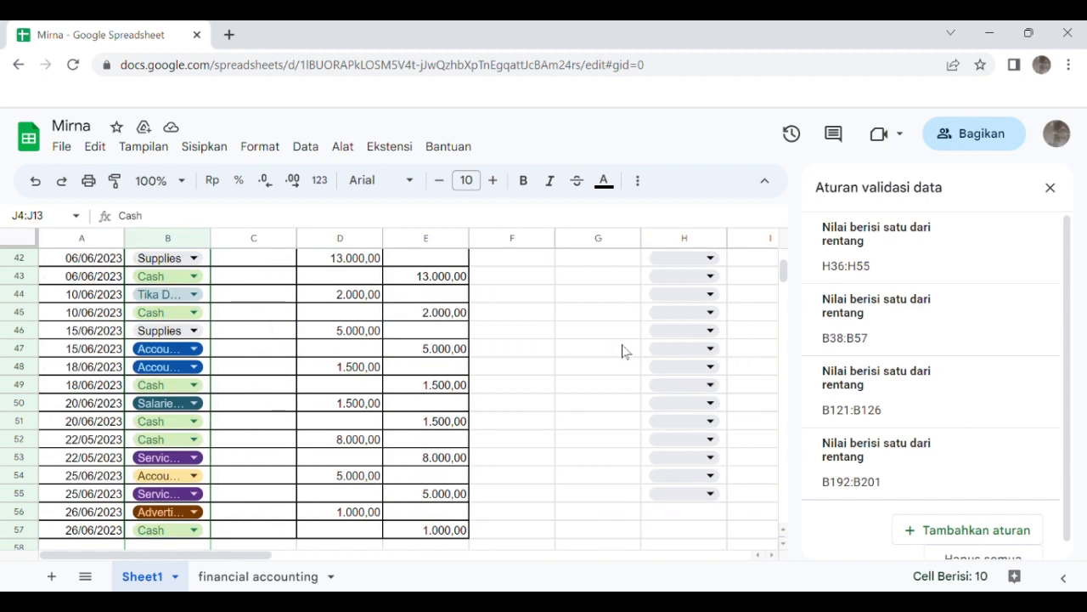
scroll(621, 351, "up", 4)
scroll(619, 351, "down", 1)
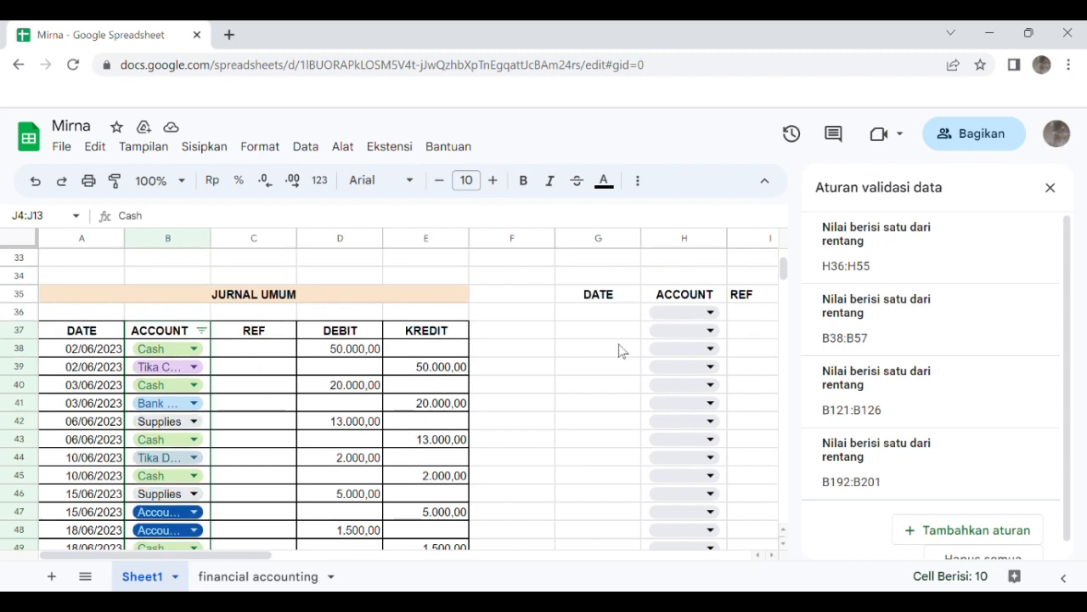
scroll(619, 351, "right", 3)
scroll(619, 351, "left", 3)
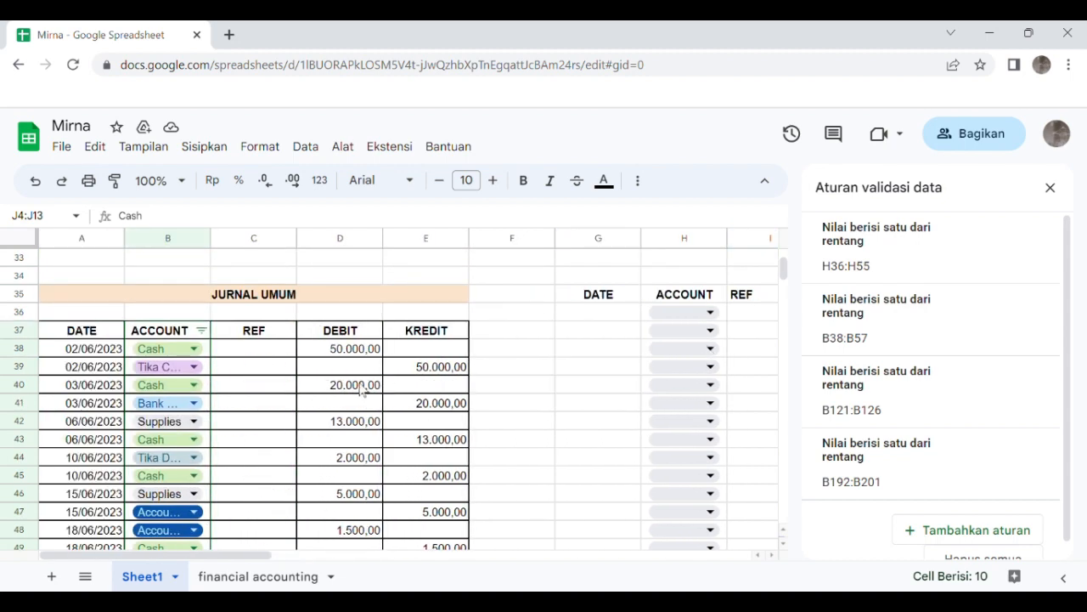
Step: Clear the example journal table in G35:K56, including its headings and account dropdowns
scroll(616, 353, "right", 5)
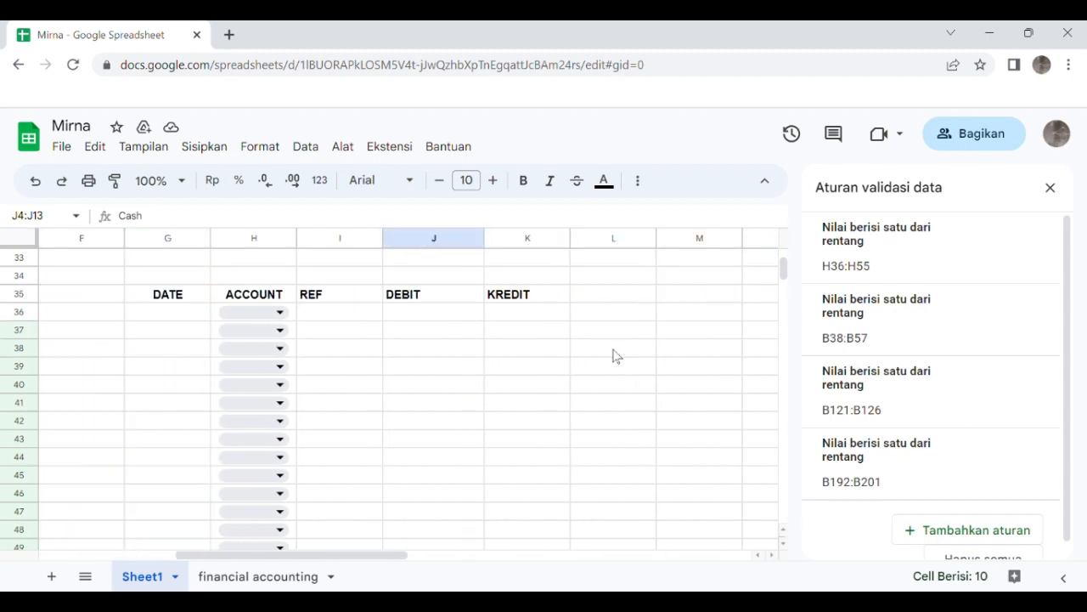
left_click(176, 299)
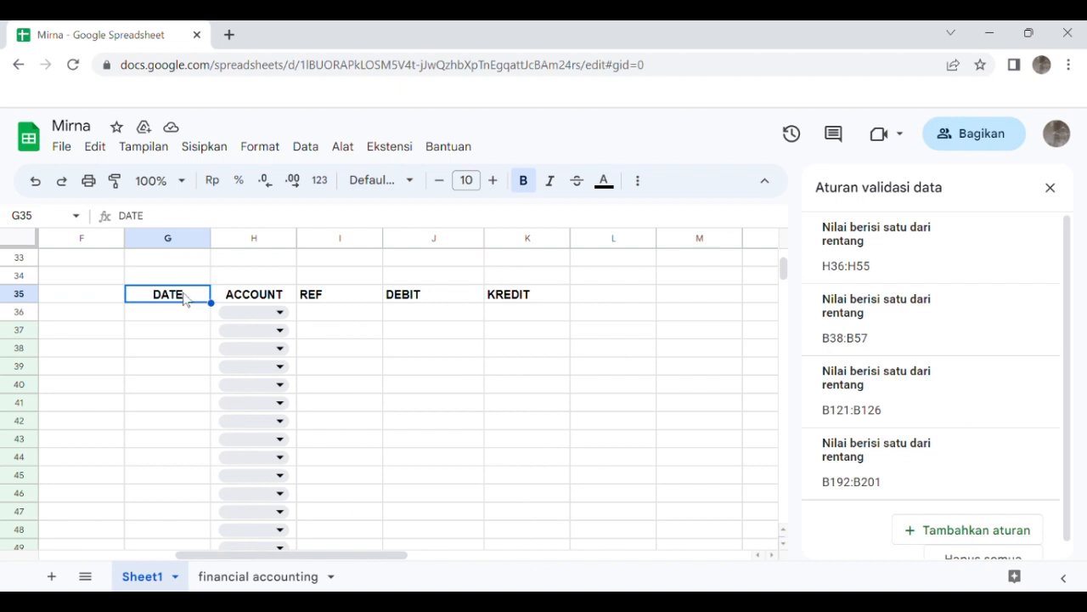
left_click_drag(184, 297, 521, 331)
key("Delete")
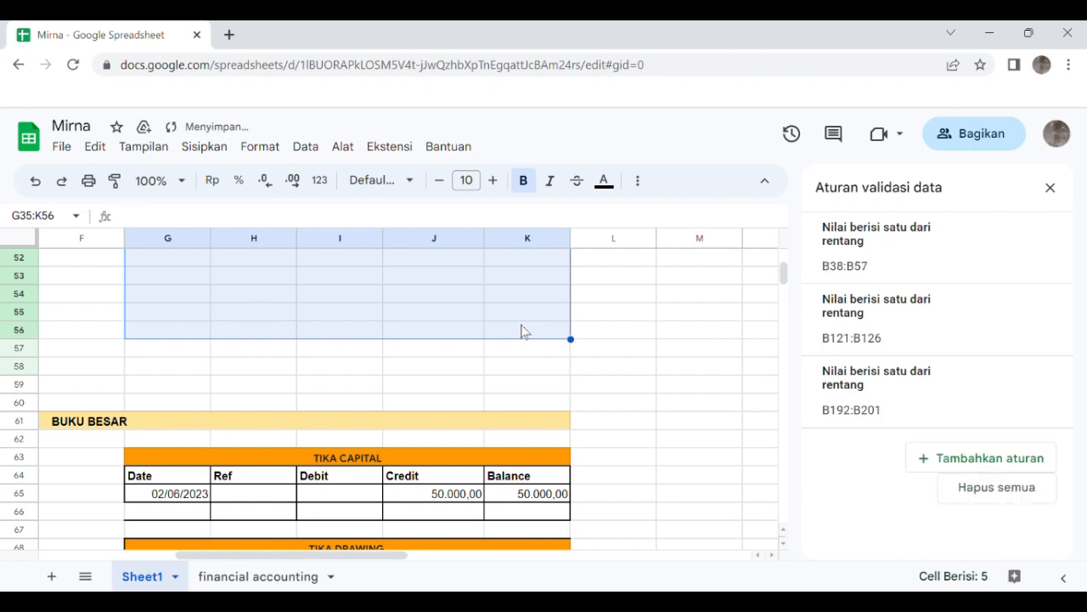
scroll(521, 331, "left", 5)
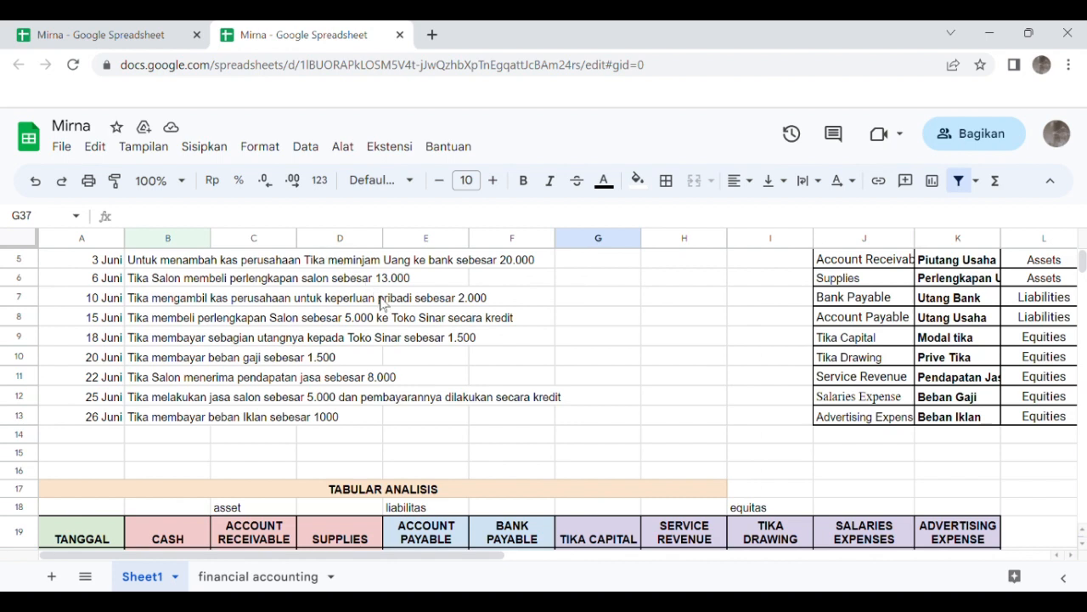
Step: Examine the JURNAL UMUM entries alongside the June transaction list and the TABULAR ANALISIS table
scroll(507, 333, "down", 8)
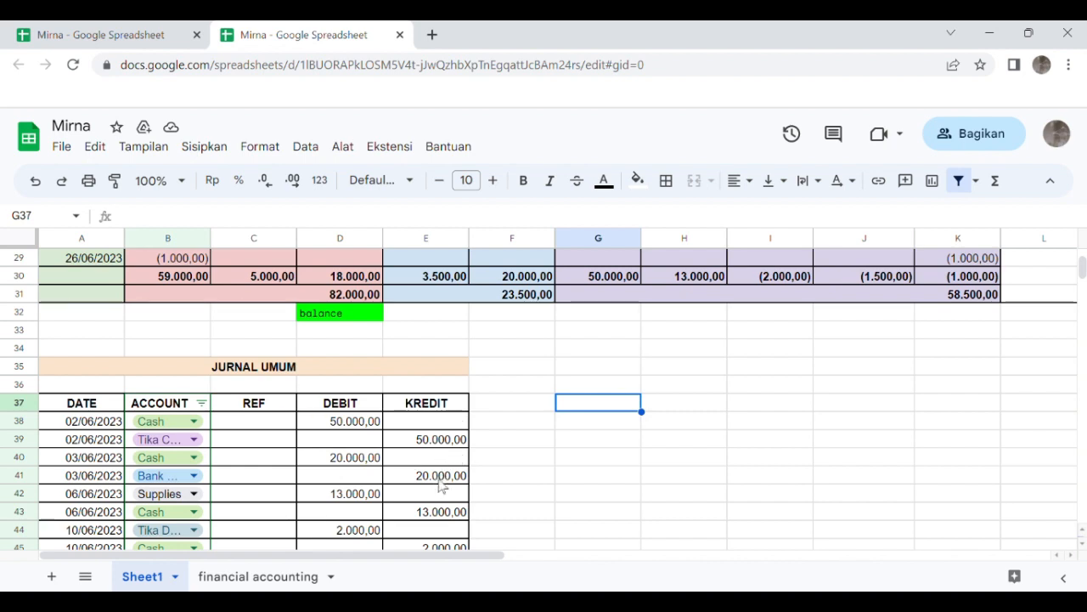
scroll(441, 489, "down", 2)
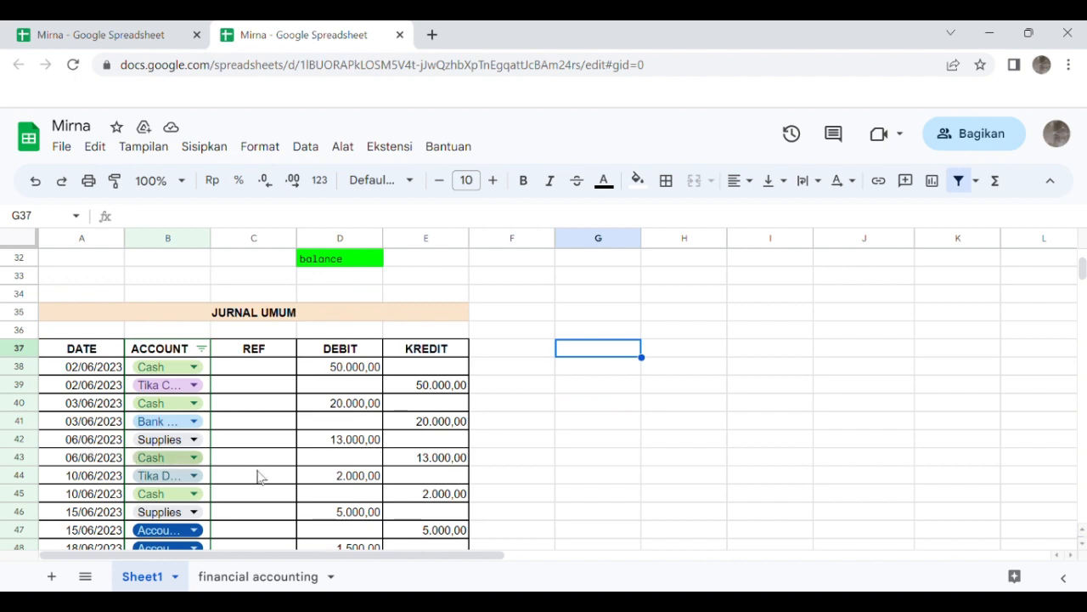
scroll(393, 452, "up", 10)
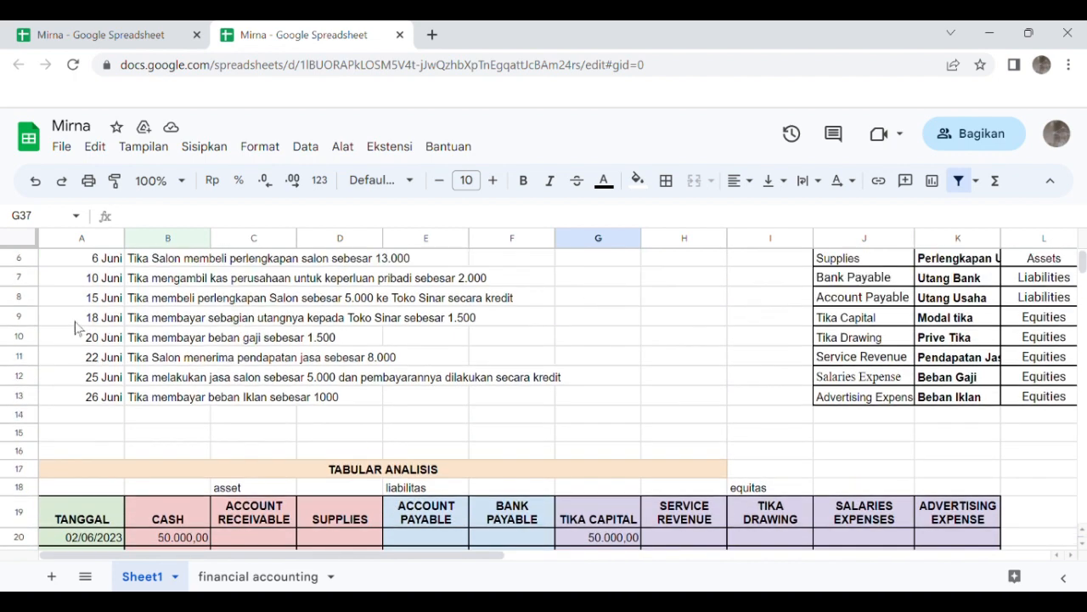
scroll(157, 289, "up", 1)
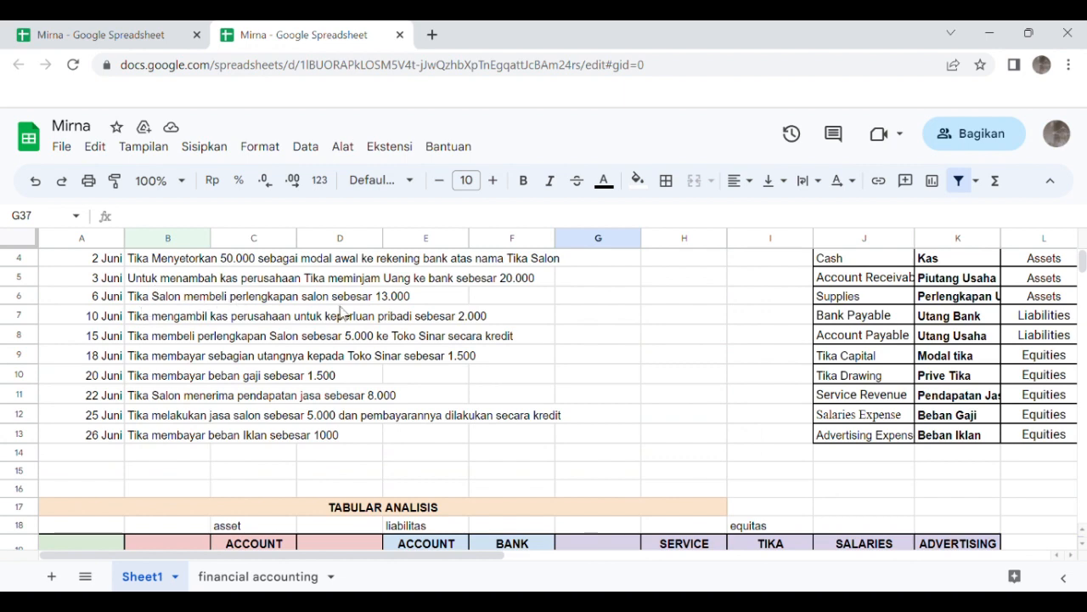
scroll(461, 320, "down", 5)
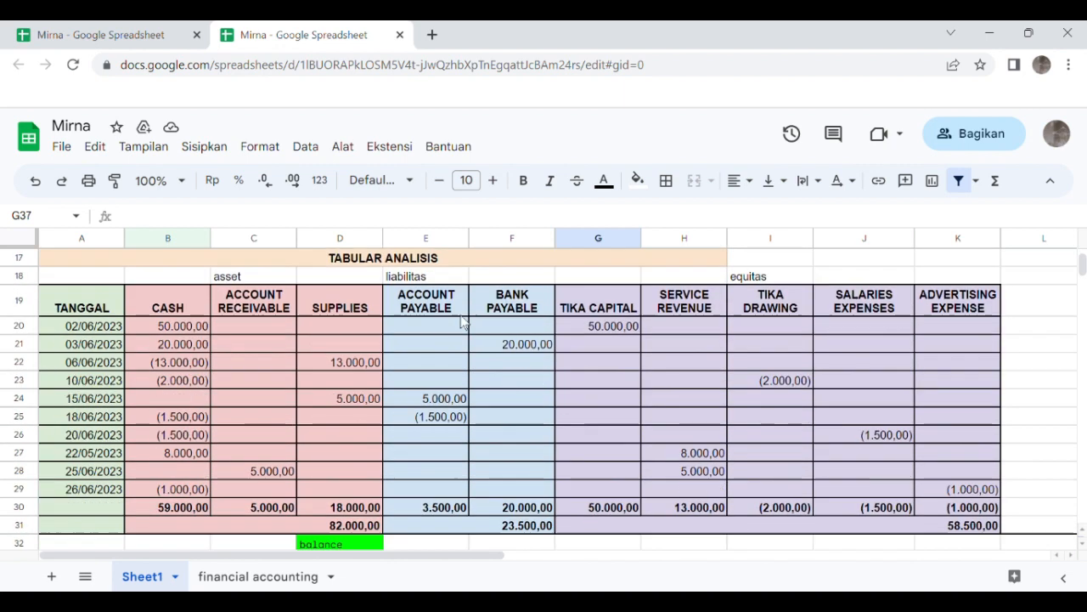
Step: Compare the JURNAL UMUM entries up to 10 June with the tabular analysis and the June transaction list
scroll(461, 320, "down", 6)
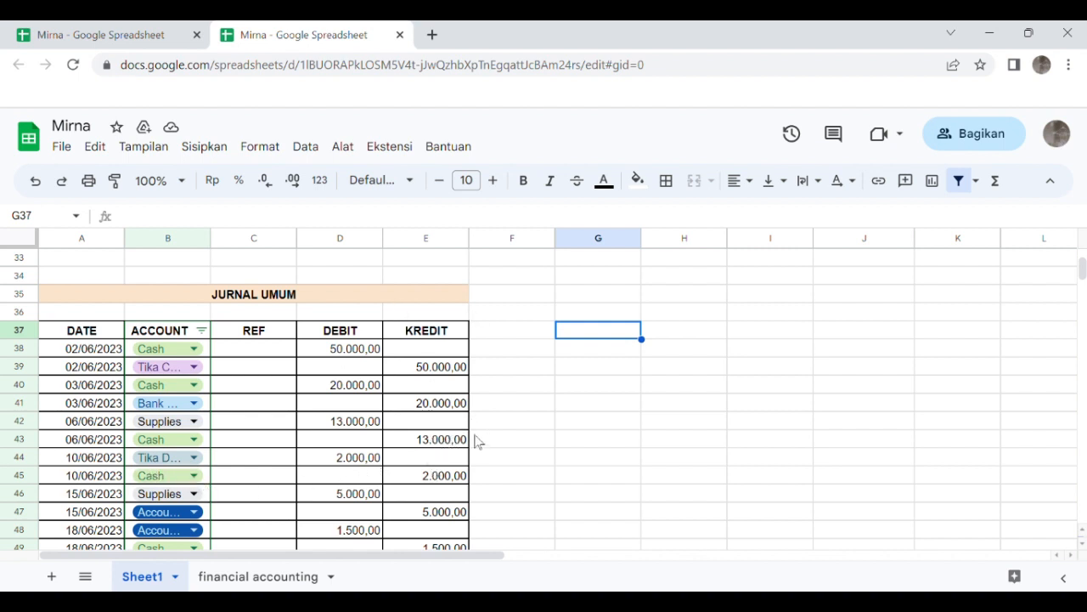
scroll(435, 325, "up", 10)
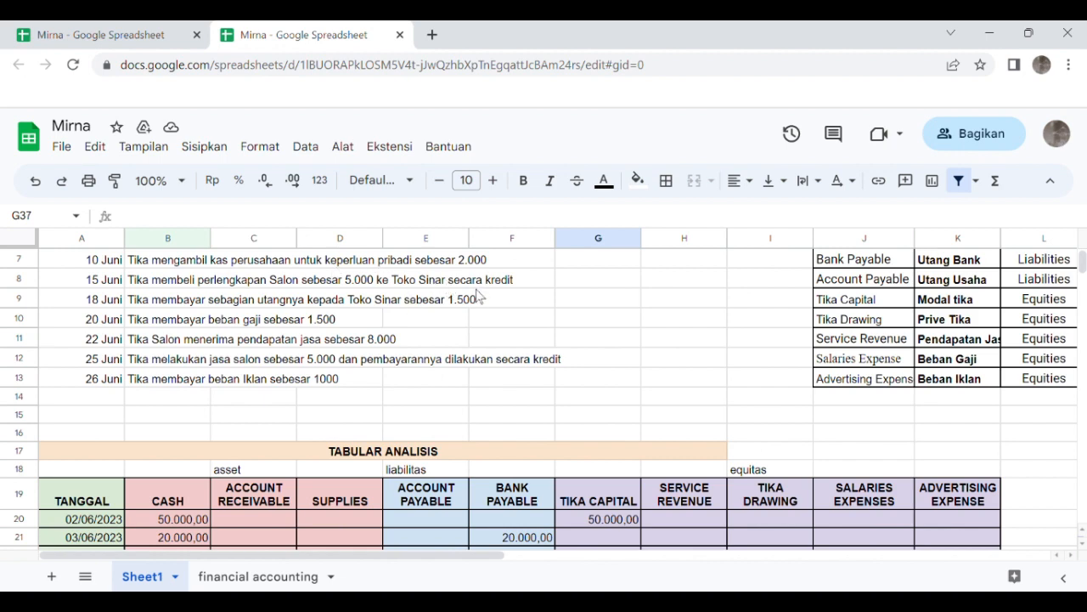
scroll(478, 296, "down", 6)
scroll(478, 296, "down", 4)
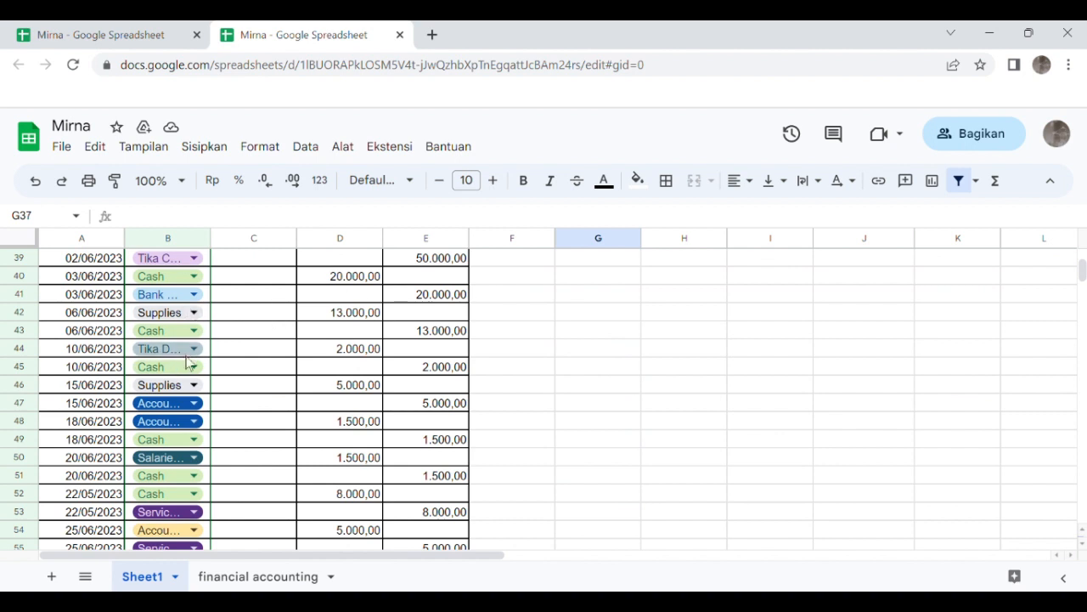
scroll(321, 350, "up", 1)
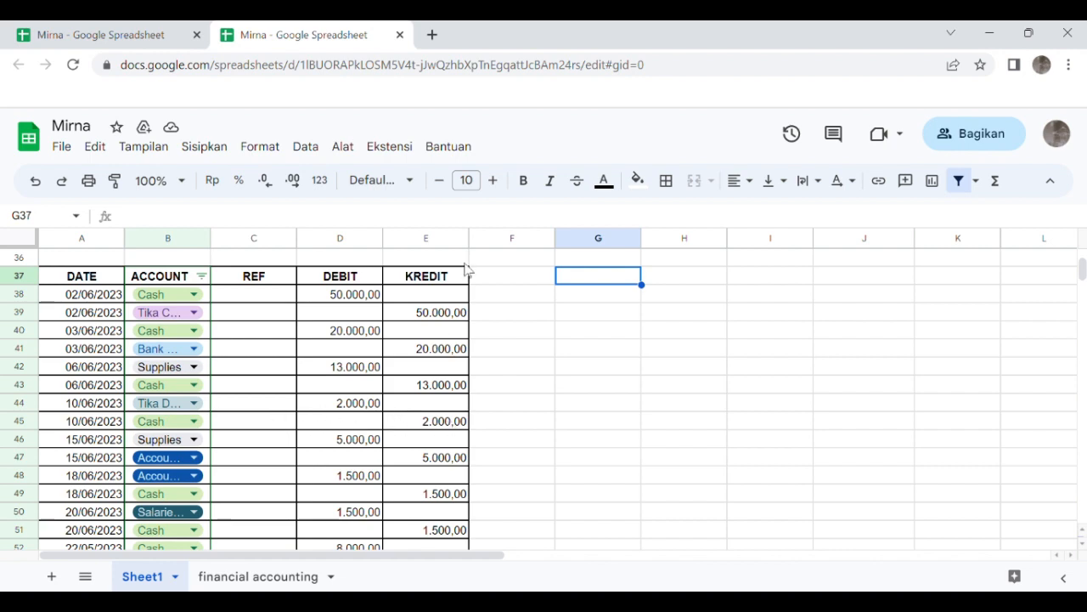
Step: Check the 15 June credit purchase of supplies against its journal entry, viewing the account options of the credited row
scroll(465, 270, "up", 10)
scroll(465, 270, "up", 1)
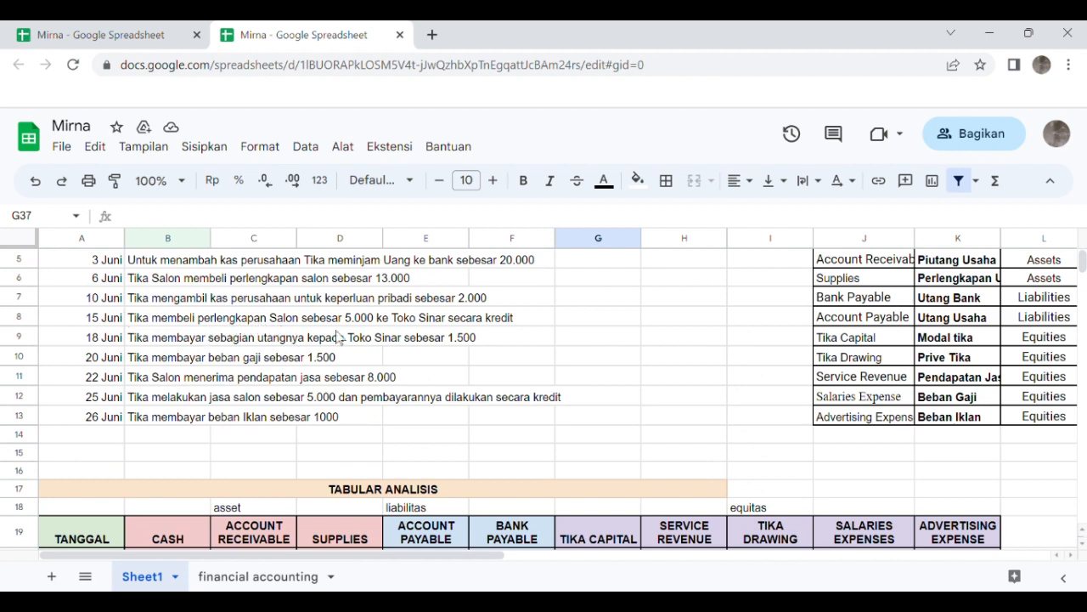
scroll(338, 337, "down", 5)
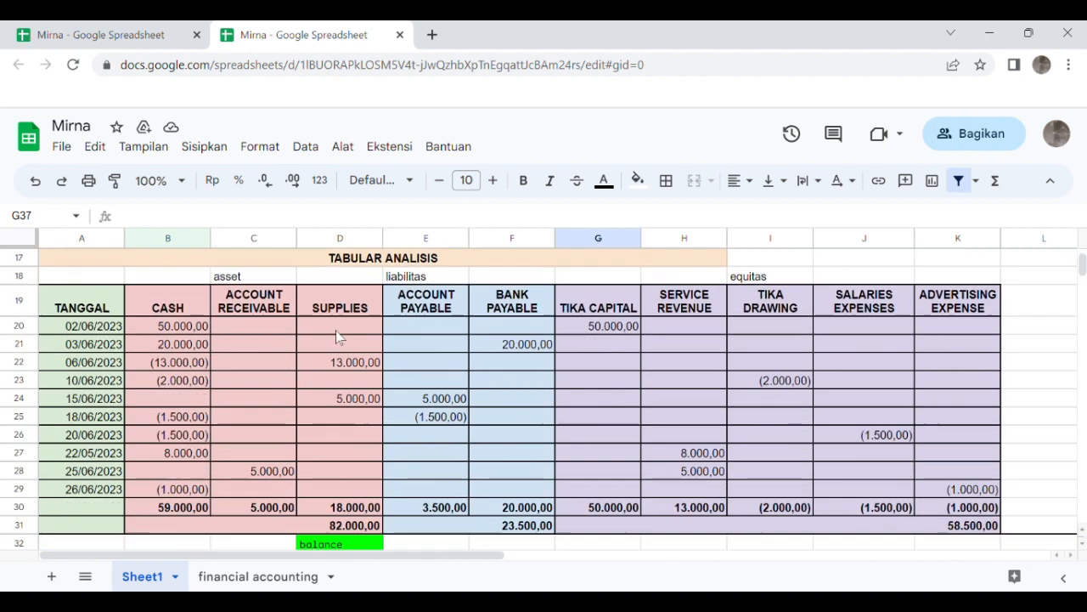
scroll(338, 337, "down", 5)
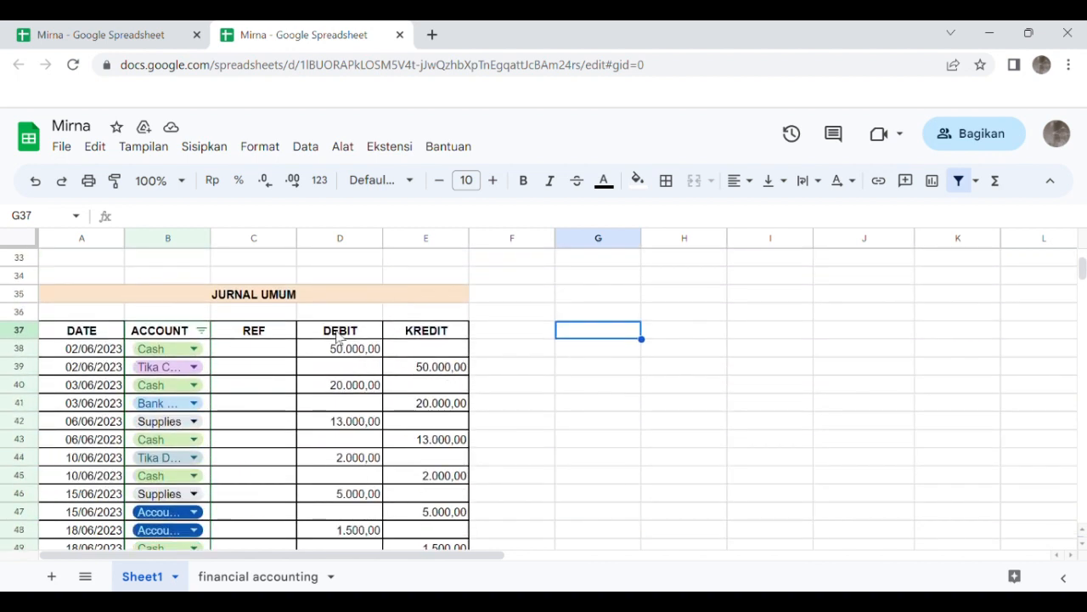
scroll(338, 337, "down", 1)
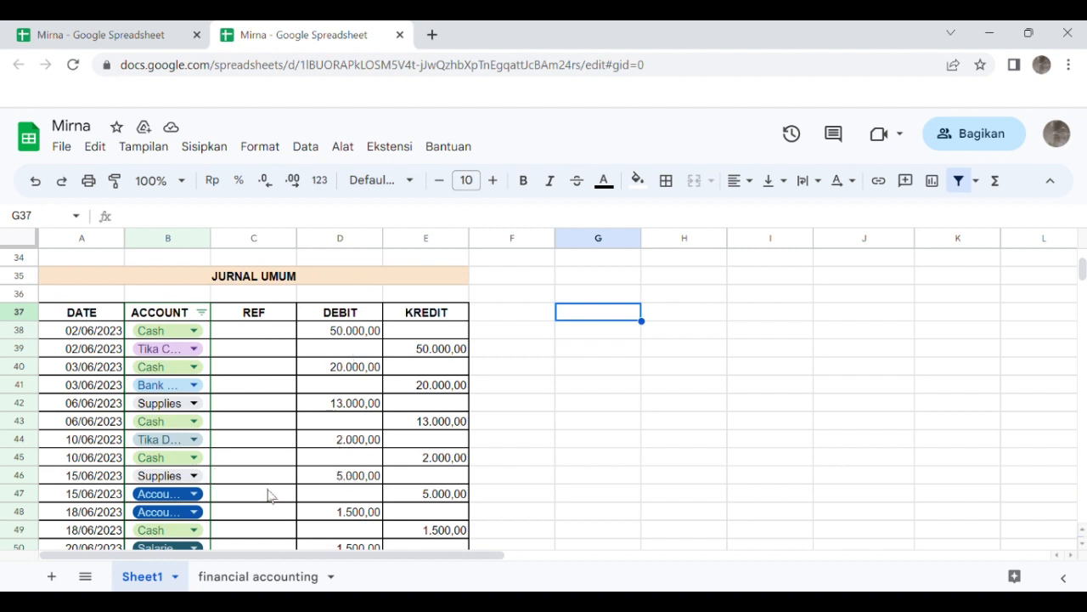
double_click(181, 500)
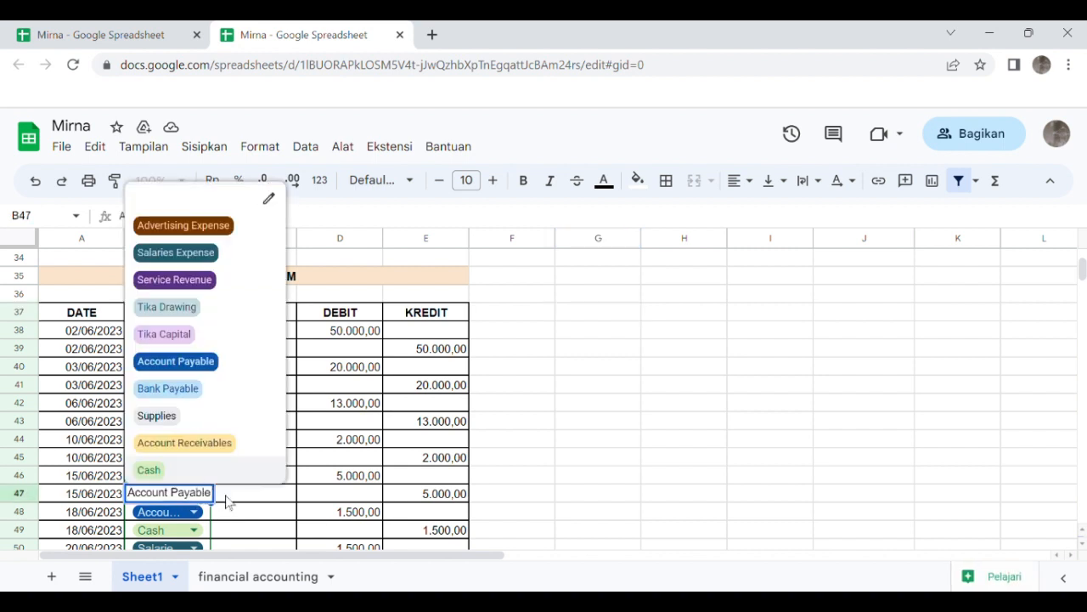
left_click(227, 501)
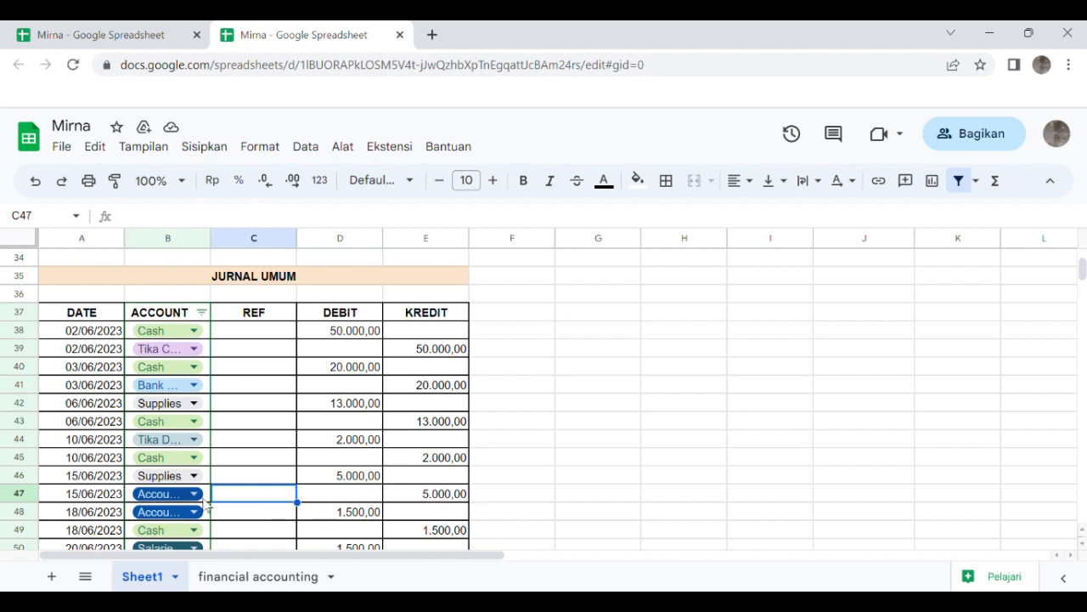
Step: Compare the 18 June partial debt payment in the transaction list with its debit and credit rows in the journal
scroll(231, 512, "down", 1)
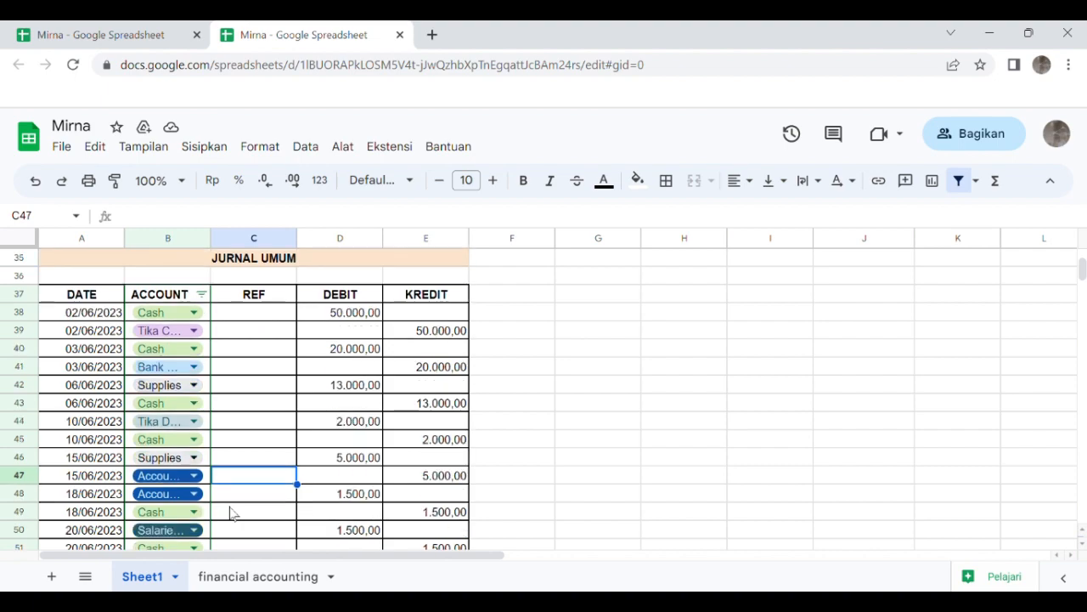
scroll(294, 358, "up", 8)
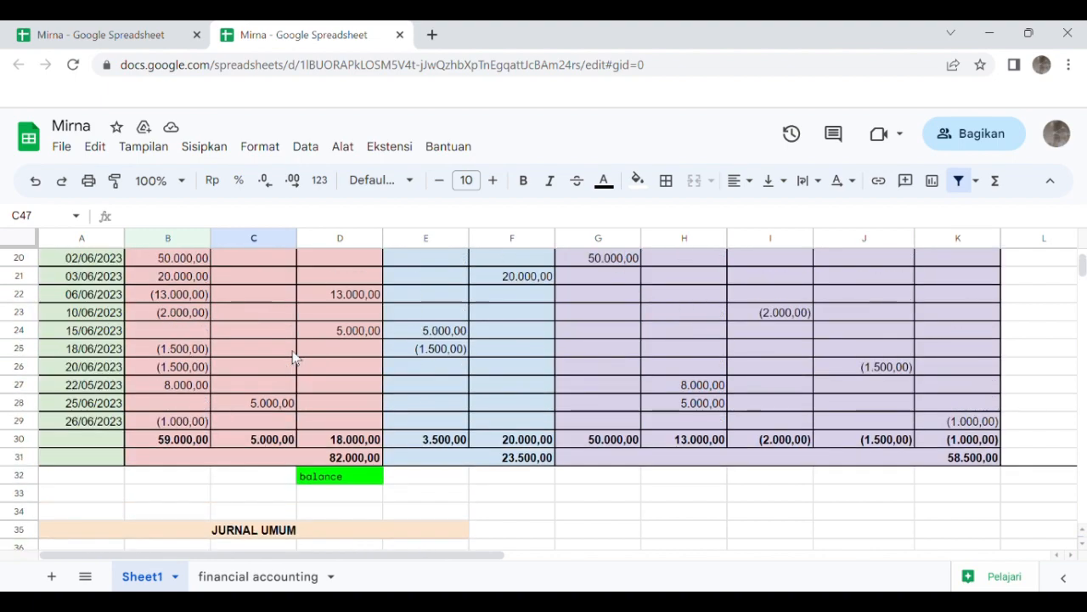
scroll(294, 357, "up", 1)
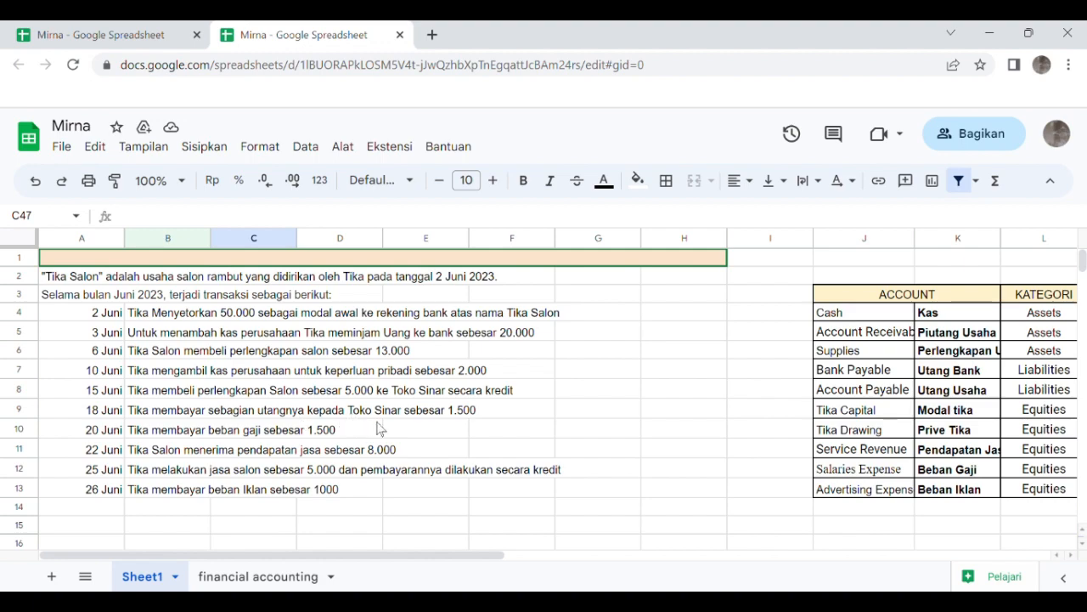
scroll(379, 427, "down", 6)
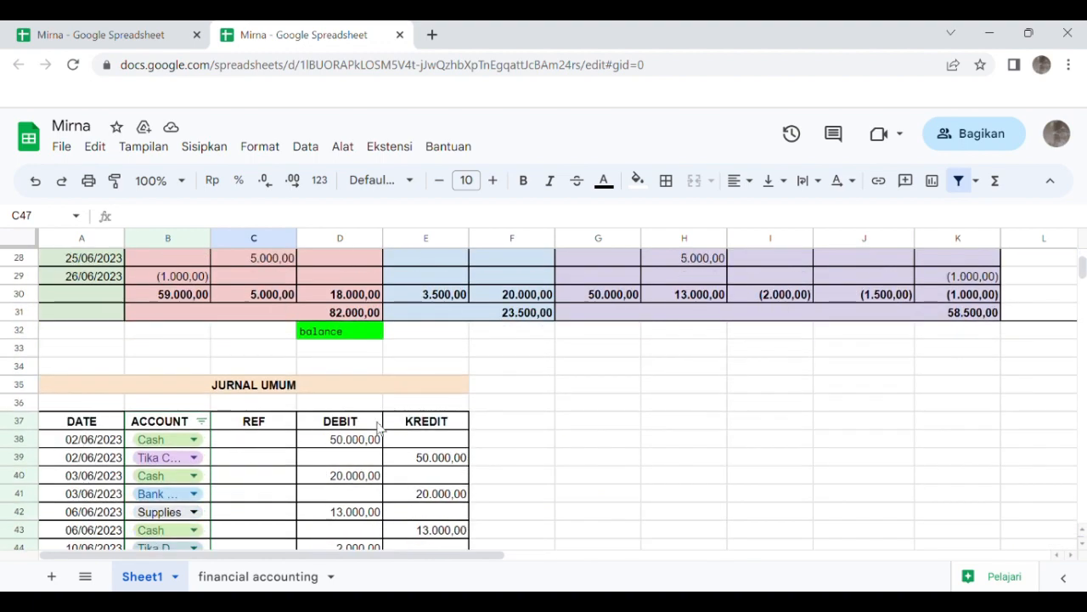
scroll(380, 428, "down", 3)
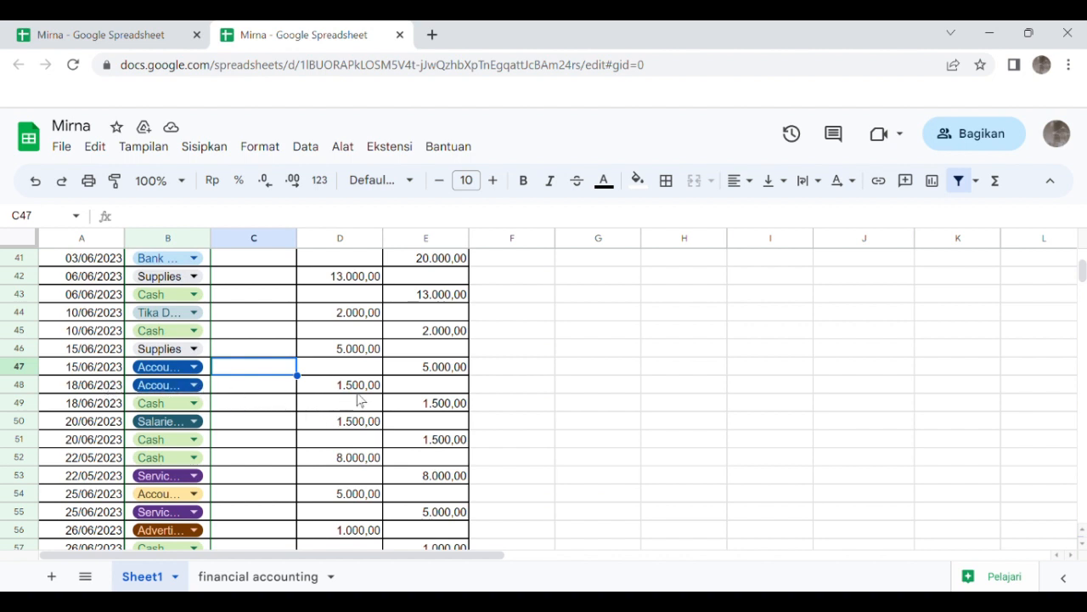
scroll(359, 391, "up", 1)
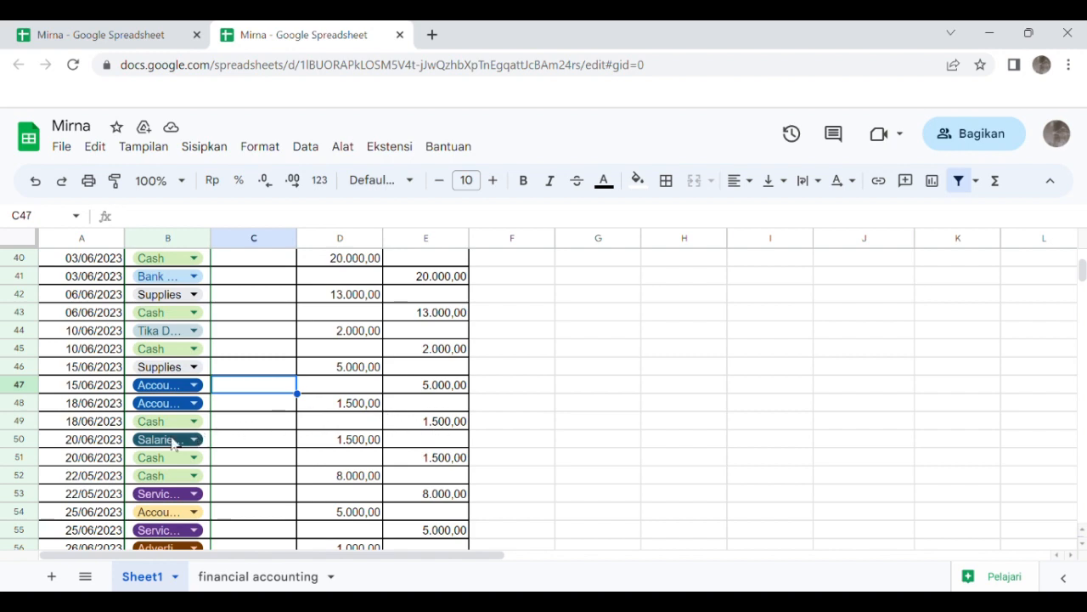
Step: Check the 20 June salary payment against its journal entry, including the account dropdown of the debited row
scroll(347, 374, "up", 1)
scroll(348, 374, "up", 10)
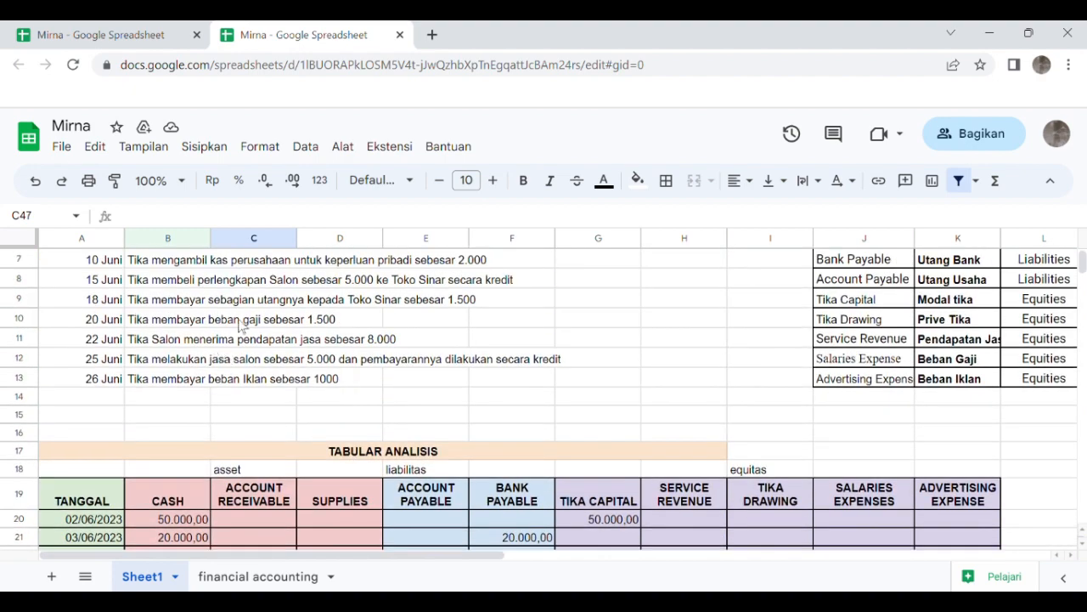
scroll(327, 337, "down", 13)
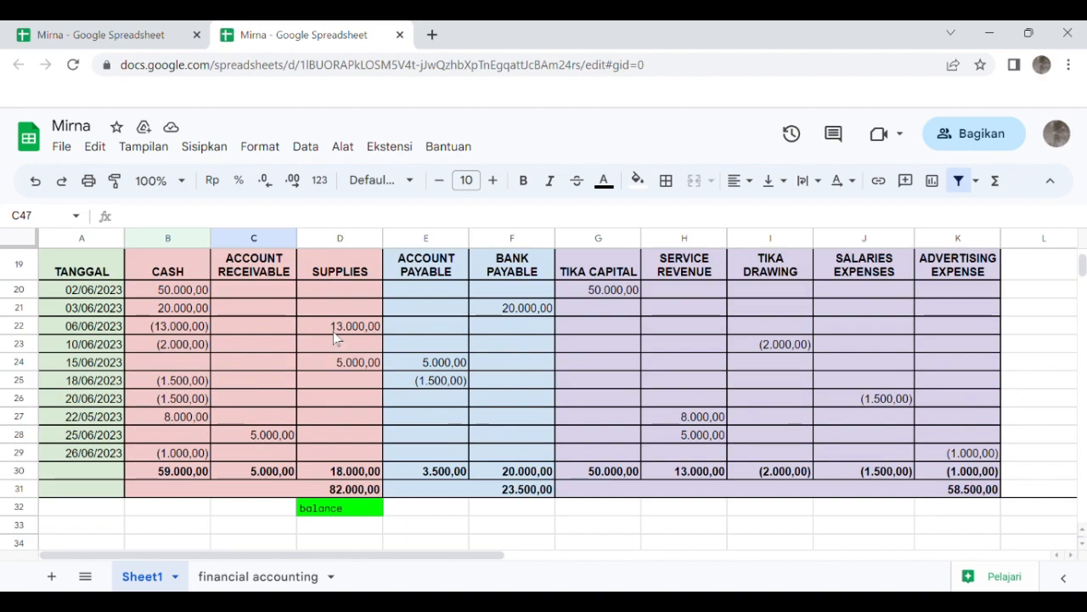
scroll(332, 340, "down", 1)
scroll(332, 340, "up", 2)
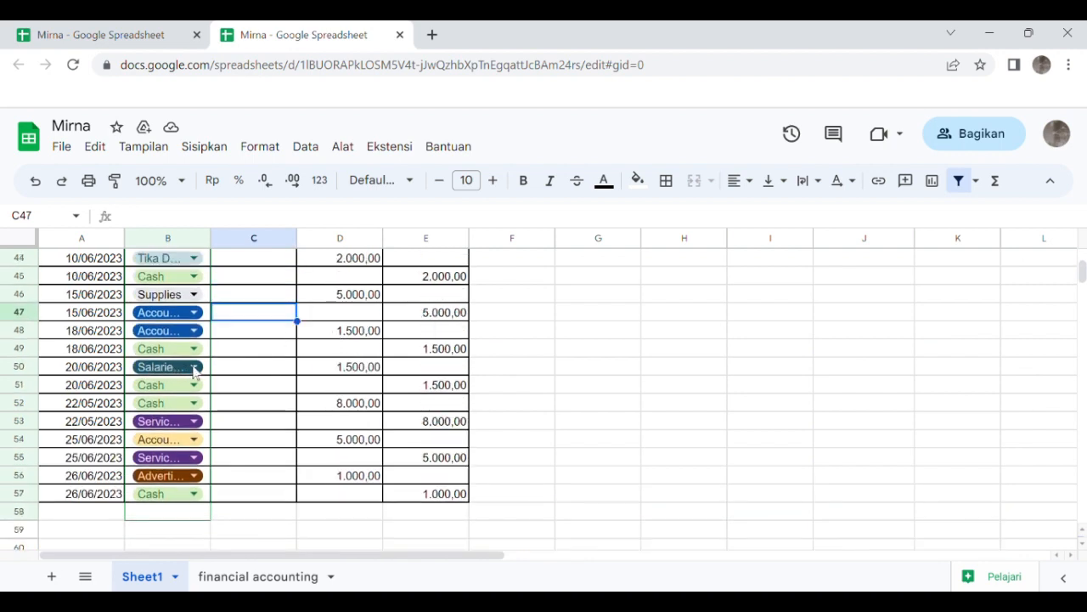
left_click(193, 370)
left_click(236, 355)
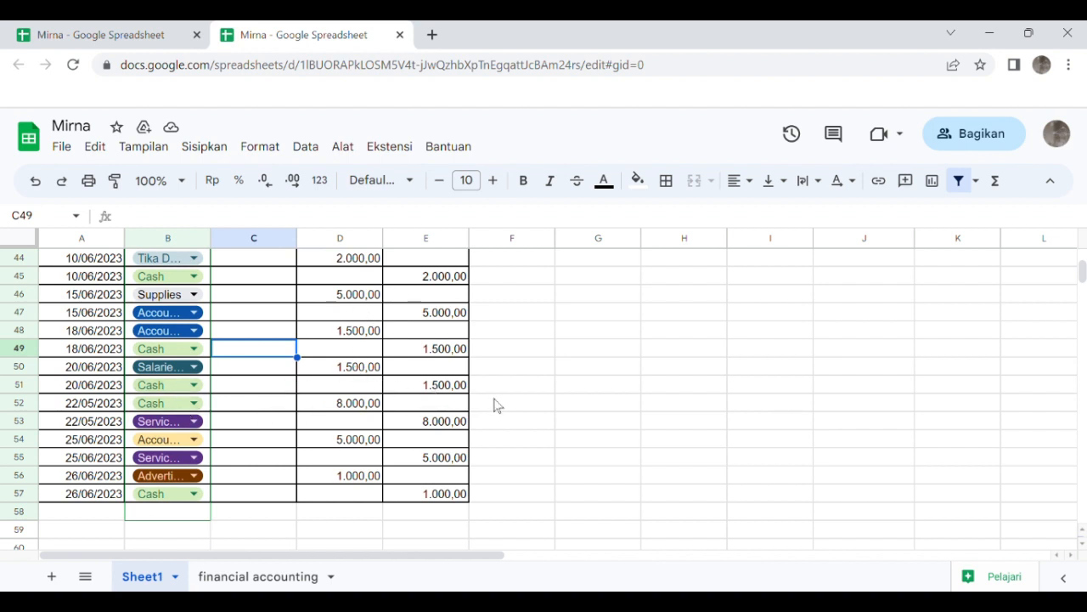
Step: Compare the 22 June service income in the transaction list with its two journal rows
scroll(485, 367, "up", 10)
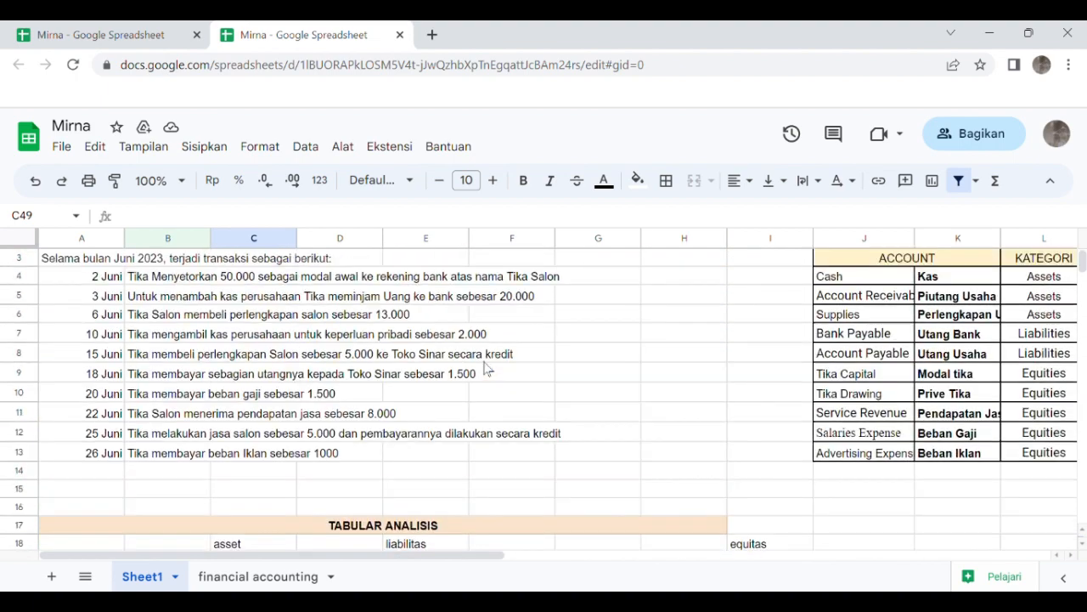
scroll(486, 367, "up", 1)
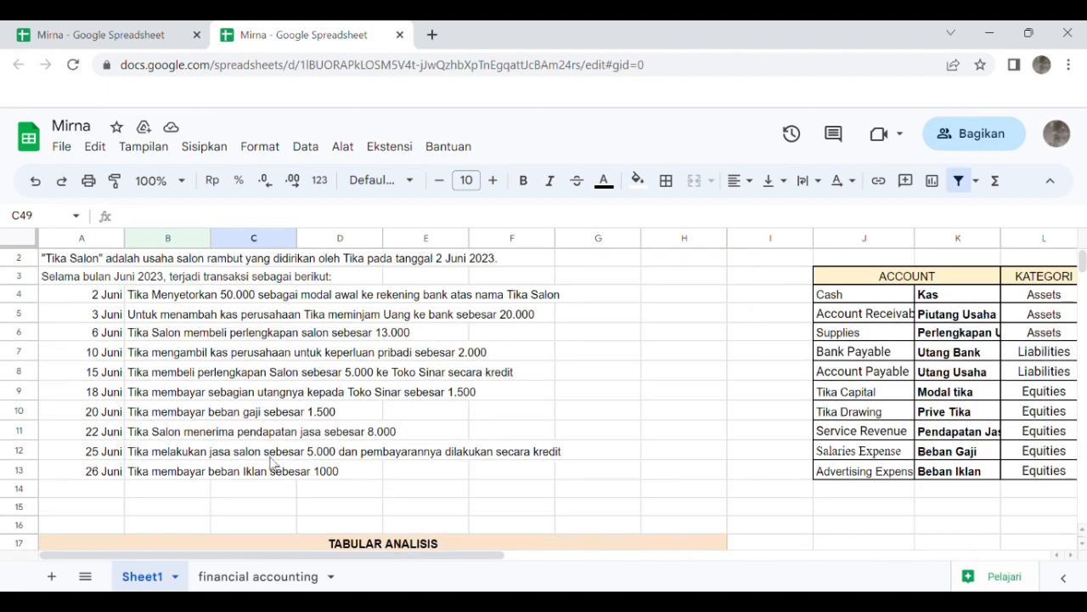
scroll(272, 463, "down", 10)
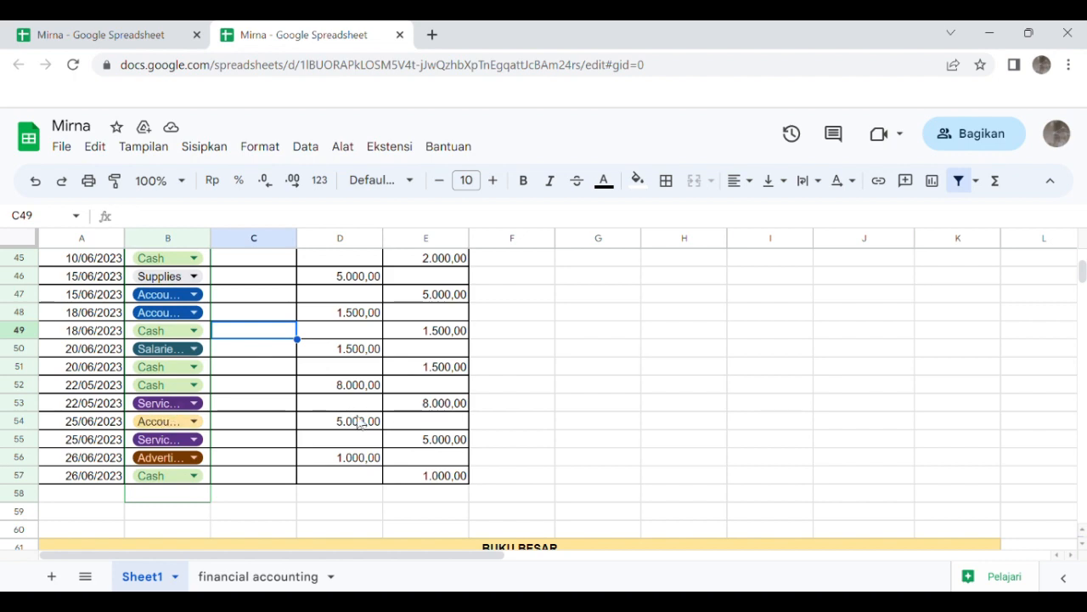
Step: Check the 25 June service on credit against its journal entry, including the account dropdown of the debited row
scroll(408, 340, "up", 1)
scroll(408, 340, "up", 3)
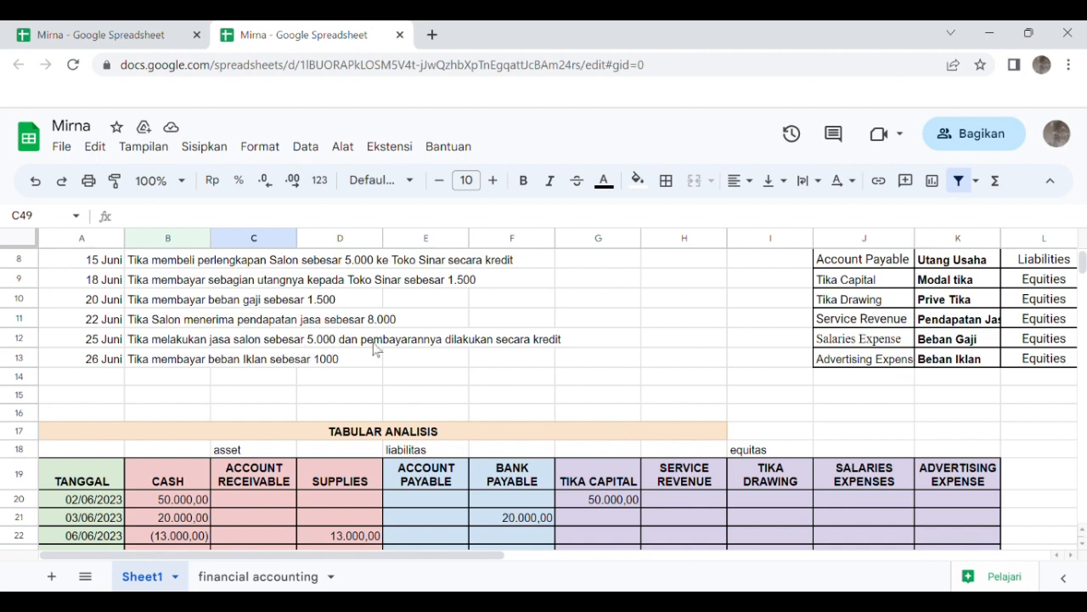
scroll(400, 358, "down", 2)
scroll(400, 359, "down", 10)
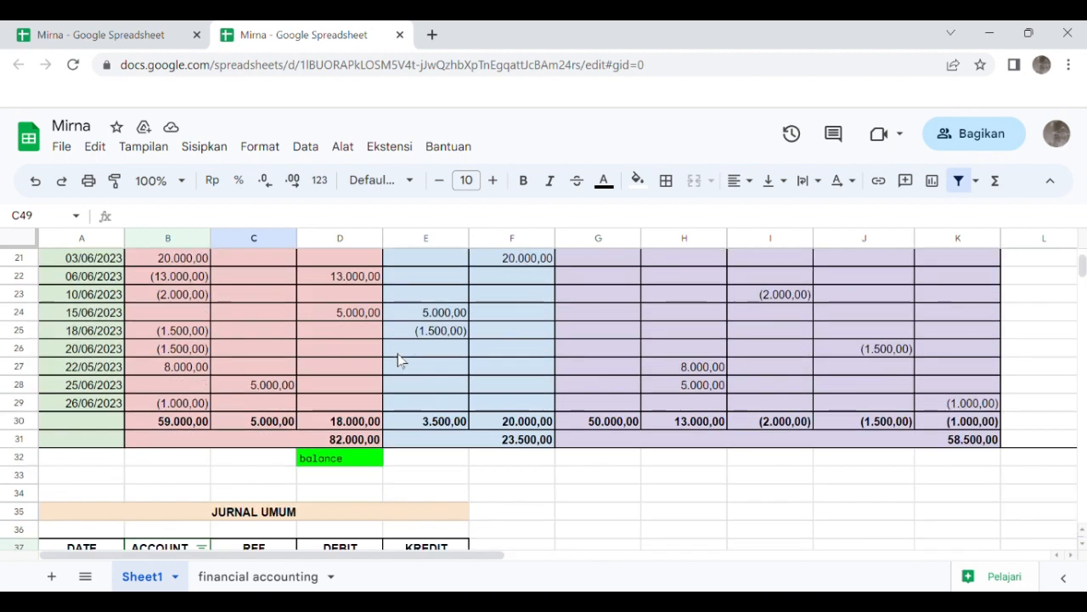
scroll(400, 358, "down", 1)
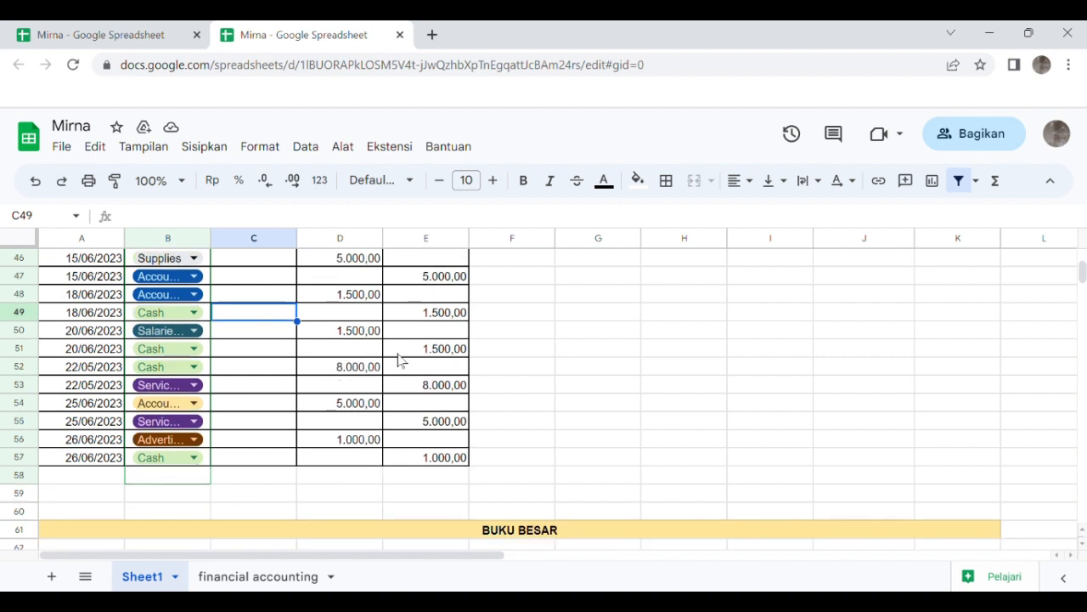
left_click(190, 406)
left_click(253, 393)
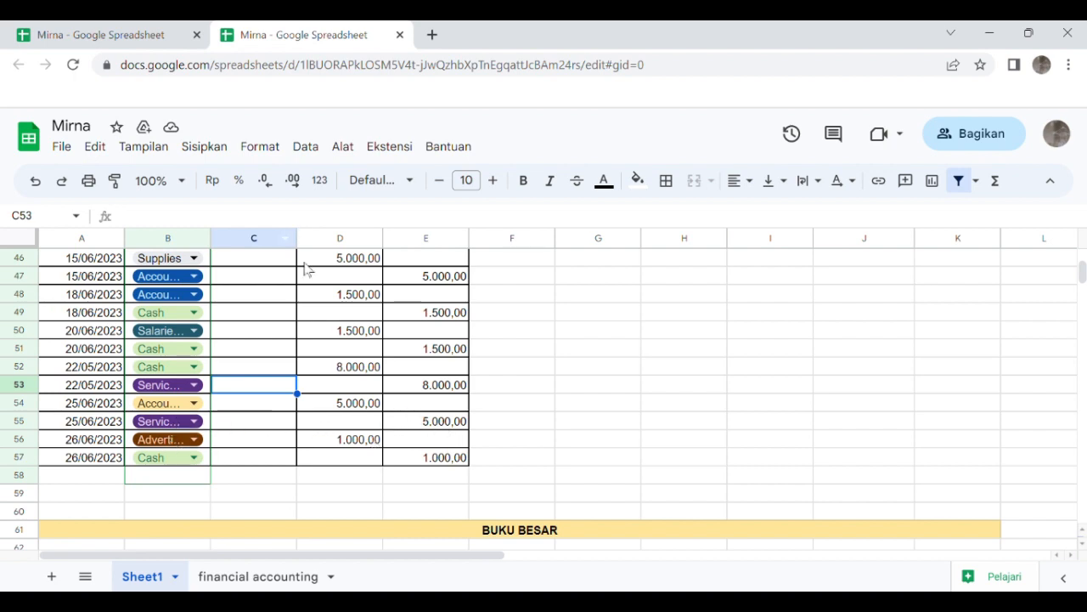
Step: Check the 26 June advertising payment against its journal entry, inspecting the debited account's options and the debit and credit amounts
scroll(338, 376, "up", 1)
scroll(337, 377, "up", 15)
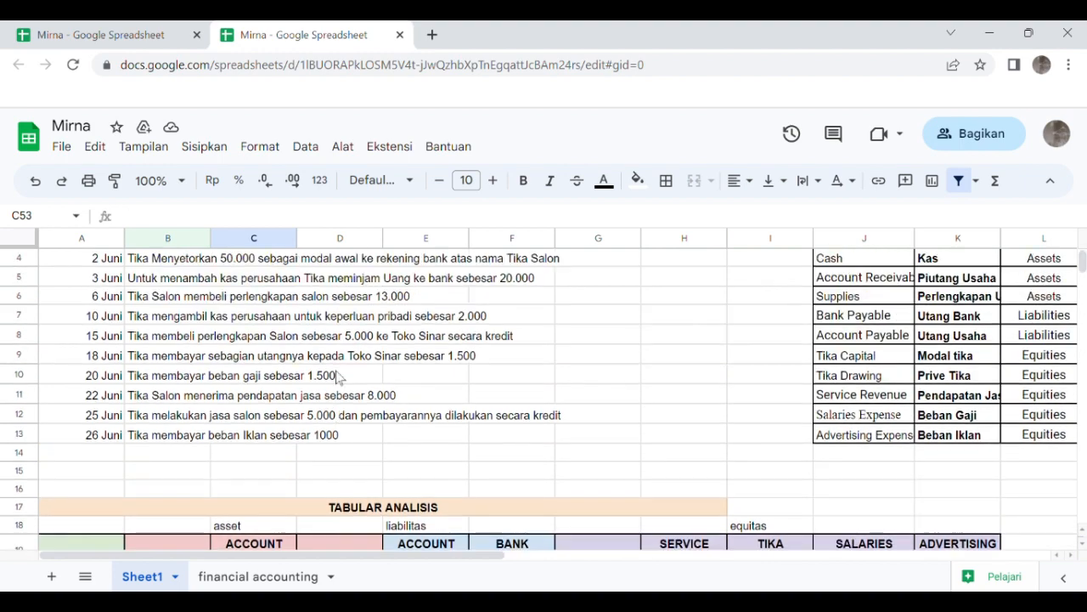
scroll(209, 433, "down", 5)
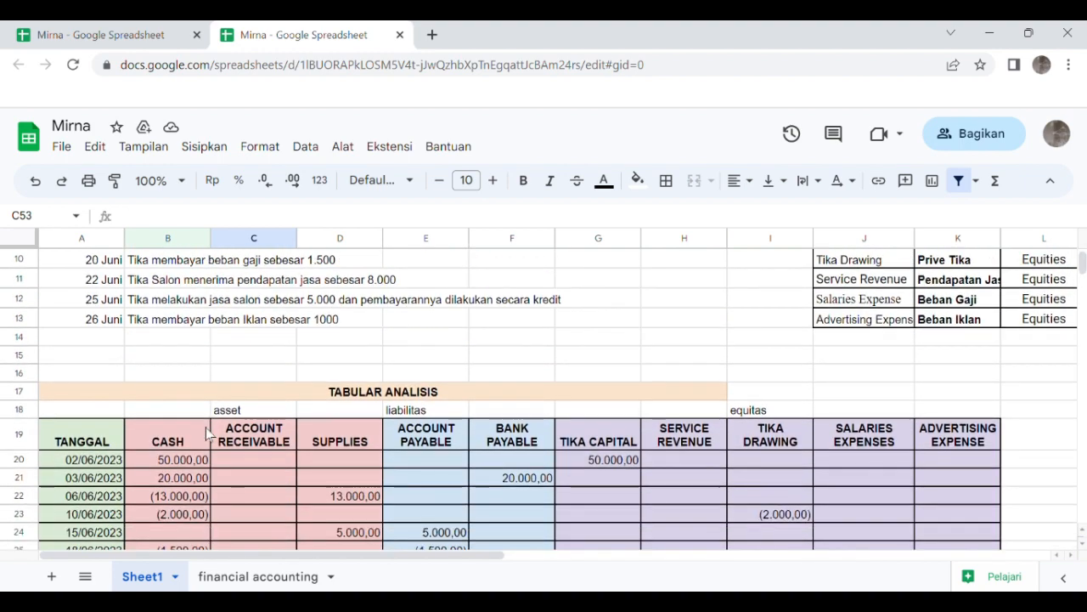
scroll(210, 433, "down", 10)
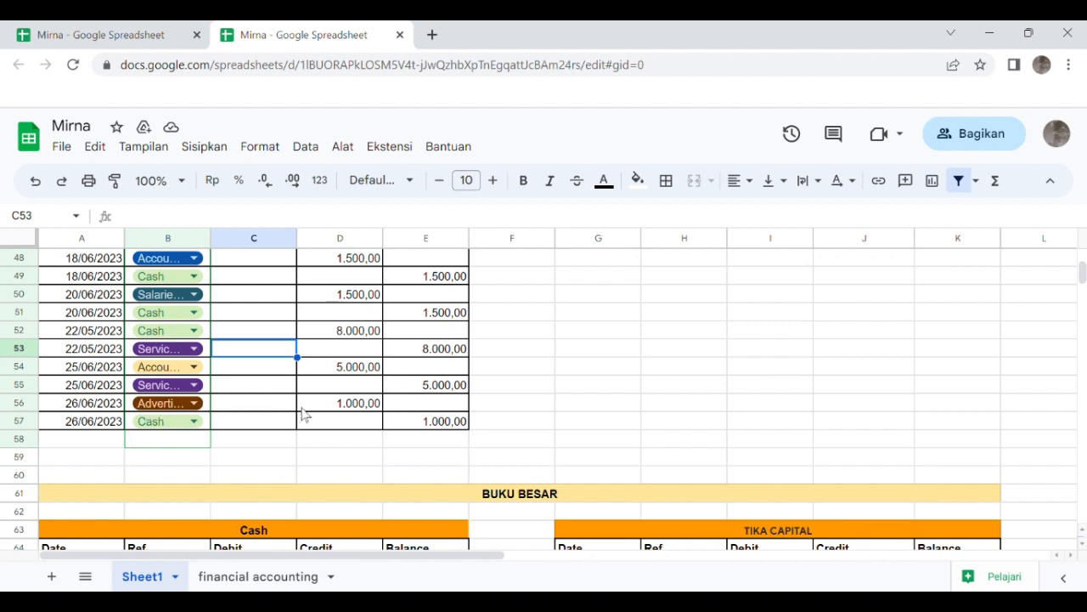
left_click(192, 405)
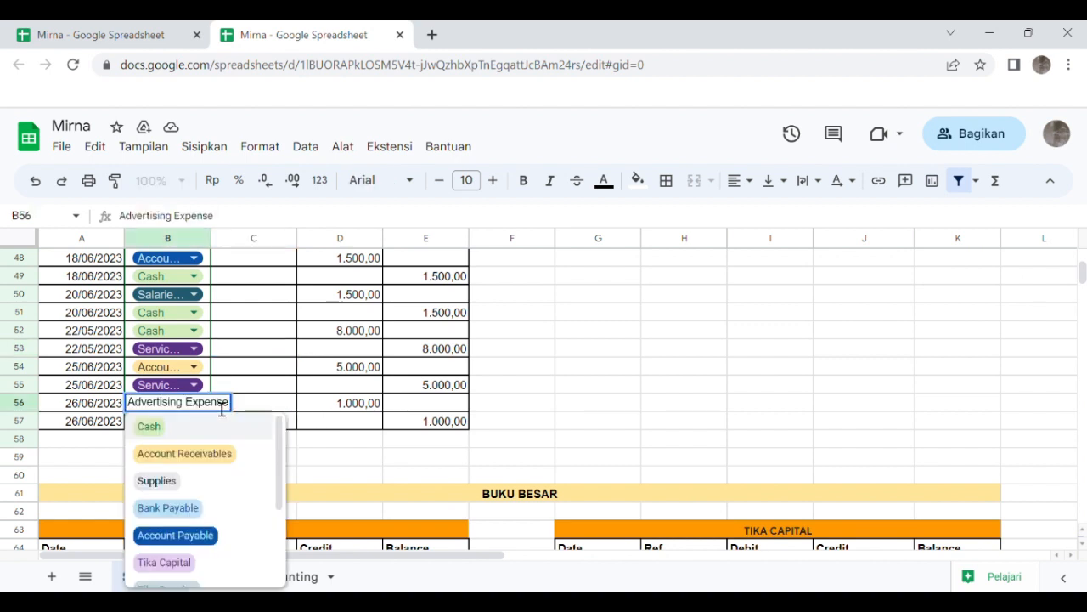
left_click(268, 388)
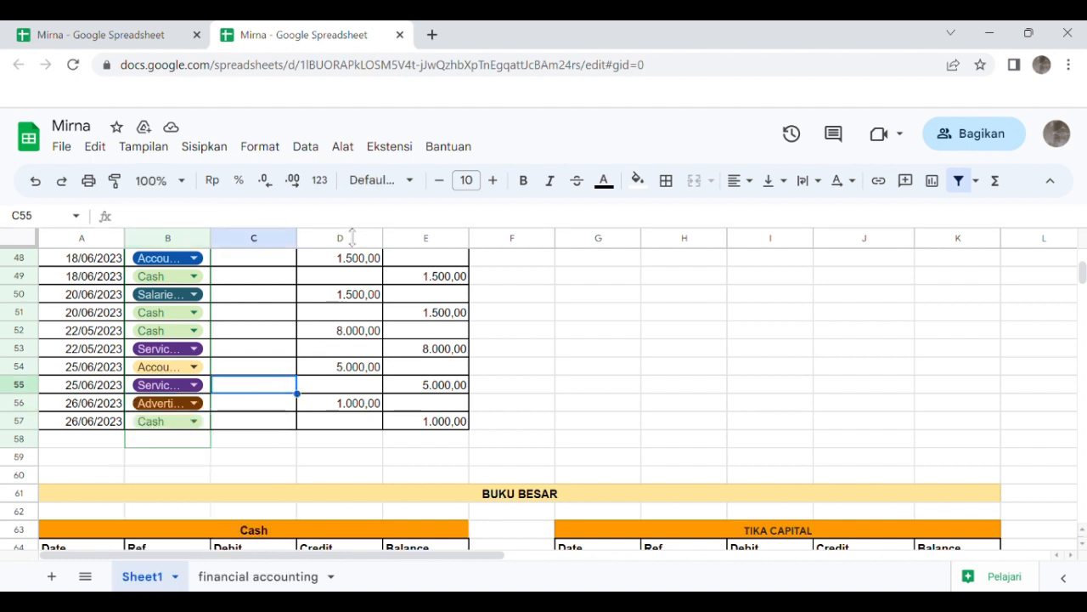
left_click(360, 407)
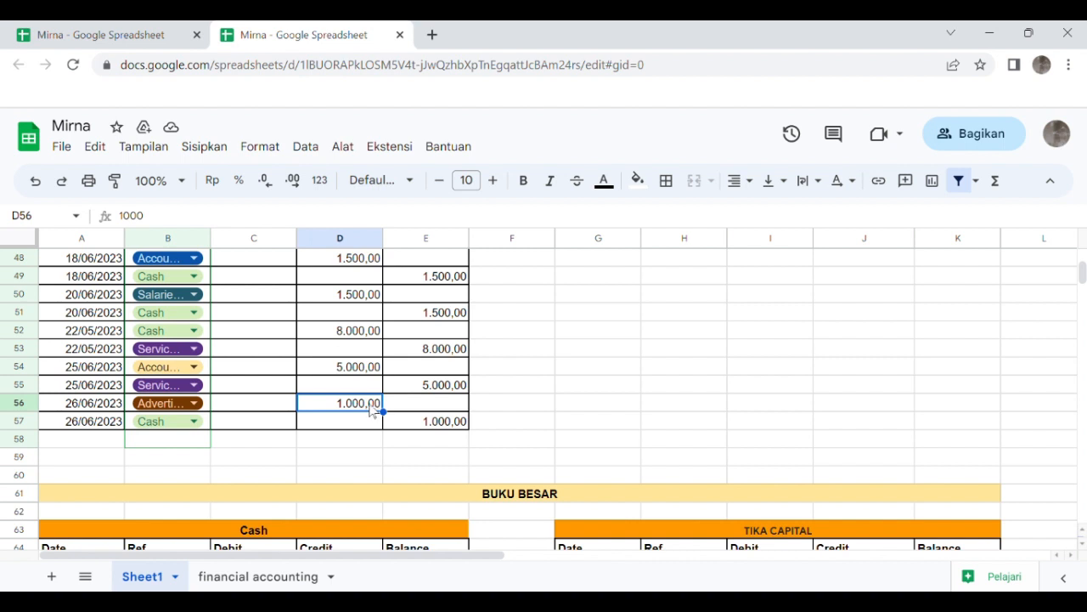
left_click(452, 428)
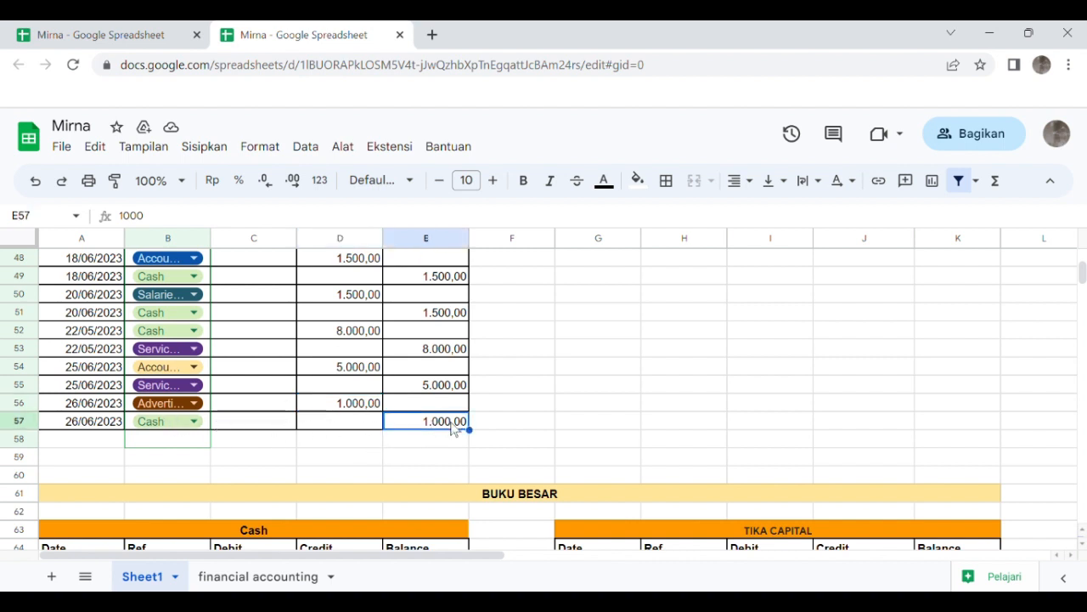
left_click(546, 412)
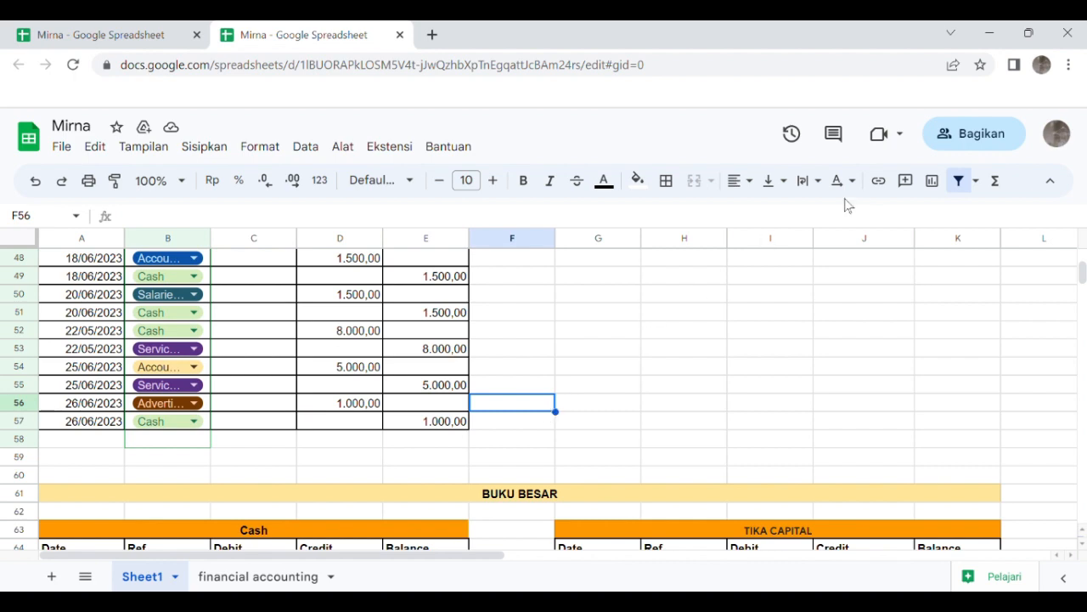
Step: Filter the general journal's ACCOUNT column by value so that only the Cash rows are shown
scroll(516, 344, "down", 3)
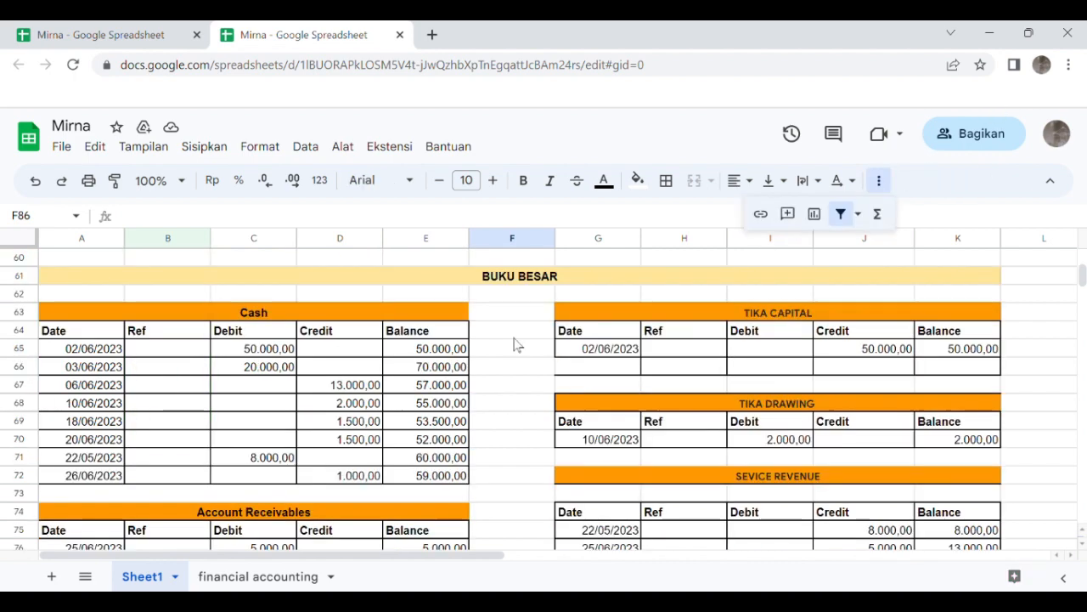
scroll(515, 344, "up", 1)
scroll(515, 344, "up", 9)
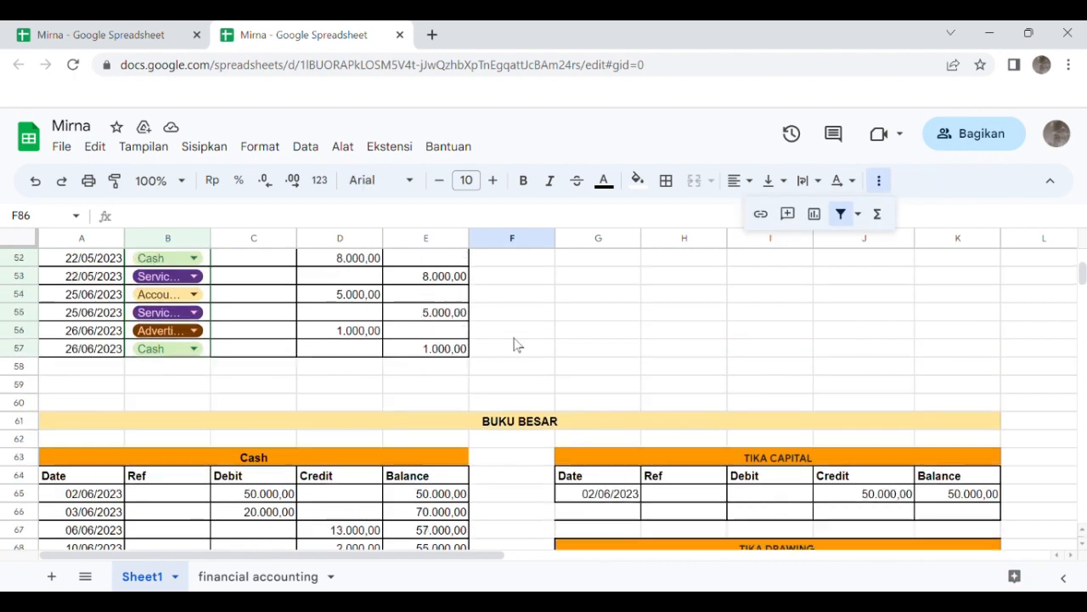
scroll(516, 344, "up", 1)
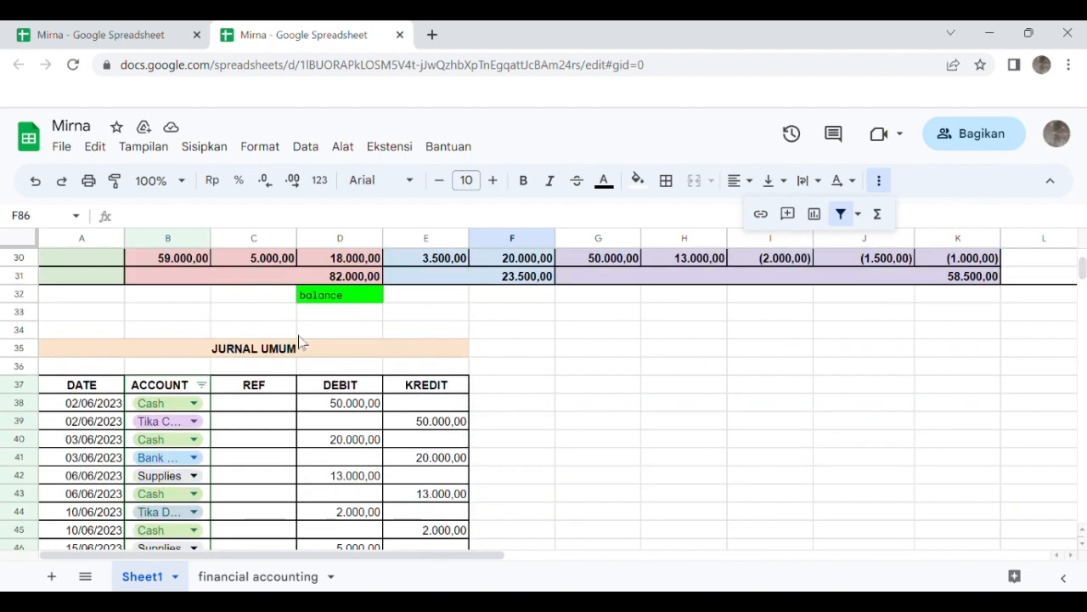
left_click(202, 384)
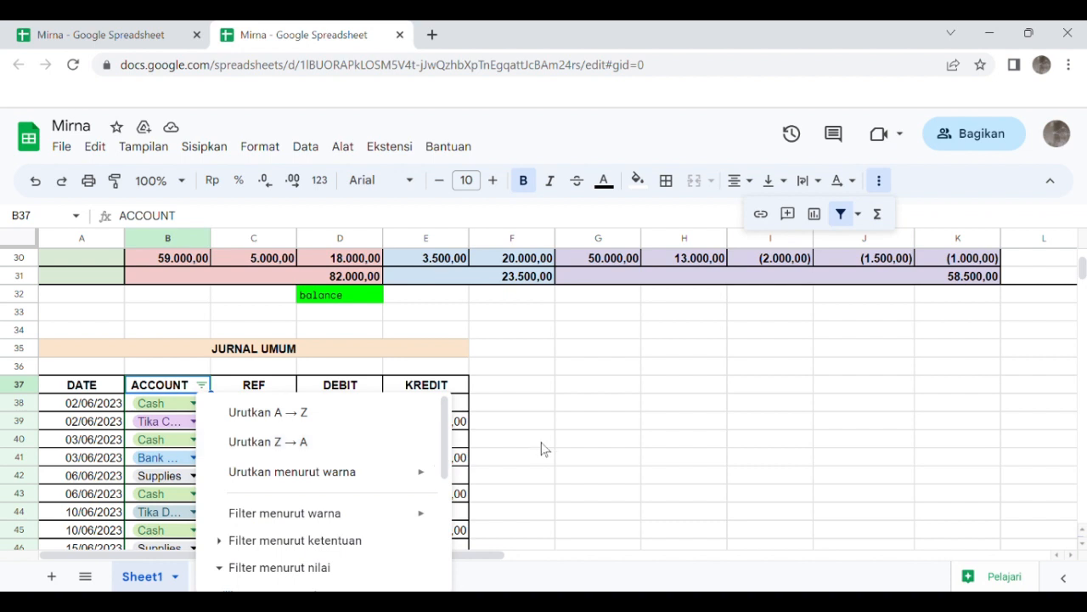
scroll(543, 448, "down", 2)
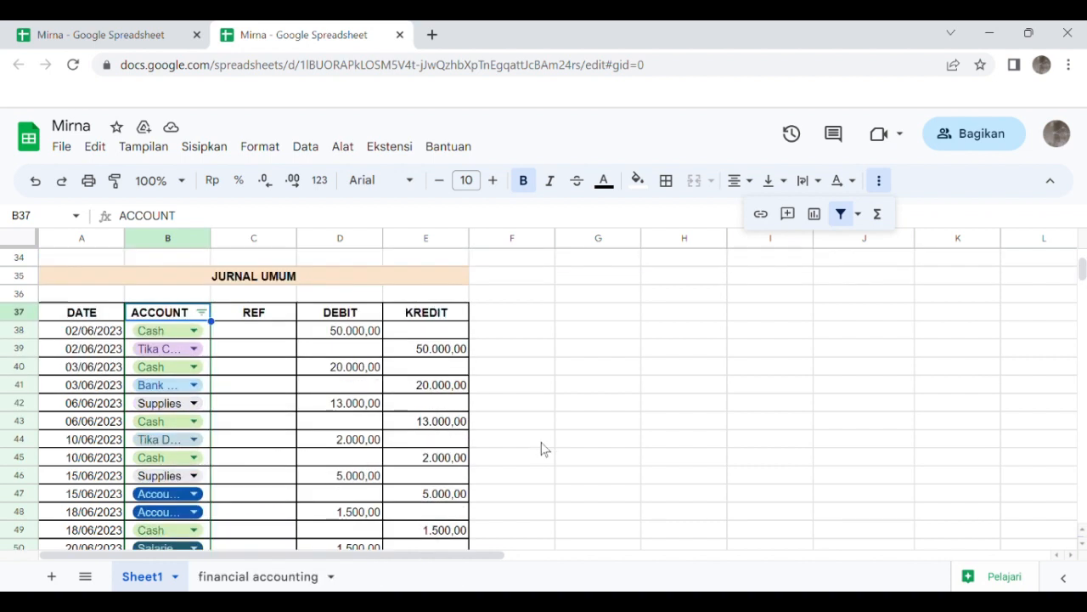
left_click(202, 313)
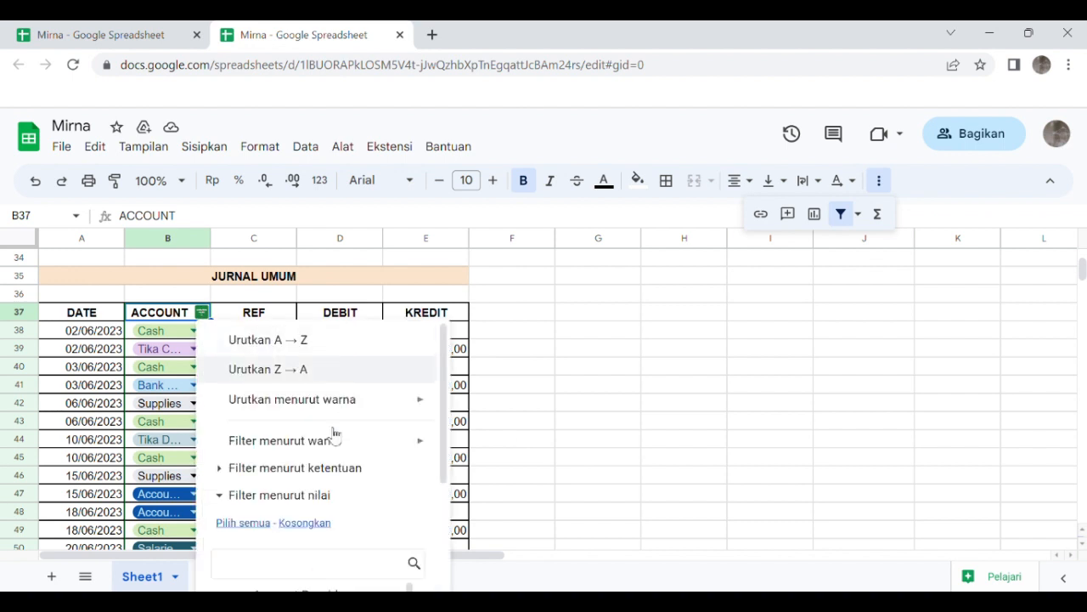
left_click(302, 526)
scroll(303, 527, "down", 1)
scroll(304, 527, "down", 1)
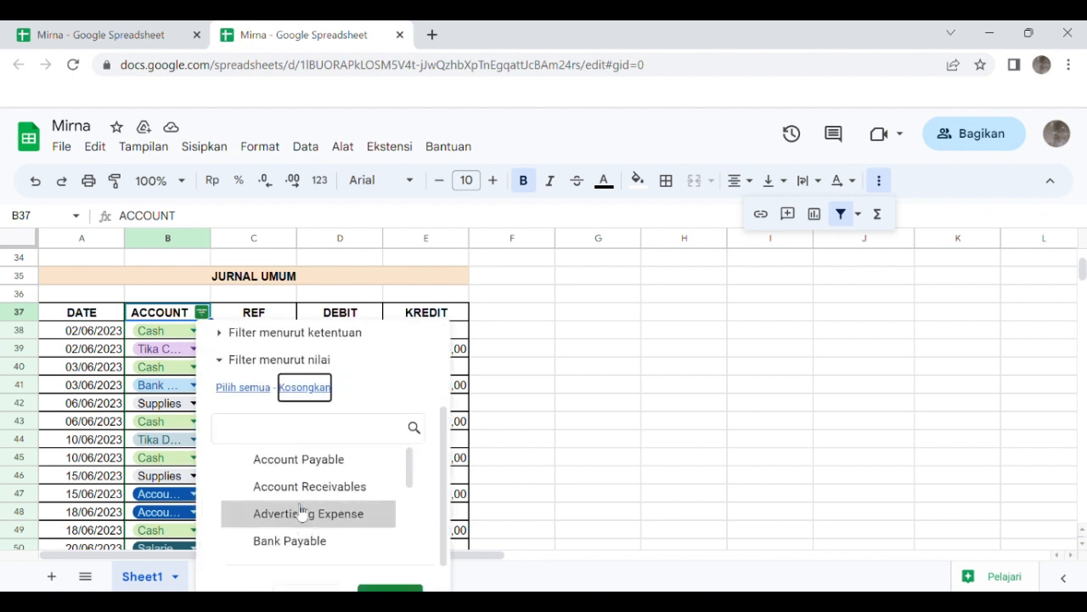
left_click(286, 434)
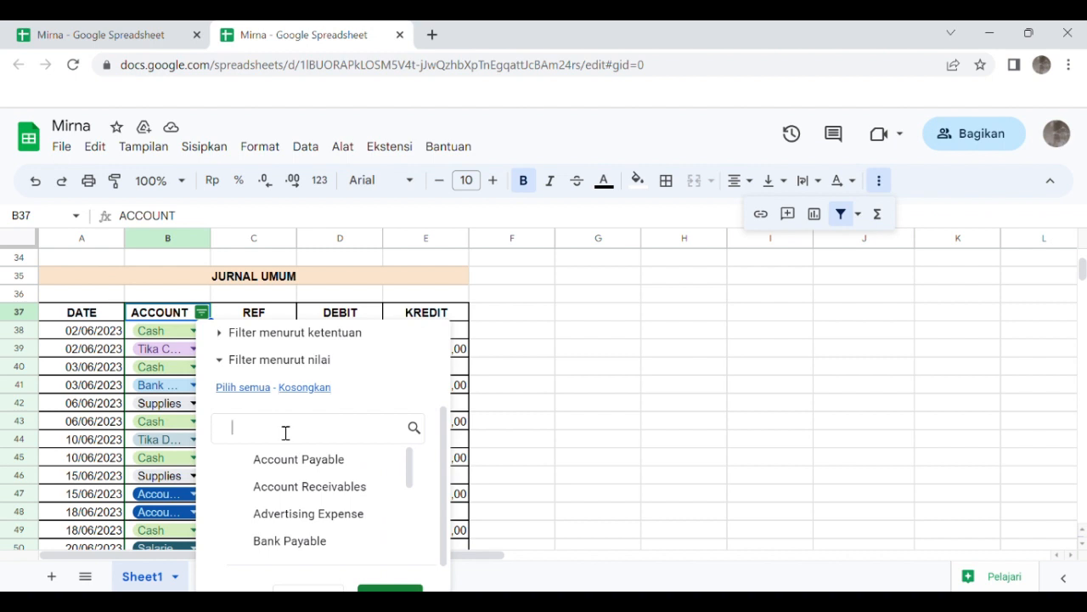
type("cas")
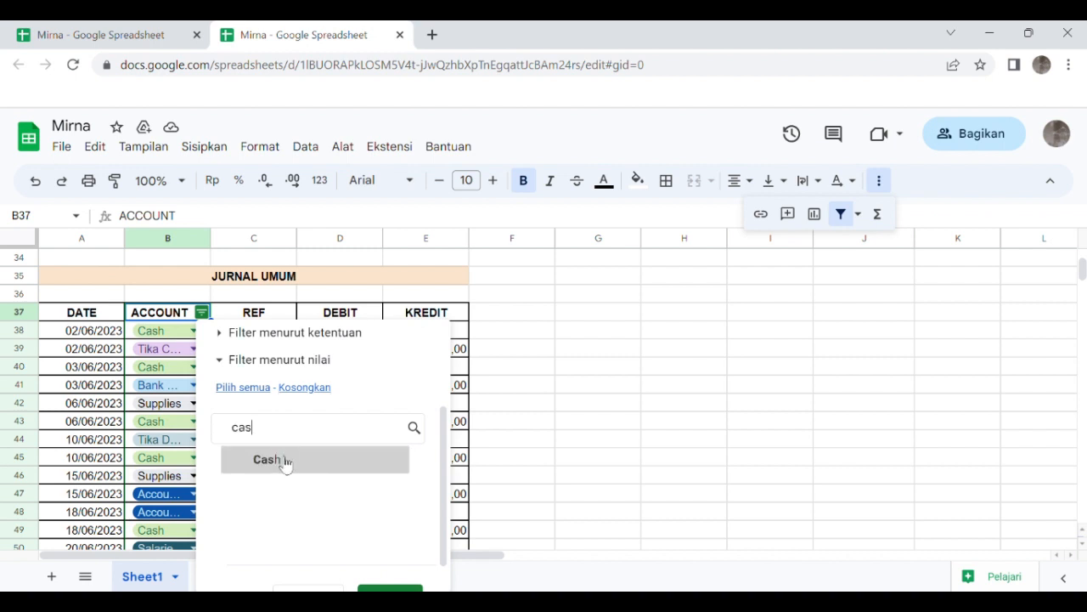
left_click(286, 460)
scroll(405, 575, "down", 1)
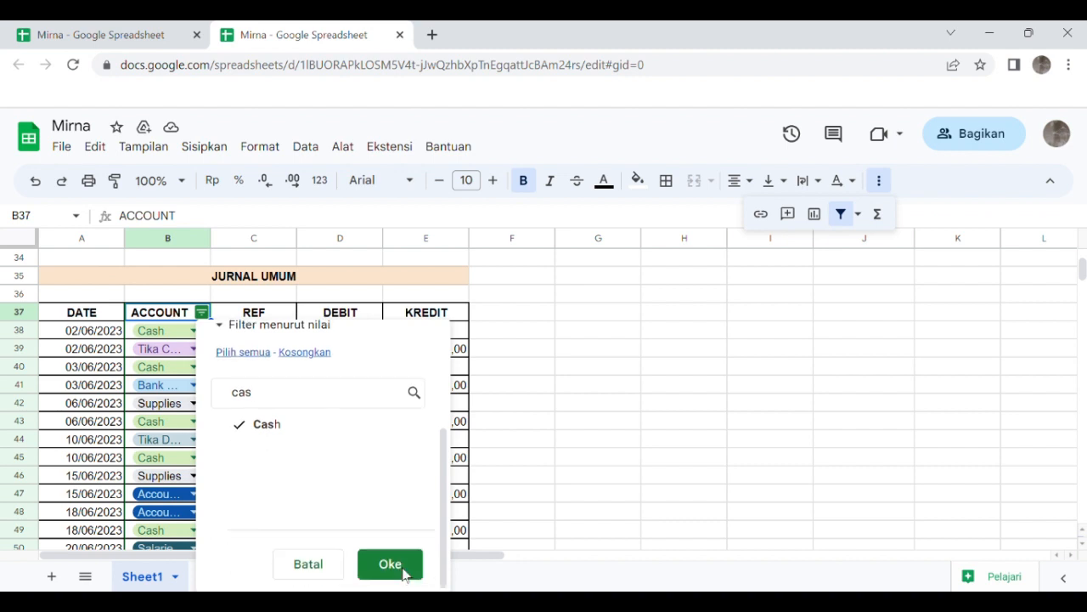
left_click(404, 572)
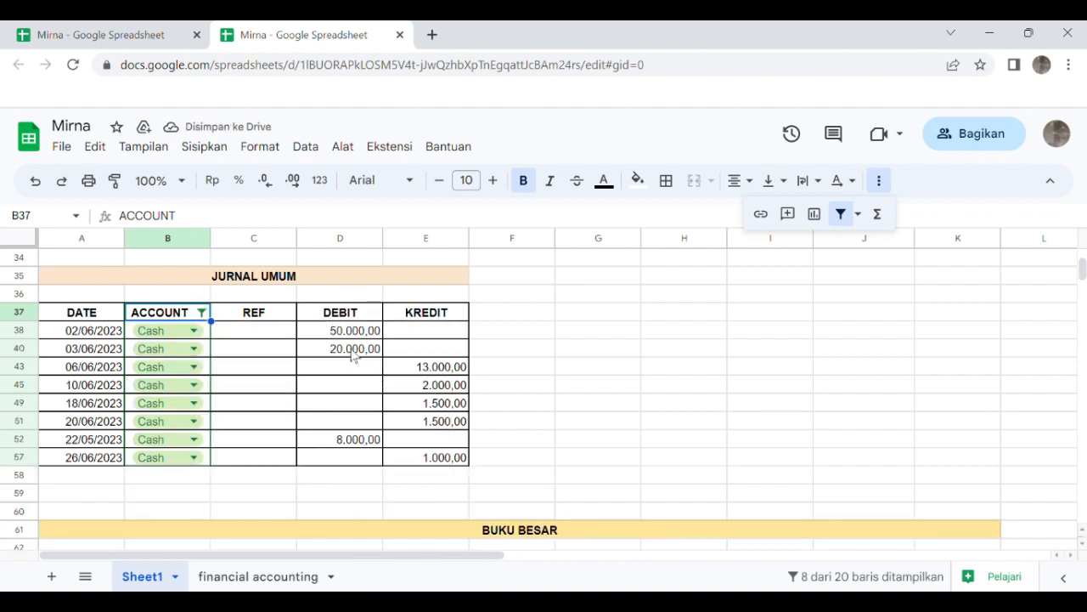
Step: Compare the filtered Cash journal rows with the Cash ledger, and clear the ledger's balances in E66:E72
scroll(389, 348, "down", 5)
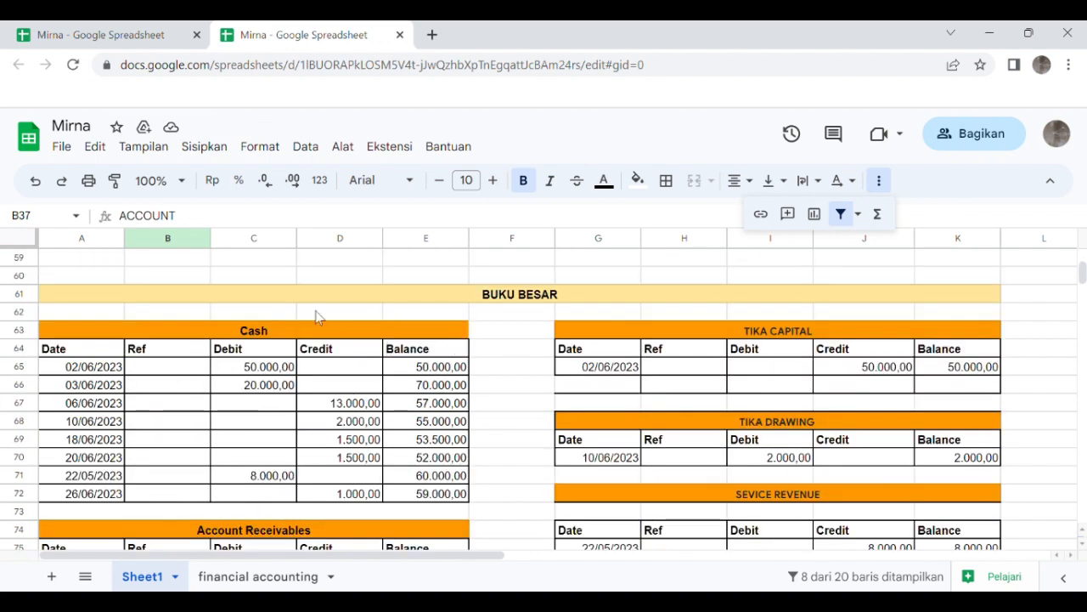
scroll(289, 311, "up", 5)
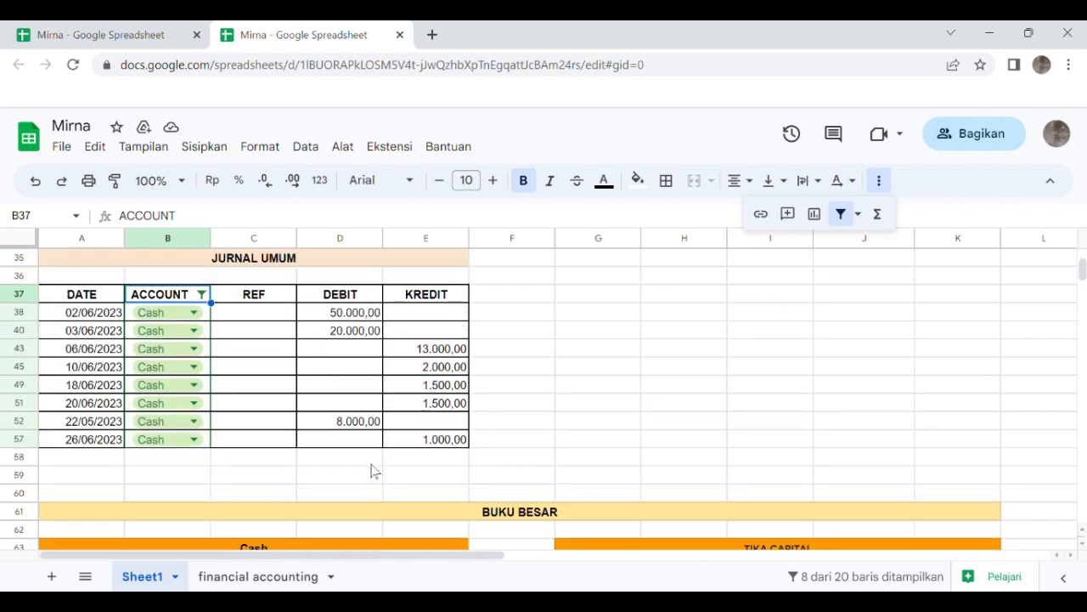
scroll(374, 471, "down", 3)
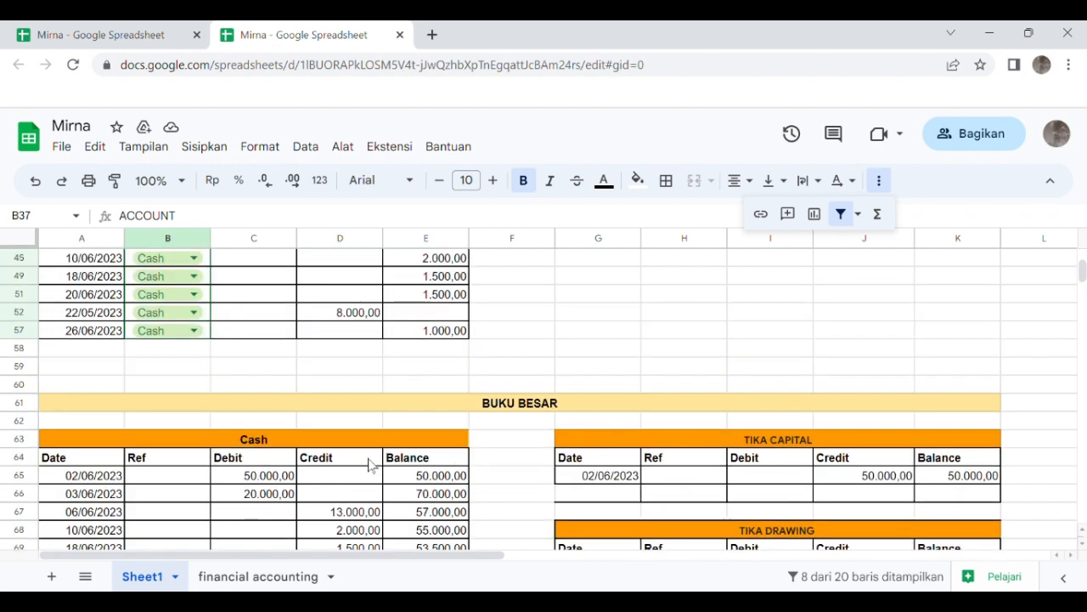
scroll(370, 465, "down", 2)
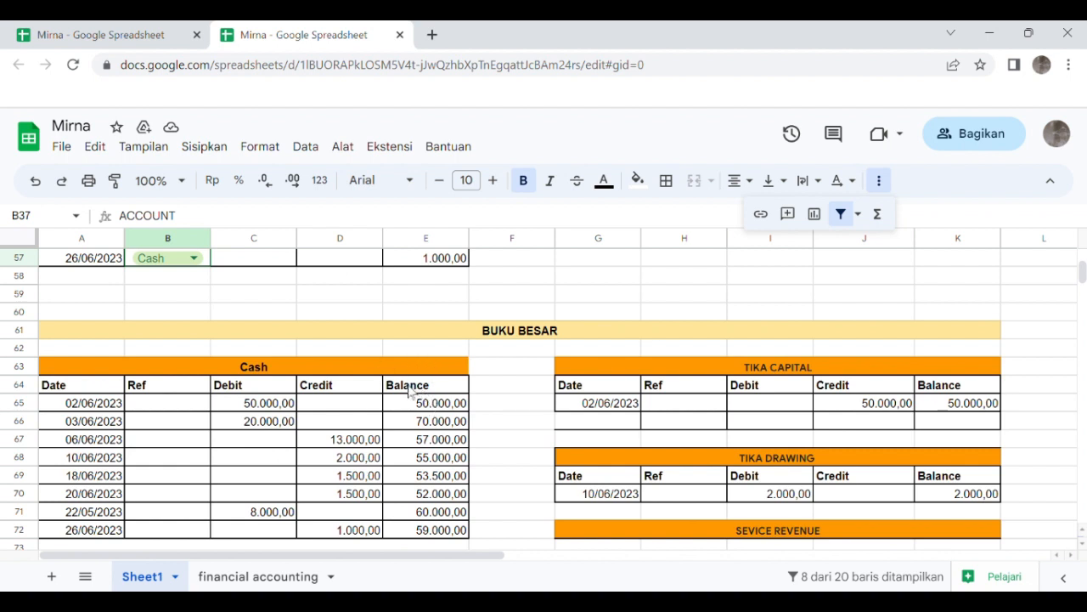
left_click(433, 427)
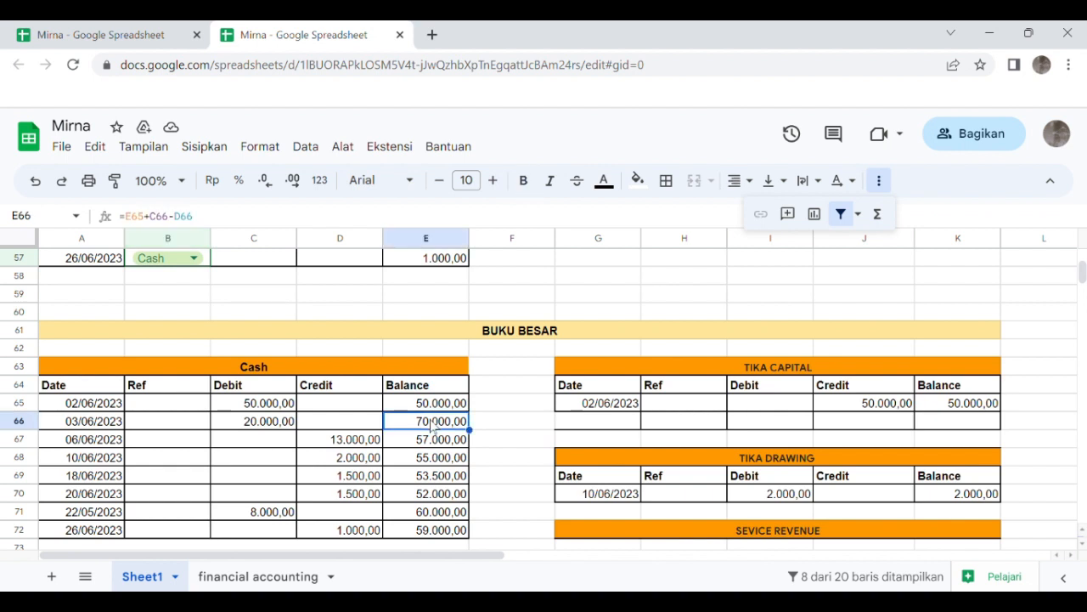
key("Delete")
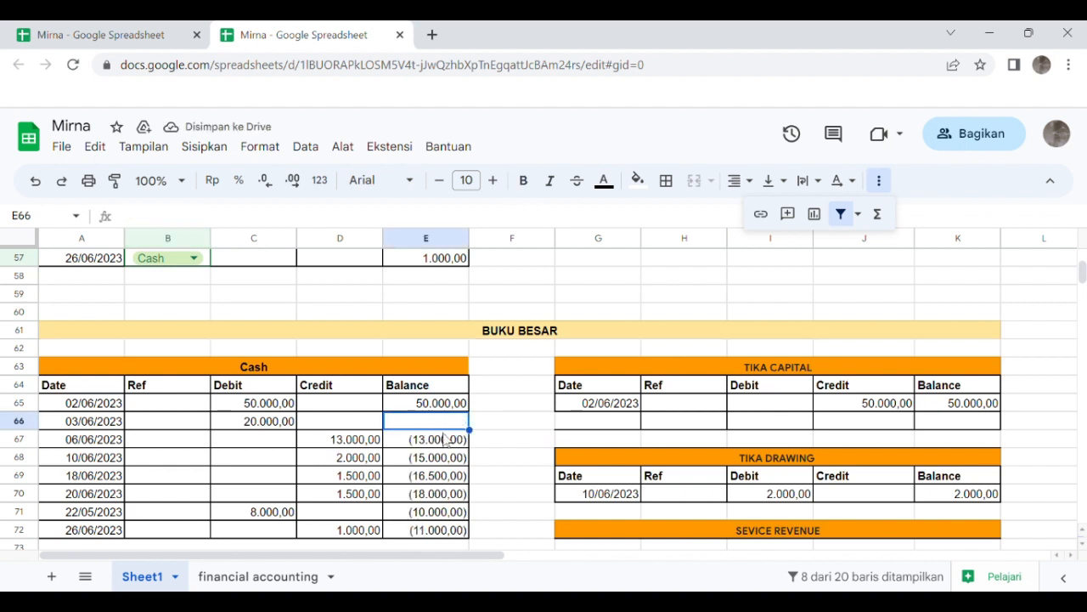
left_click_drag(435, 425, 448, 532)
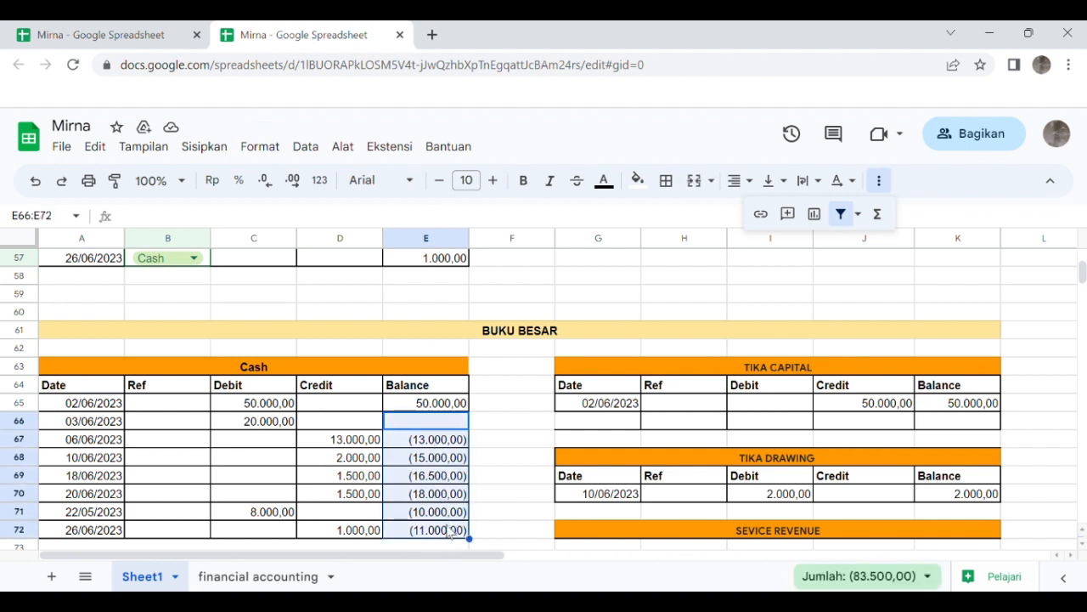
key("Delete")
left_click(429, 427)
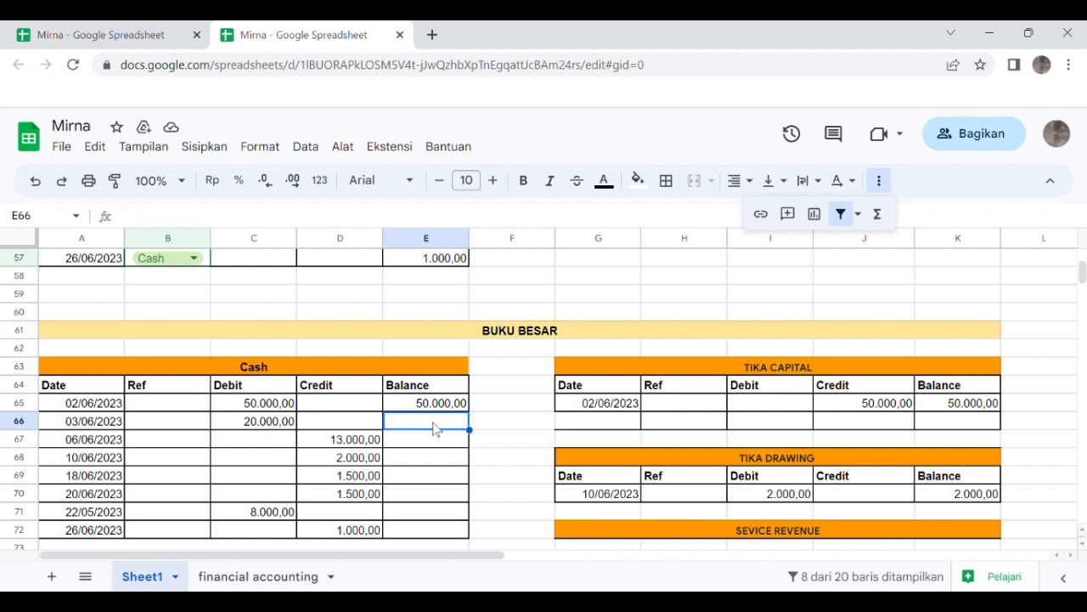
type("=")
left_click(425, 394)
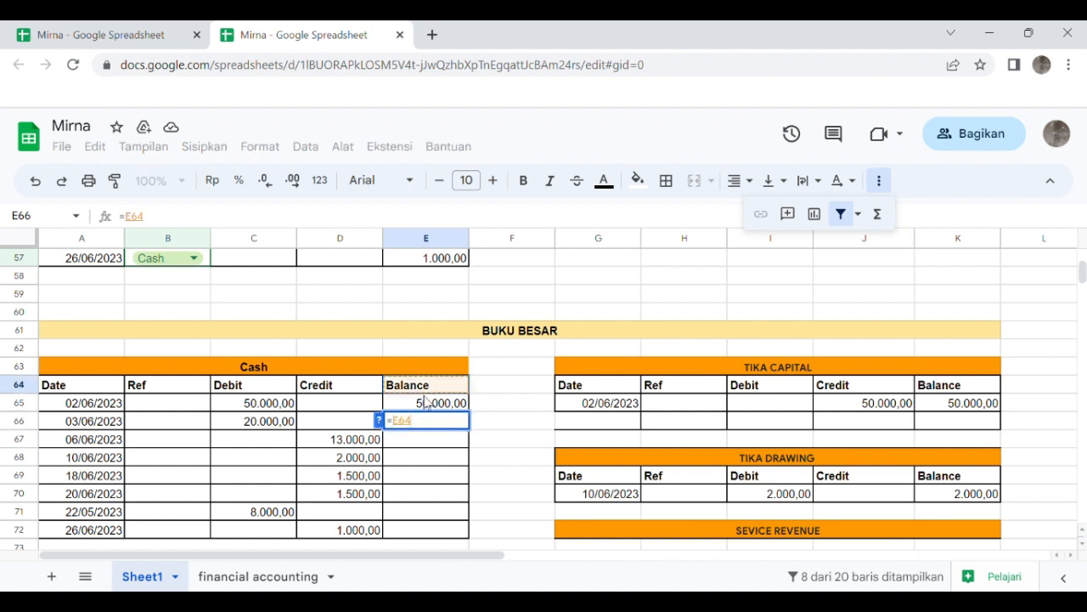
left_click(430, 409)
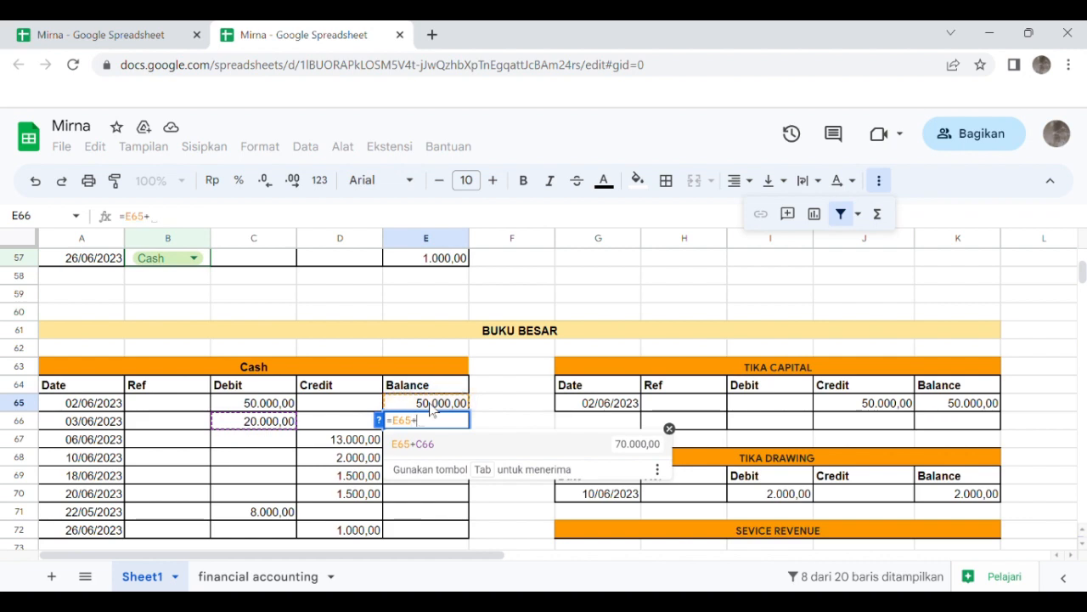
type("+")
left_click(267, 425)
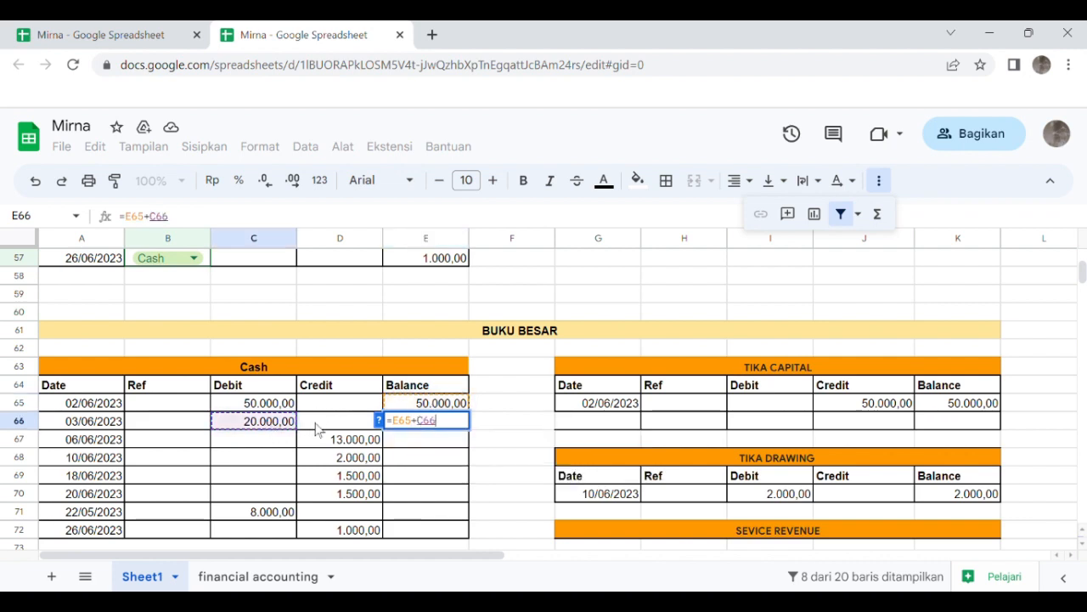
left_click(323, 429)
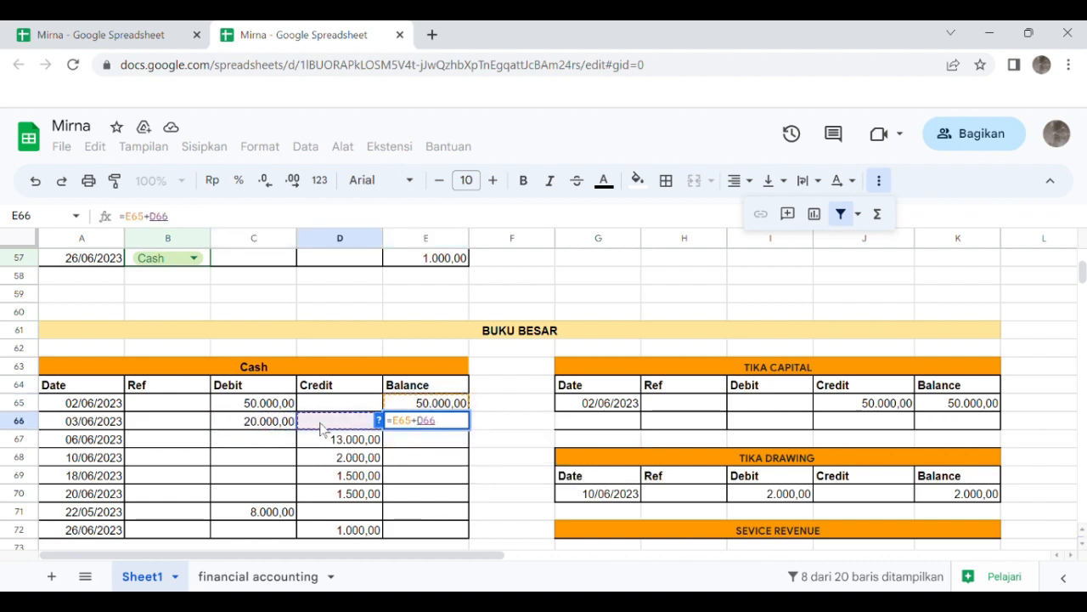
type("+")
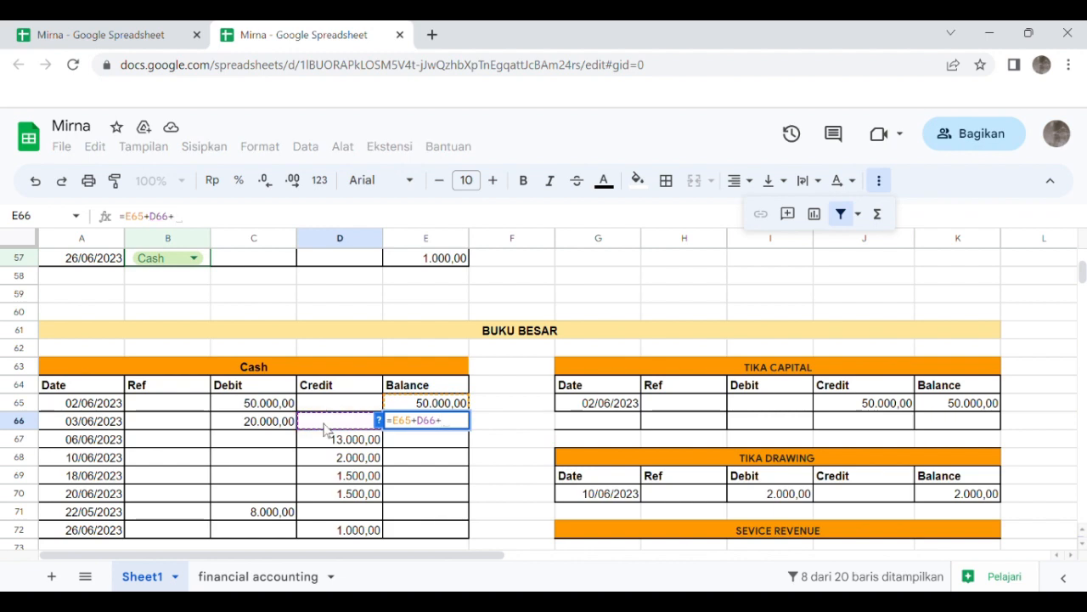
left_click(331, 430)
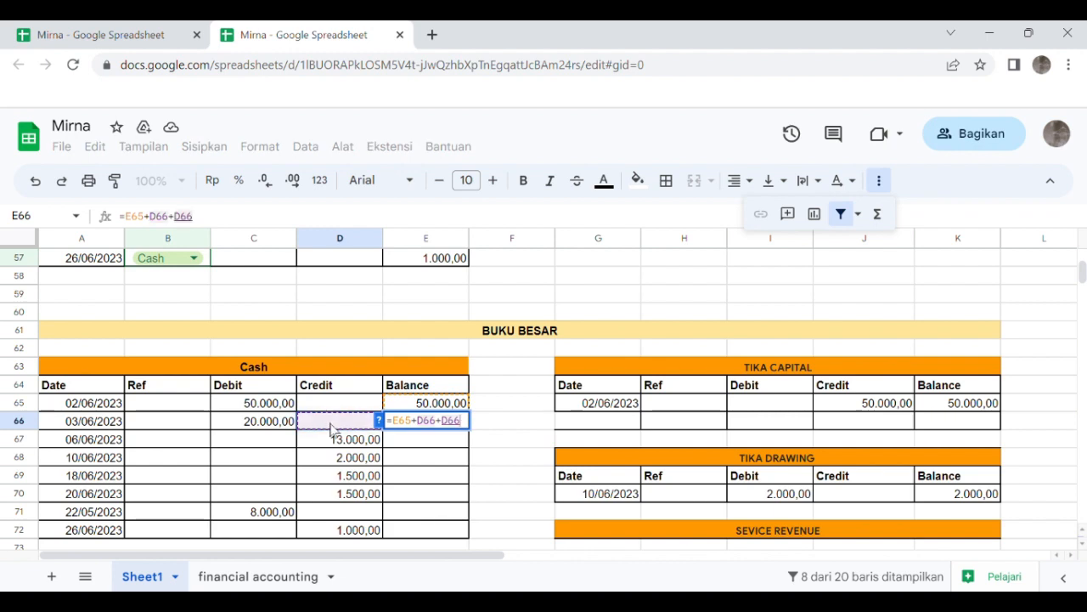
key("Return")
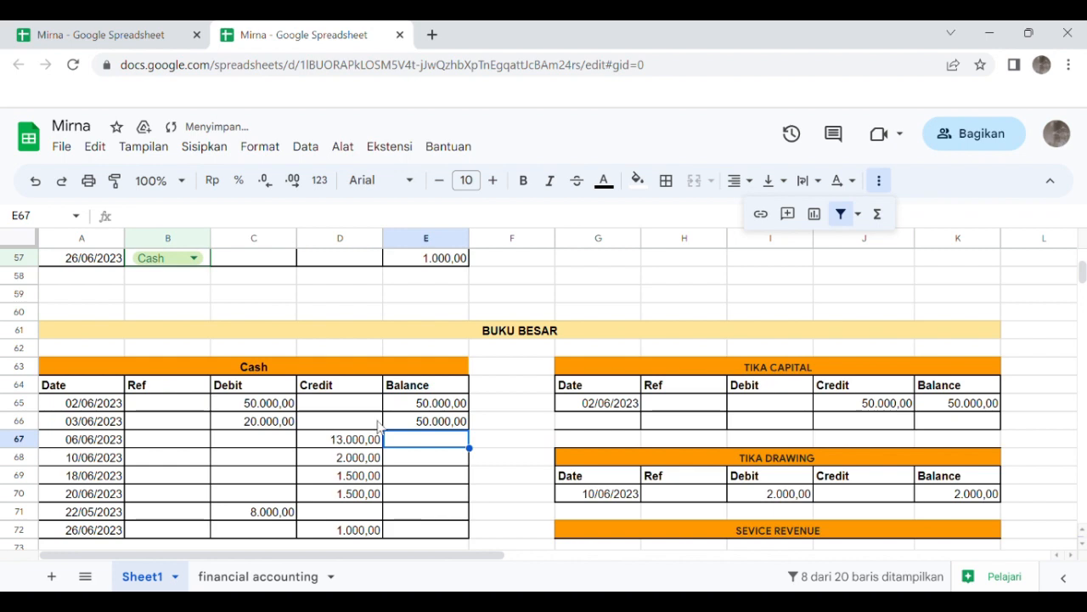
left_click(442, 426)
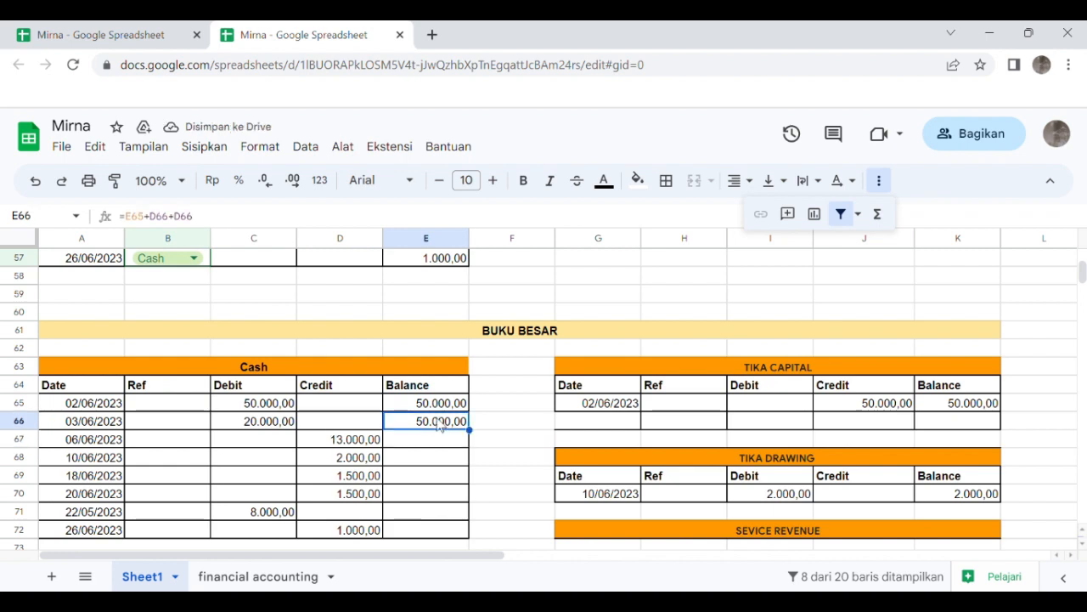
key("Delete")
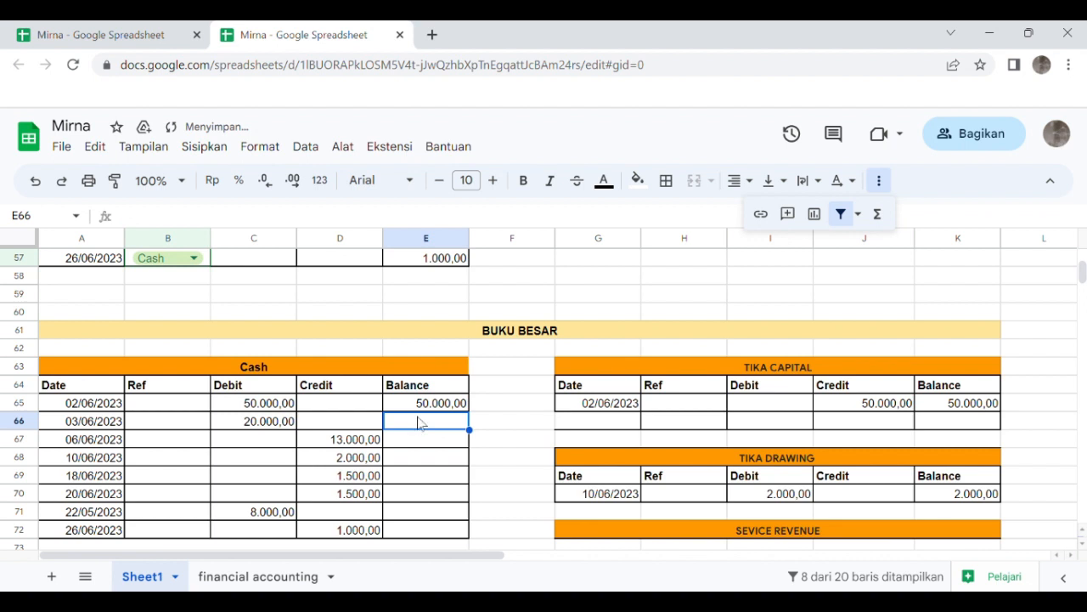
Step: Enter the formula =E65+C66+D66 in E66 as the Cash ledger balance for 03/06/2023
type("=")
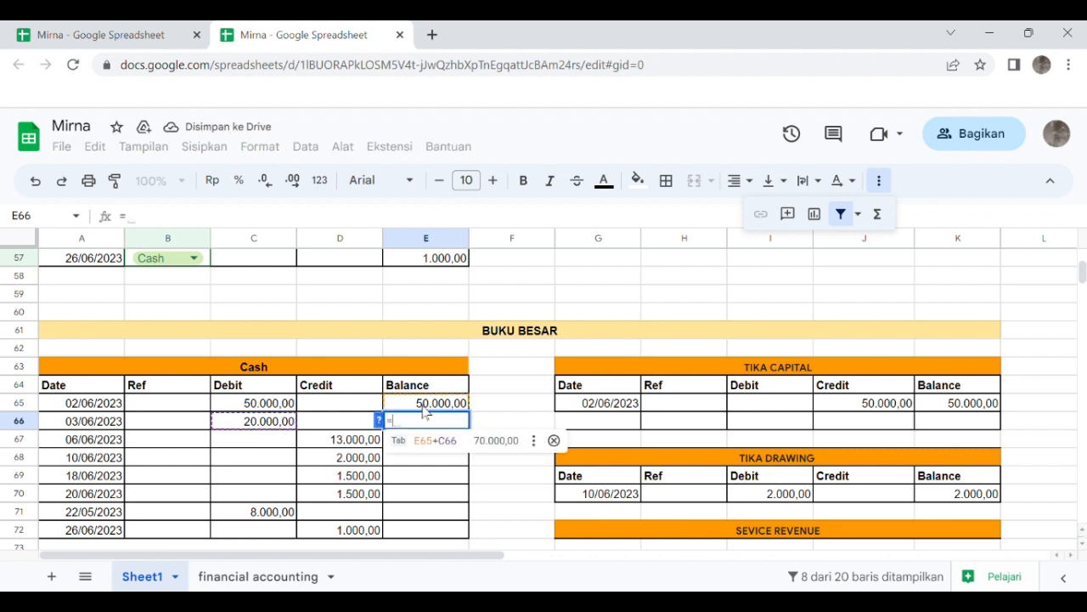
left_click(424, 411)
type("+")
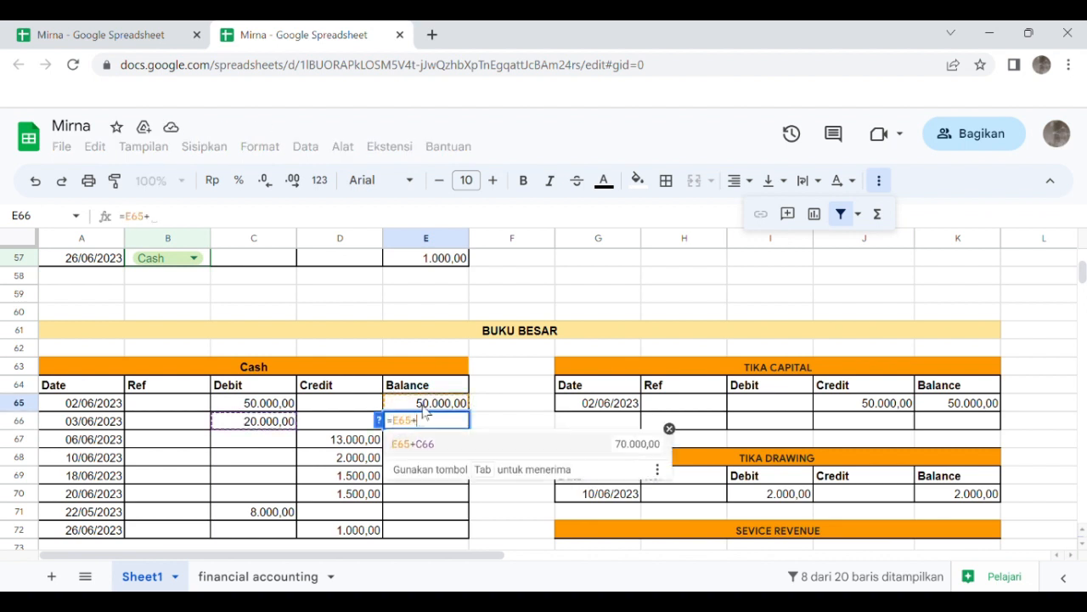
left_click(284, 425)
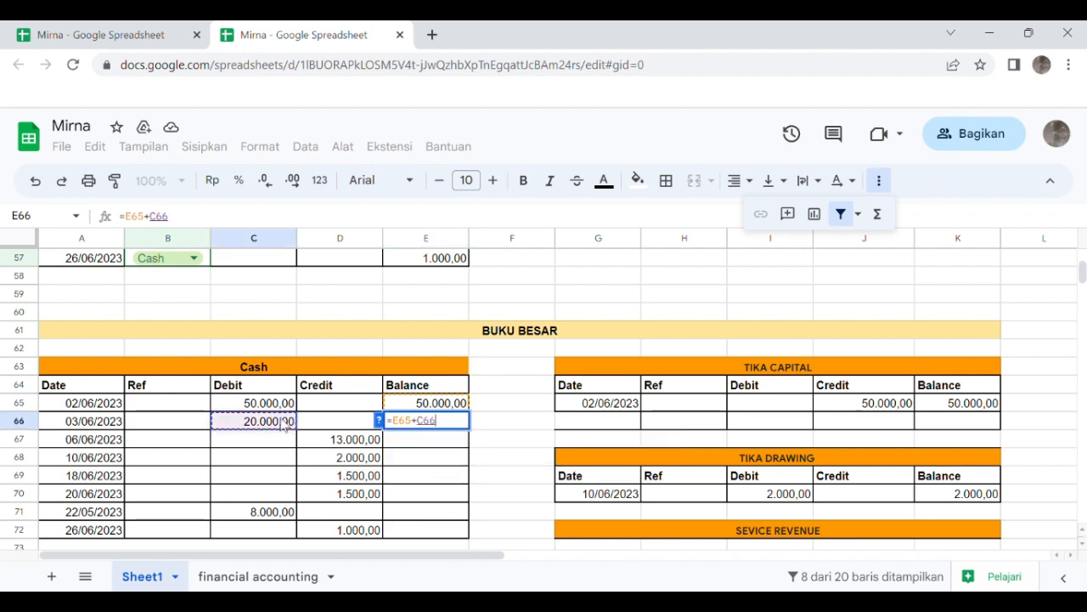
type("-")
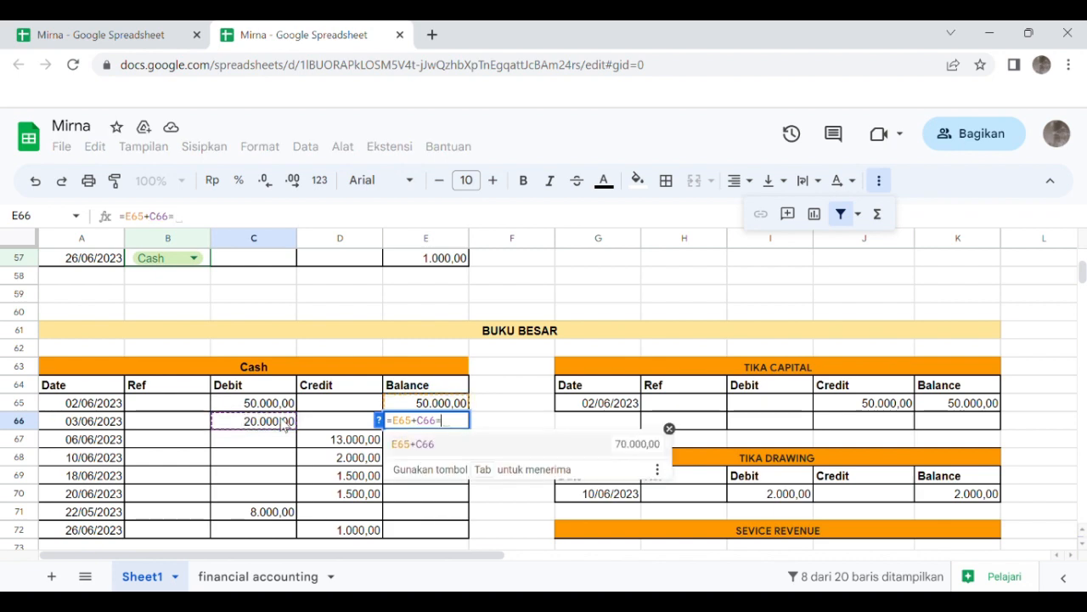
key("BackSpace")
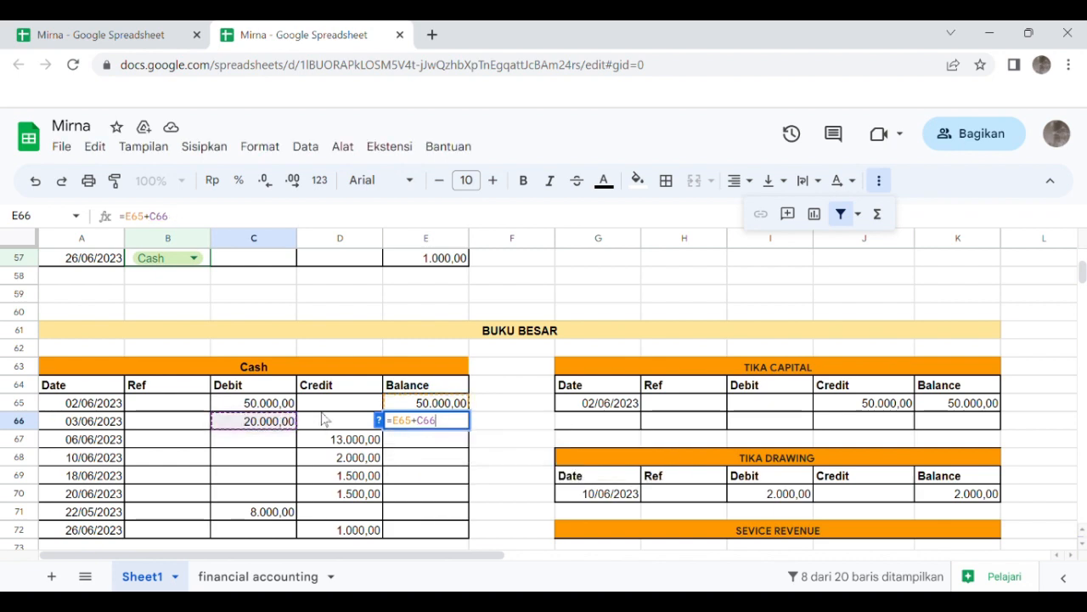
type("=")
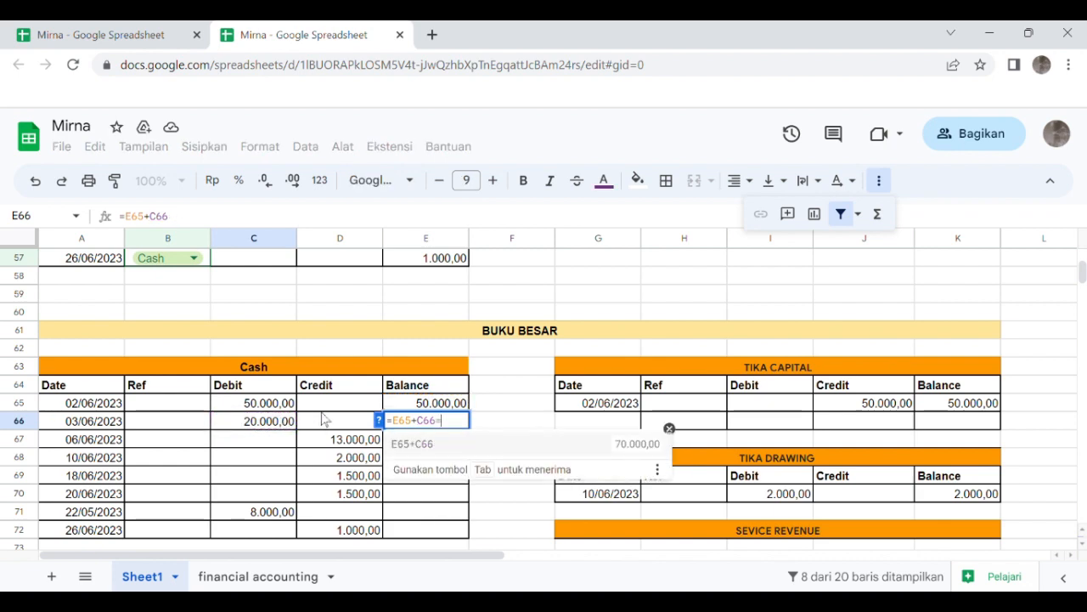
key("BackSpace")
type("+")
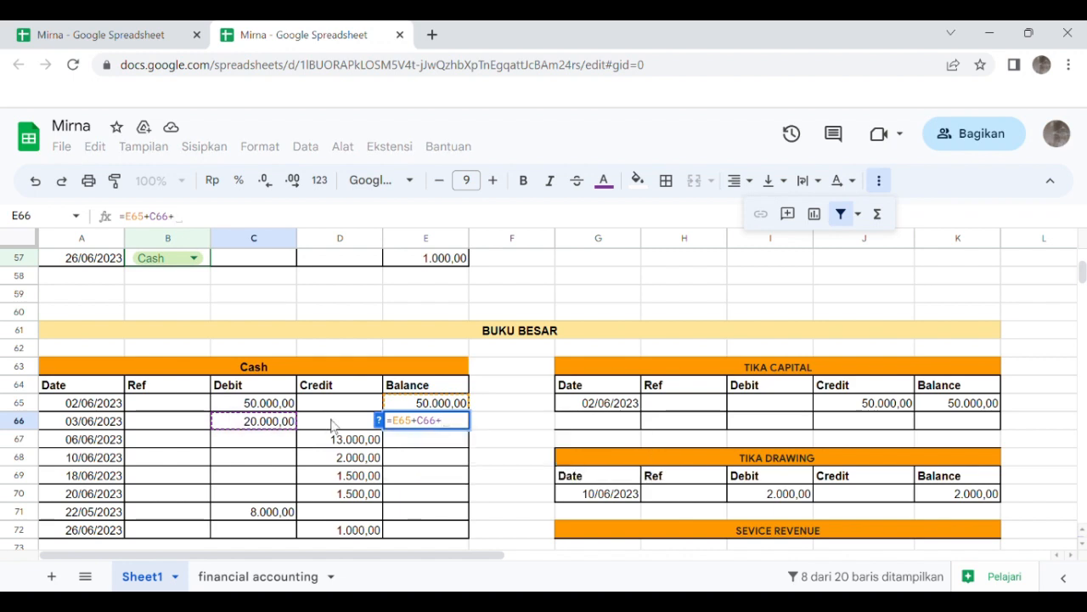
left_click(334, 425)
key("Return")
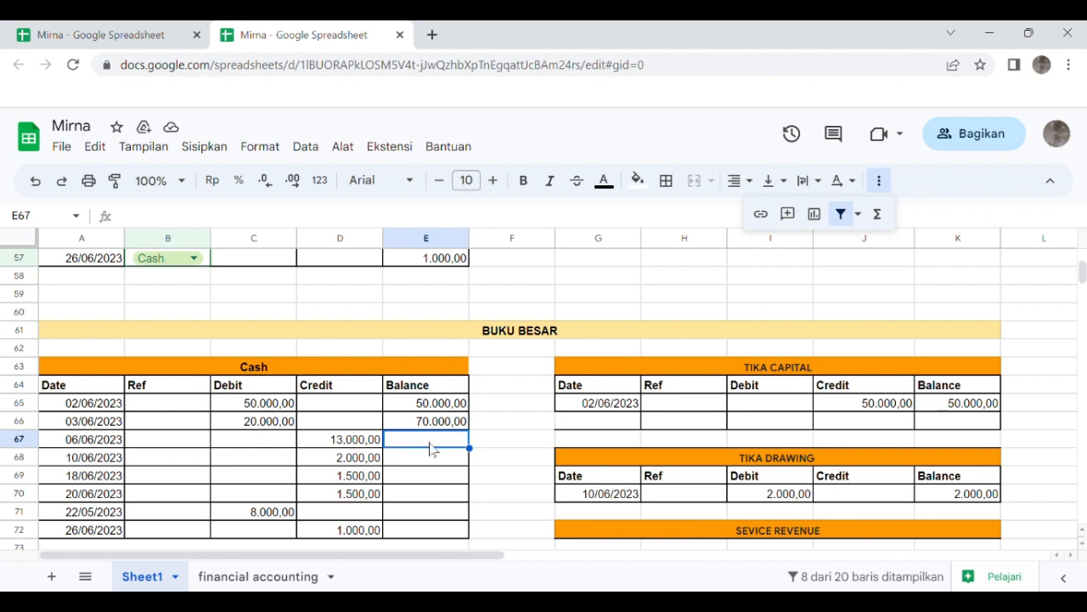
Step: Enter the formula =E66+C67-D67 in E67 as the Cash balance for 06/06/2023, without accepting the suggested formula correction
type("=")
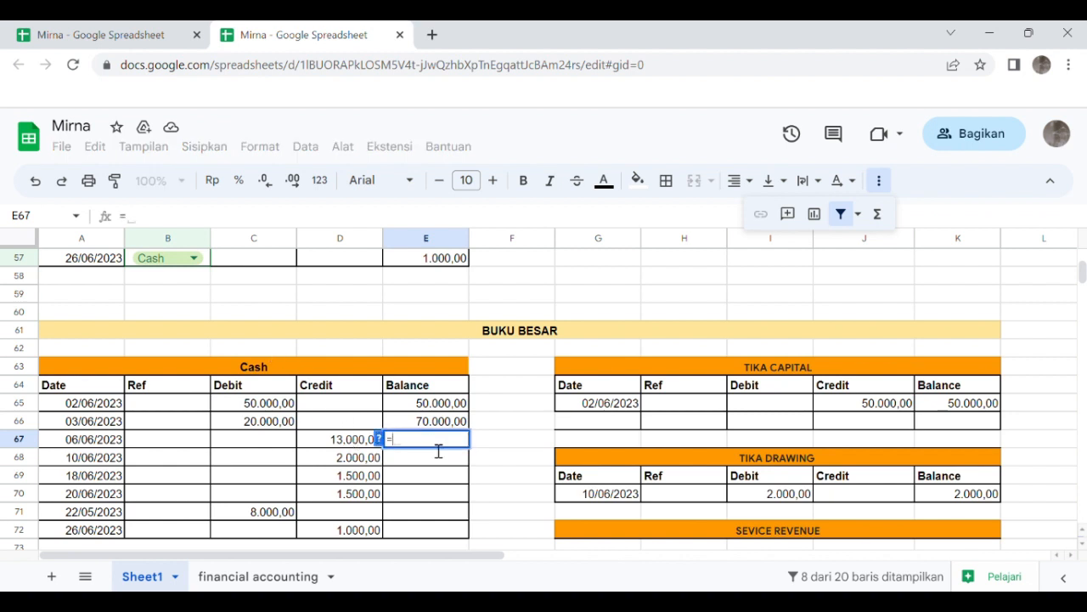
left_click(437, 421)
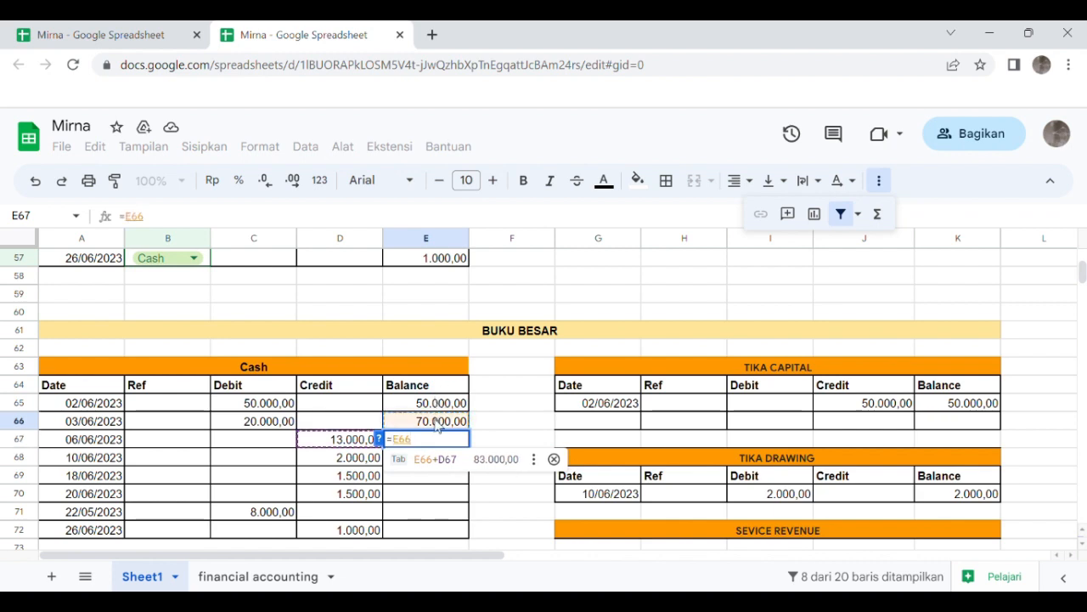
type("+")
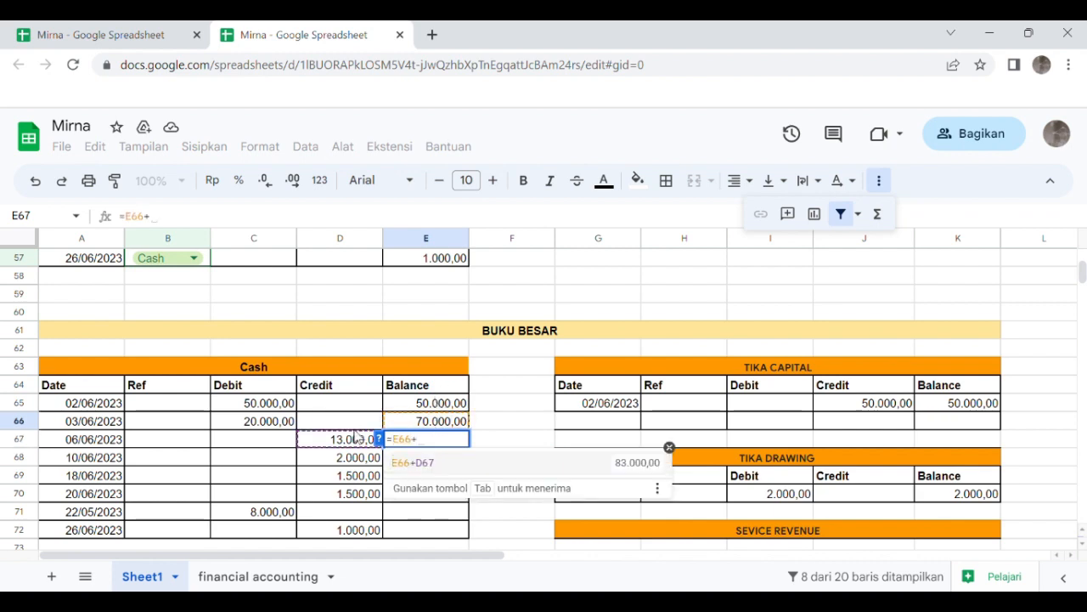
left_click(285, 439)
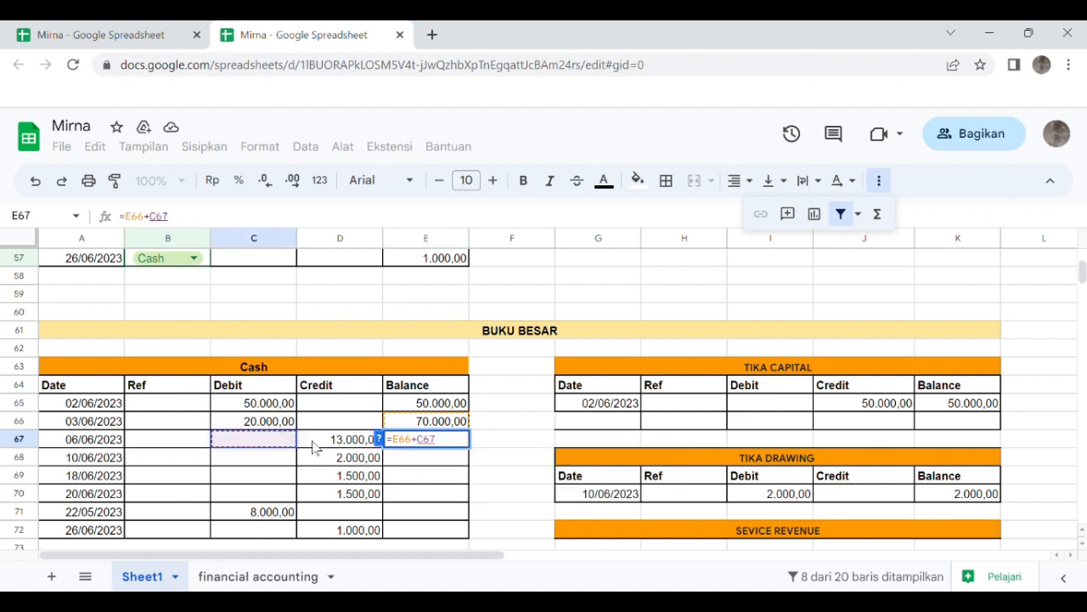
type("-")
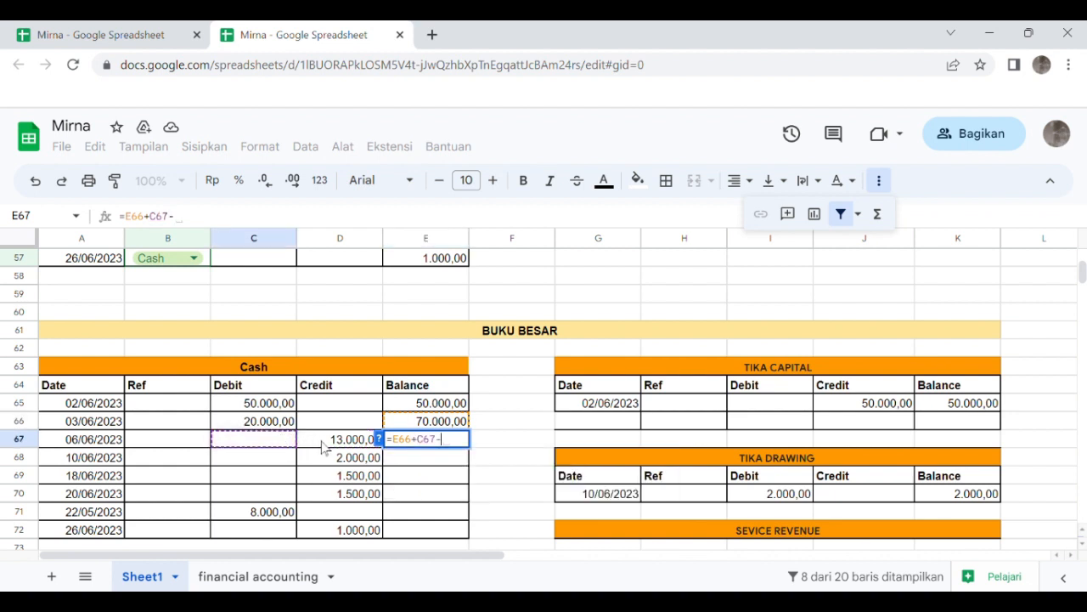
left_click(333, 442)
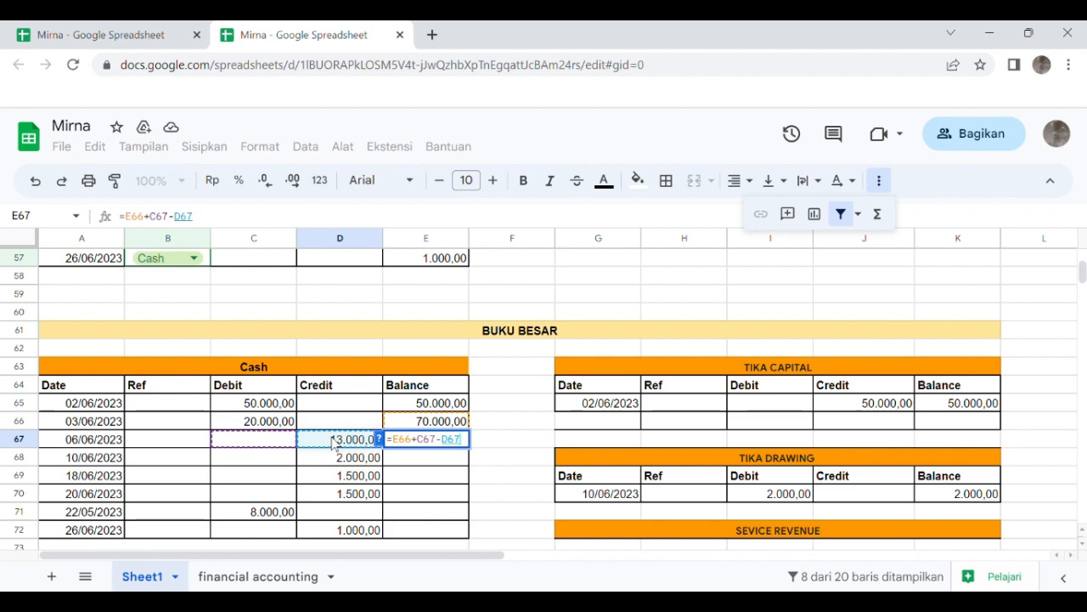
key("Return")
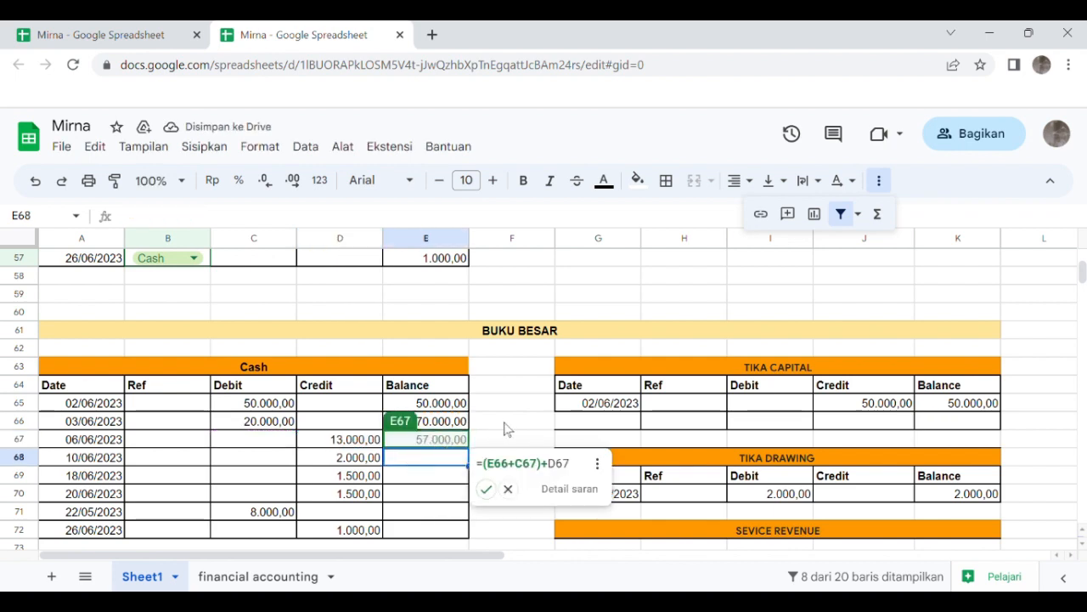
left_click(506, 427)
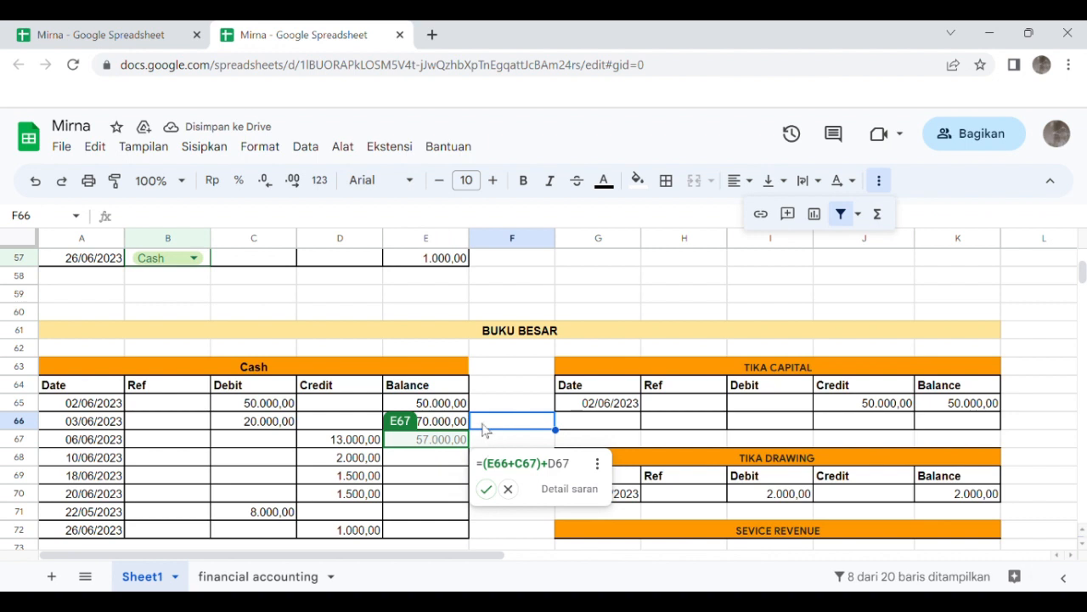
left_click(485, 404)
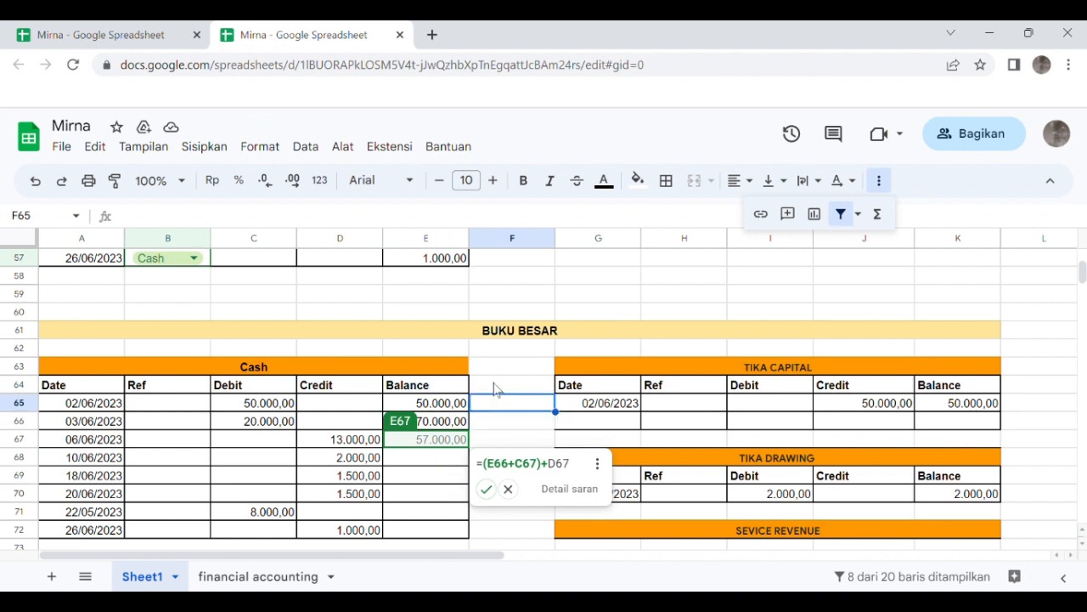
left_click(495, 388)
Step: Enter the formula =E67+C68-D68 in E68 as the Cash ledger balance for 10/06/2023
left_click(439, 459)
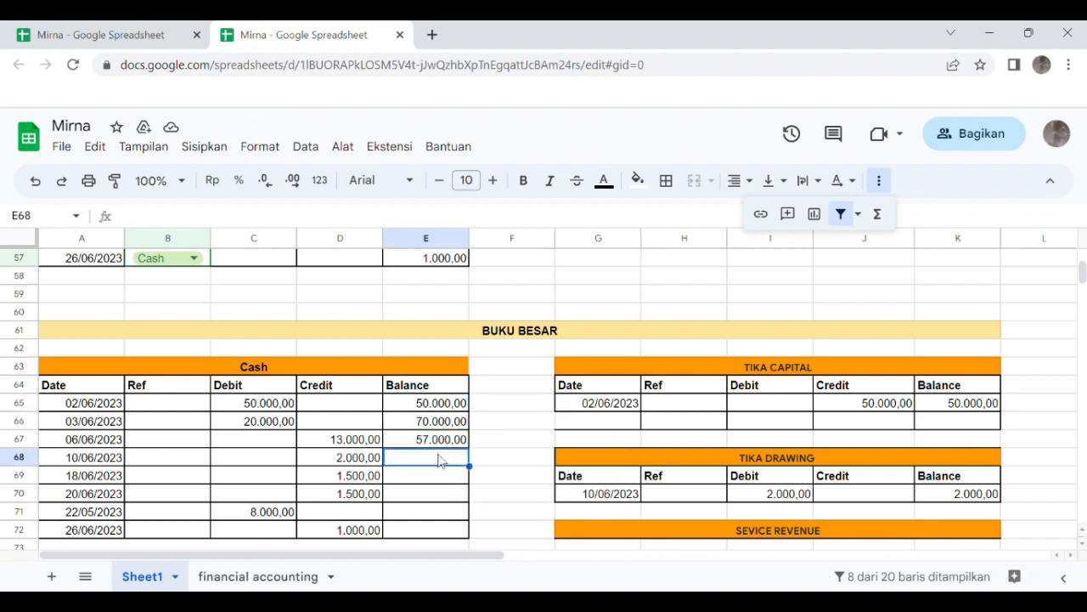
type("=")
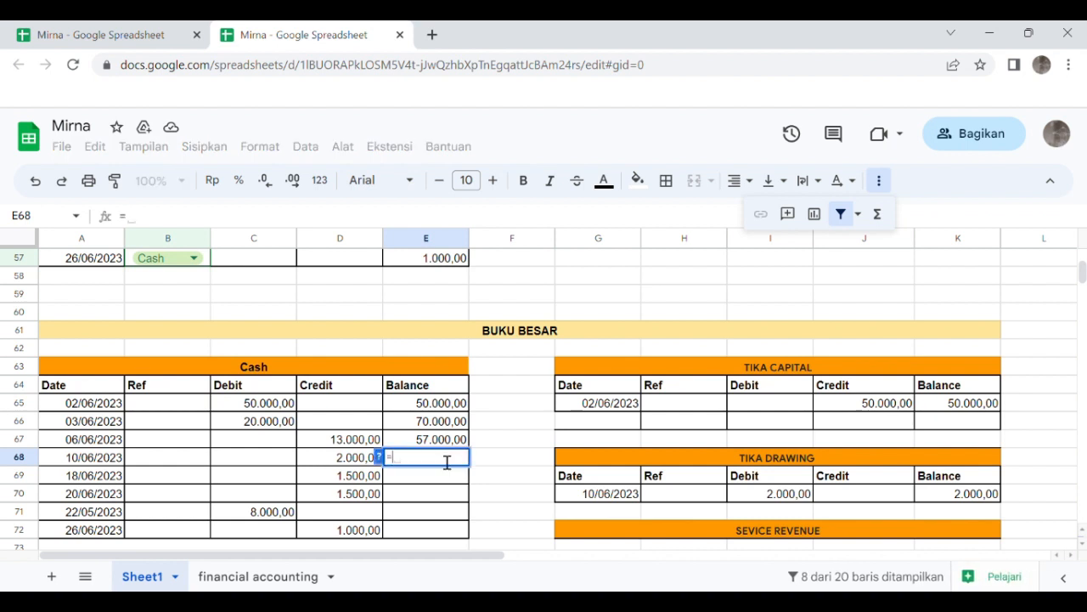
left_click(433, 442)
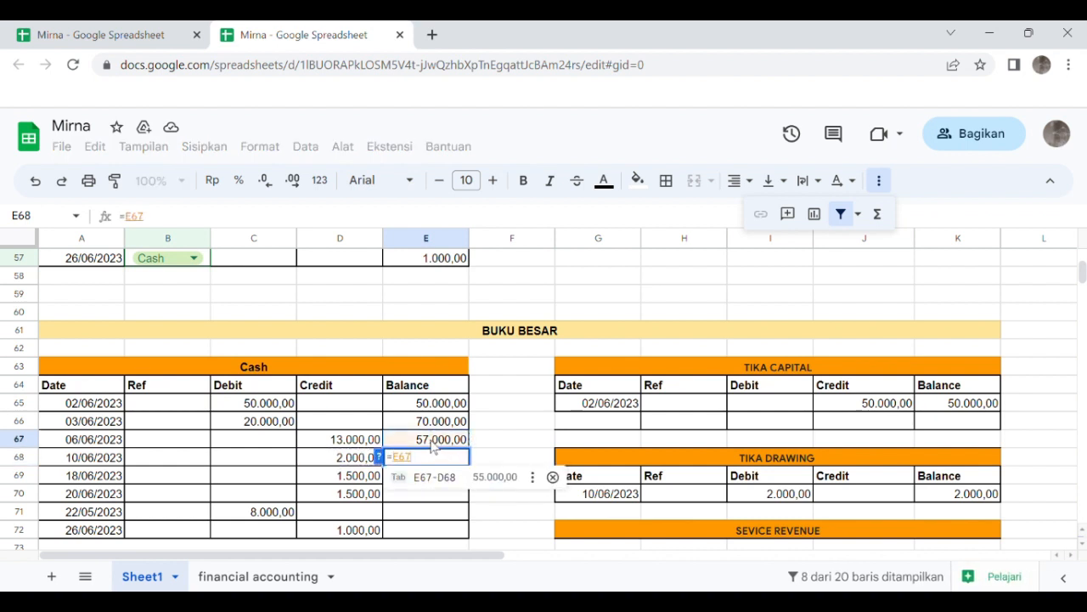
type("+")
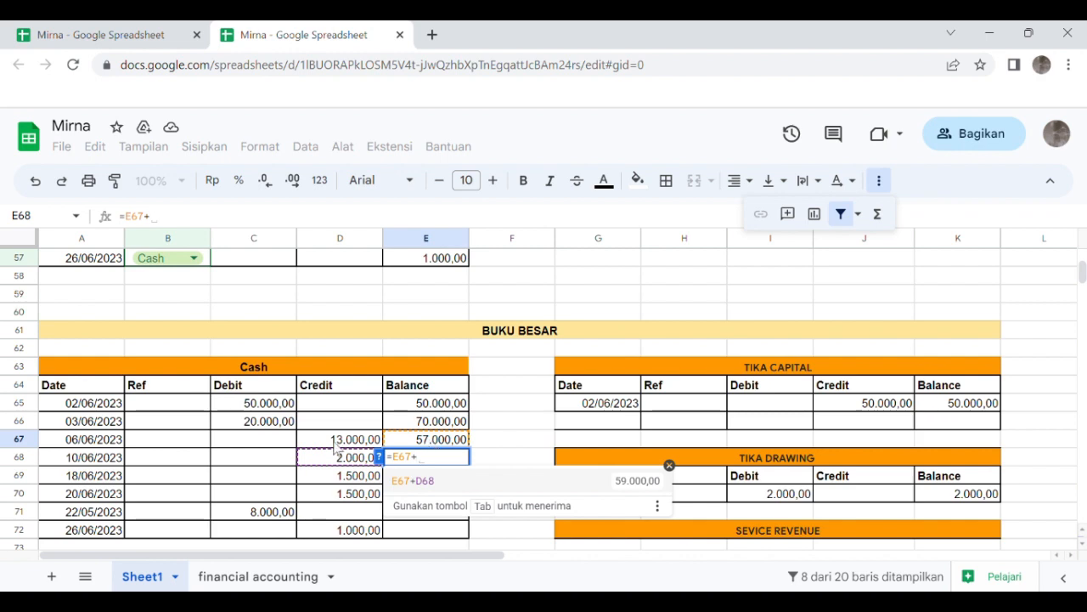
left_click(285, 459)
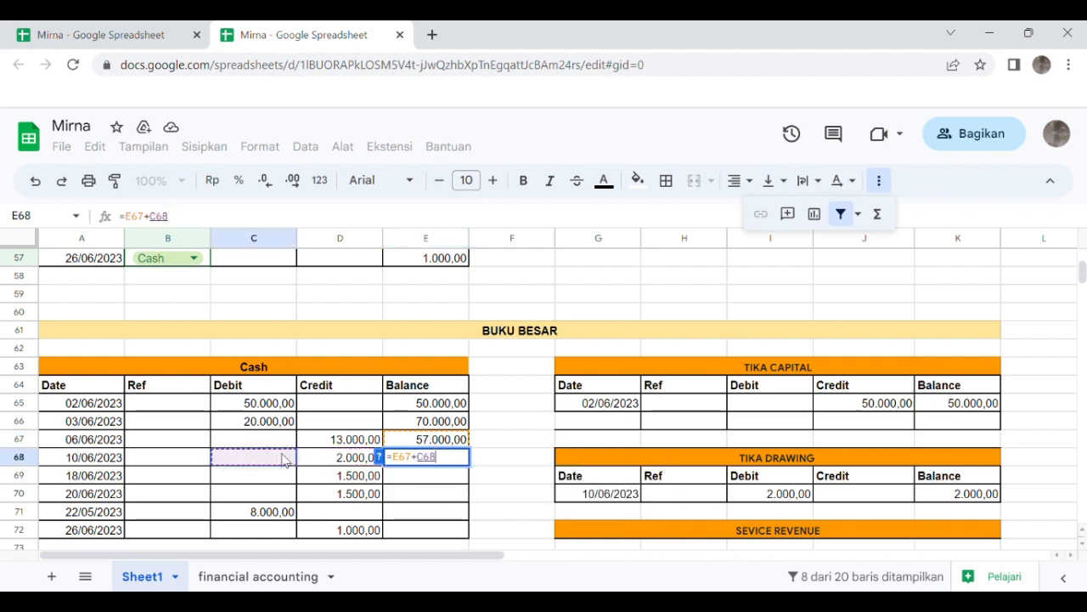
type("-")
left_click(339, 458)
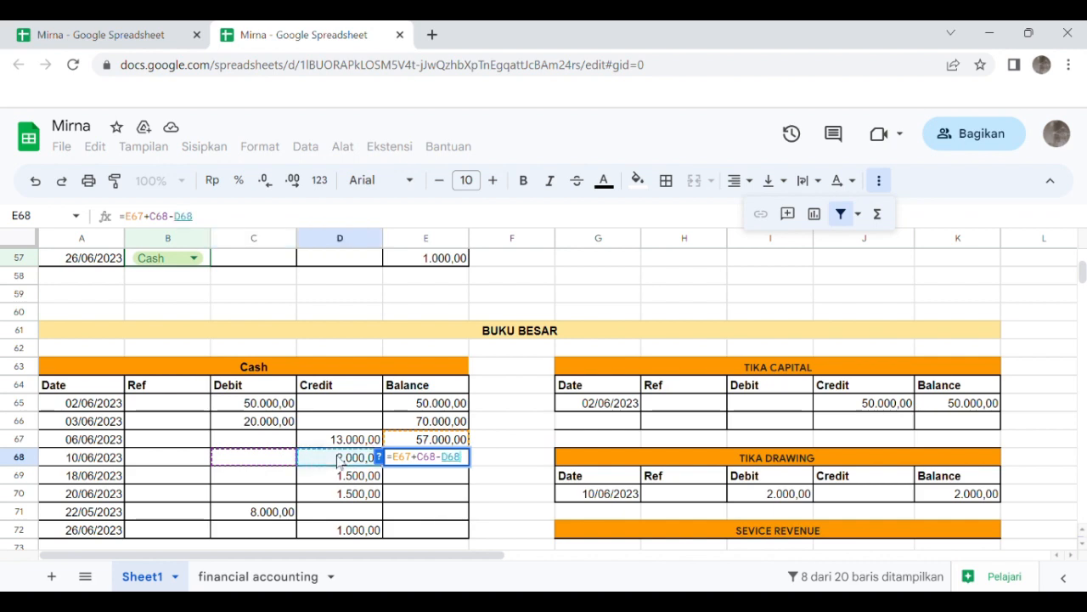
key("Return")
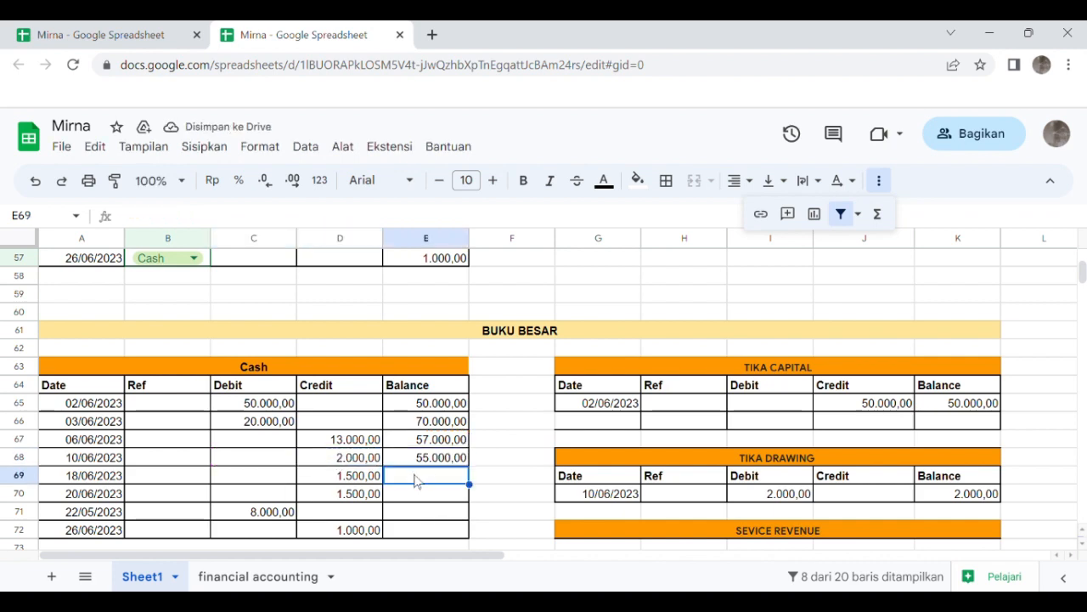
Step: Enter the formula =E68+C69-D69 in E69 as the Cash ledger balance for 18/06/2023
type("=")
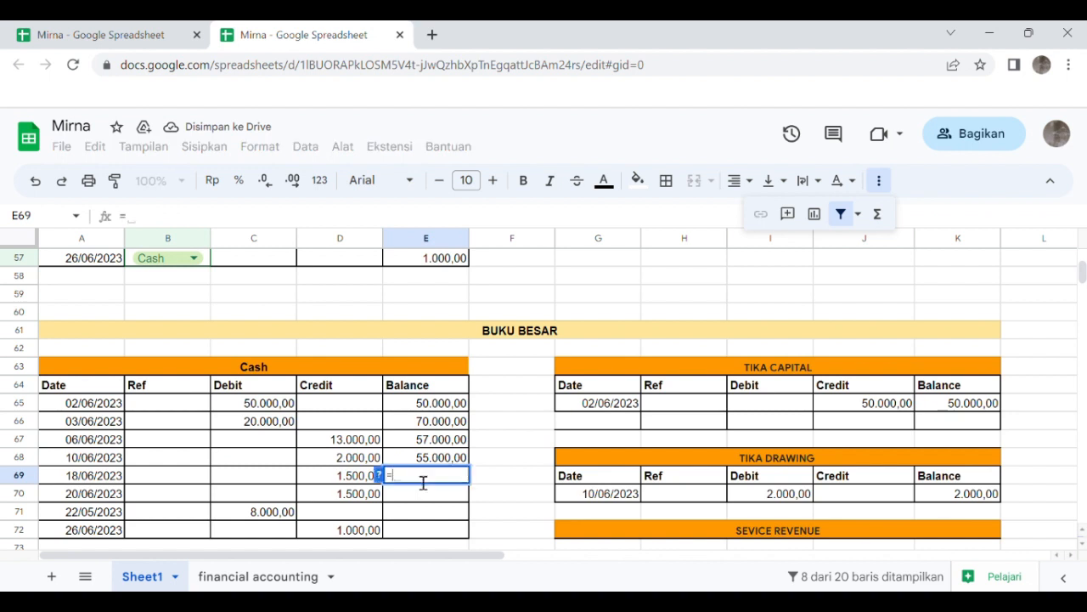
left_click(419, 461)
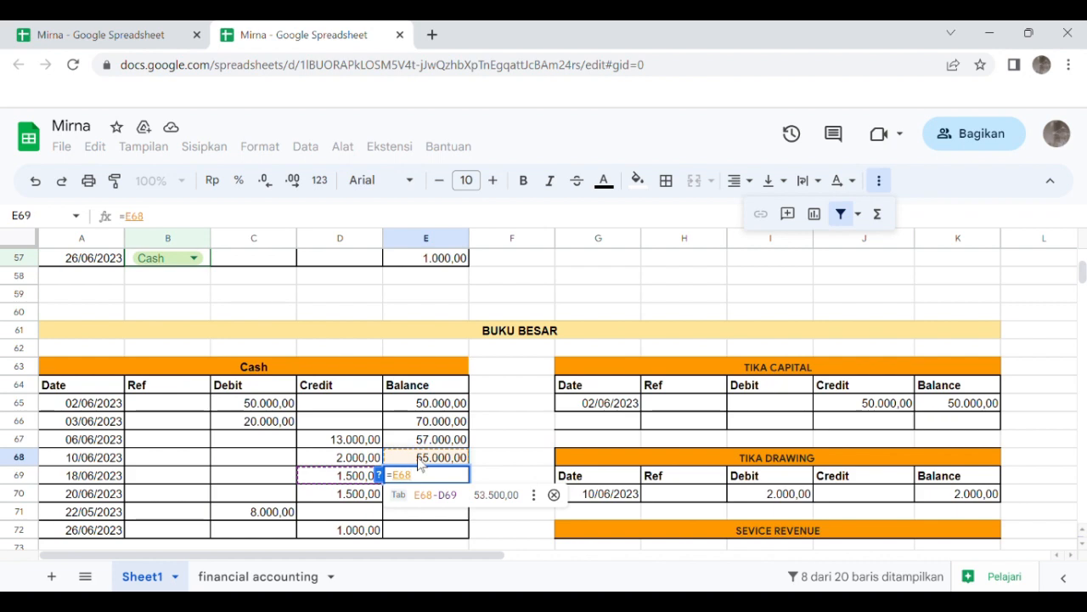
type("+")
left_click(280, 482)
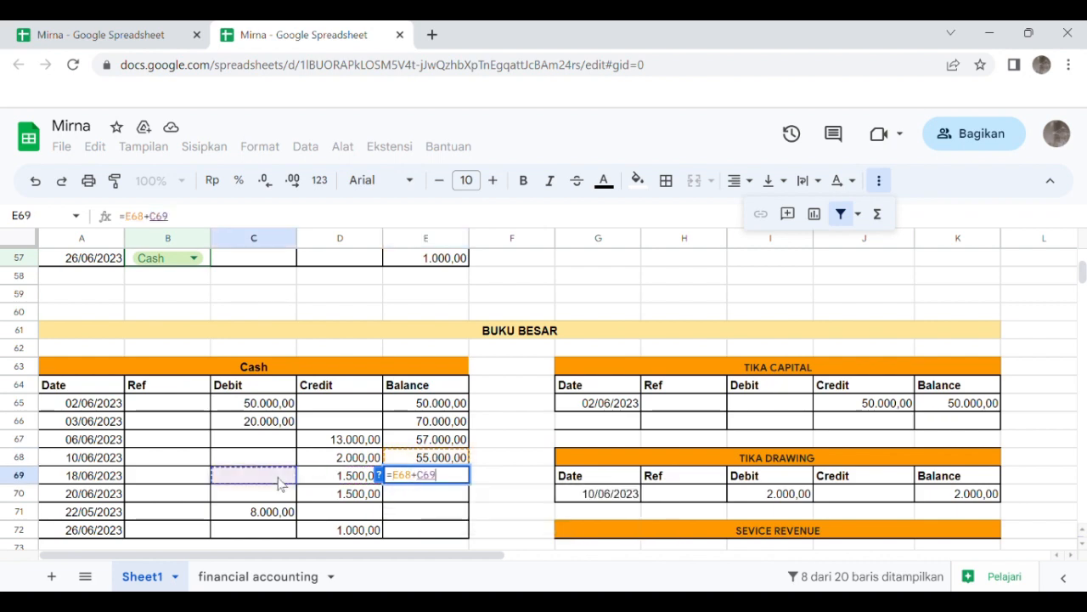
type("-")
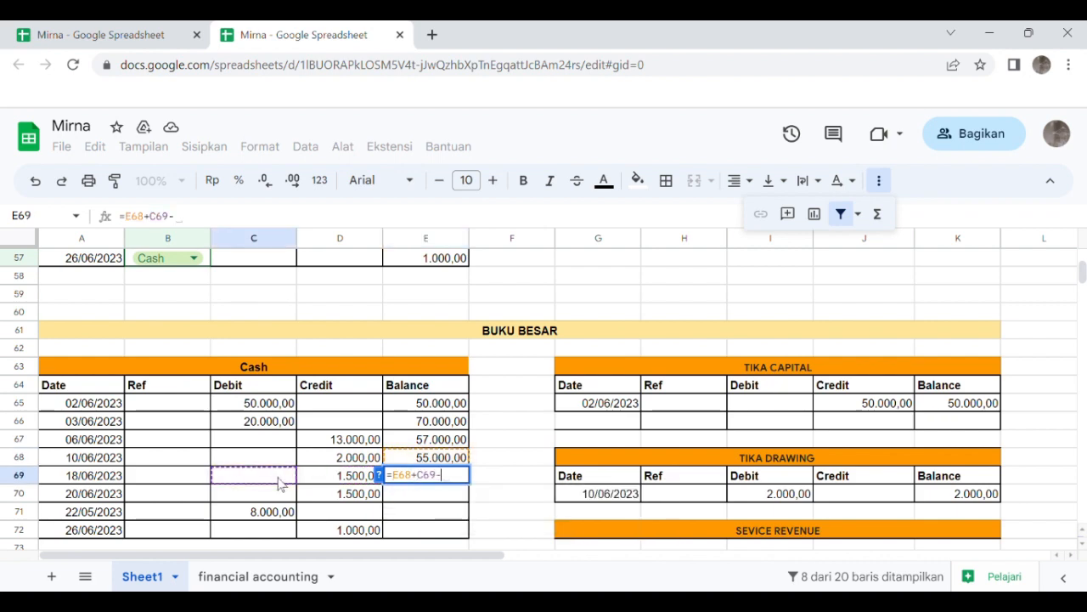
left_click(322, 478)
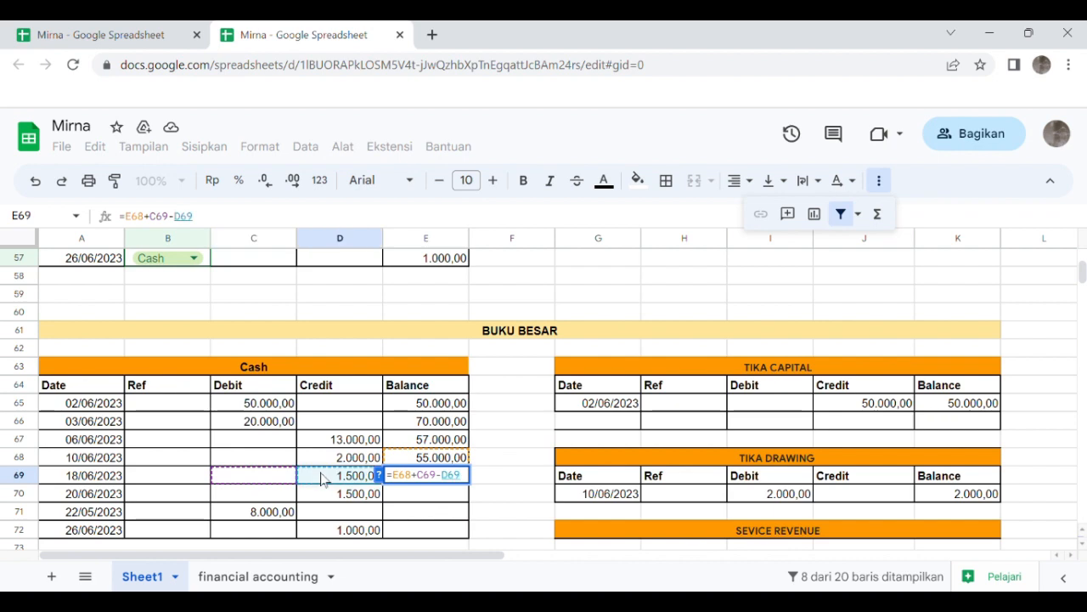
key("Return")
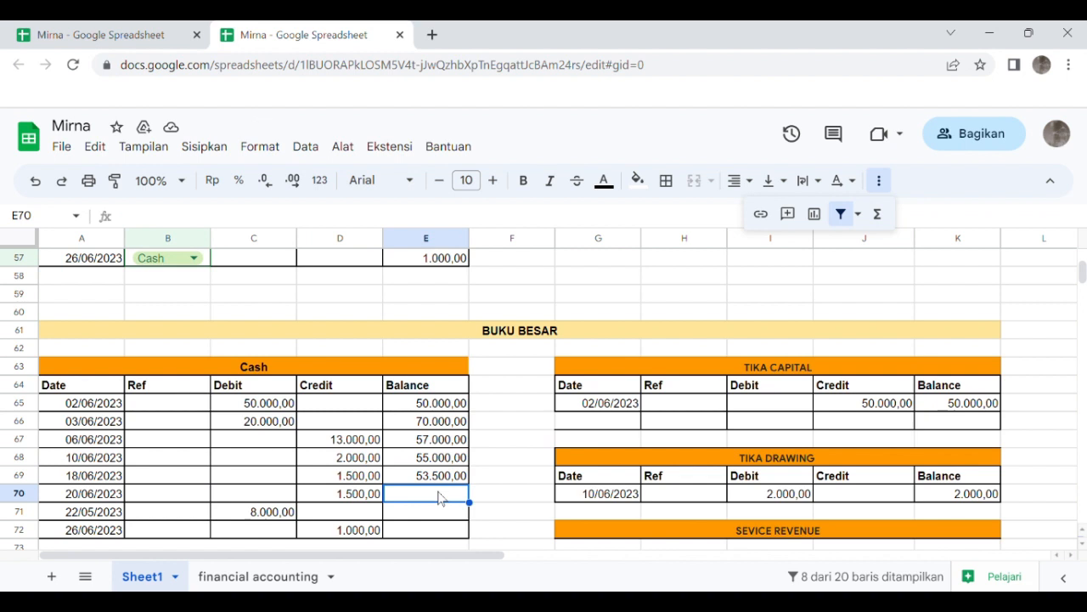
Step: Enter the formula =E69+C70-D70 in E70 as the Cash ledger balance for 20/06/2023
type("=")
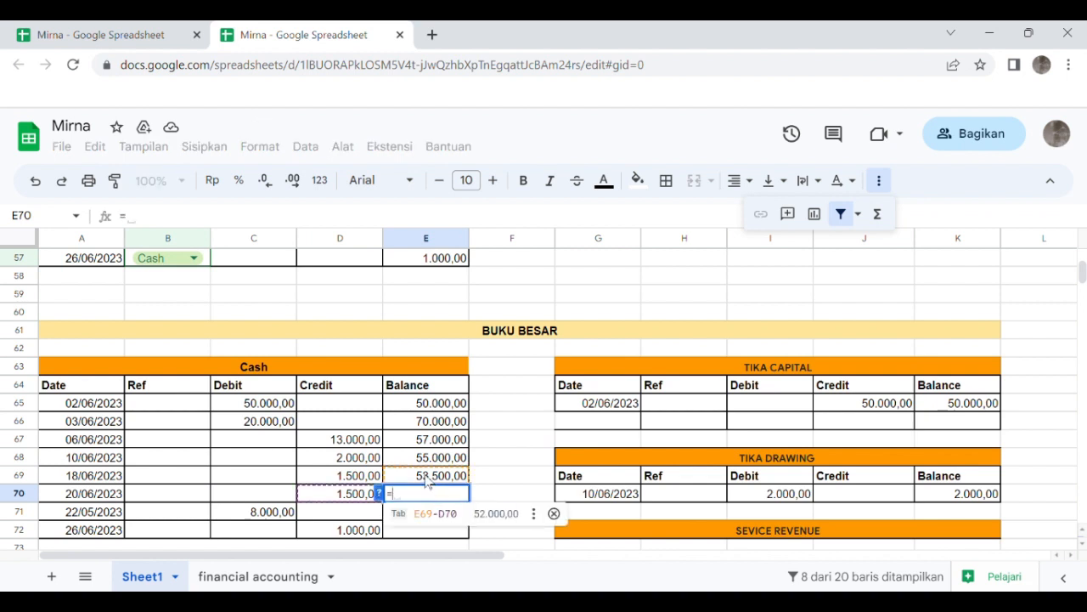
left_click(427, 478)
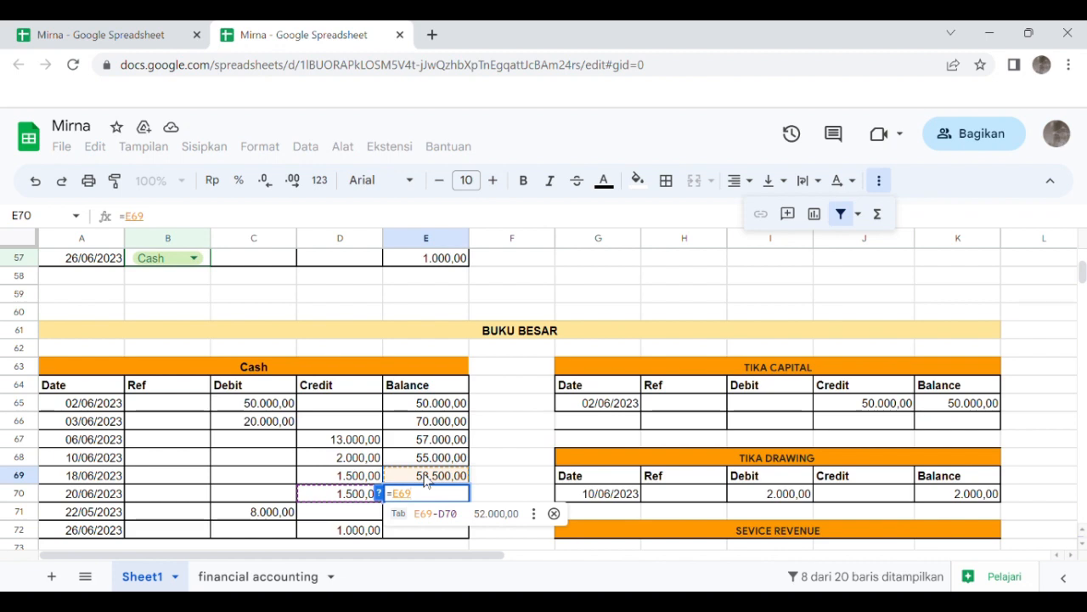
type("+")
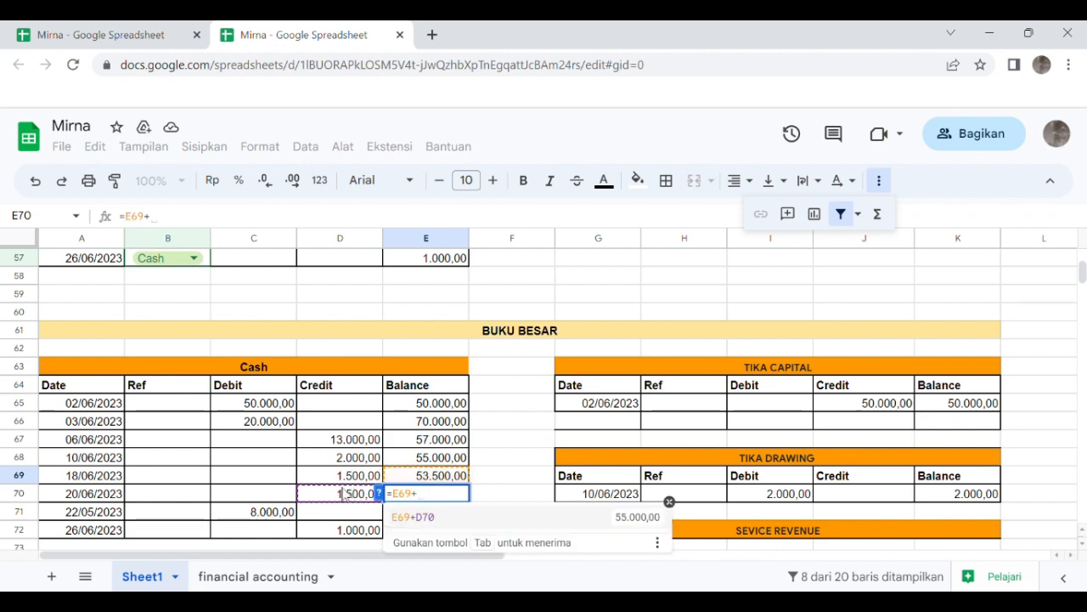
left_click(274, 498)
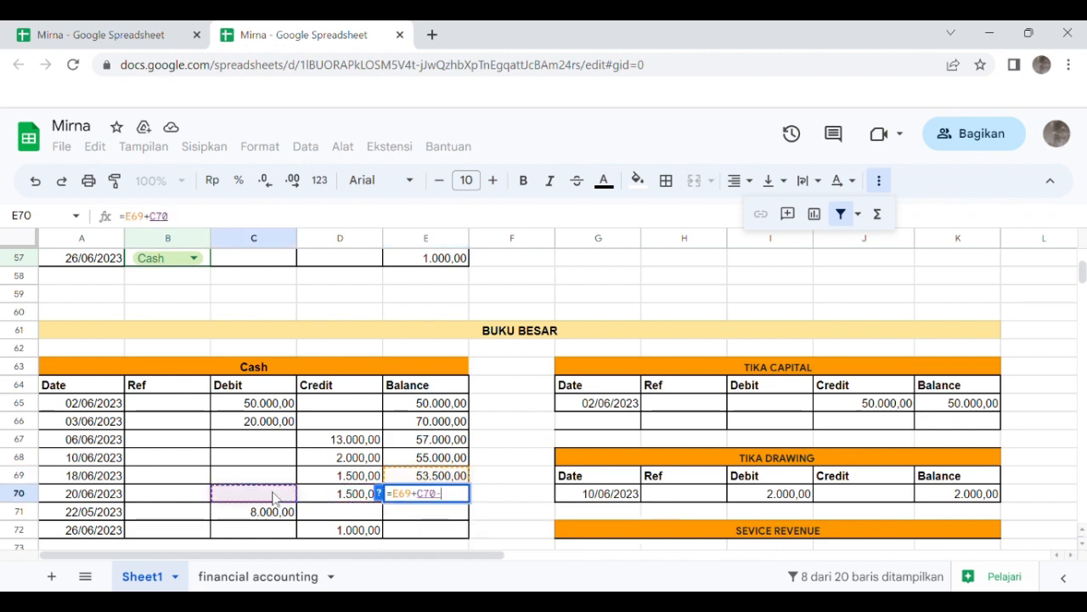
type("-")
left_click(334, 495)
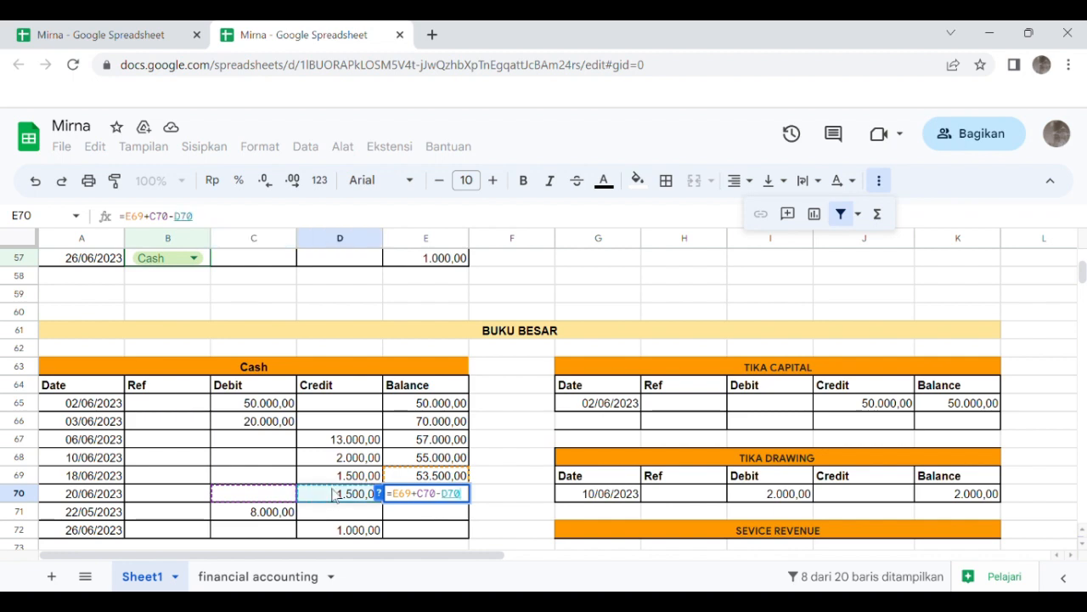
key("Return")
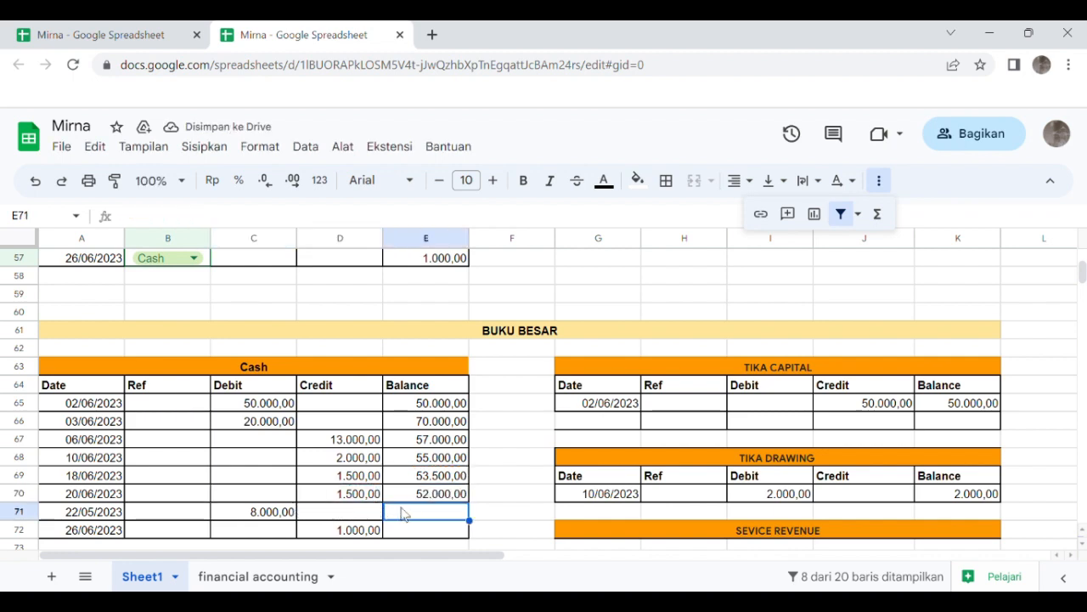
Step: Enter the formula =E70+C71-D71 in E71 as the Cash ledger balance for 22/05/2023
type("=")
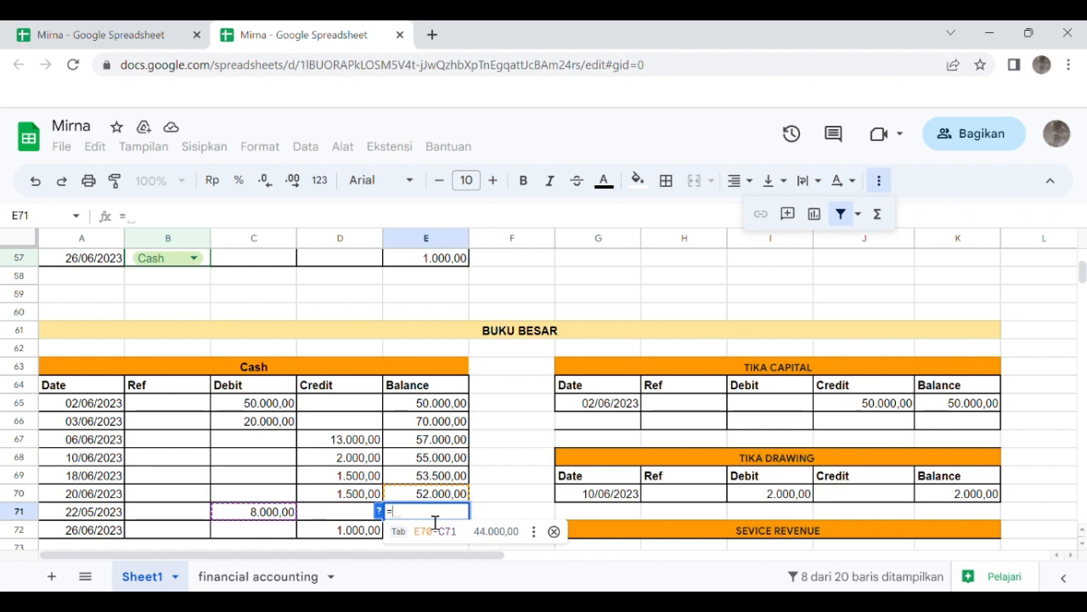
left_click(433, 494)
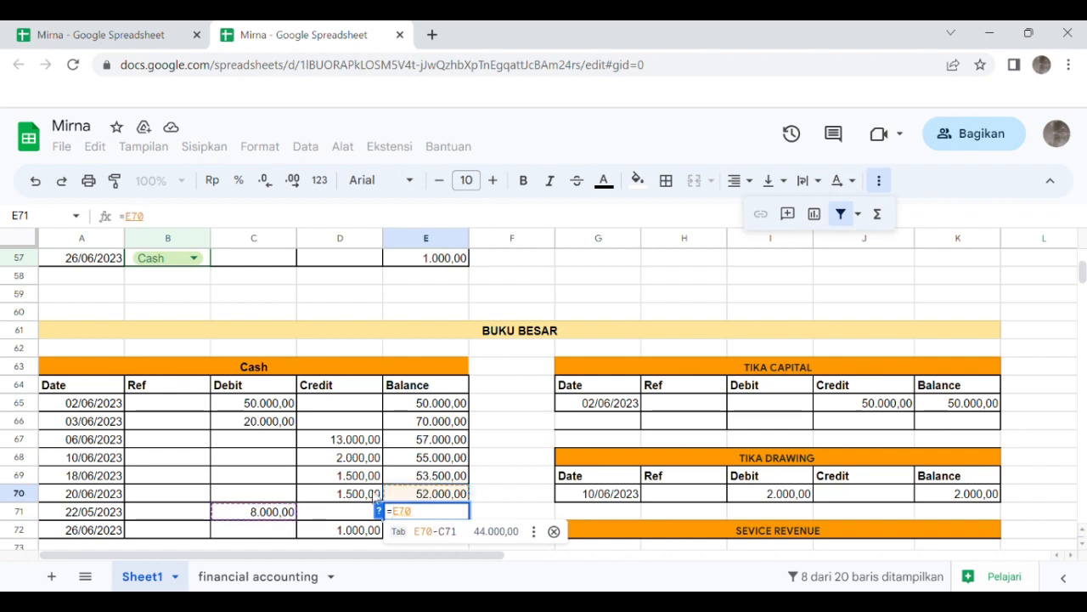
type("+")
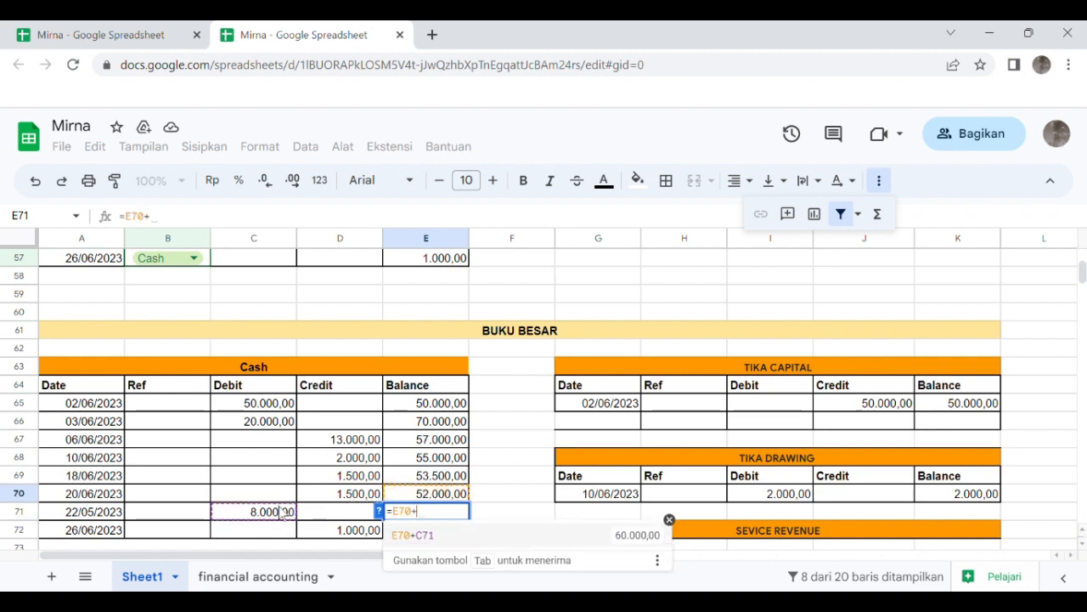
left_click(281, 514)
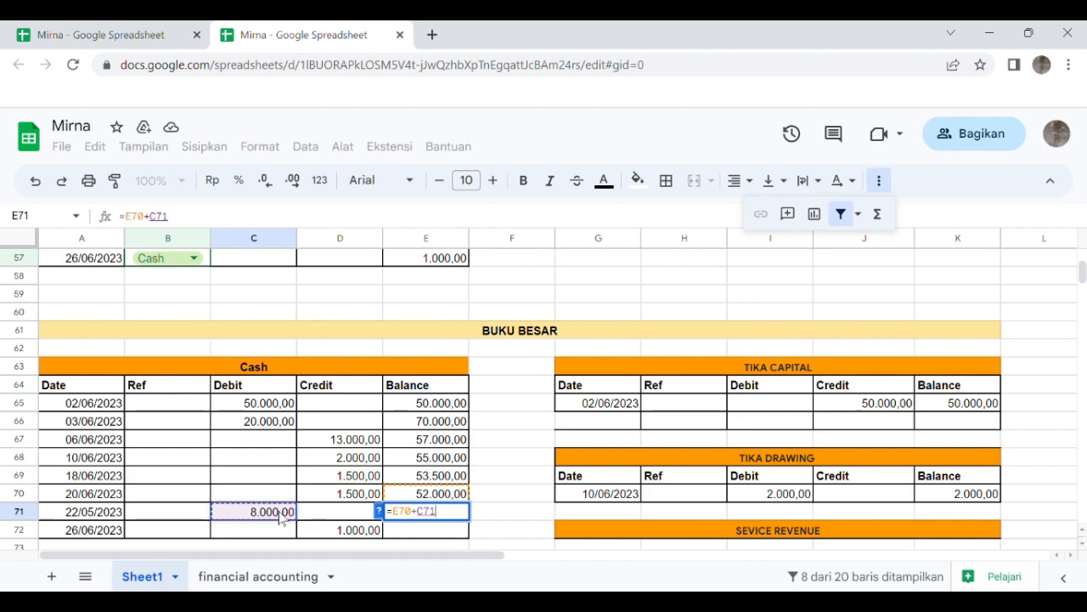
type("-")
left_click(348, 513)
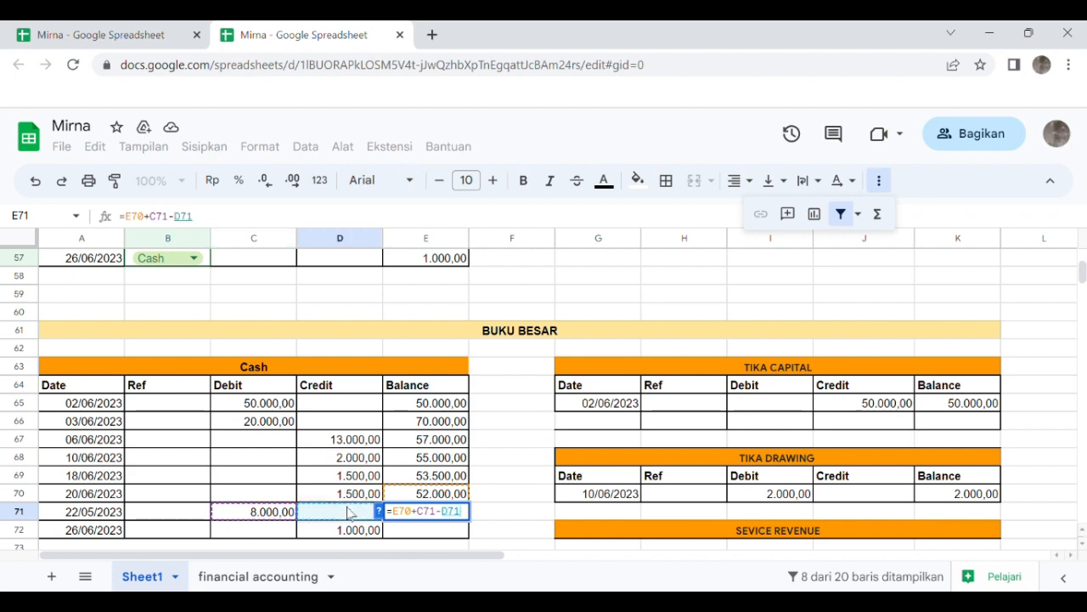
key("Return")
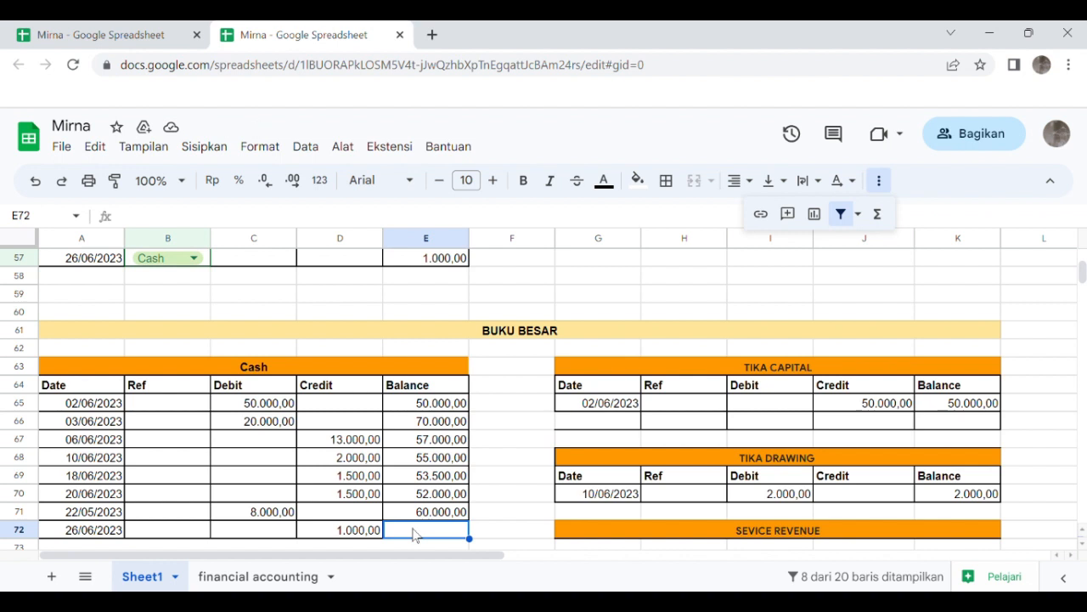
Step: Enter the formula =E71+C72-D72 in E72 as the Cash ledger balance for 26/06/2023
type("=")
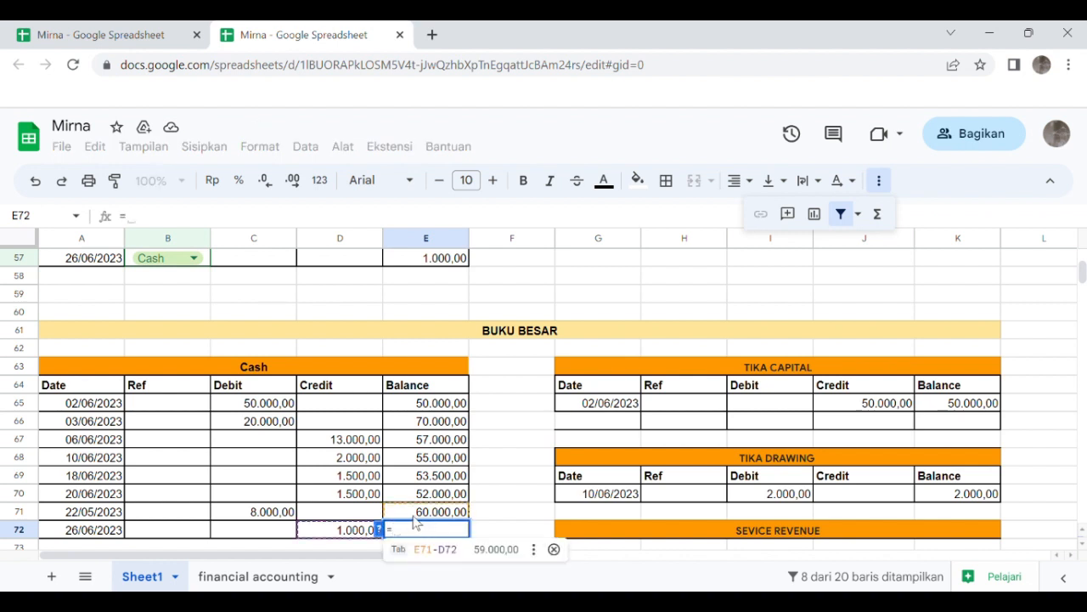
left_click(415, 515)
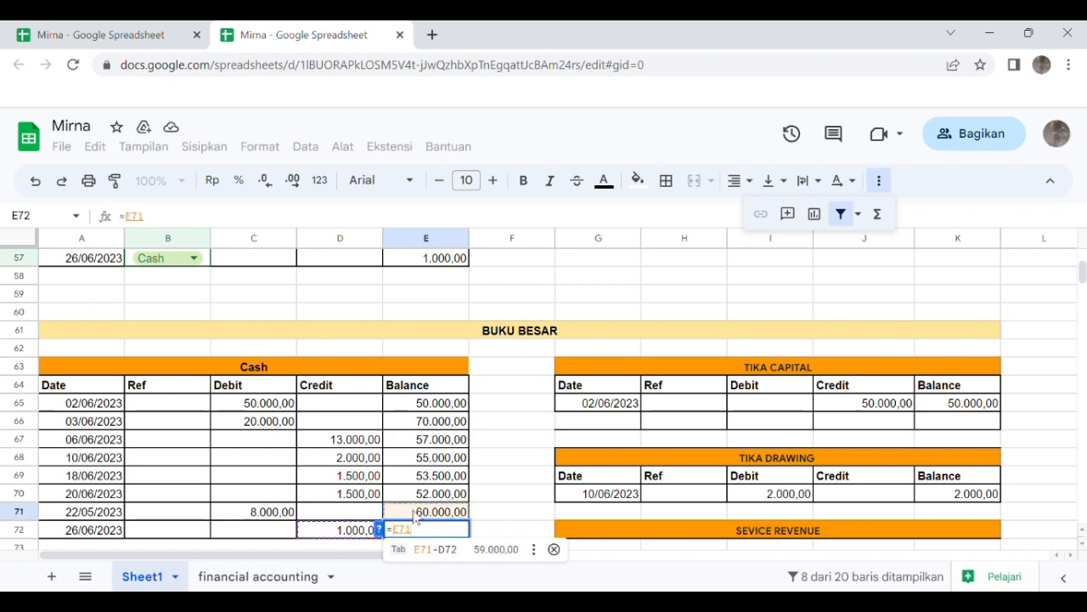
type("+")
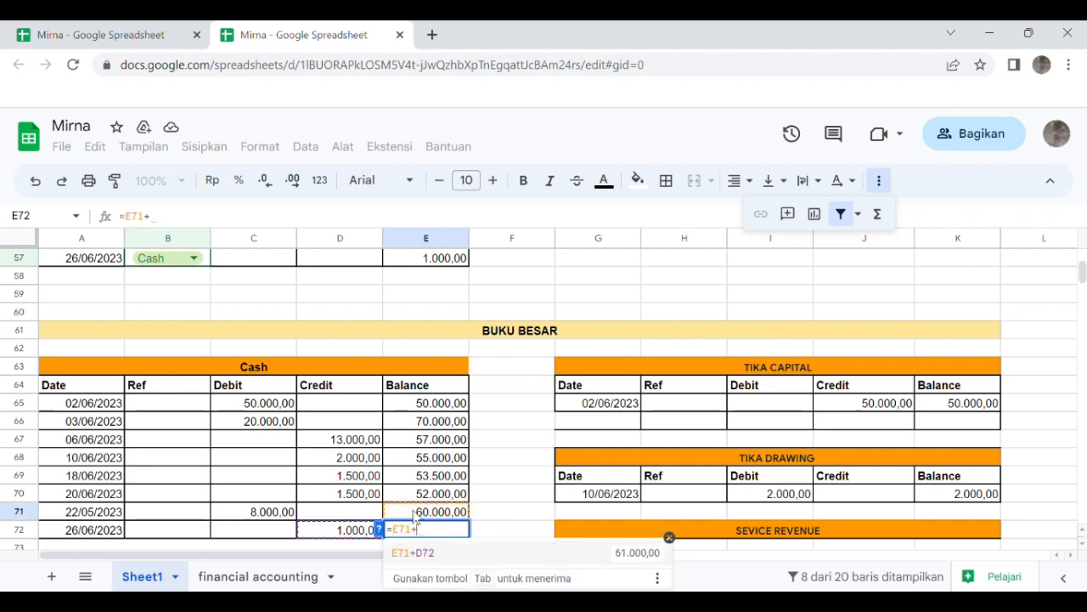
left_click(266, 532)
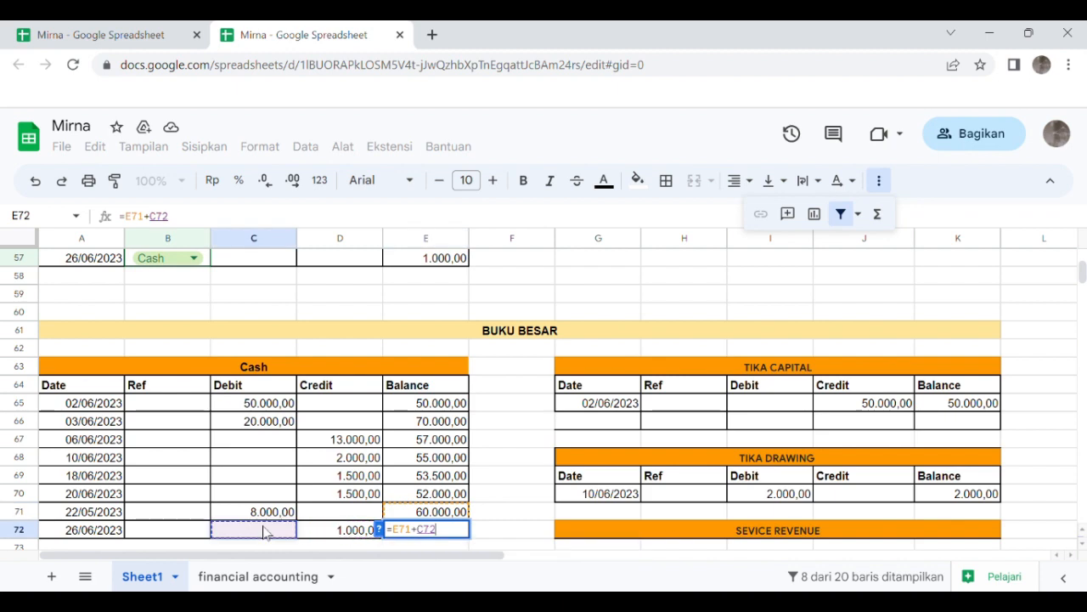
type("-")
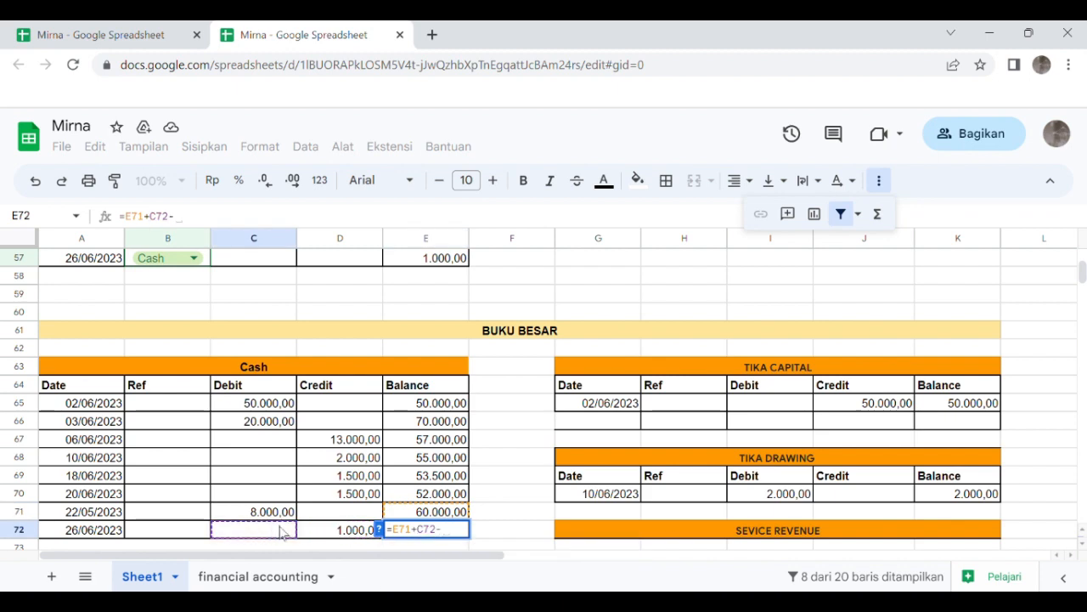
left_click(330, 532)
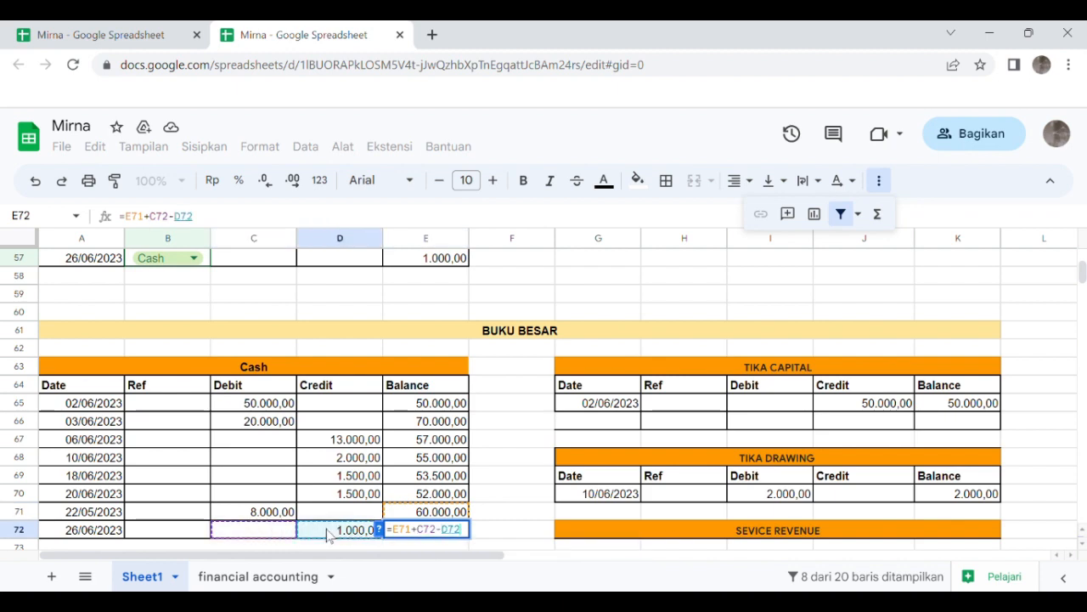
key("Return")
scroll(425, 476, "down", 5)
left_click(864, 421)
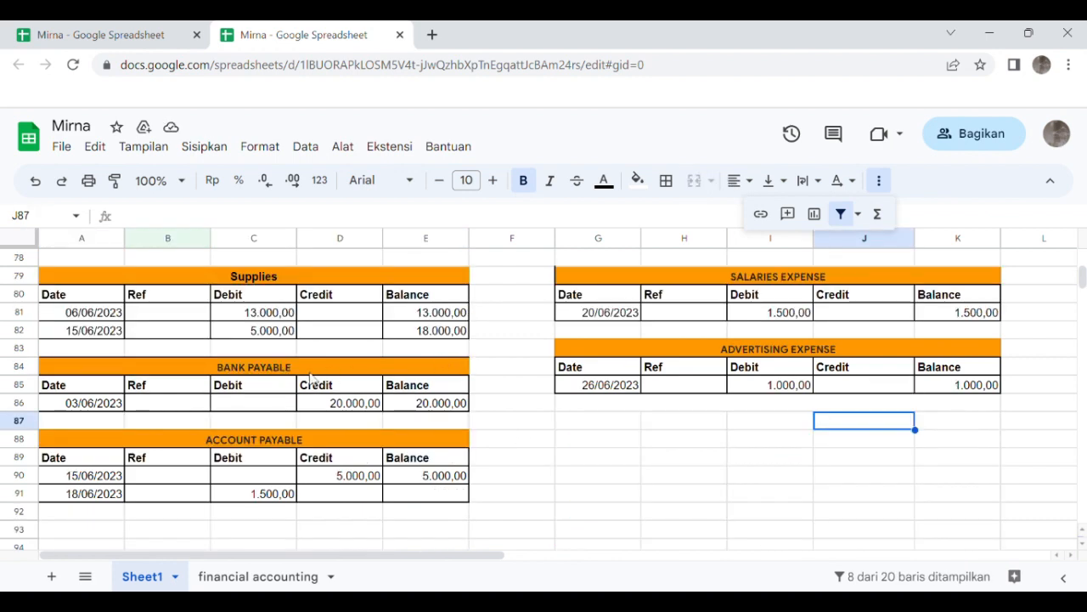
left_click(425, 495)
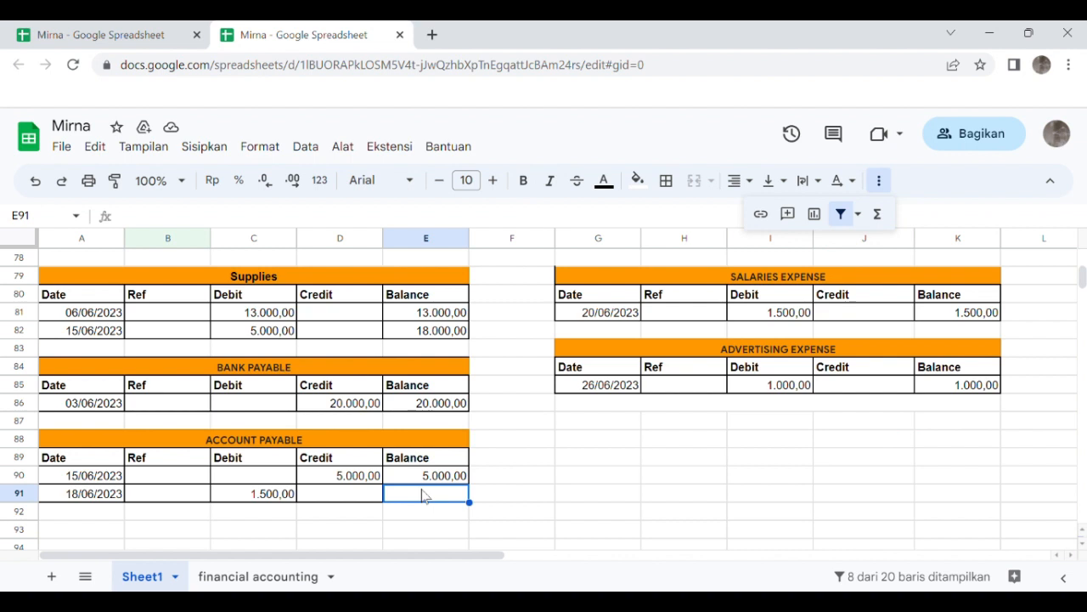
type("=")
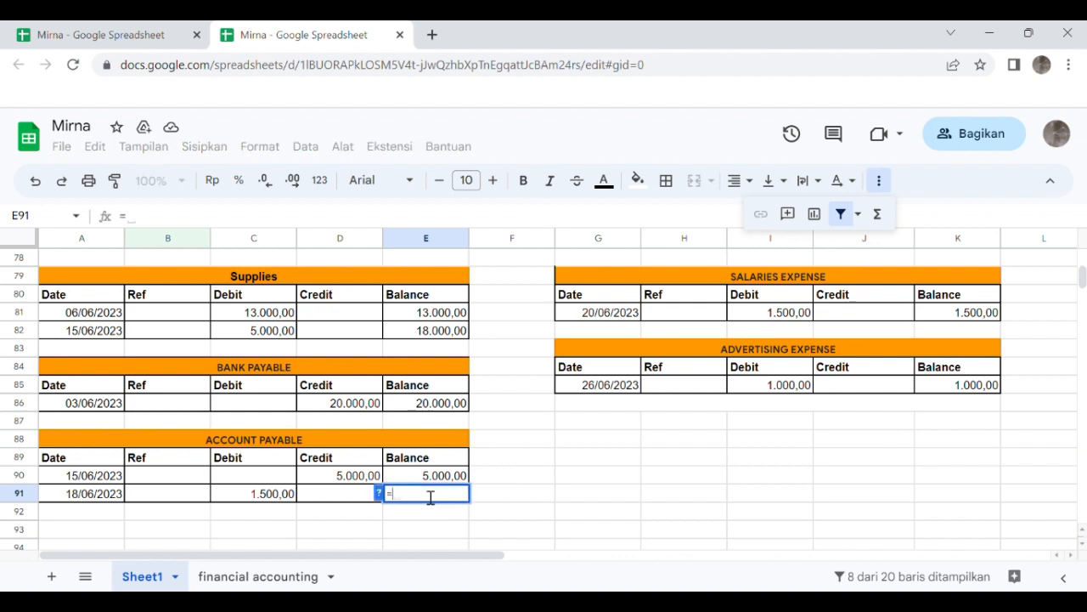
left_click(425, 482)
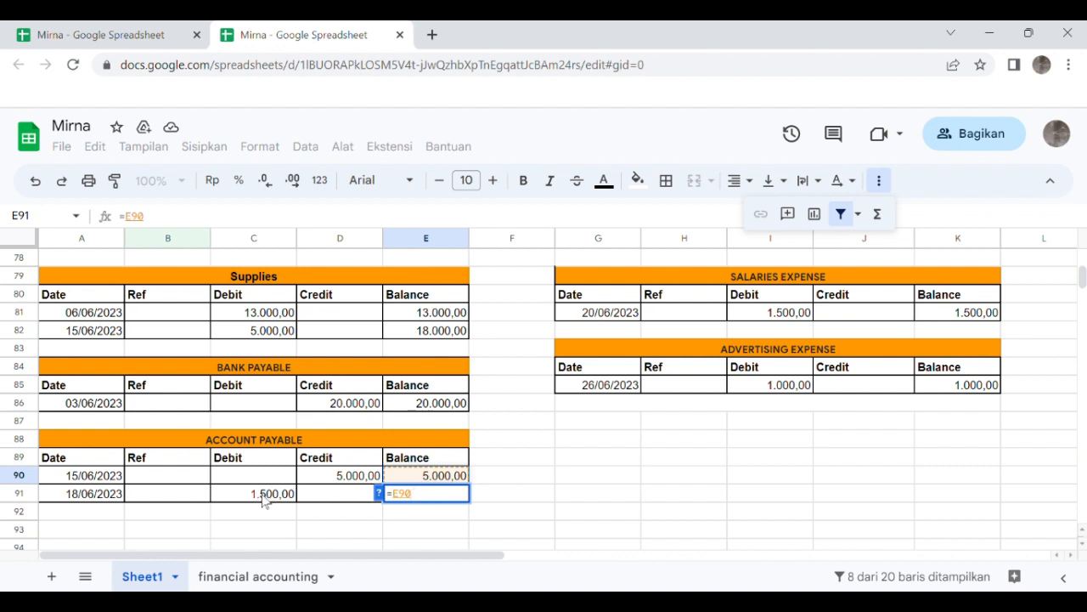
type("-")
left_click(264, 500)
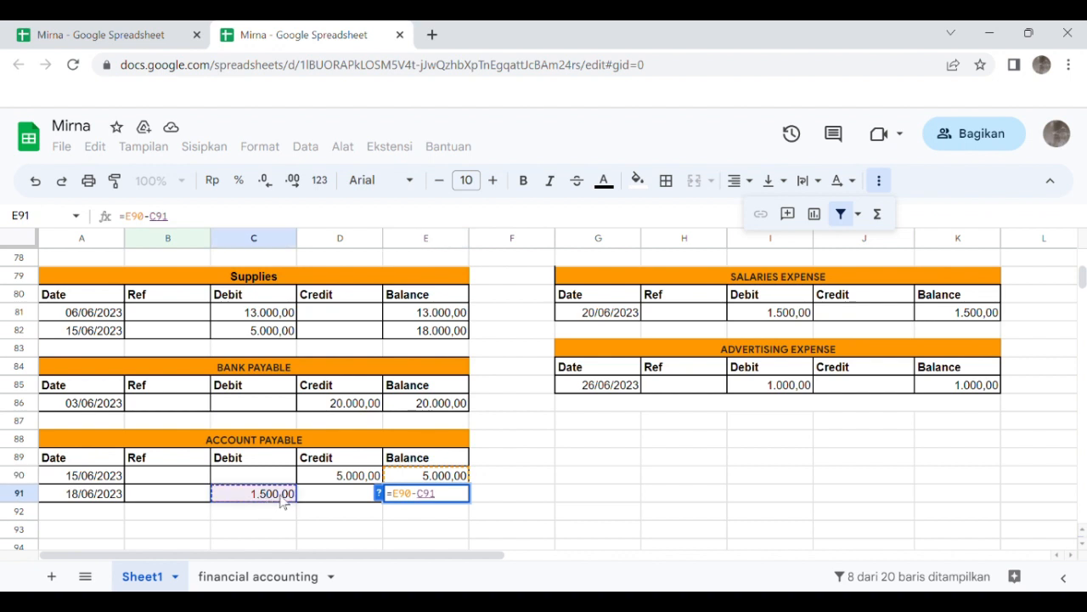
left_click(330, 501)
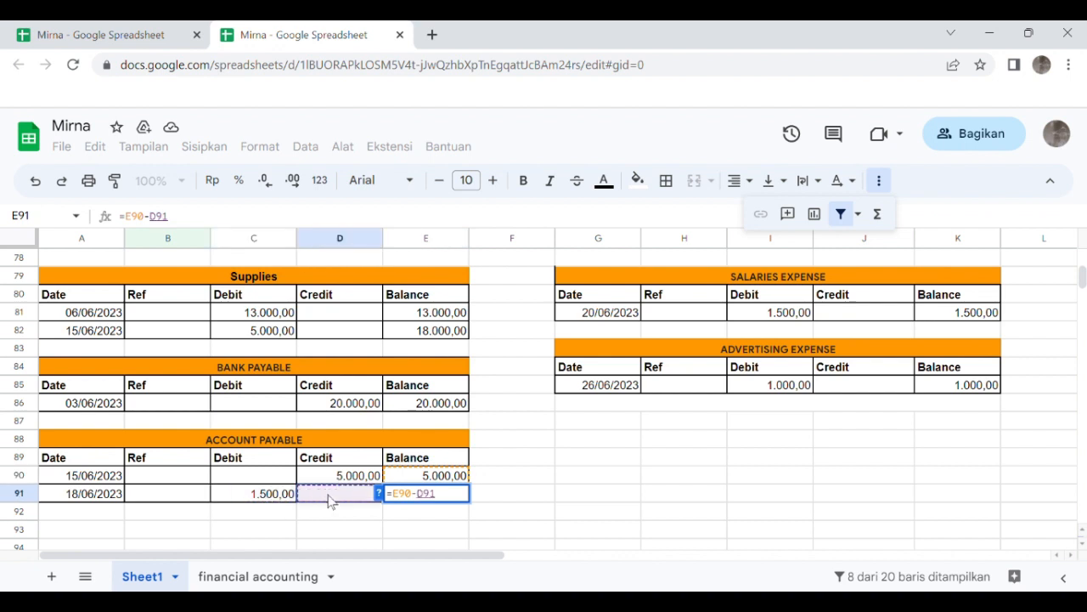
type("+")
left_click(330, 500)
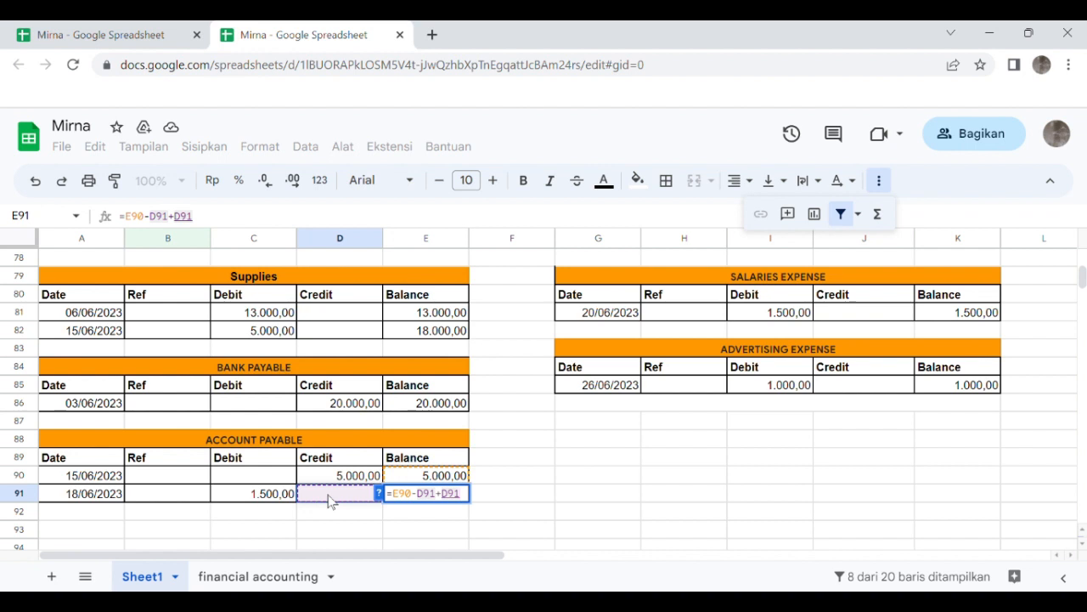
key("Return")
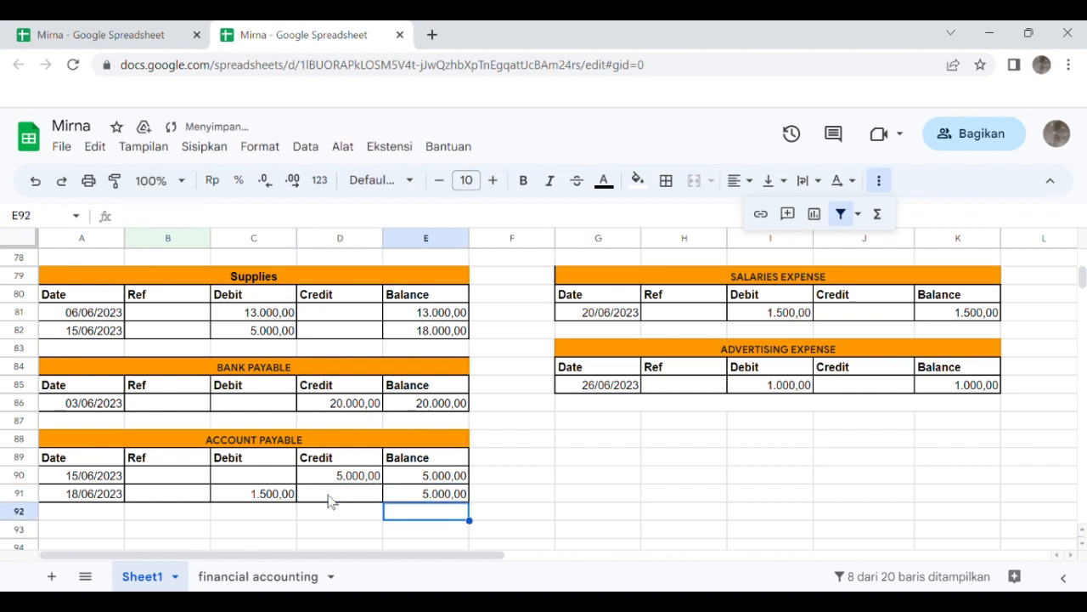
left_click(440, 499)
key("Delete")
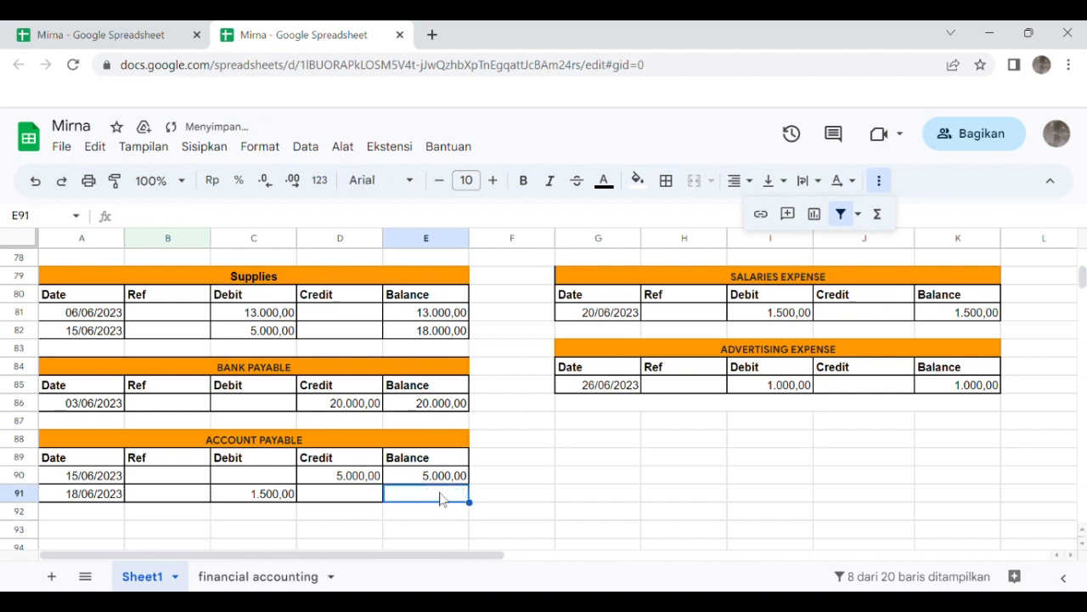
Step: Enter the formula =E90-C91+D91 in E91 as the Account Payable ledger balance for 18/06/2023
type("=")
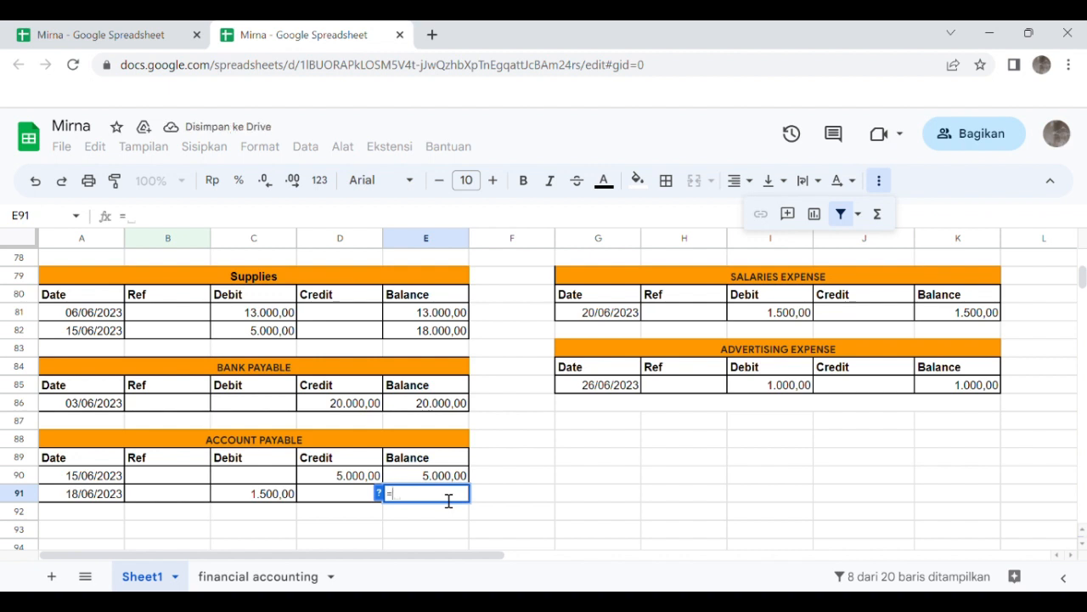
left_click(424, 478)
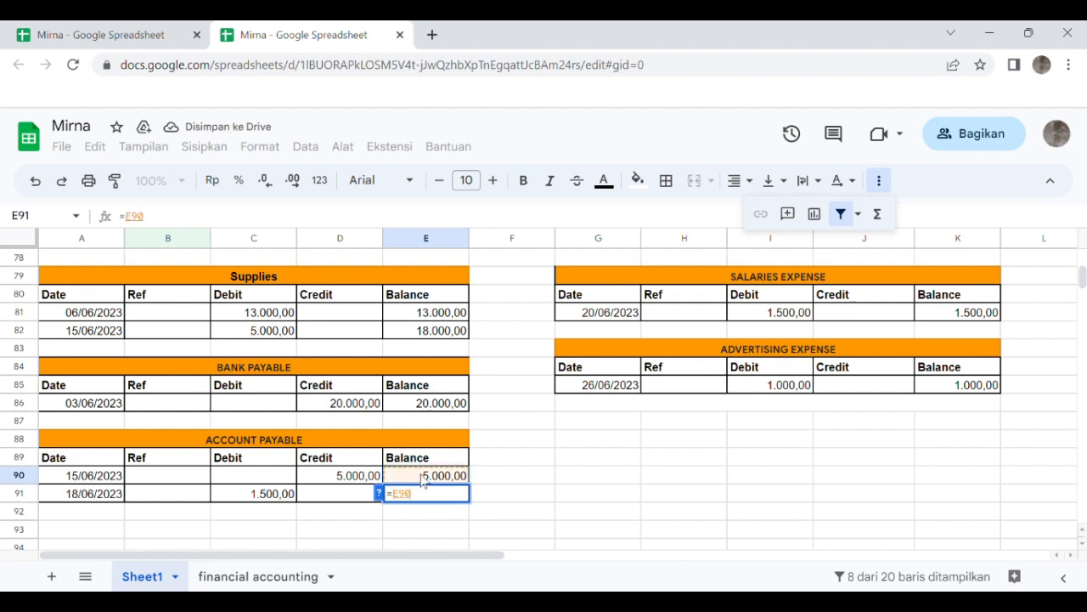
type("-")
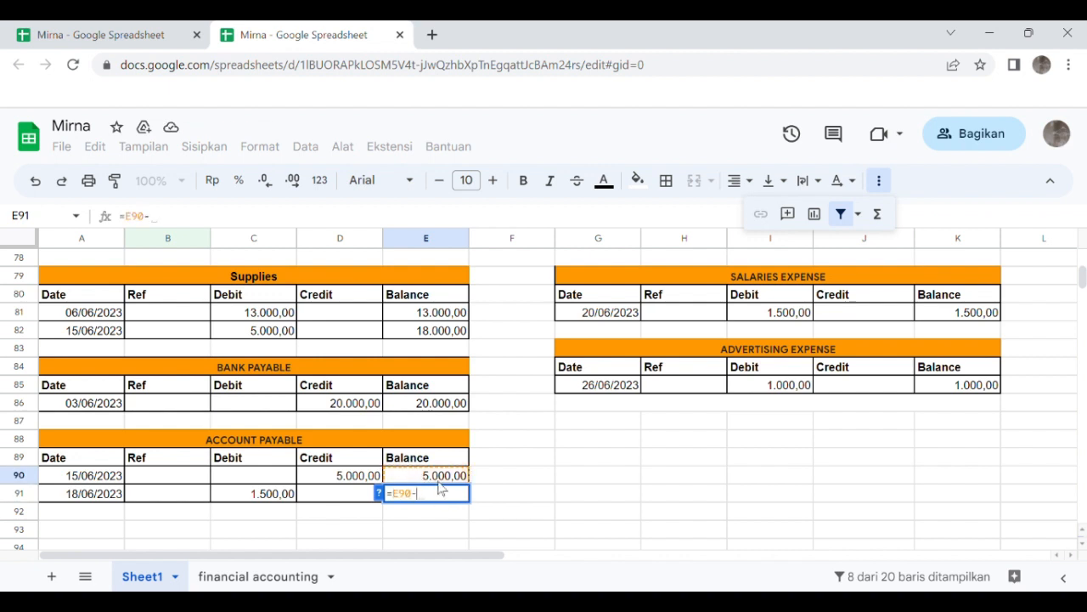
left_click(269, 498)
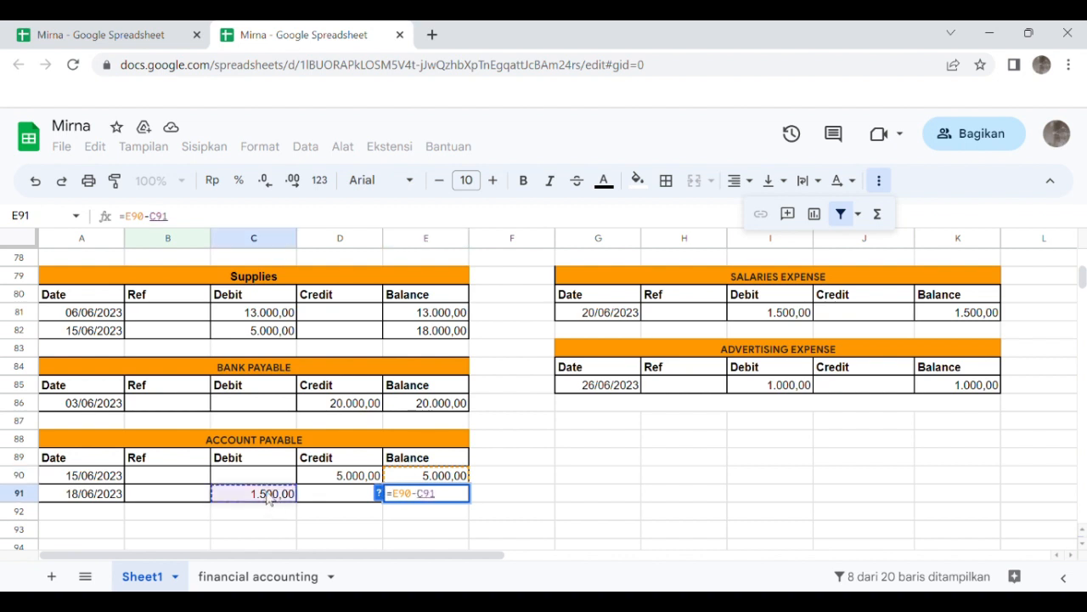
type("+")
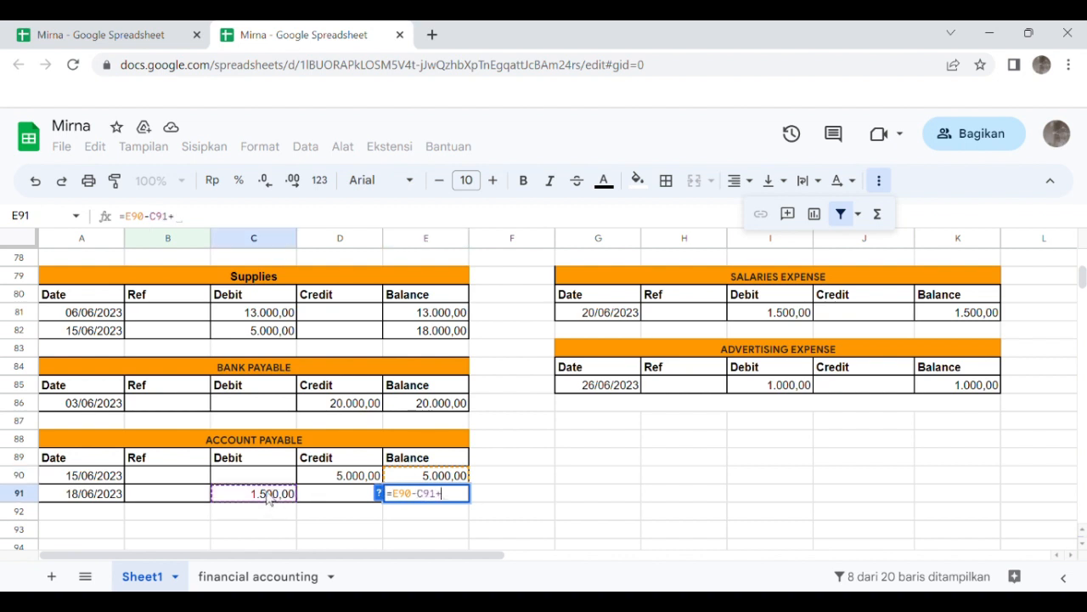
left_click(355, 494)
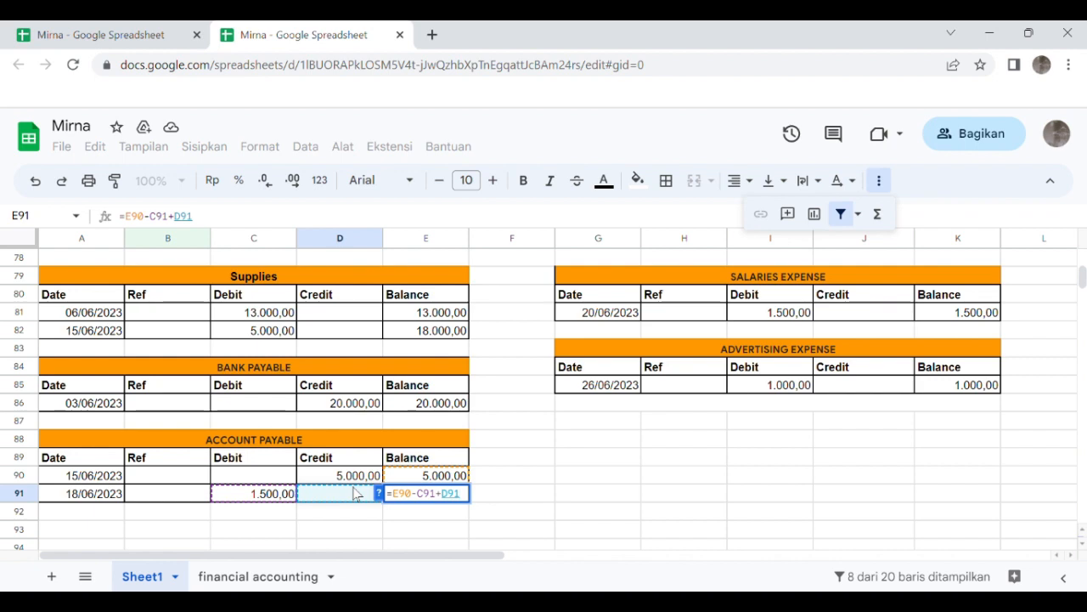
key("Return")
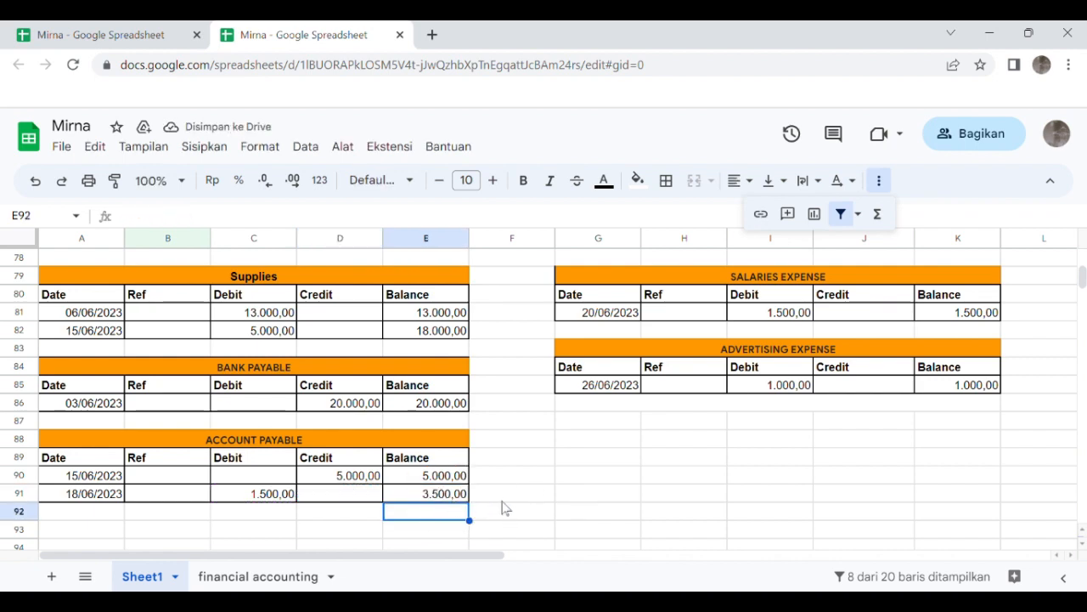
scroll(495, 406, "up", 5)
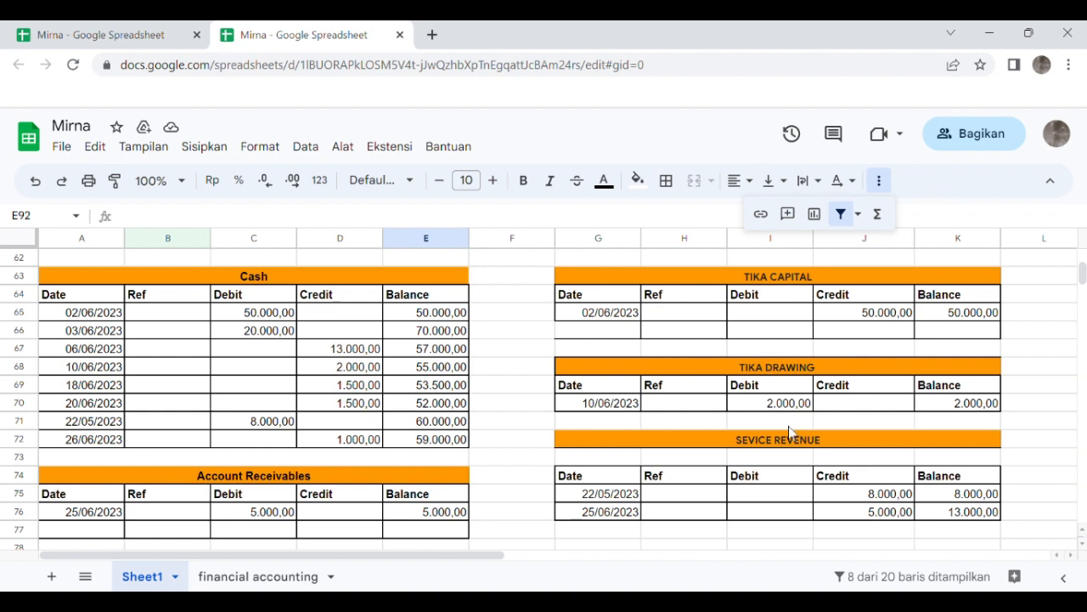
Step: Replace the Service Revenue ledger balance for 25/06/2023 in K76 with the formula =K75-I76+J76
scroll(788, 426, "down", 2)
scroll(788, 425, "up", 2)
scroll(789, 431, "up", 1)
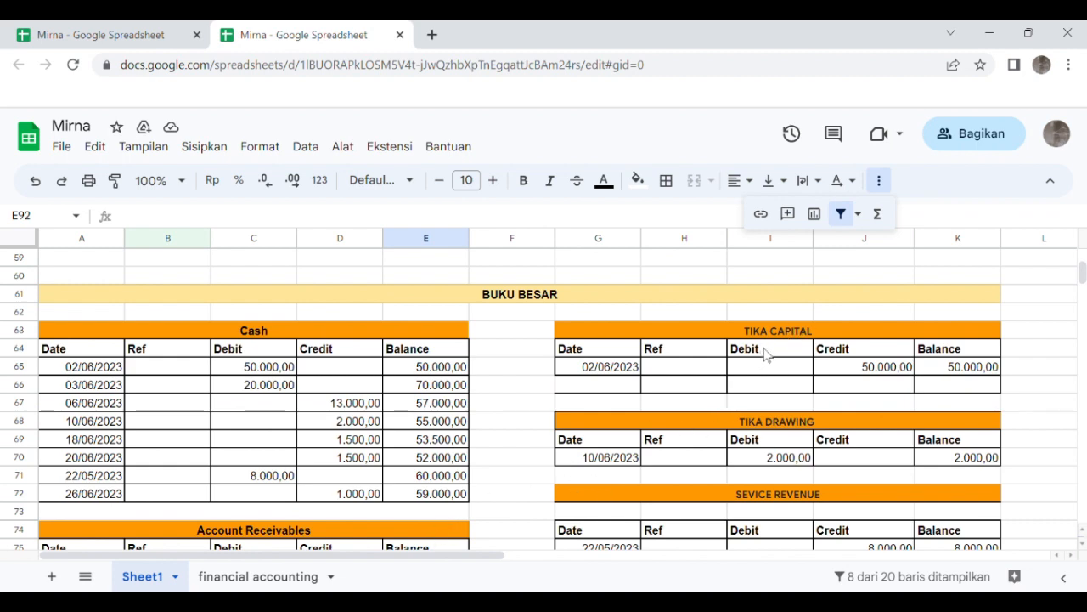
scroll(795, 516, "down", 1)
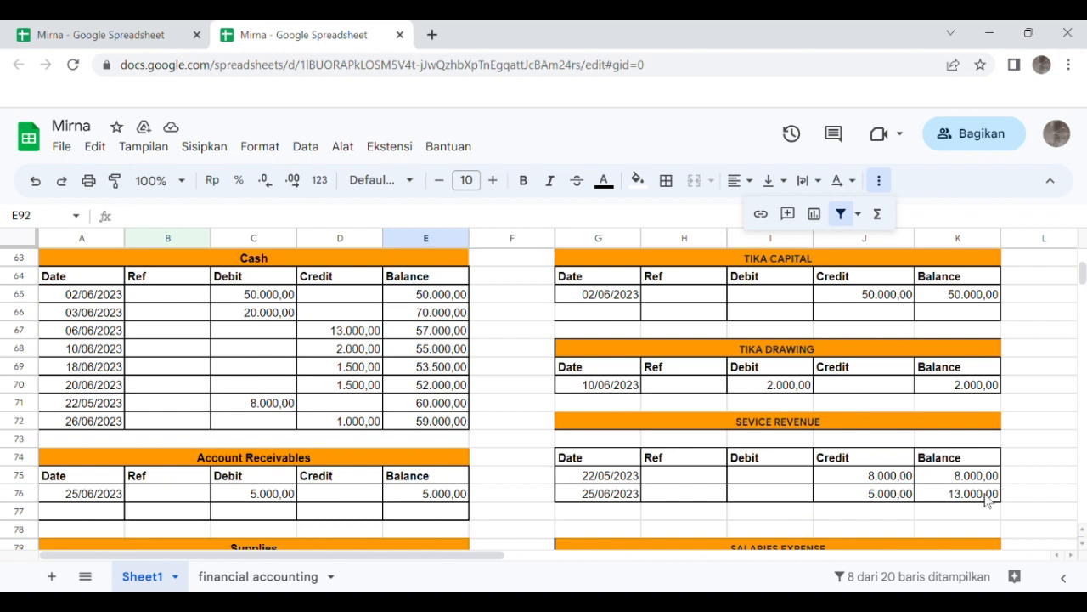
scroll(792, 367, "up", 1)
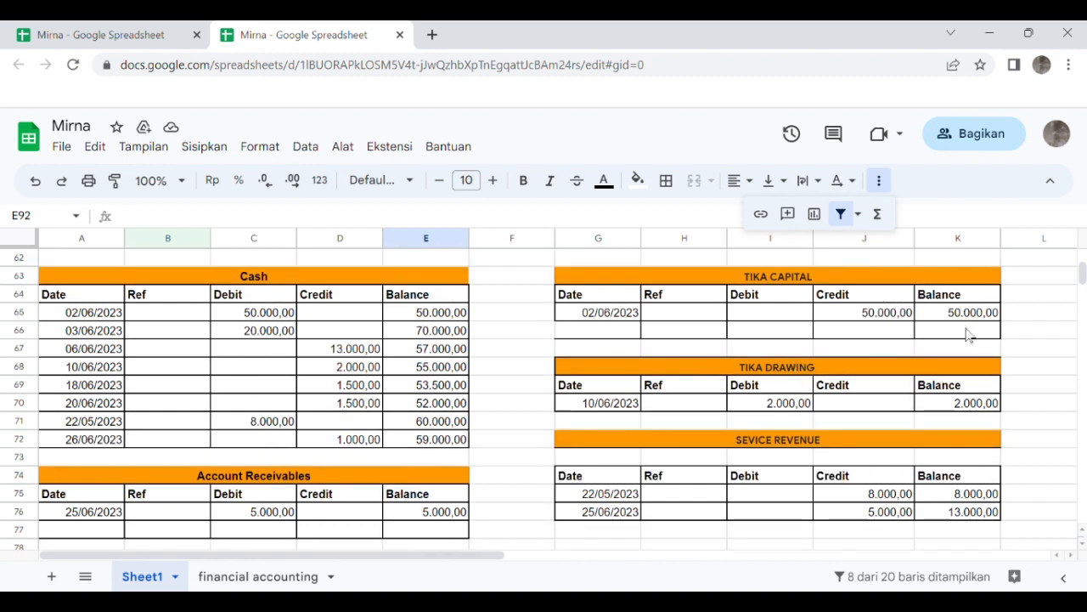
scroll(865, 419, "down", 2)
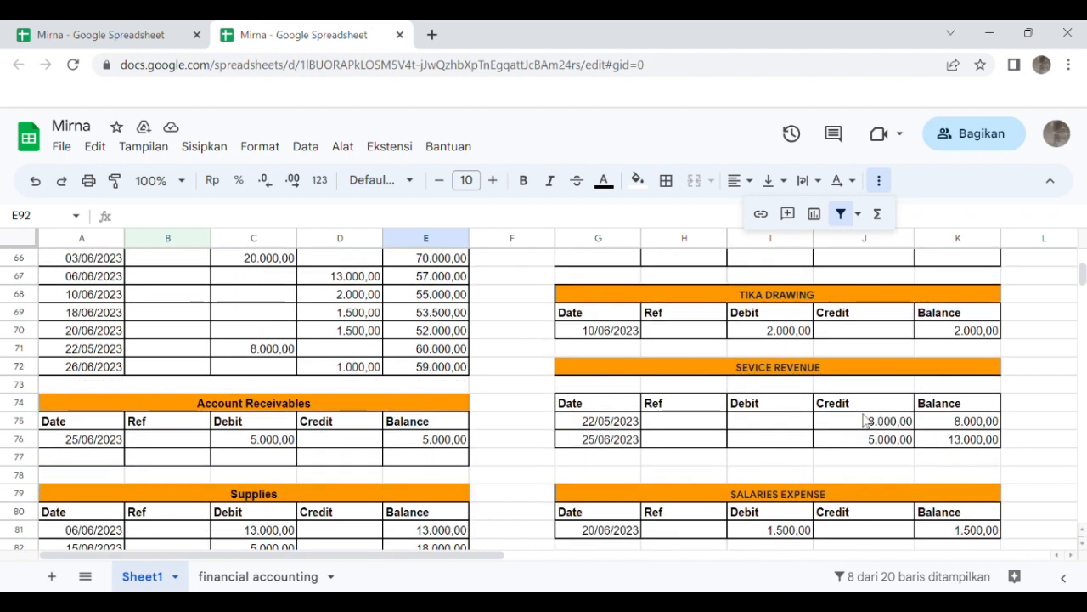
left_click(974, 442)
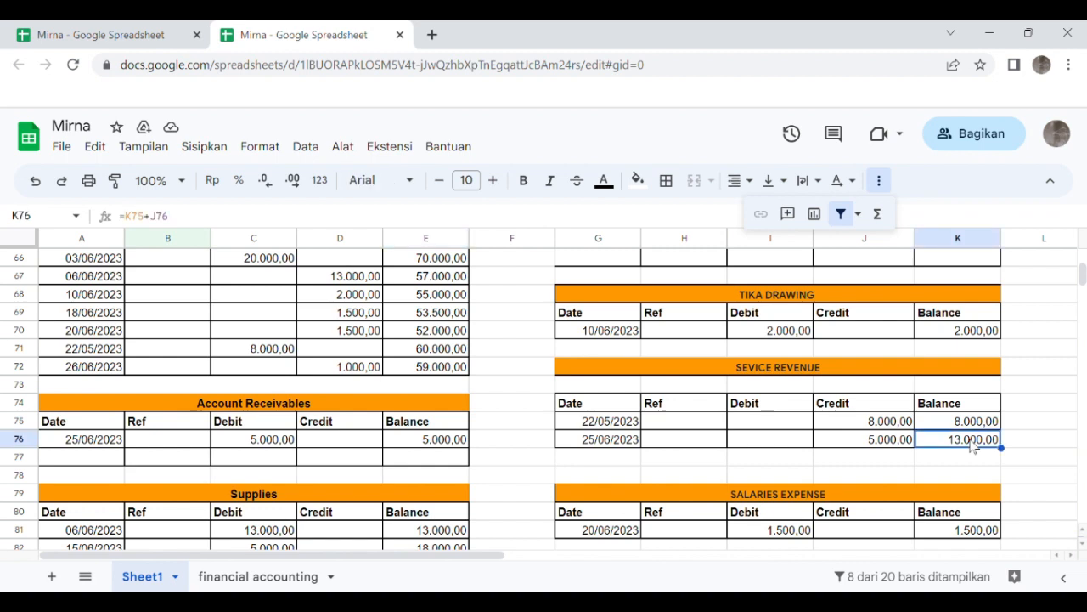
key("Delete")
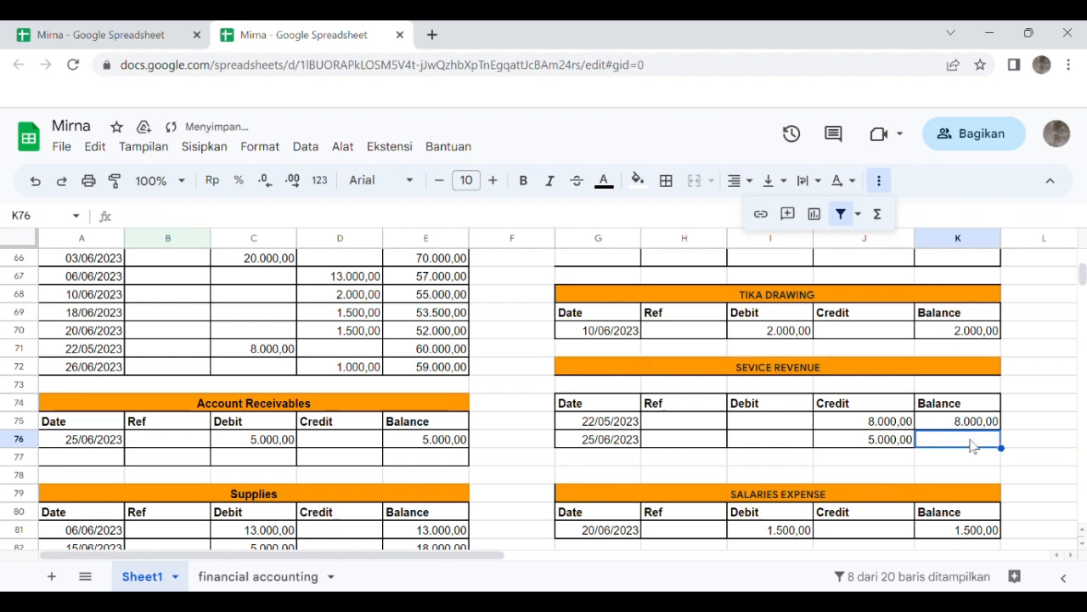
type("=")
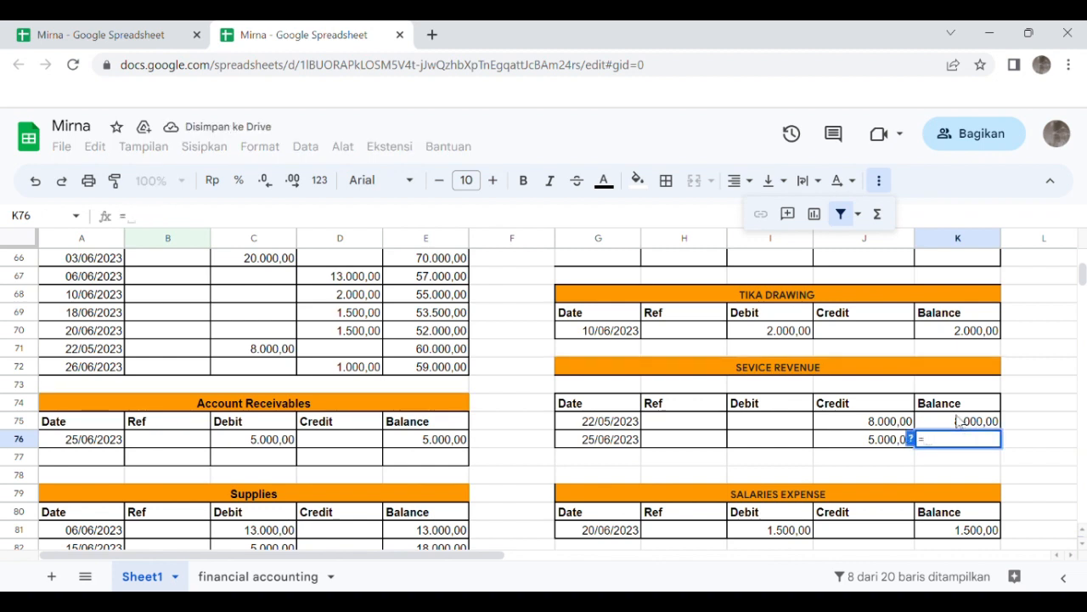
left_click(960, 421)
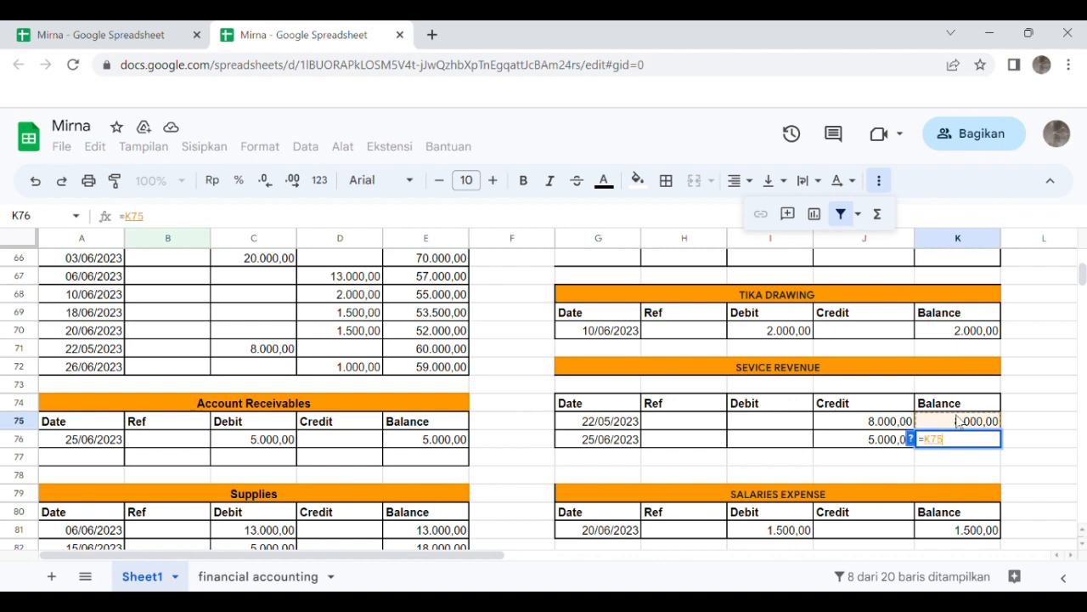
type("-")
left_click(783, 429)
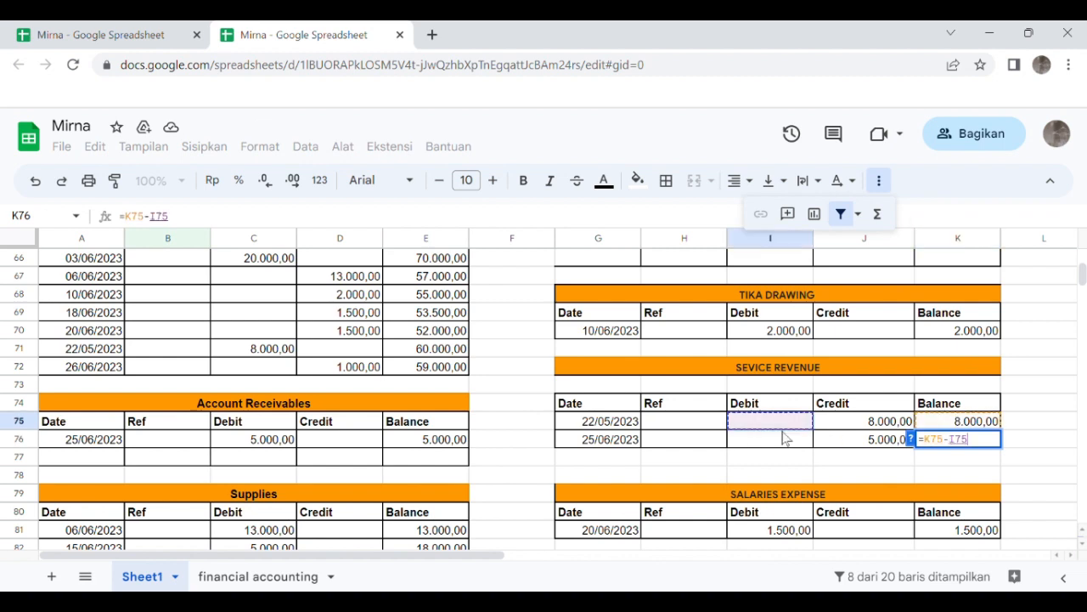
left_click(784, 444)
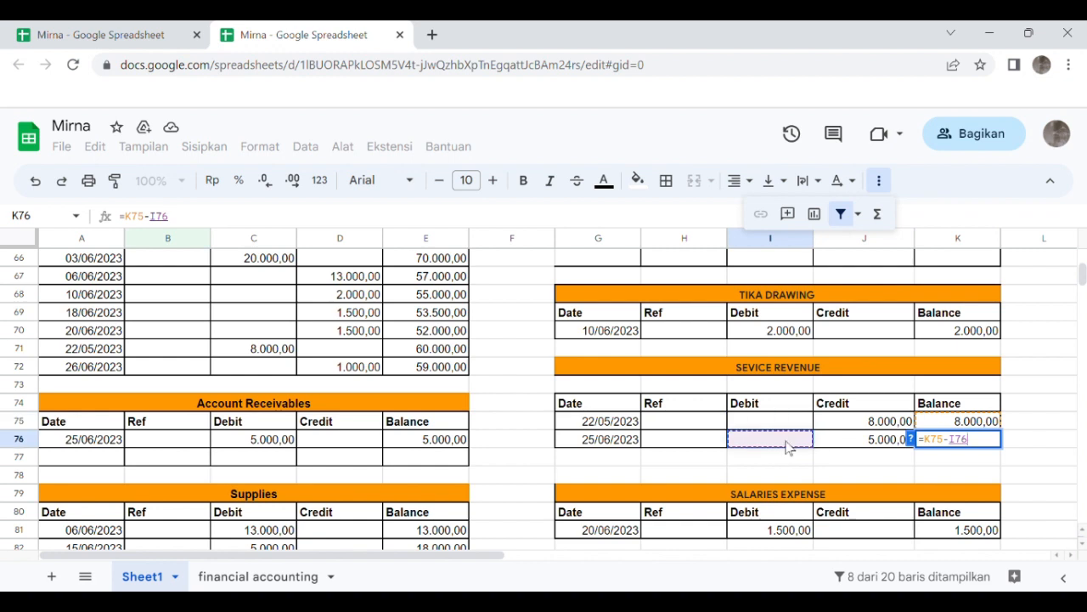
type("+")
left_click(861, 438)
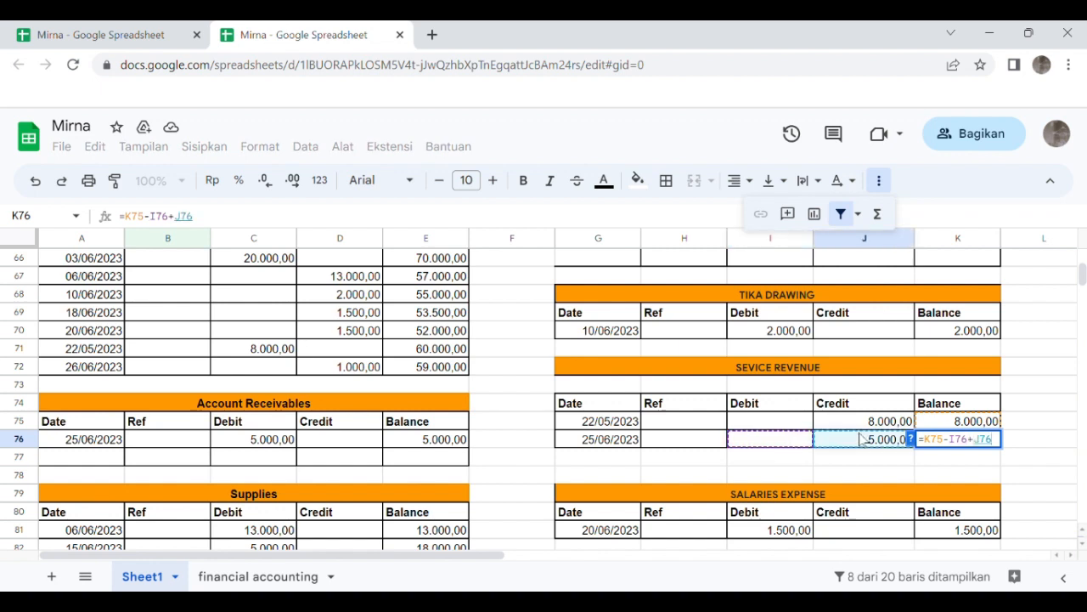
key("Return")
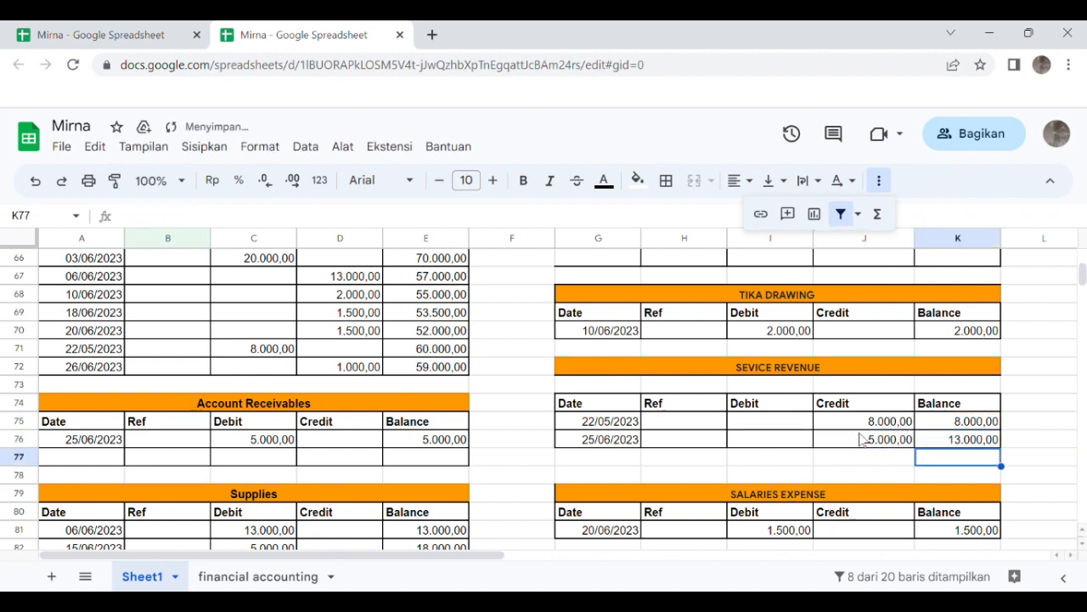
left_click(1034, 445)
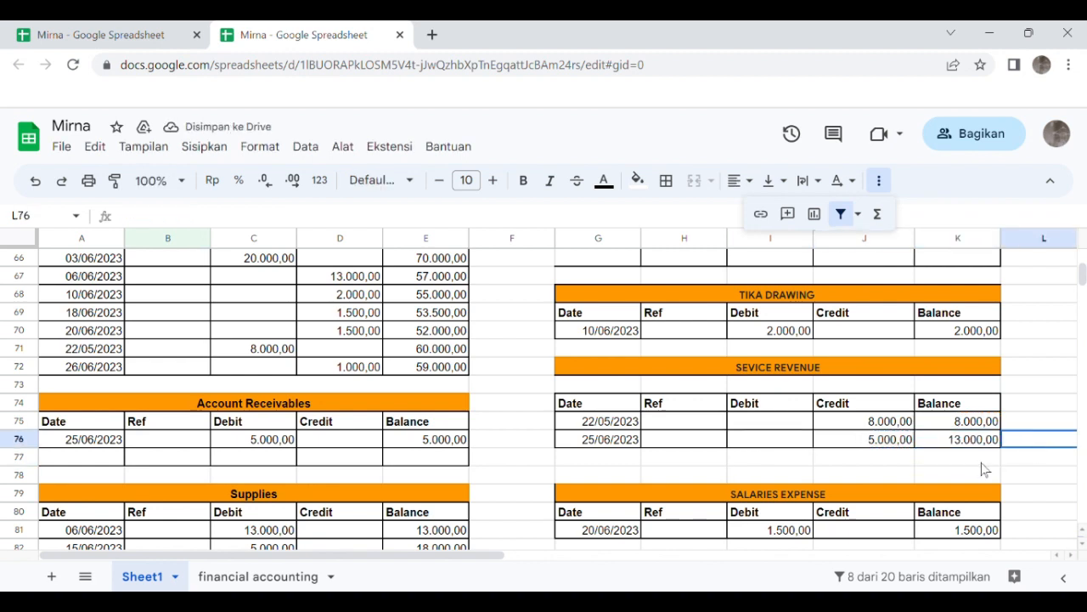
Step: Review the Service Revenue, Salaries Expense and Advertising Expense ledgers, and examine the TIKA SALON trial balance below the general ledger
scroll(1011, 372, "up", 1)
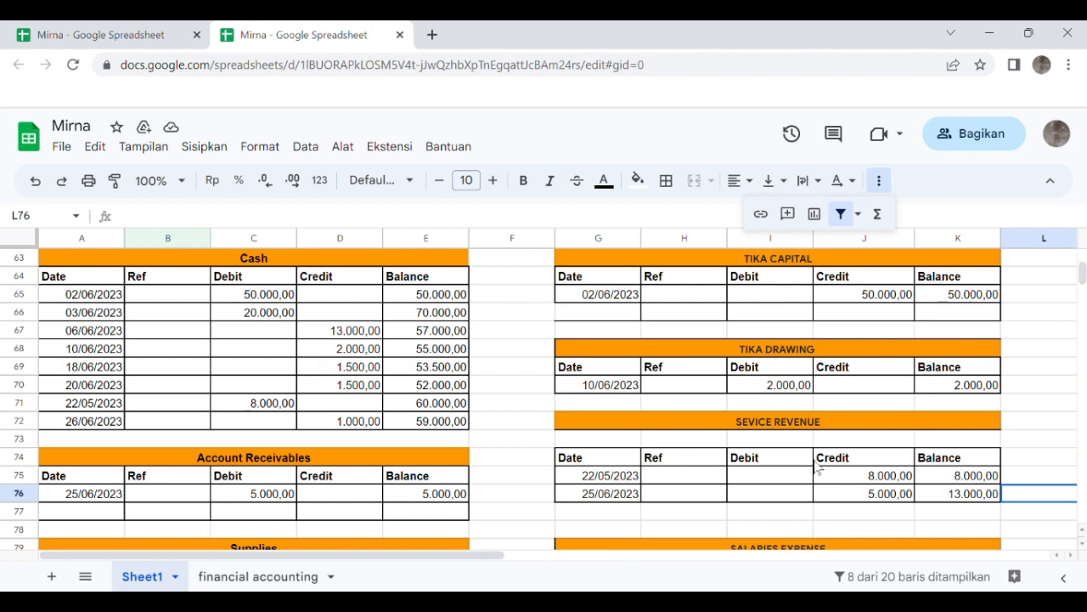
scroll(818, 469, "down", 1)
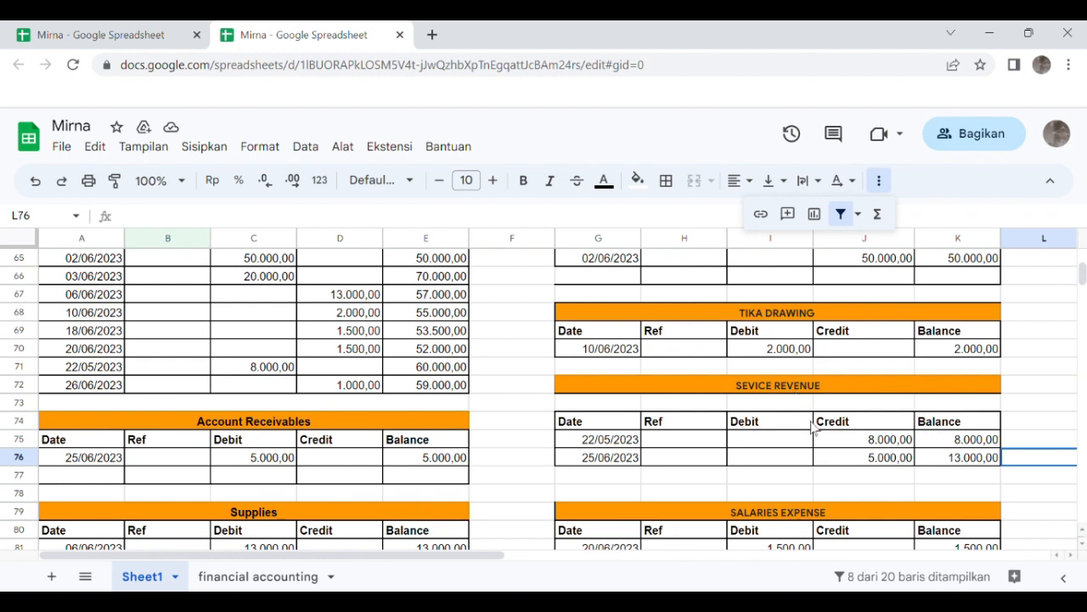
scroll(831, 531, "down", 1)
scroll(831, 531, "down", 3)
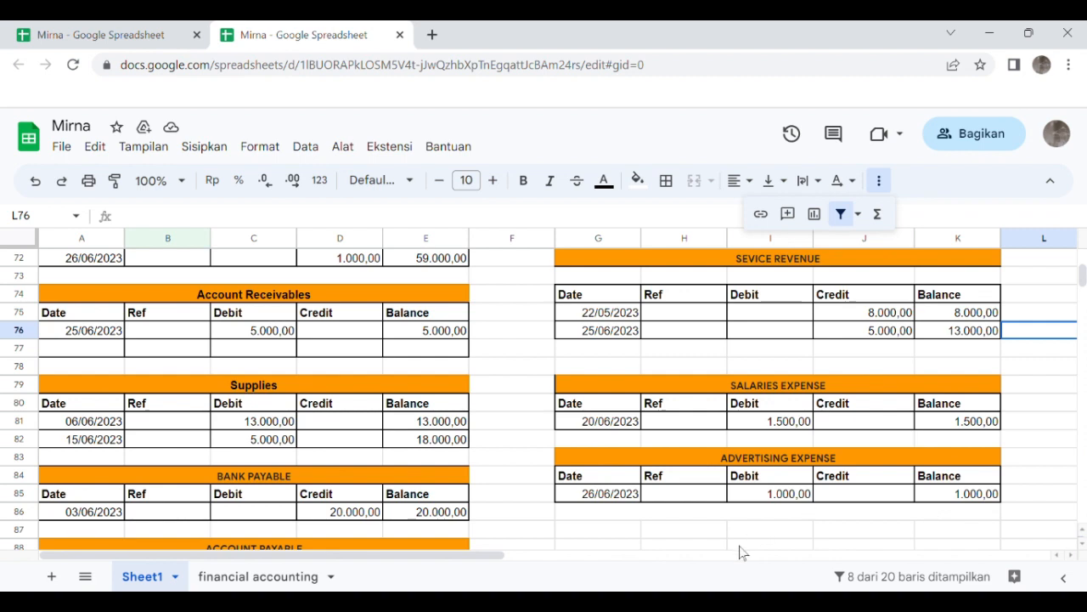
scroll(637, 508, "down", 1)
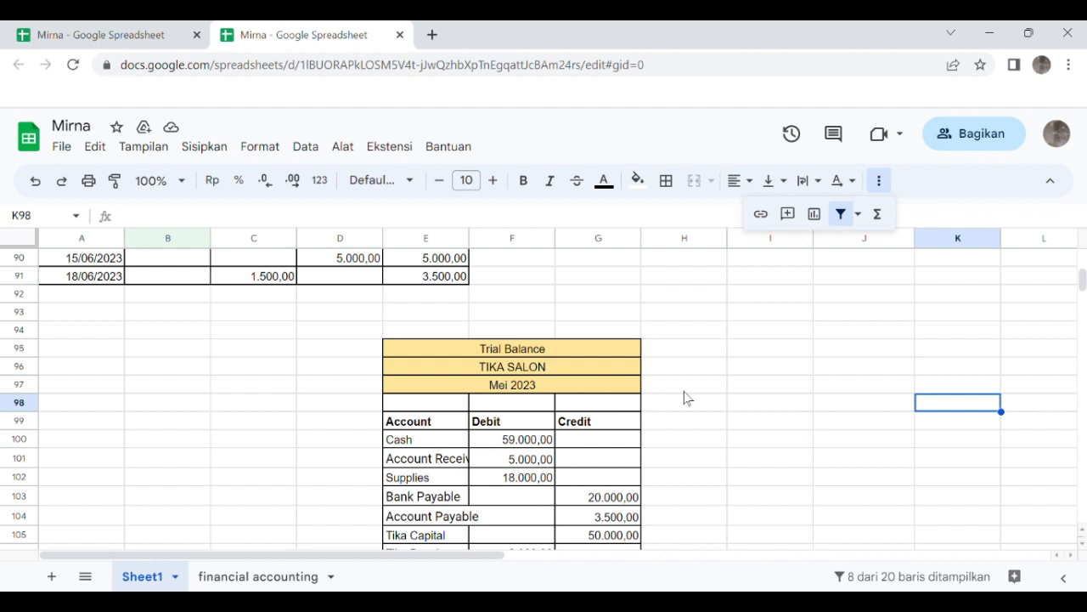
scroll(659, 329, "up", 1)
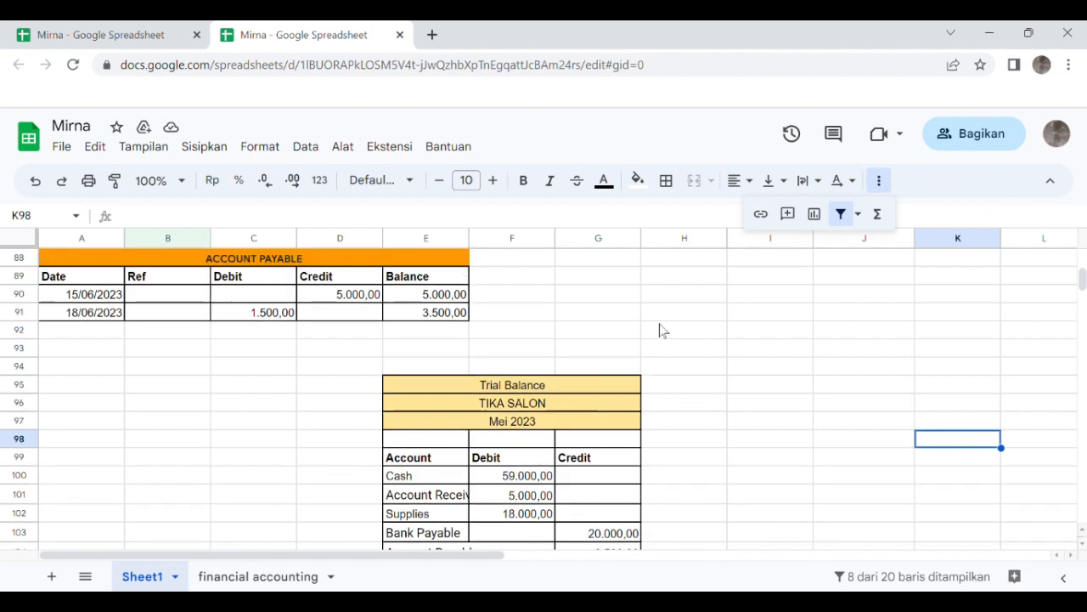
scroll(664, 330, "up", 3)
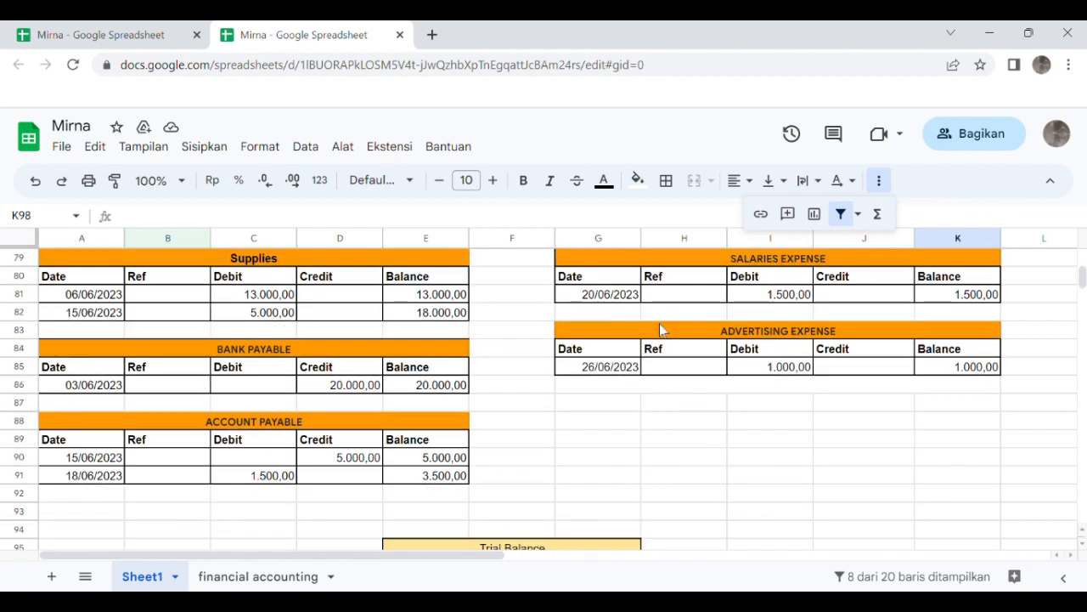
scroll(432, 257, "up", 4)
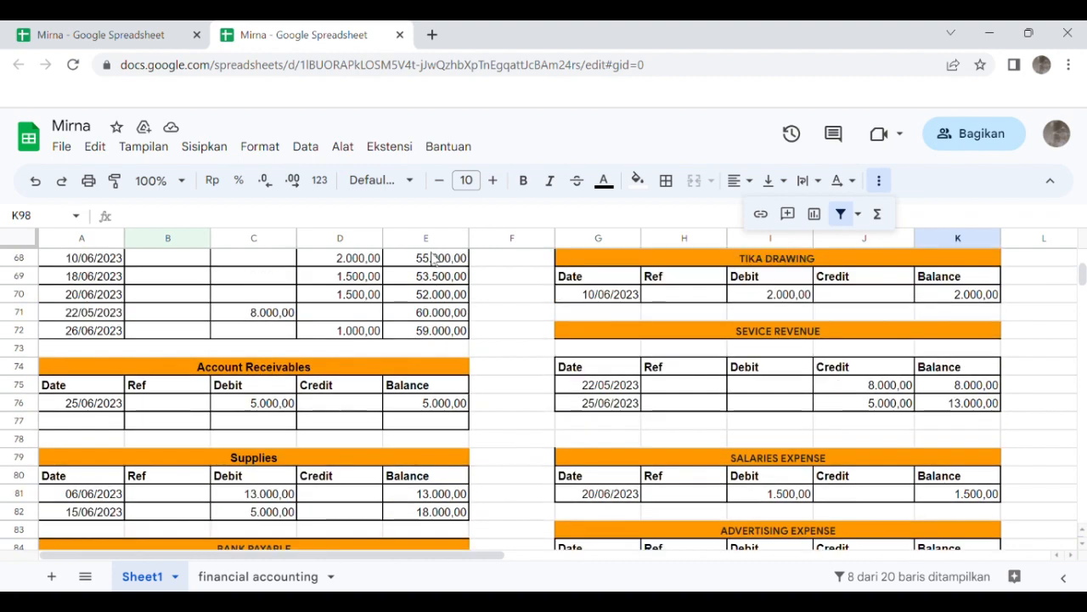
scroll(433, 258, "up", 2)
scroll(432, 257, "down", 7)
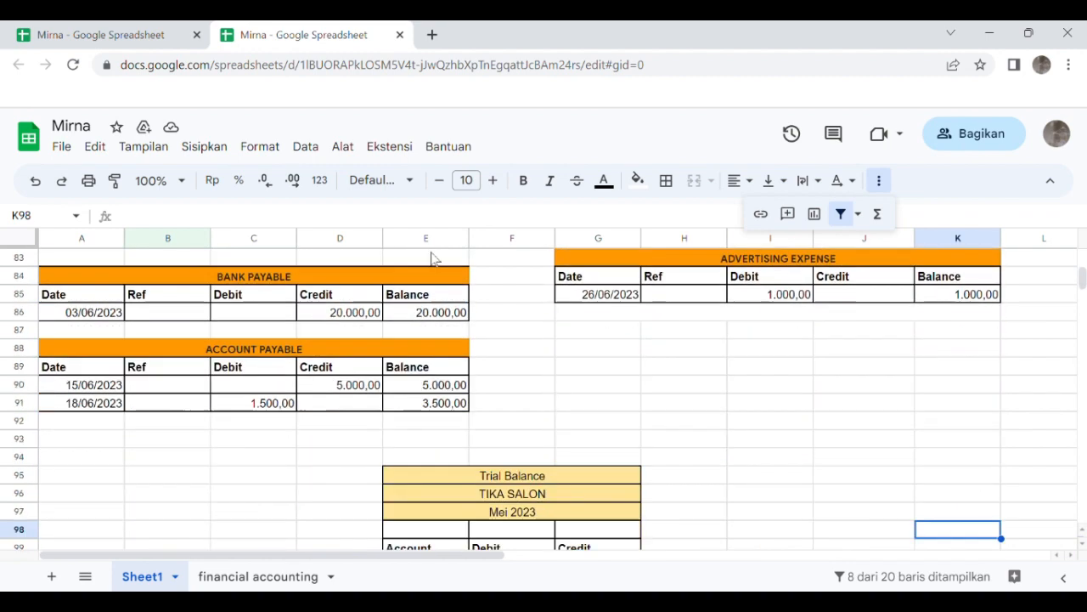
scroll(432, 257, "down", 3)
scroll(432, 257, "up", 1)
scroll(433, 257, "down", 1)
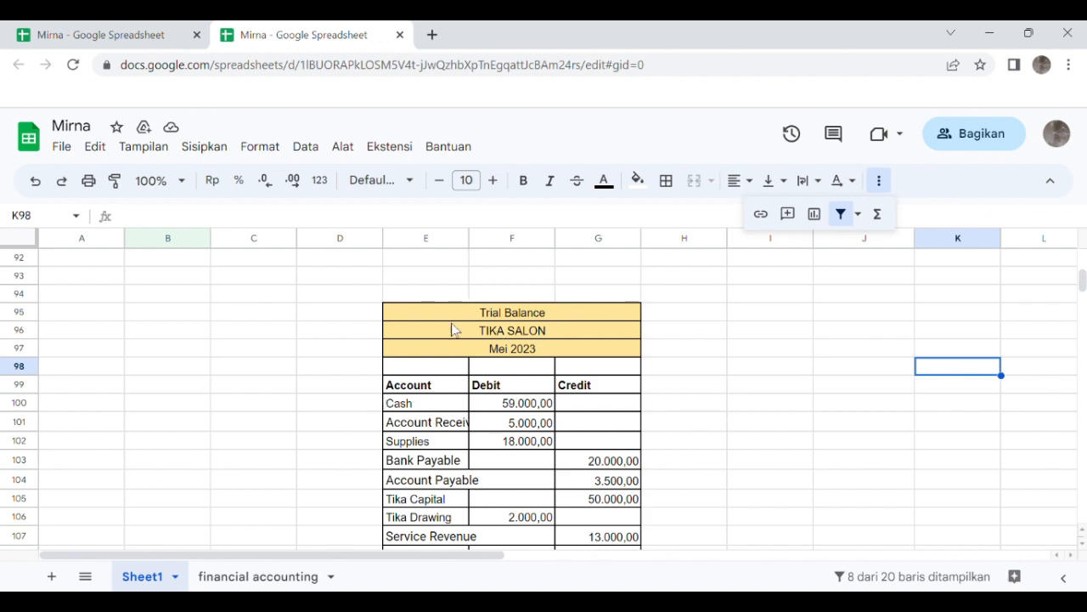
scroll(544, 404, "down", 1)
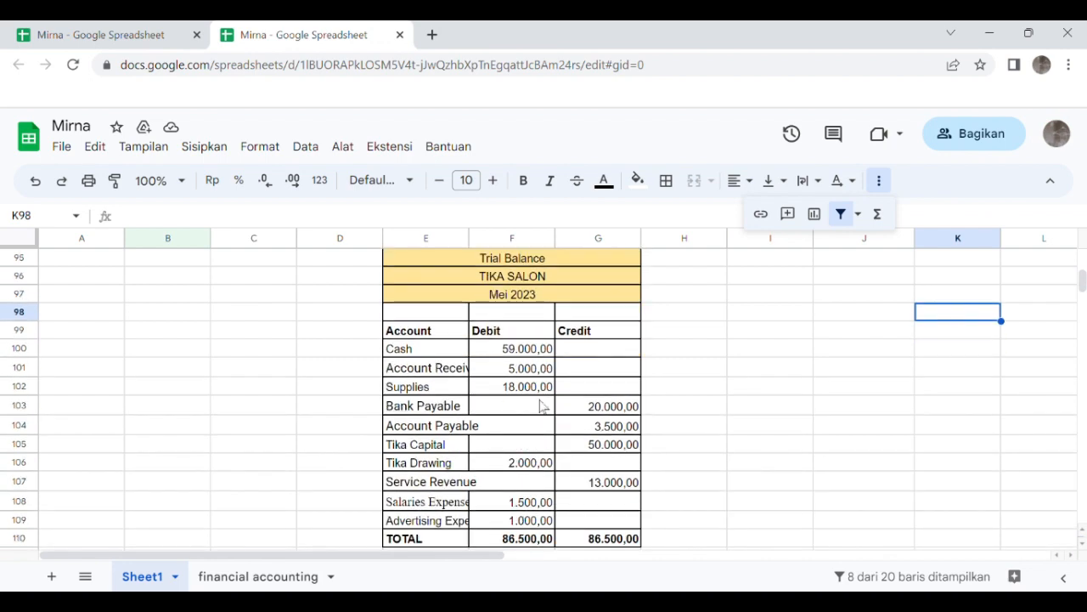
Step: Read through the closing balance of every general ledger account, from Cash to Advertising Expense, as the source of the trial balance amounts
scroll(544, 405, "up", 8)
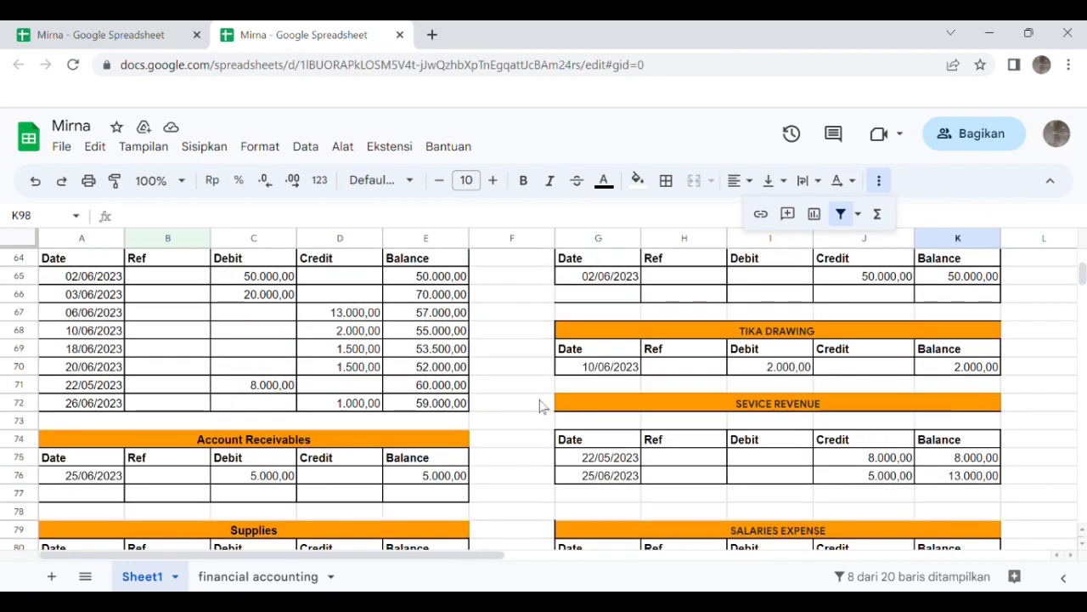
scroll(544, 405, "up", 1)
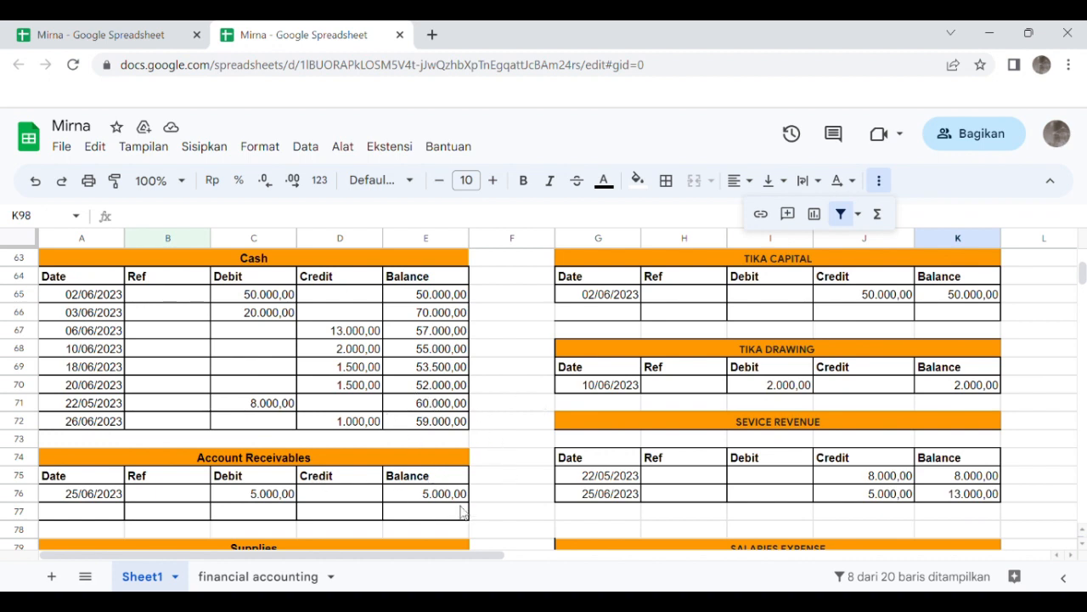
scroll(450, 511, "down", 3)
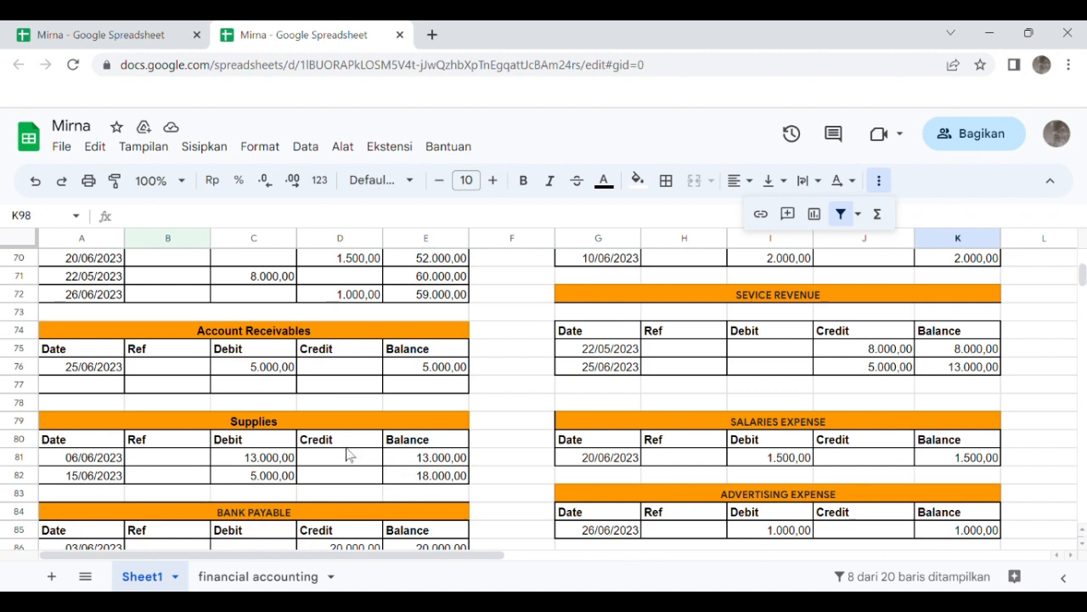
scroll(452, 490, "down", 2)
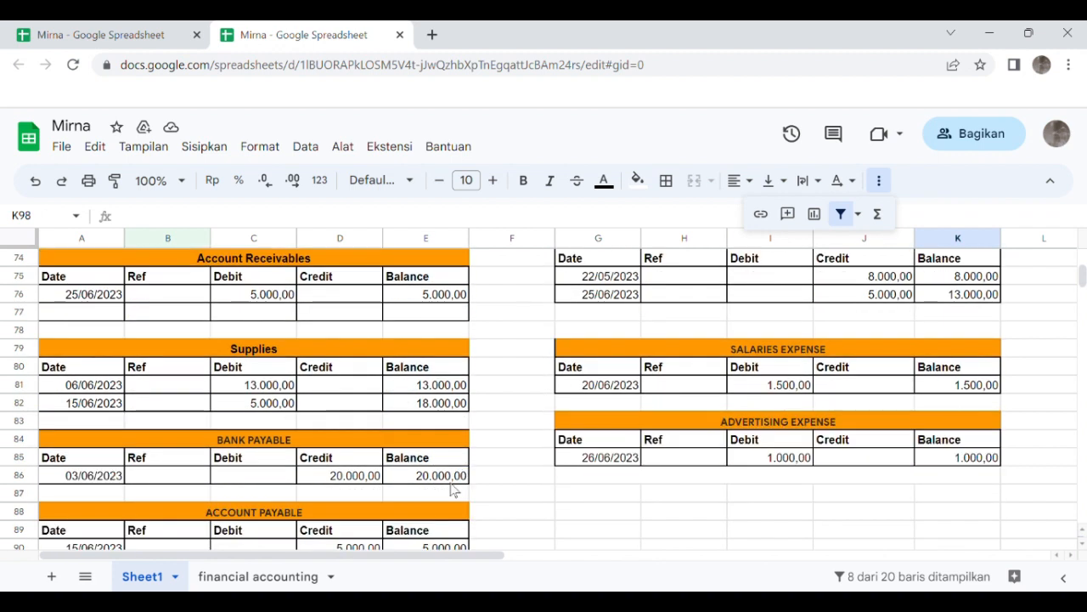
scroll(443, 491, "down", 2)
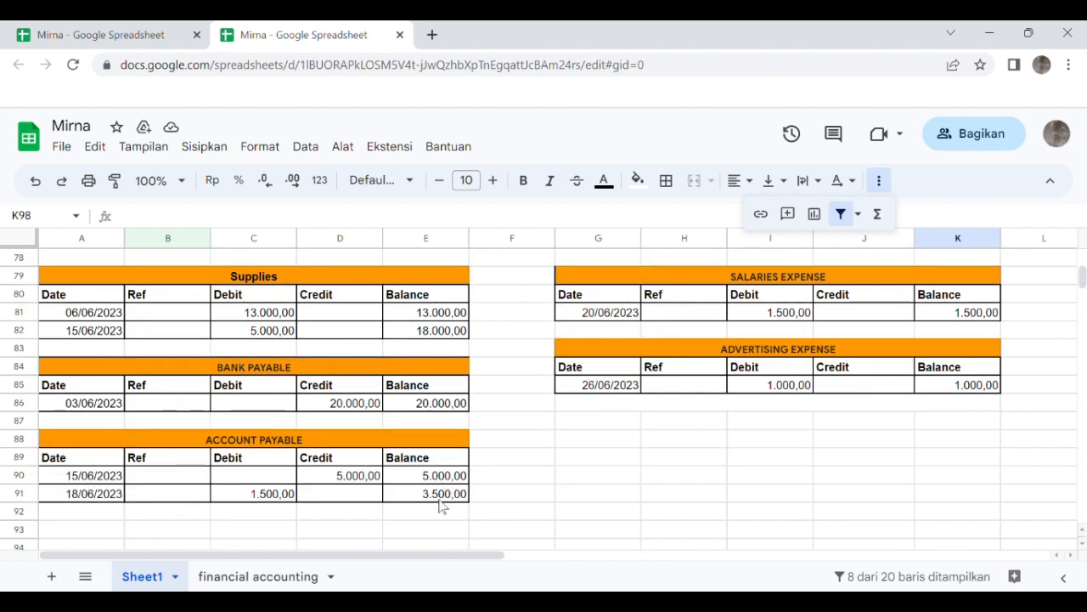
scroll(500, 510, "up", 5)
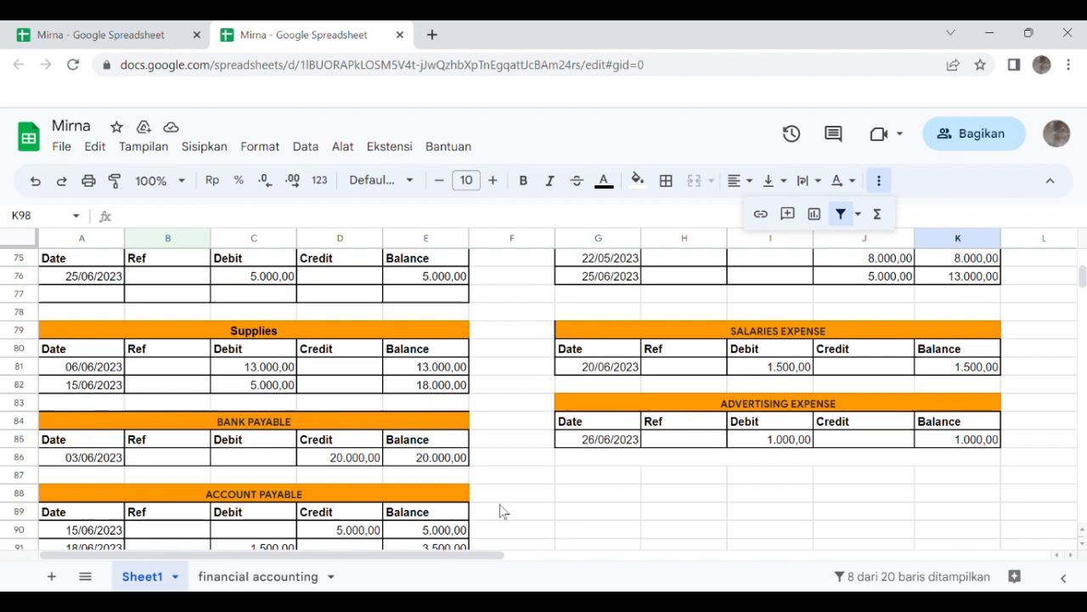
scroll(500, 511, "up", 1)
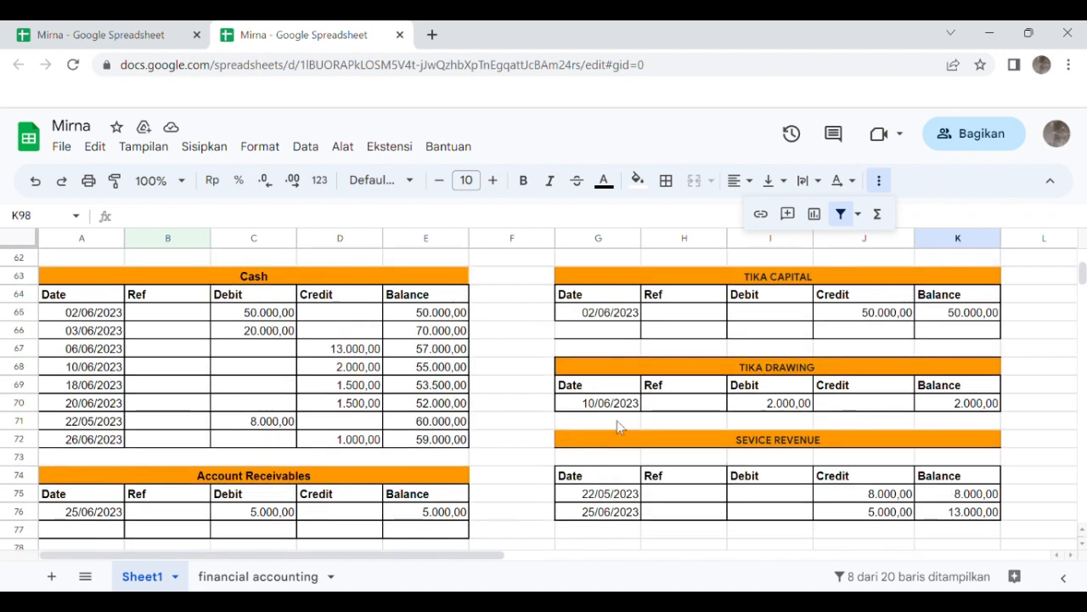
scroll(961, 319, "down", 2)
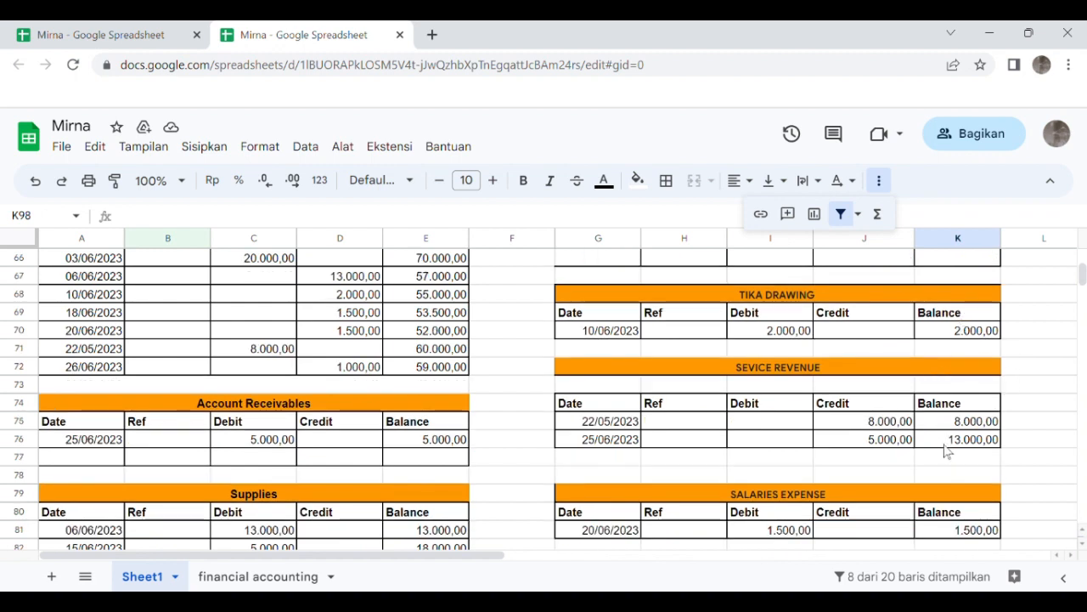
scroll(946, 450, "down", 1)
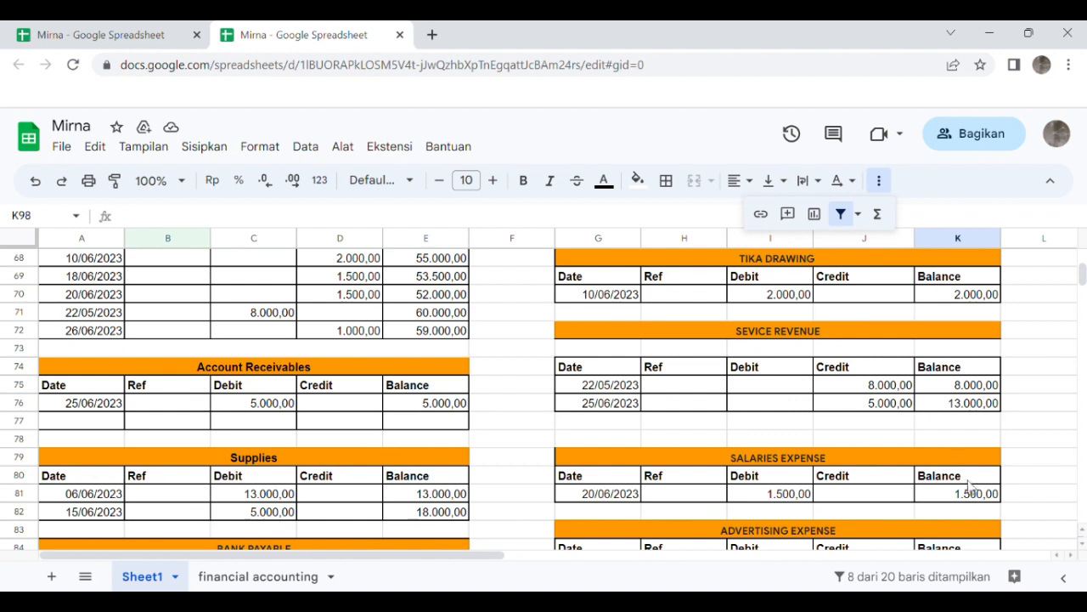
scroll(975, 505, "down", 2)
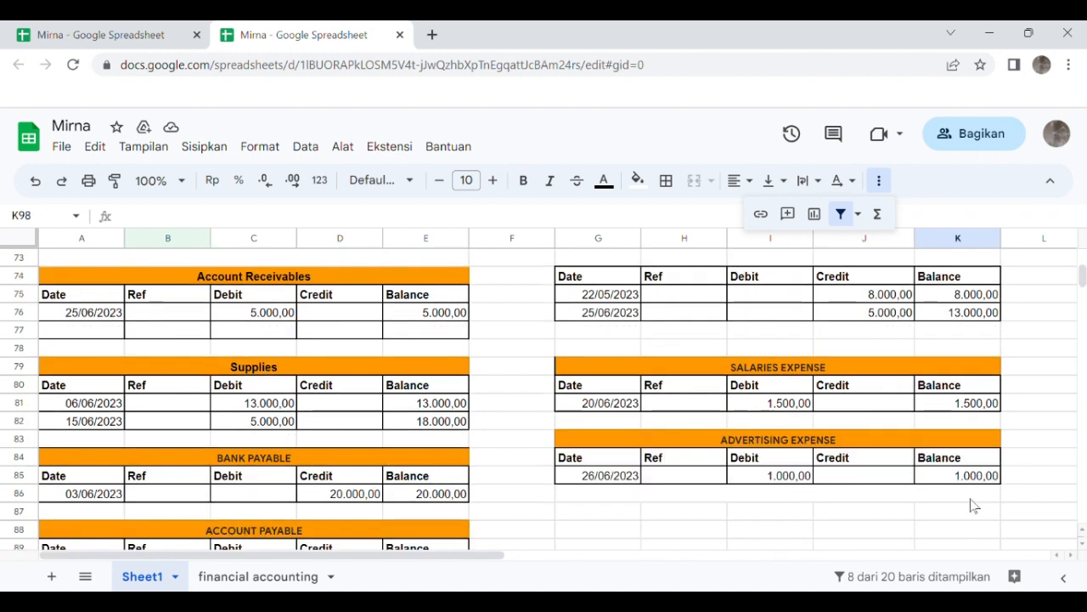
scroll(974, 506, "down", 3)
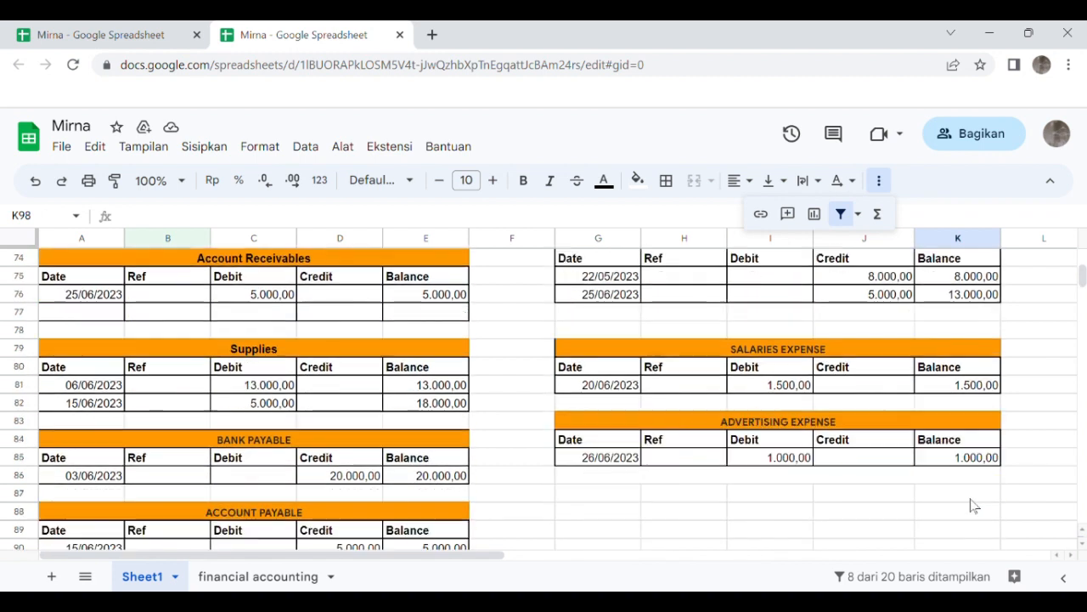
scroll(974, 507, "down", 3)
scroll(974, 507, "down", 2)
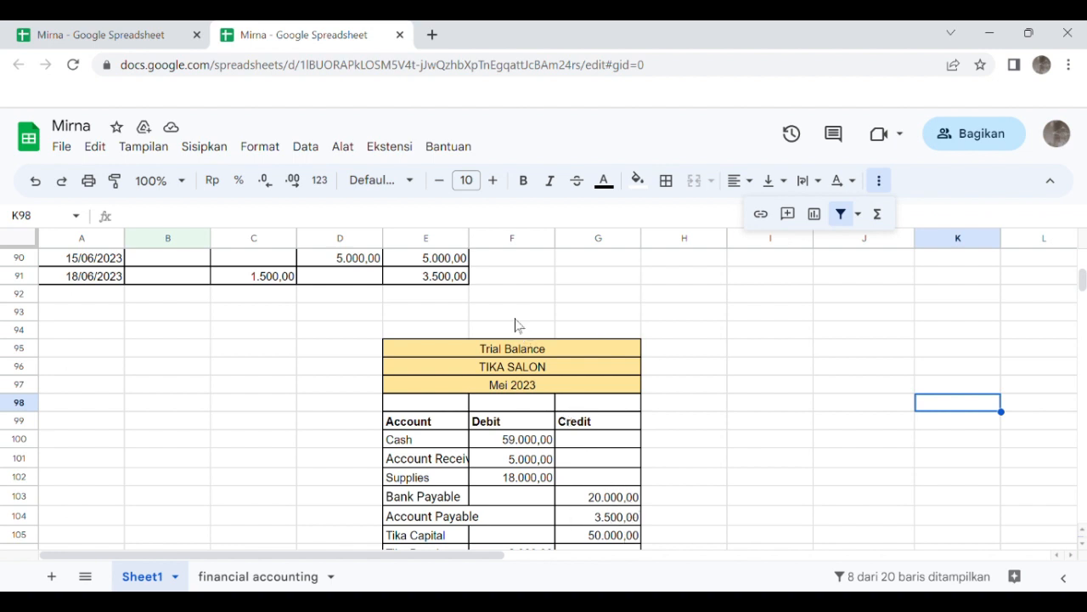
Step: Compare the closing balances in the ledger accounts with the TIKA SALON trial balance, down to its TOTAL row
scroll(509, 312, "up", 1)
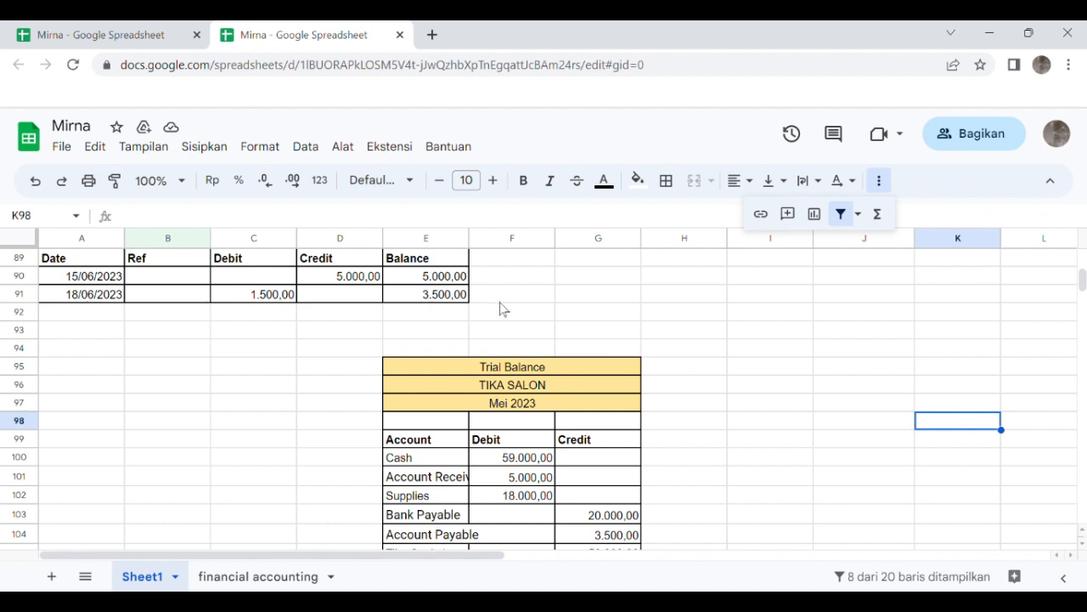
scroll(502, 310, "down", 2)
left_click(511, 295)
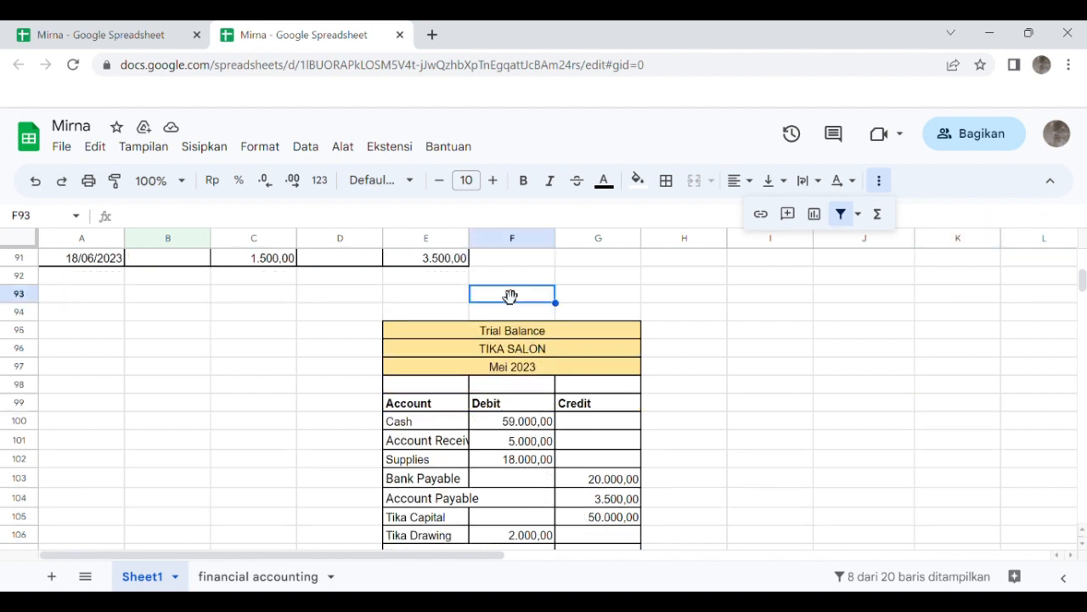
scroll(646, 339, "up", 4)
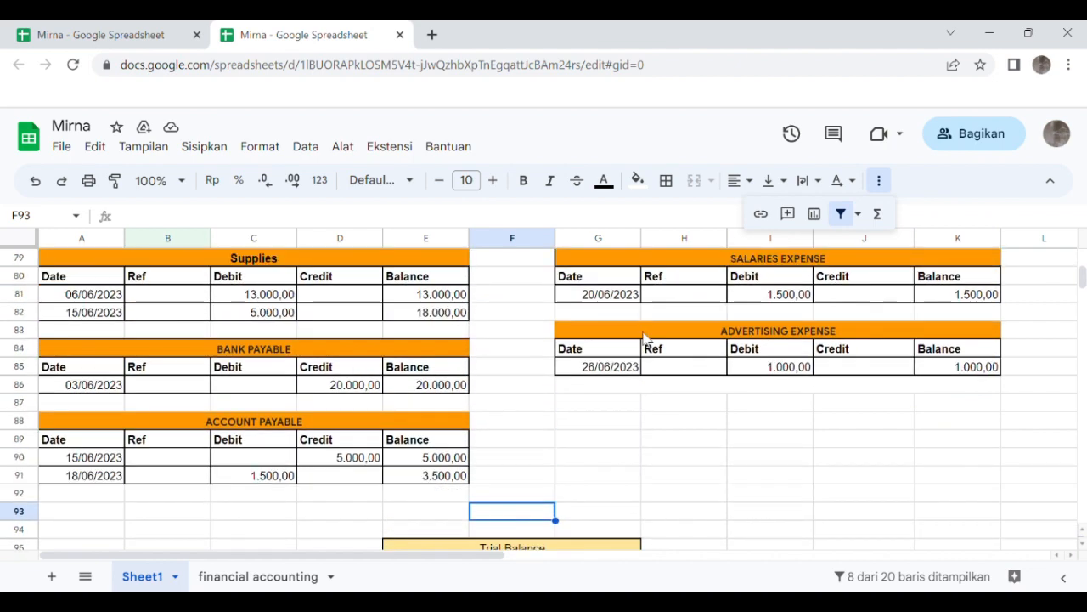
scroll(646, 339, "up", 1)
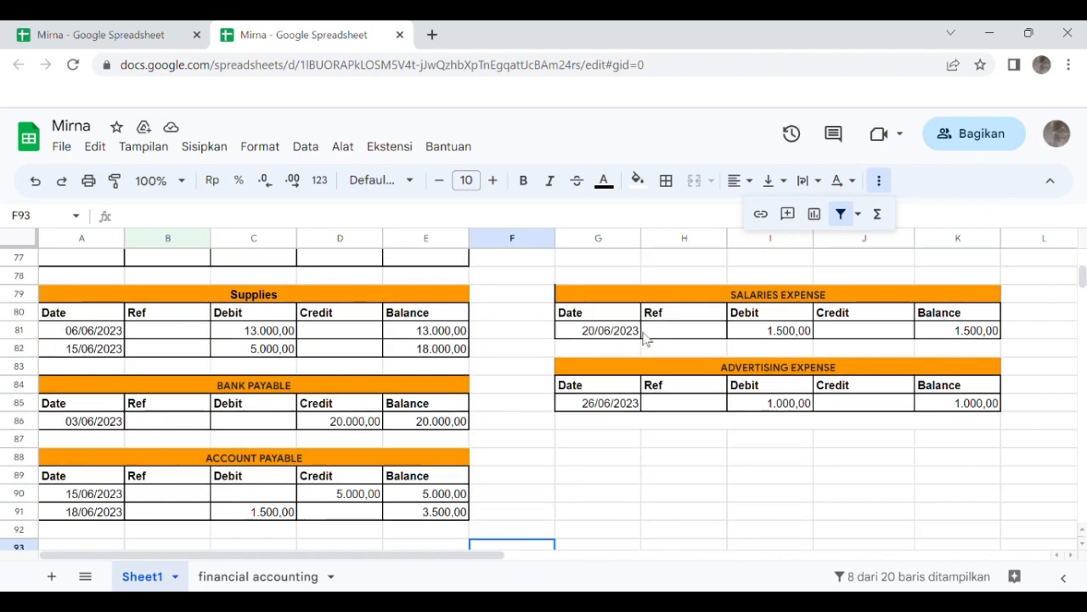
scroll(643, 340, "down", 9)
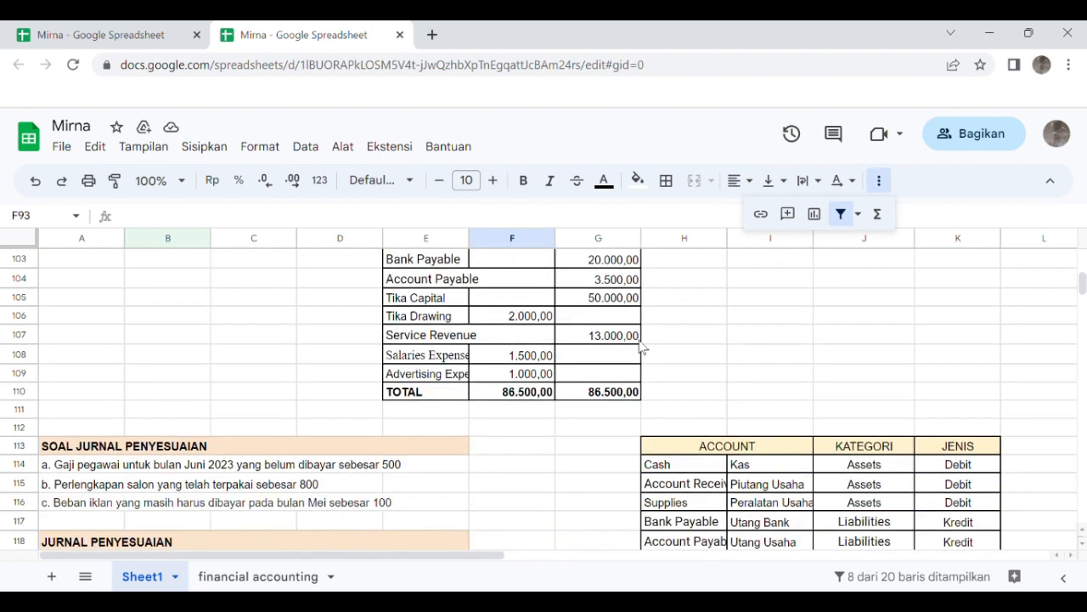
scroll(643, 347, "down", 1)
left_click(647, 342)
scroll(650, 339, "up", 2)
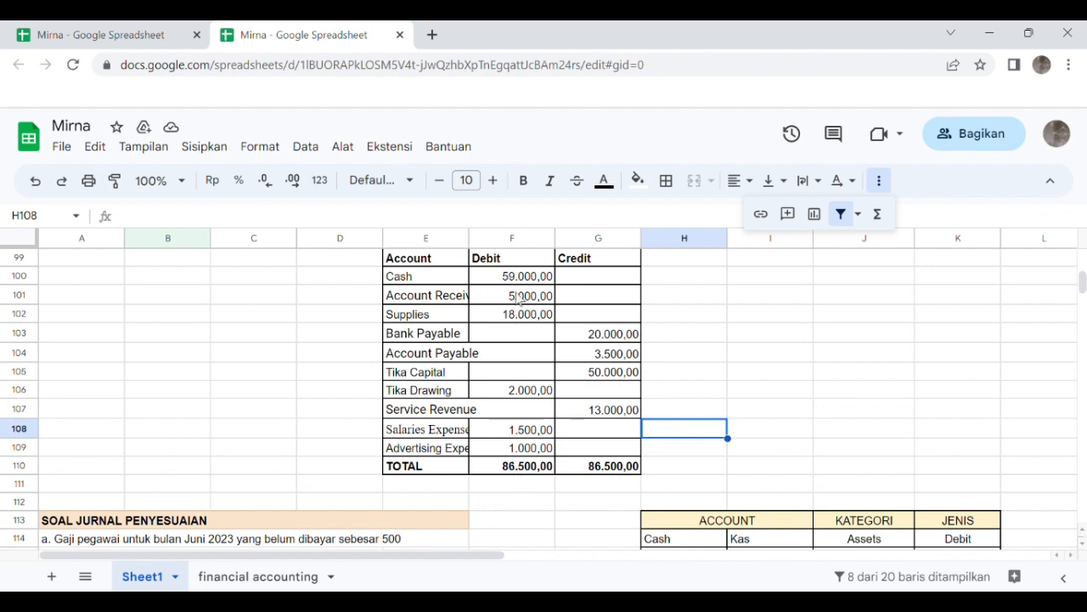
Step: Re-enter the trial balance's debit total in F110 as a SUM formula over F100:F109
left_click(539, 469)
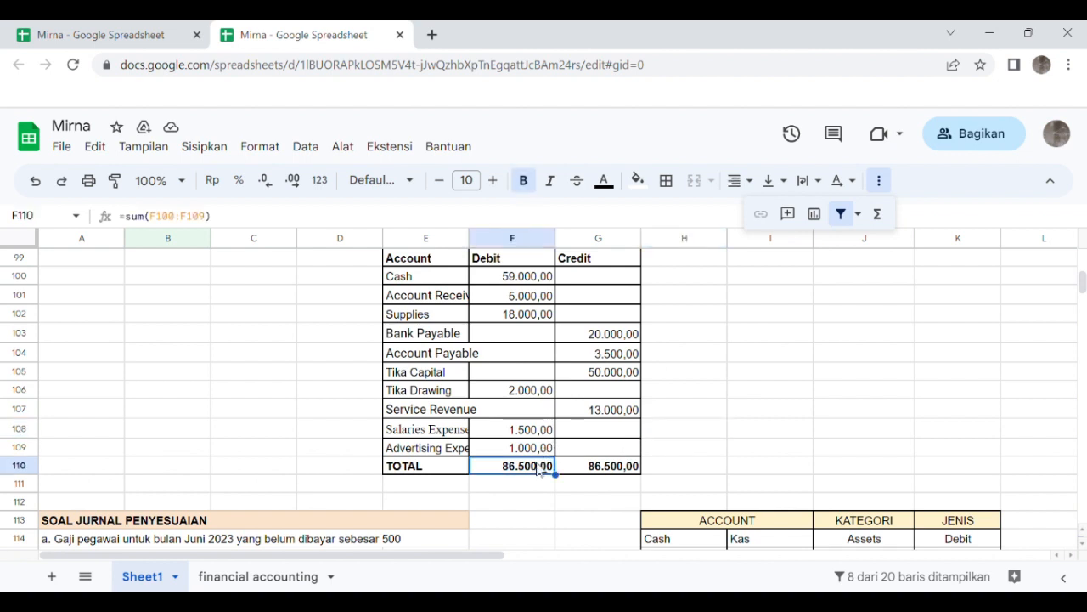
key("Delete")
type("=")
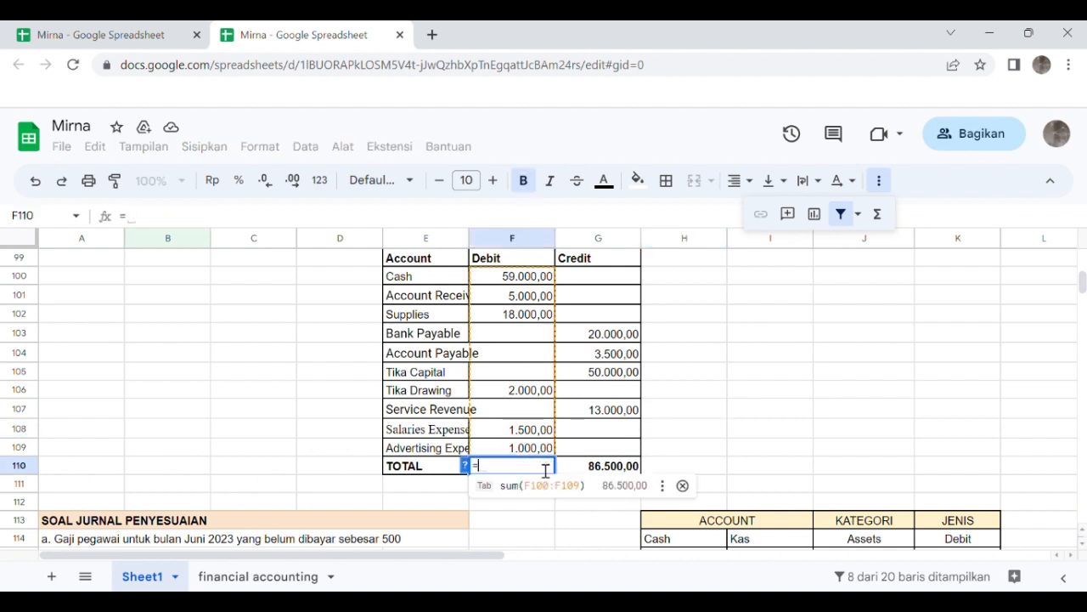
type("s")
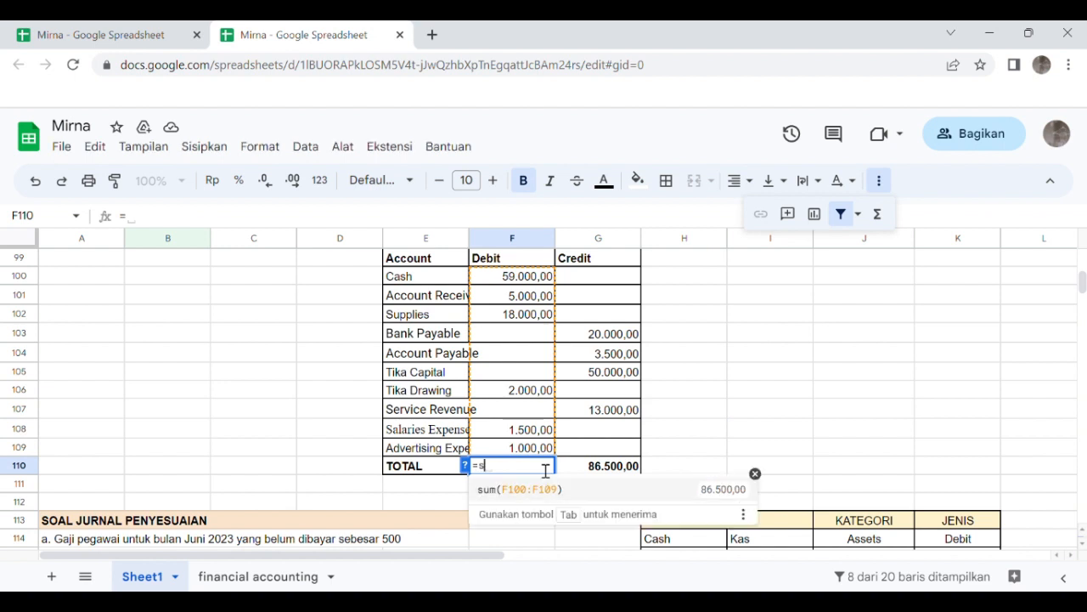
type("um")
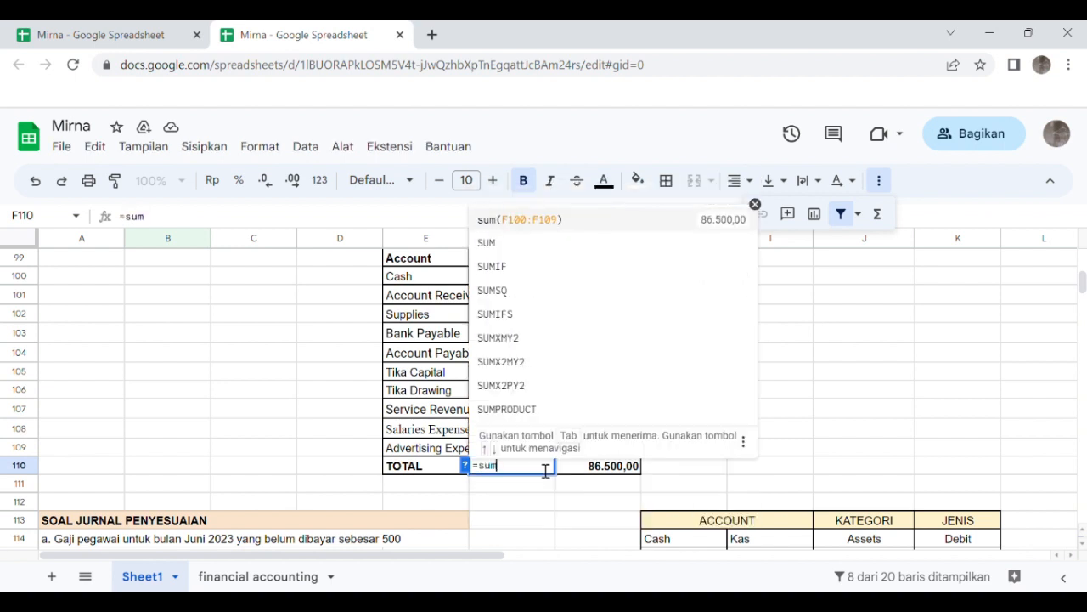
left_click(488, 246)
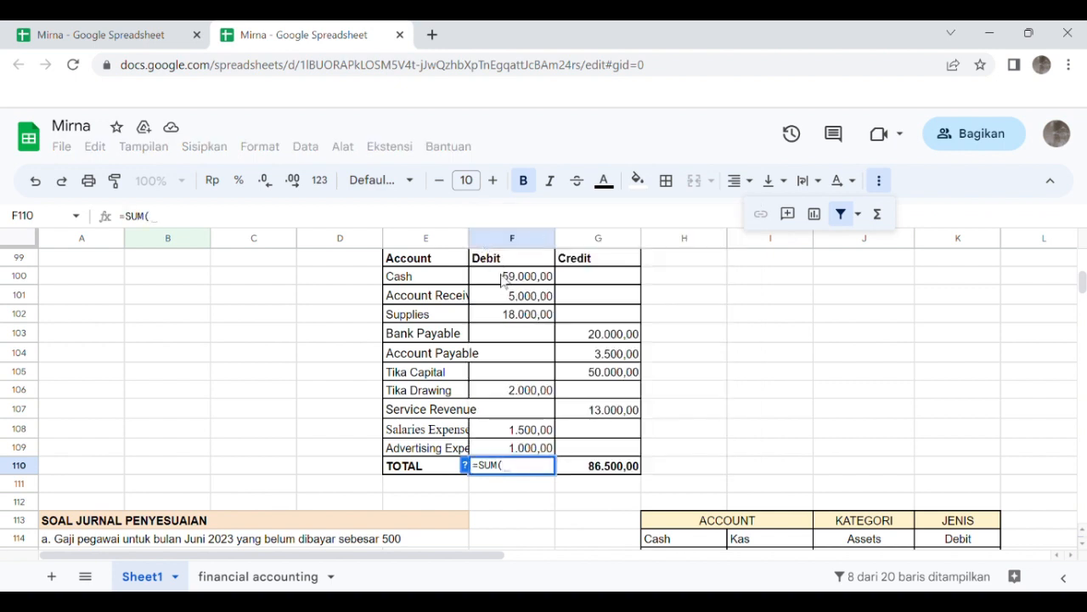
mouse_move(503, 282)
left_mouse_down()
mouse_move(518, 276)
mouse_move(537, 454)
left_mouse_up()
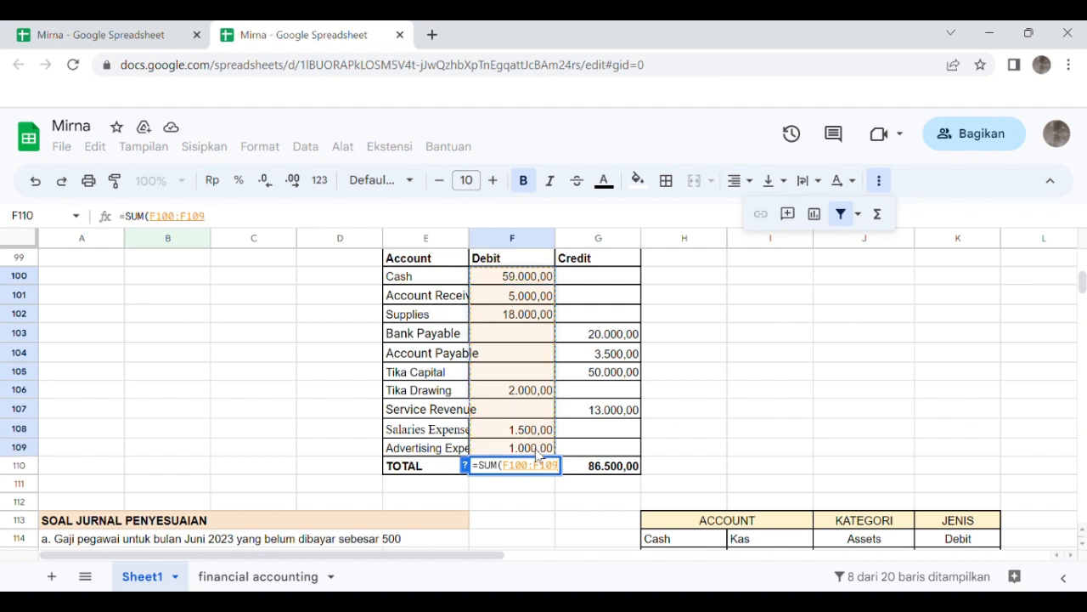
key("Return")
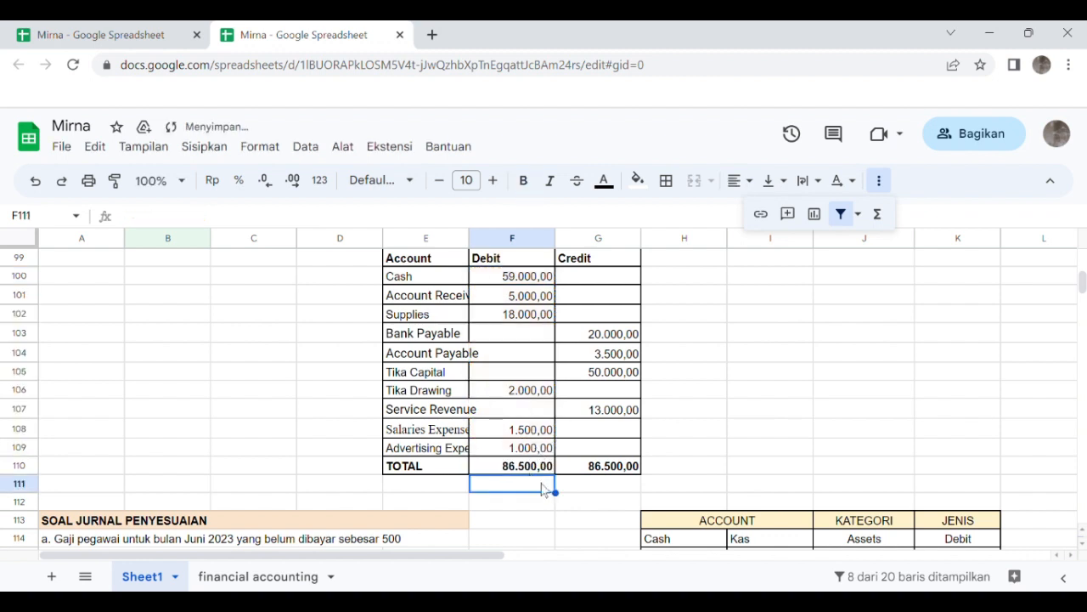
Step: Re-enter the trial balance's credit total in G110 as a SUM formula over G100:G109
left_click(615, 335)
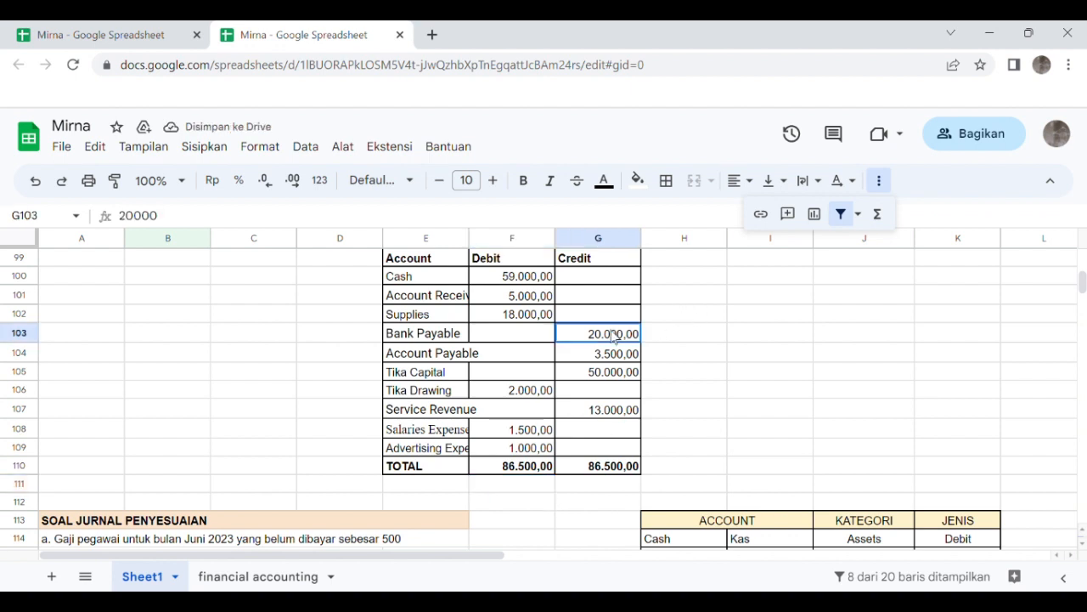
left_click(622, 471)
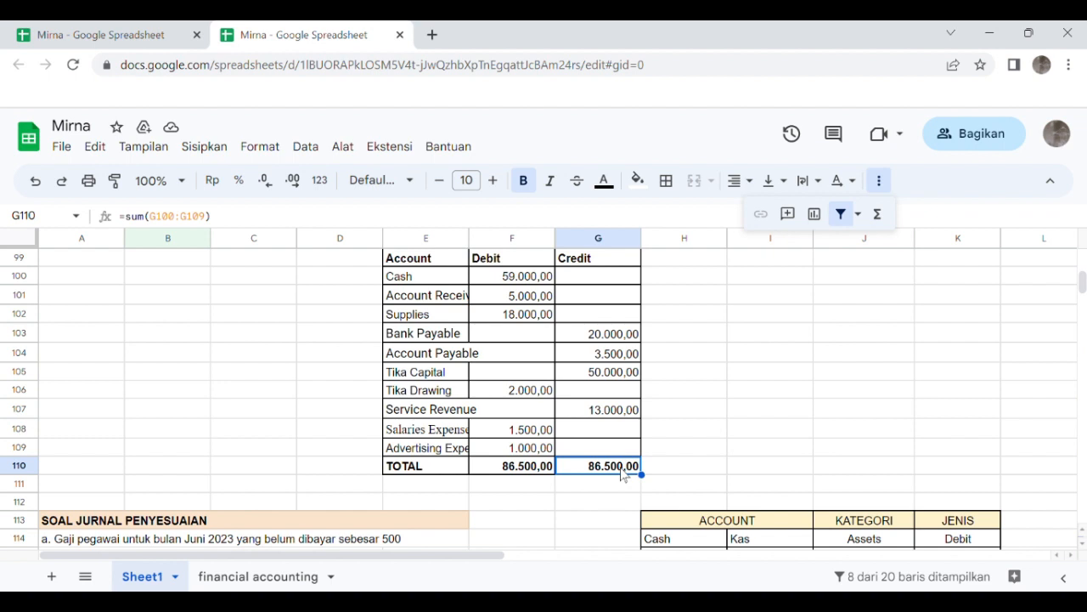
type("=s")
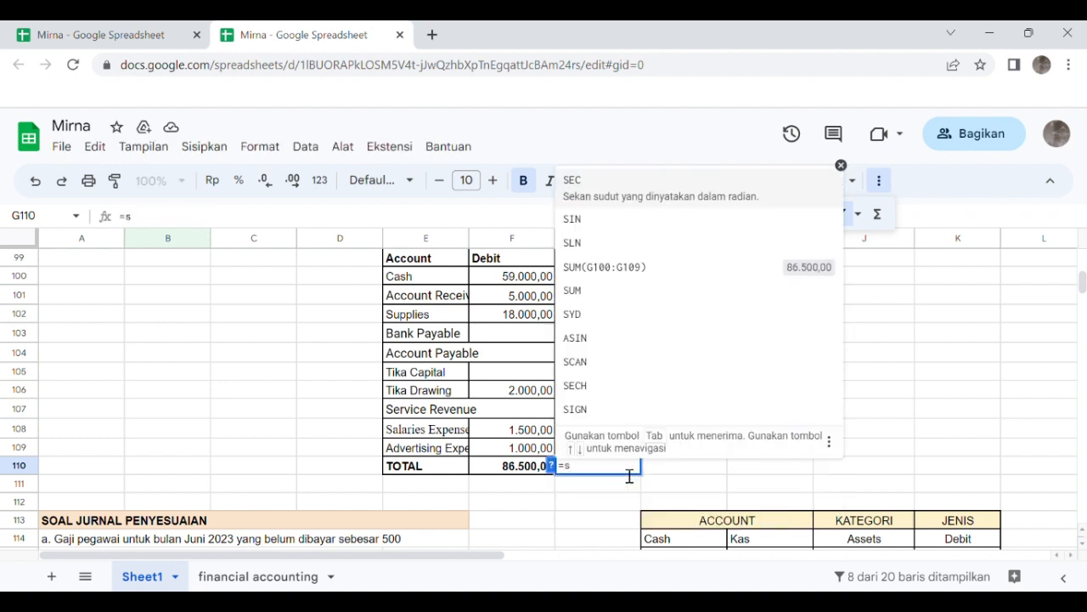
type("u")
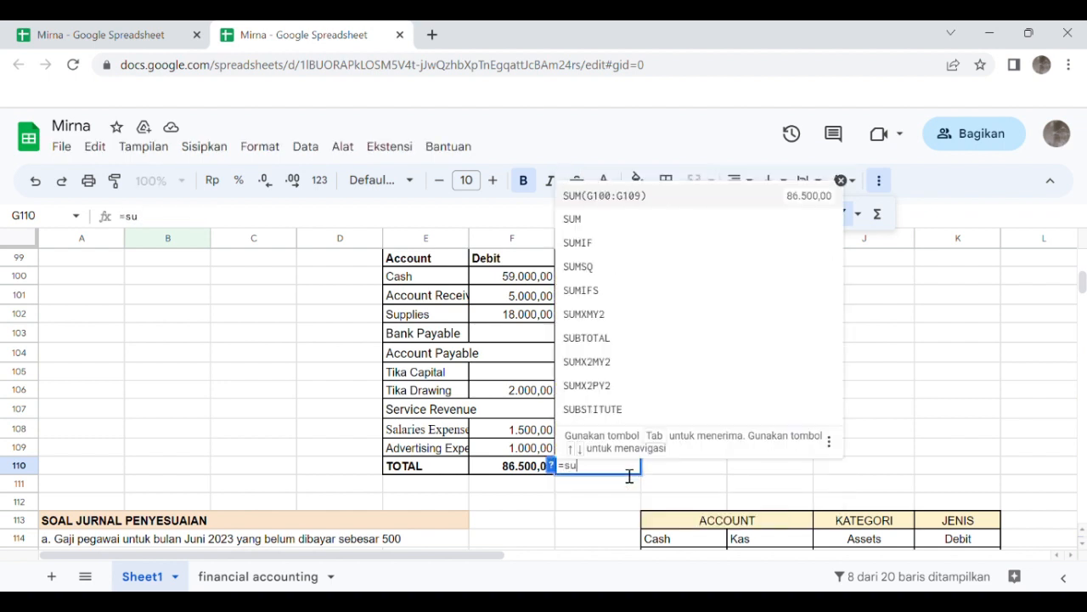
left_click(587, 220)
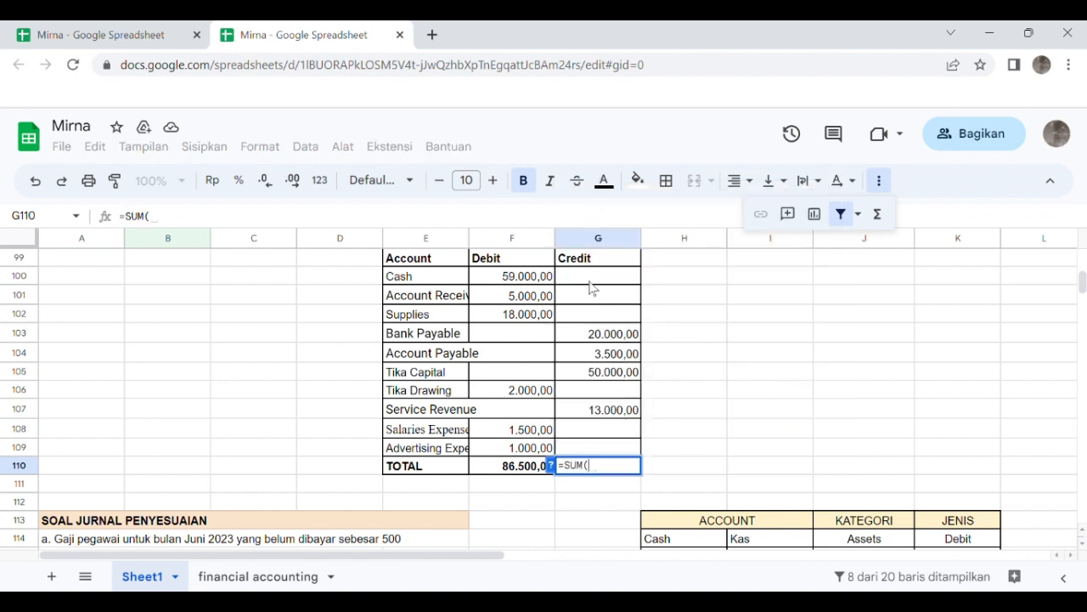
left_click_drag(592, 284, 613, 452)
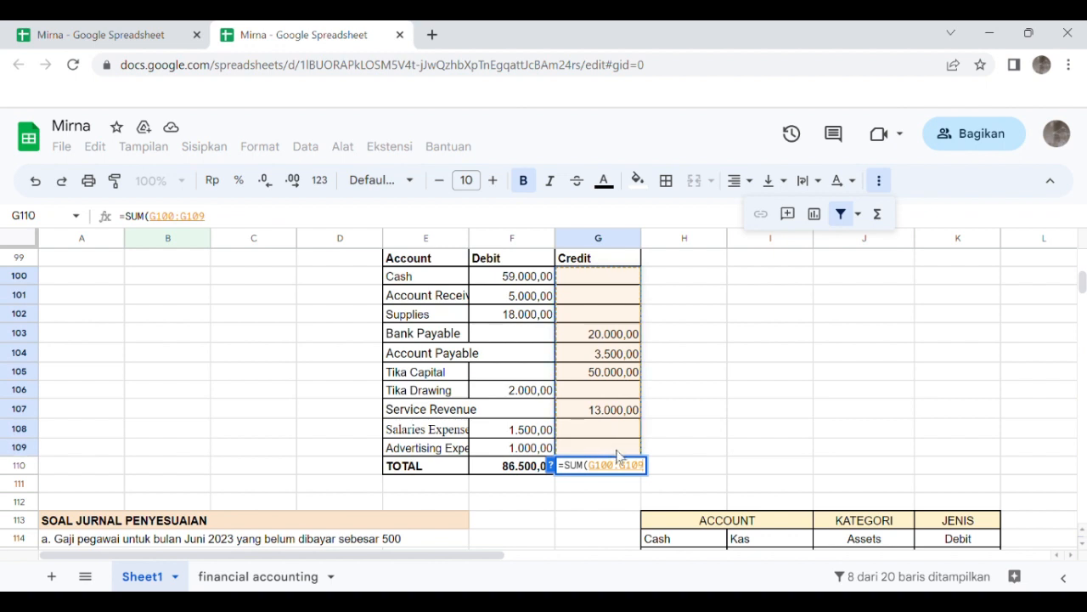
key("Return")
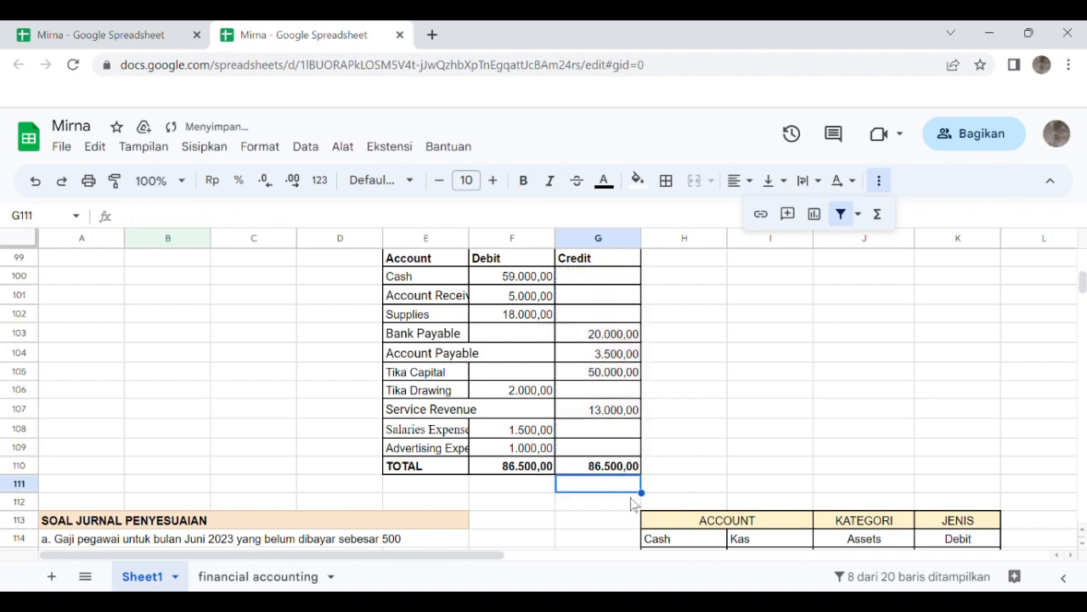